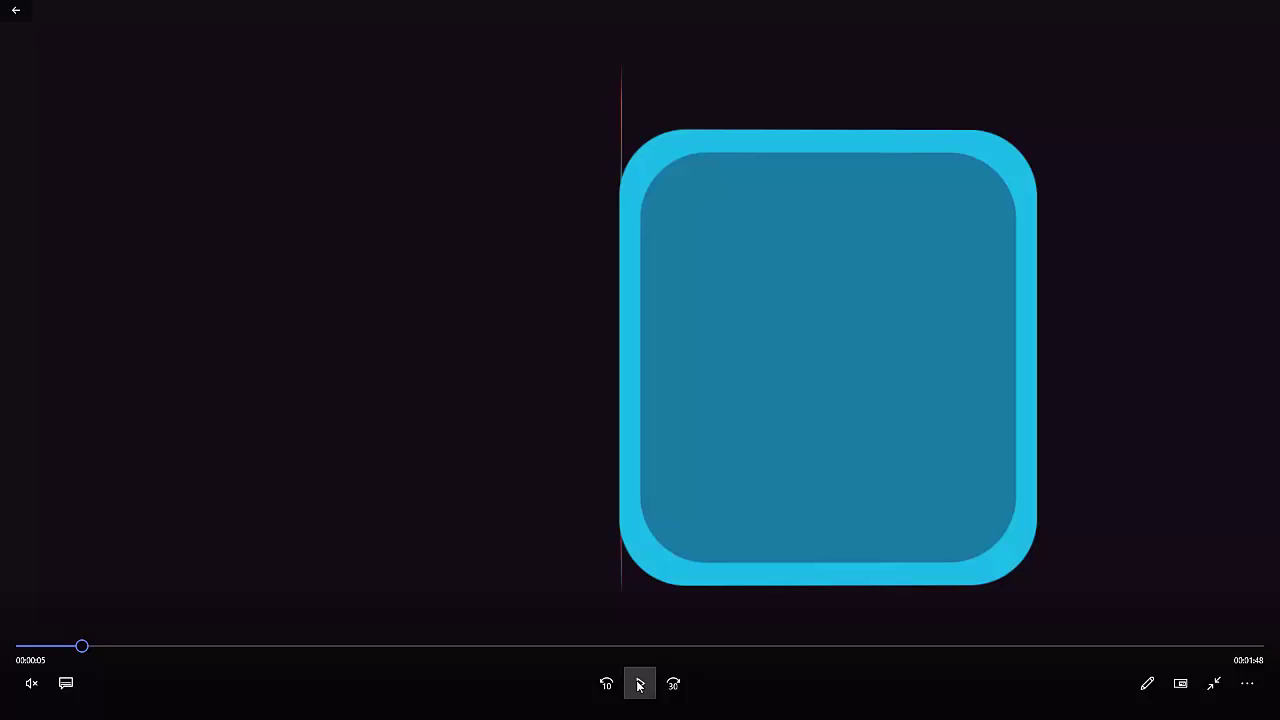
{"action": "left_click", "coordinate": [640, 685]}
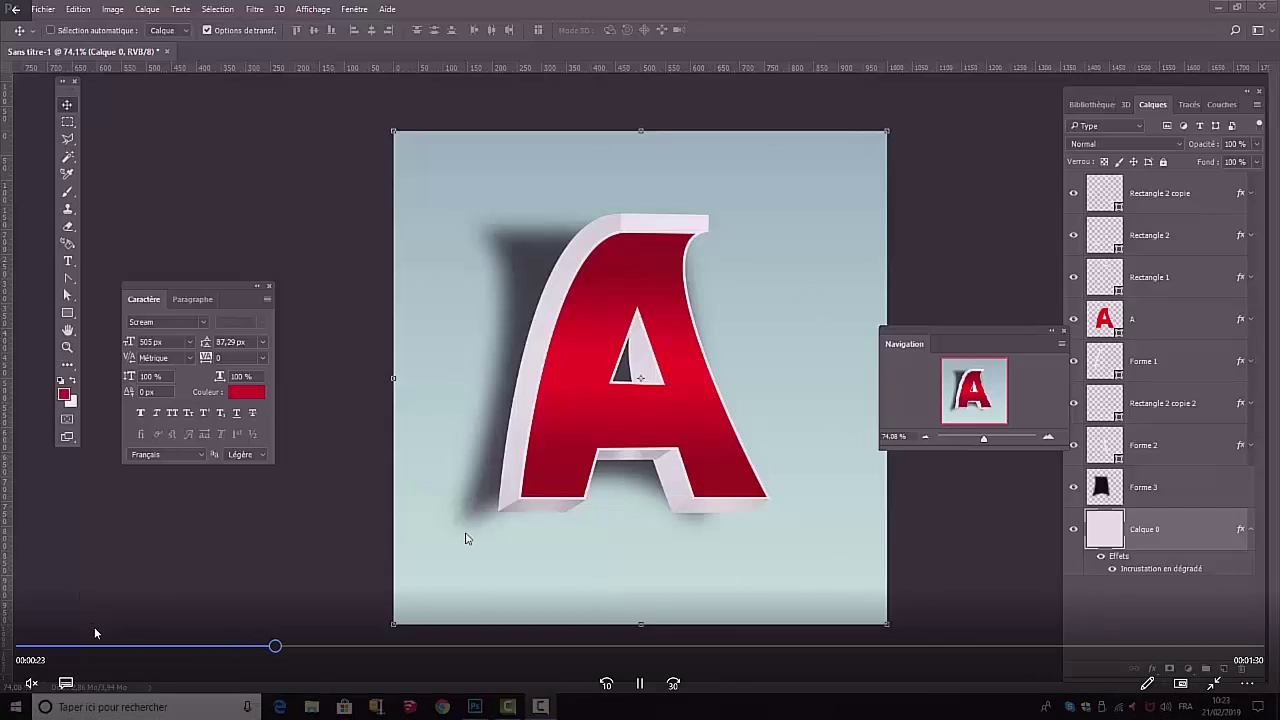
{"action": "left_click_drag", "start_coordinate": [297, 646], "coordinate": [953, 689]}
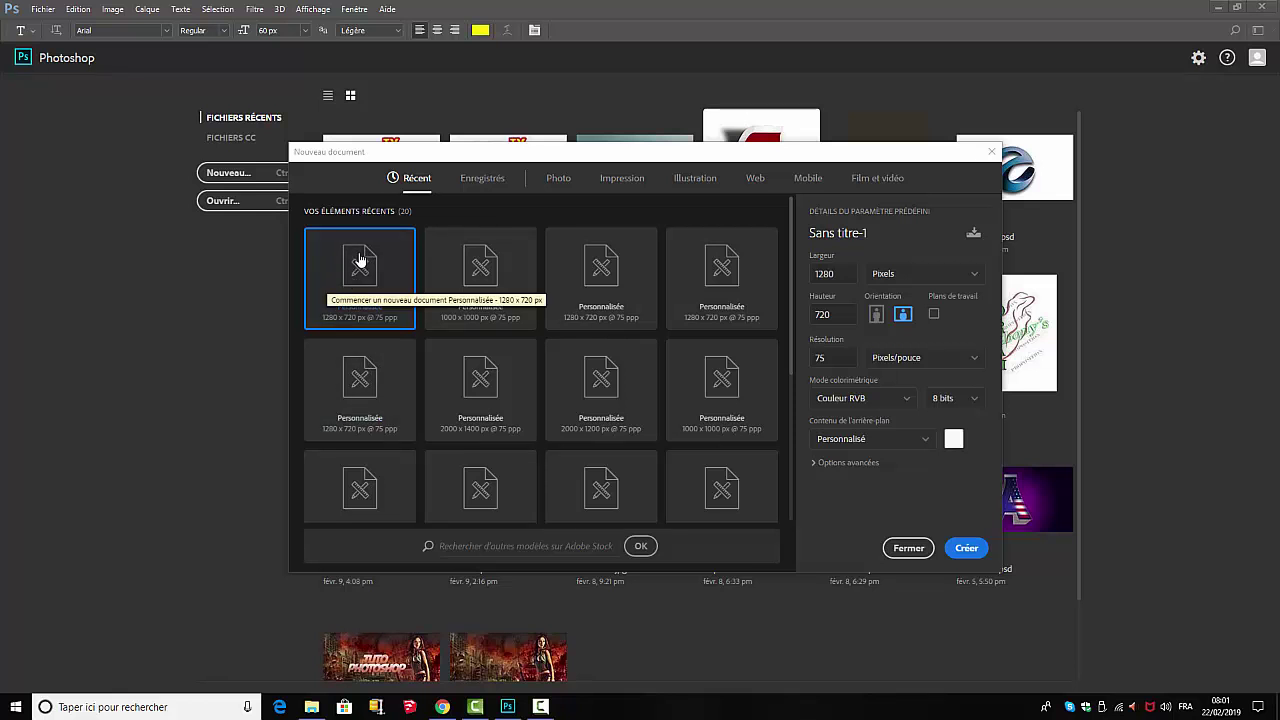
Step: Create a new 1280 x 720 px RGB document at 75 pixels per inch
{"action": "left_click", "coordinate": [965, 548]}
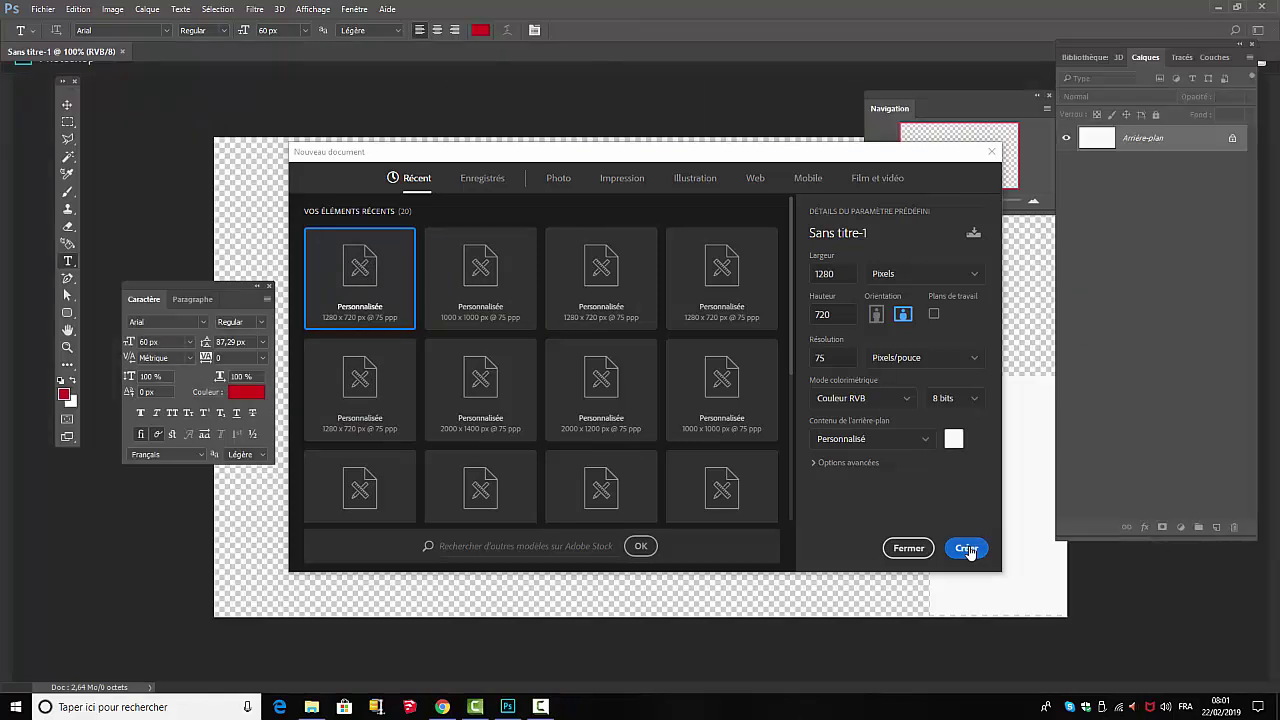
{"action": "left_click", "coordinate": [965, 548]}
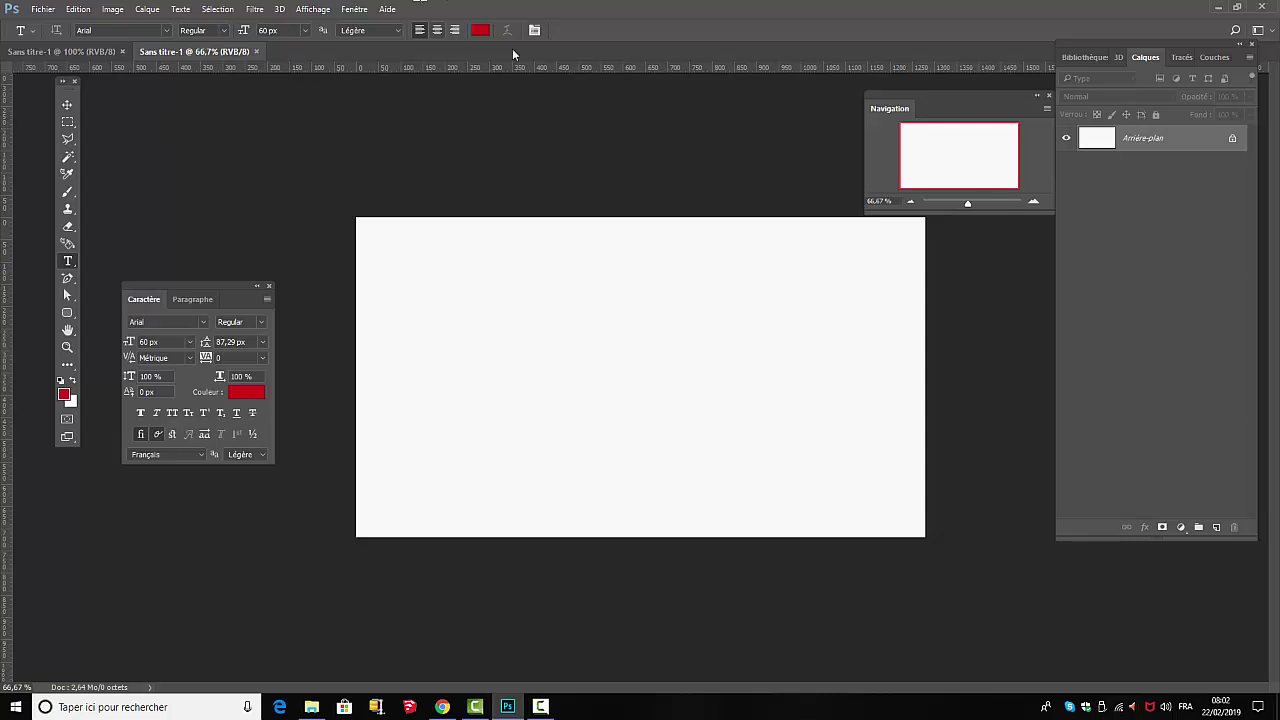
Step: Draw a rounded rectangle of about 546 x 570 px with 75 px corner radii and place it at the canvas centre
{"action": "left_click", "coordinate": [67, 313]}
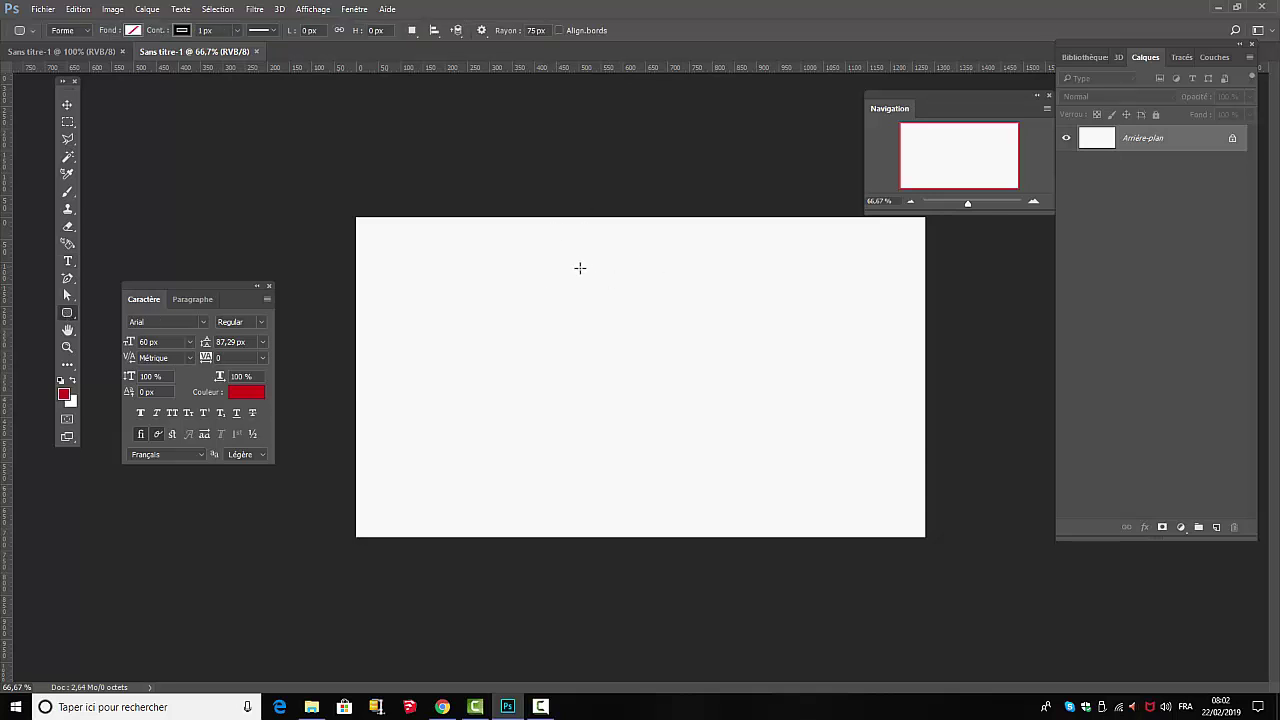
{"action": "left_click_drag", "start_coordinate": [624, 277], "coordinate": [672, 388]}
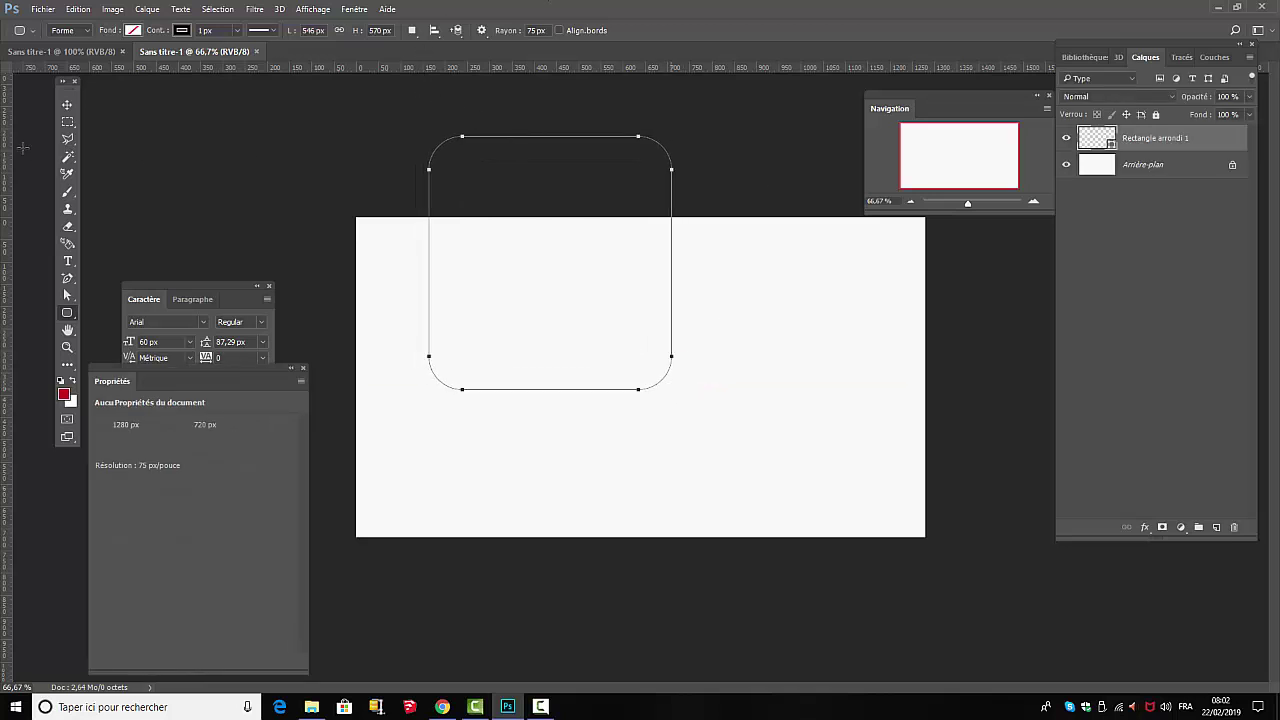
{"action": "left_click", "coordinate": [67, 104]}
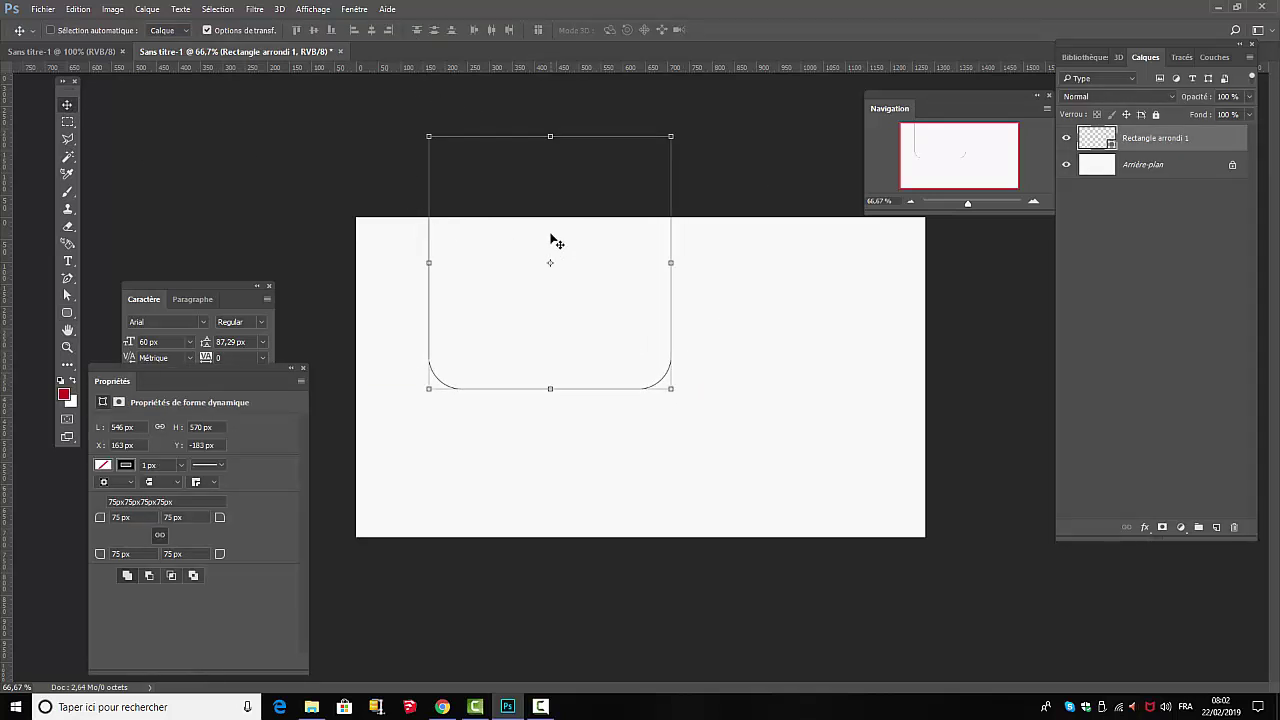
{"action": "left_click_drag", "start_coordinate": [551, 234], "coordinate": [647, 338]}
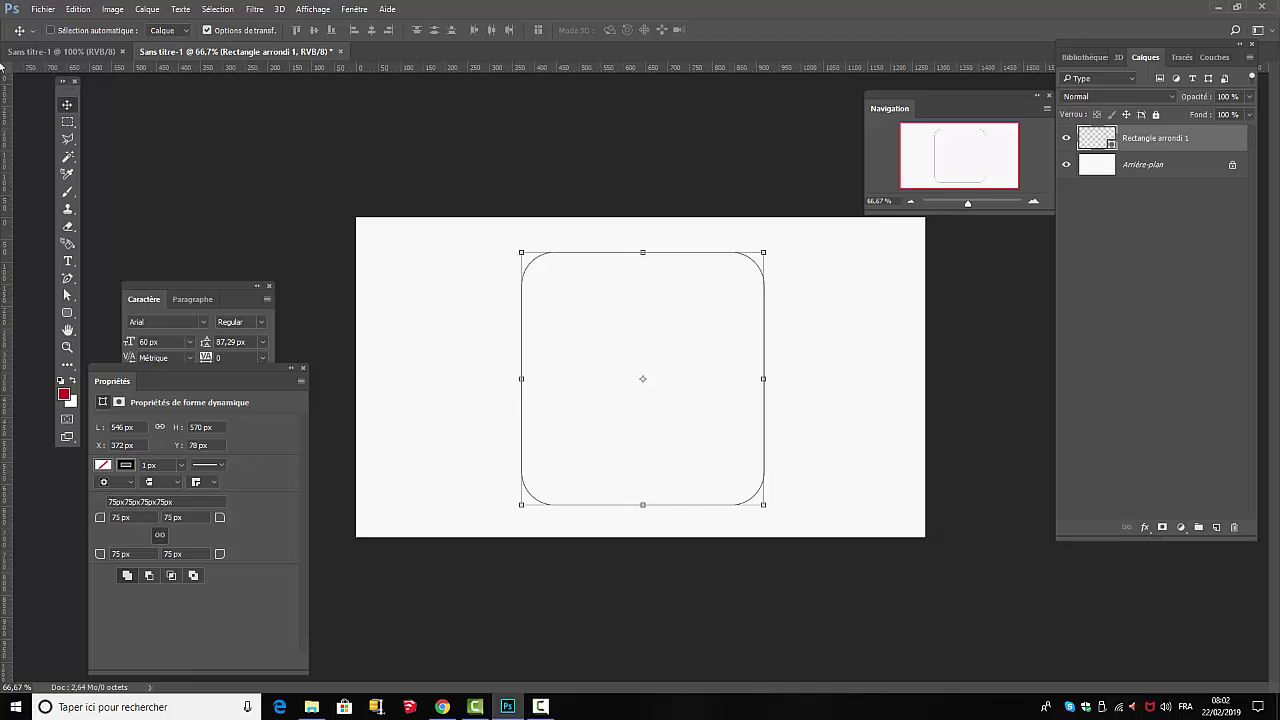
Step: Fill the rounded rectangle with light blue and deselect its layer
{"action": "left_click", "coordinate": [103, 465]}
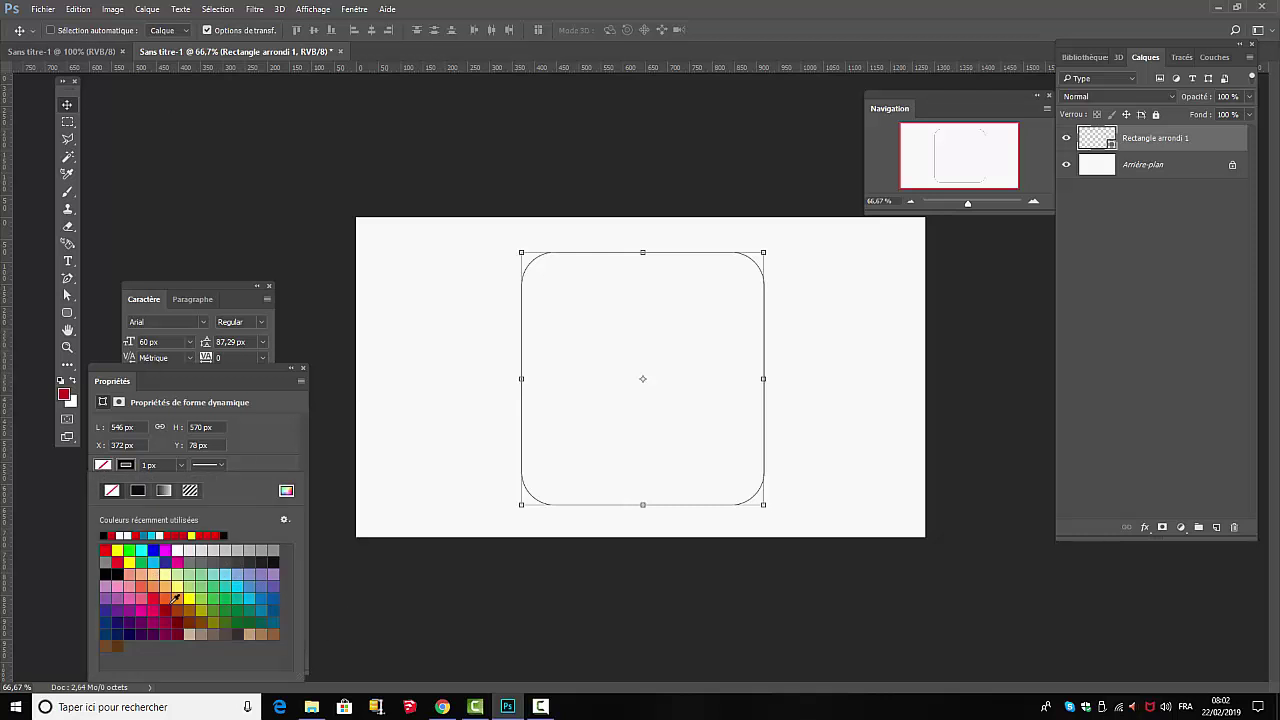
{"action": "left_click", "coordinate": [229, 570]}
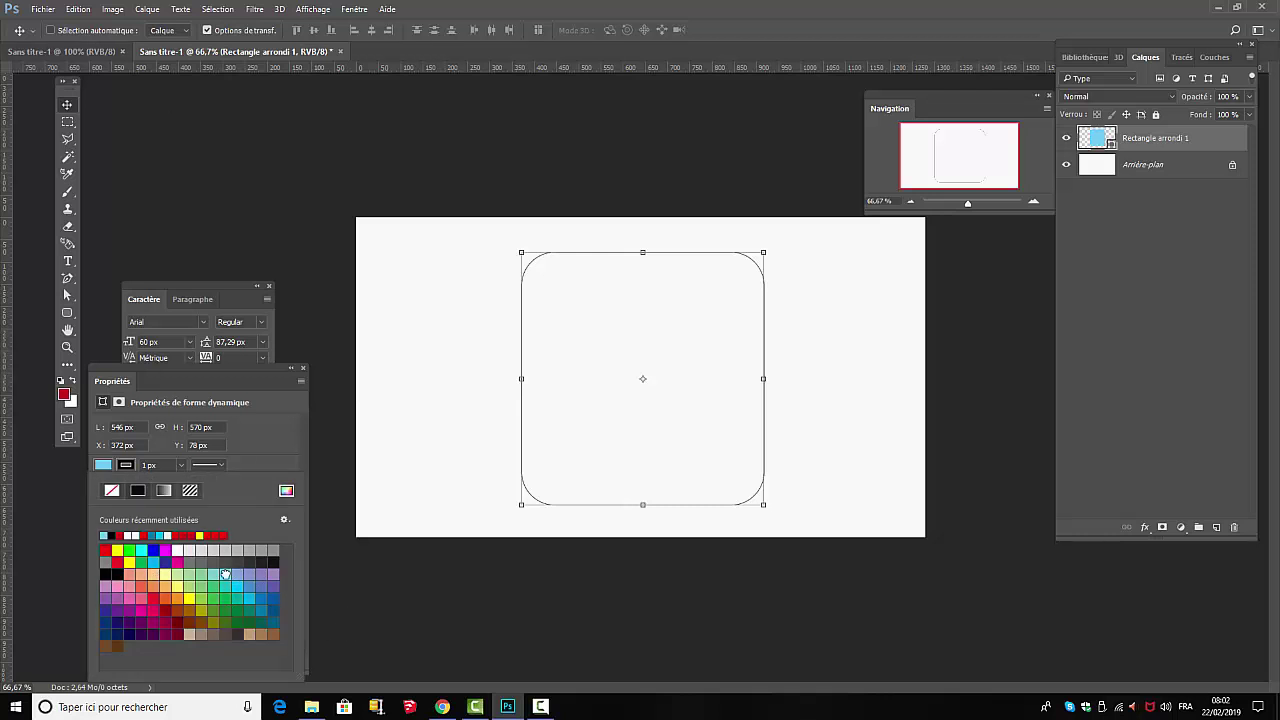
{"action": "left_click", "coordinate": [1160, 384]}
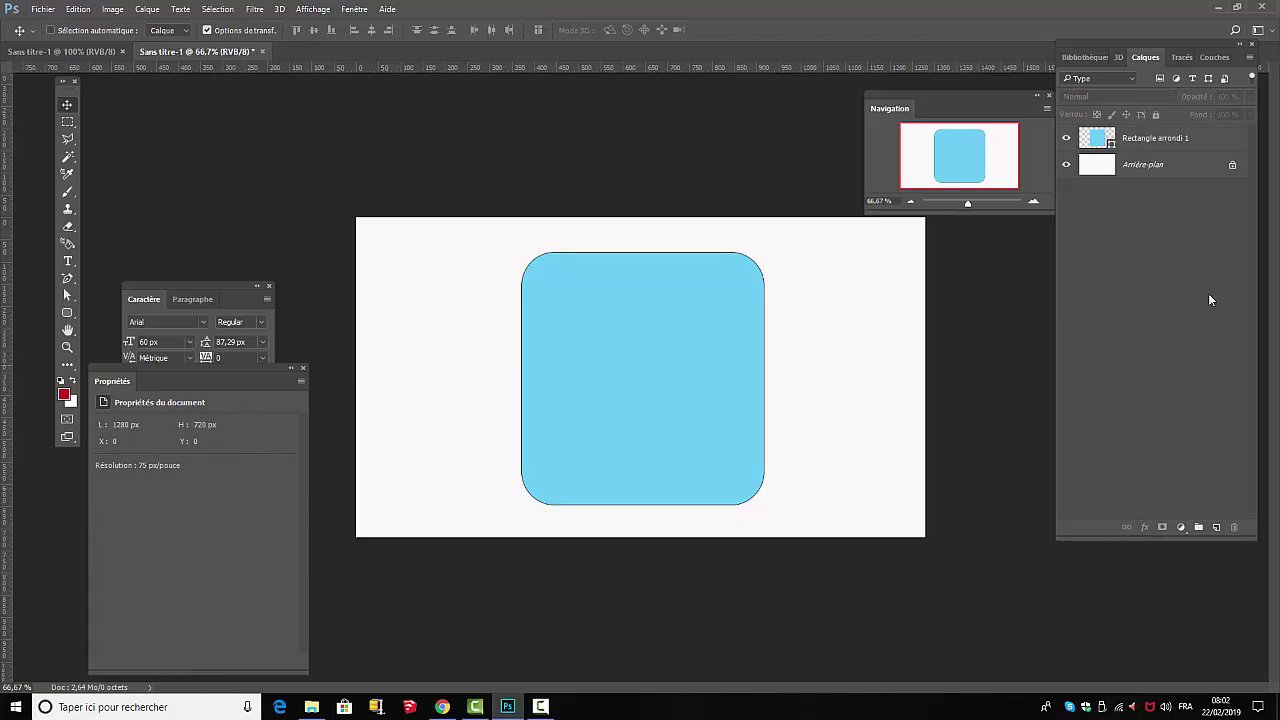
Step: Duplicate the light blue rounded rectangle layer and fill the copy with dark blue
{"action": "left_click", "coordinate": [1171, 147]}
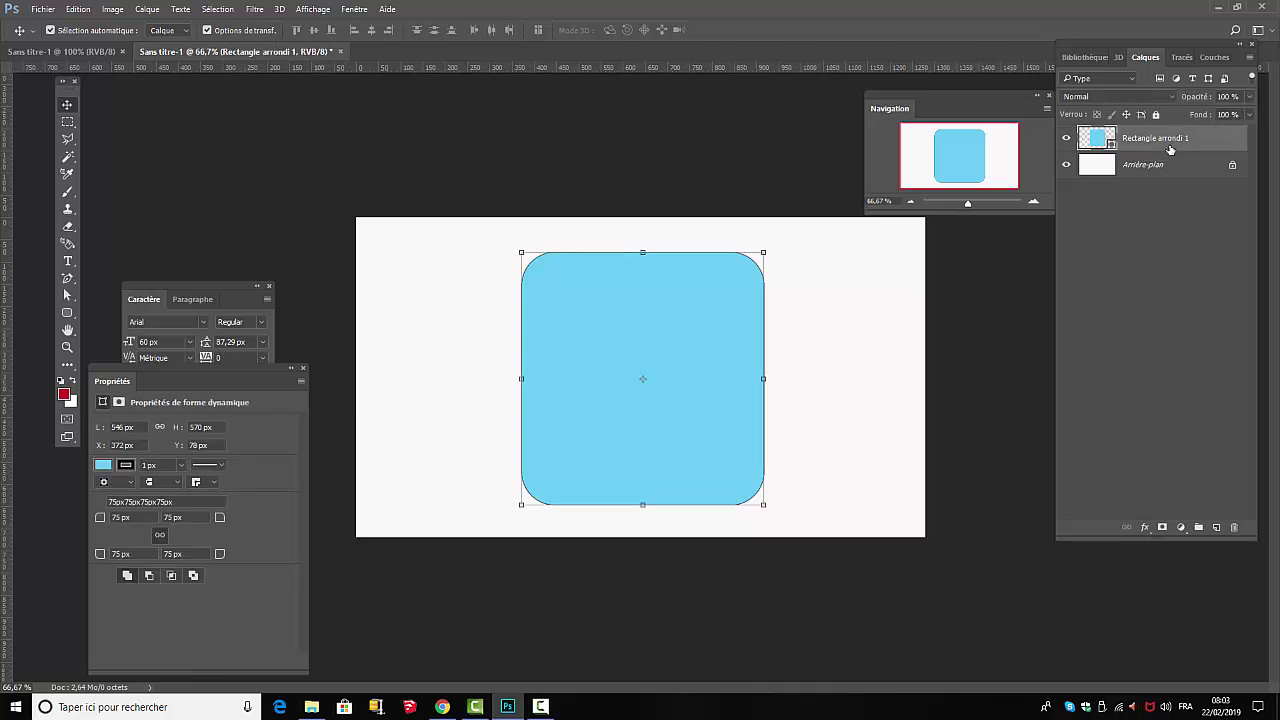
{"action": "key", "text": "ctrl+j"}
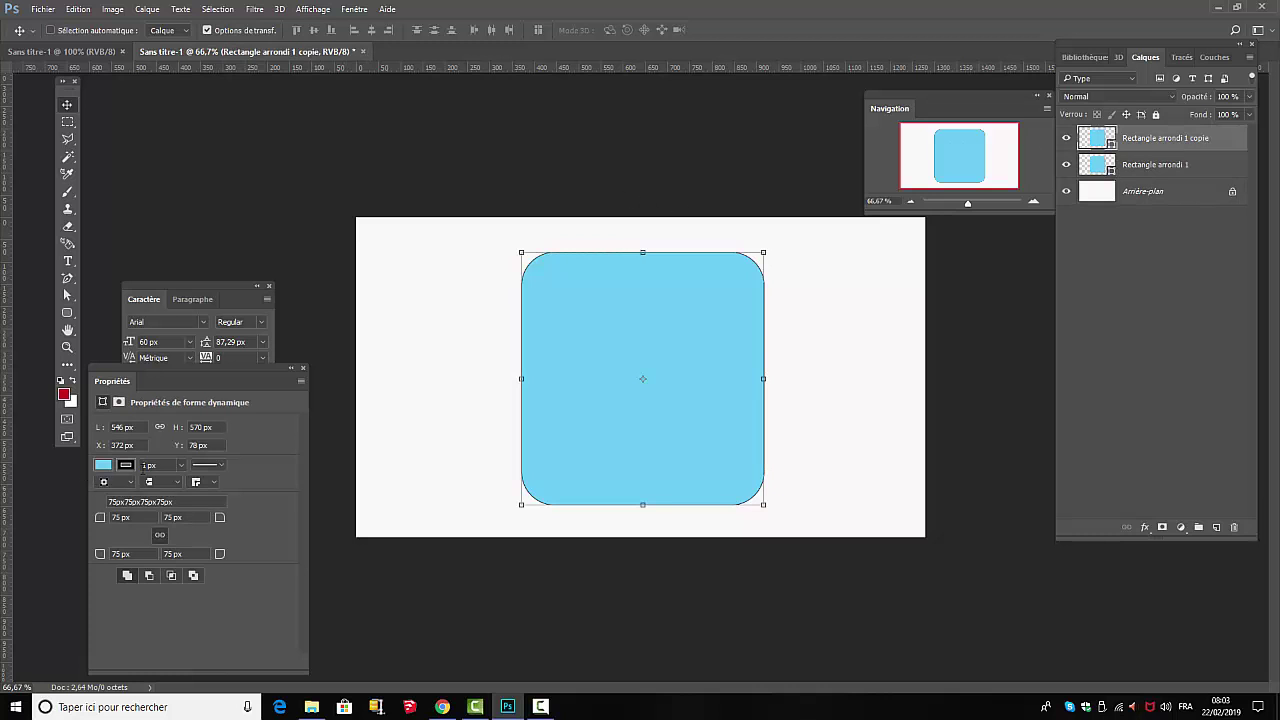
{"action": "left_click", "coordinate": [120, 465]}
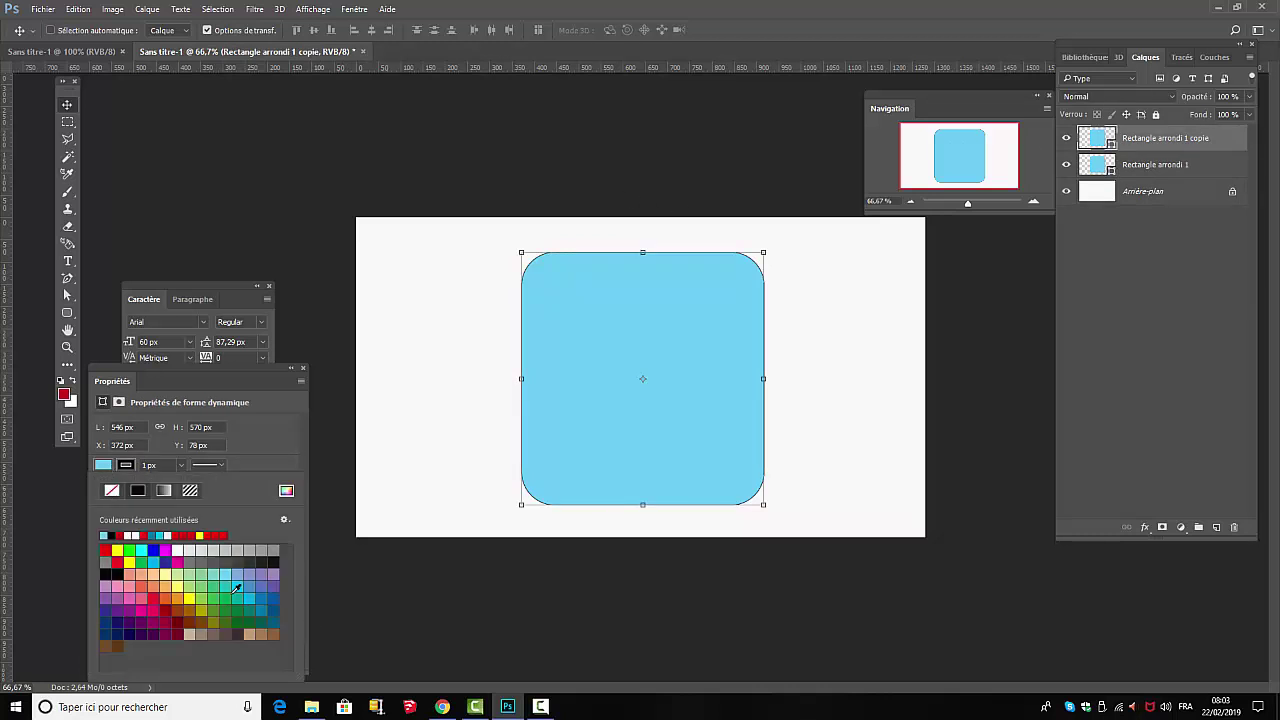
{"action": "left_click", "coordinate": [273, 609]}
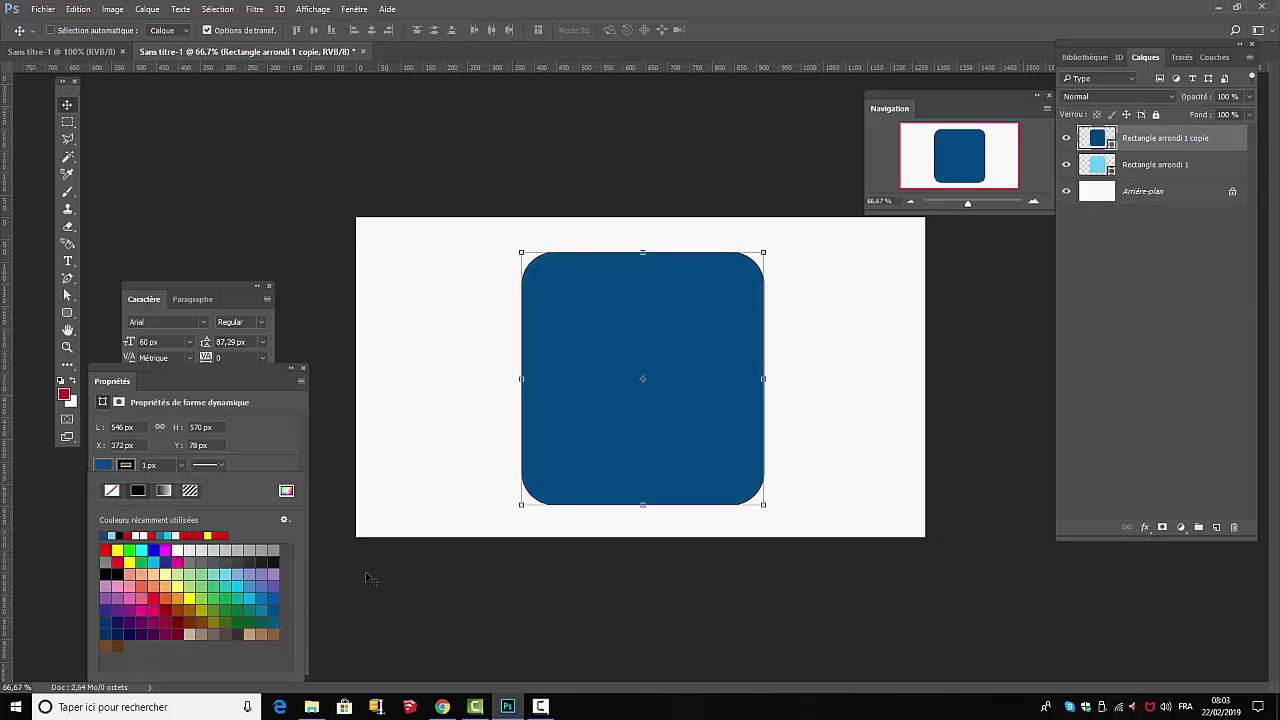
Step: Scale the dark blue copy to 90% in width and height, keeping it centred, and deselect its layer
{"action": "left_click", "coordinate": [78, 9]}
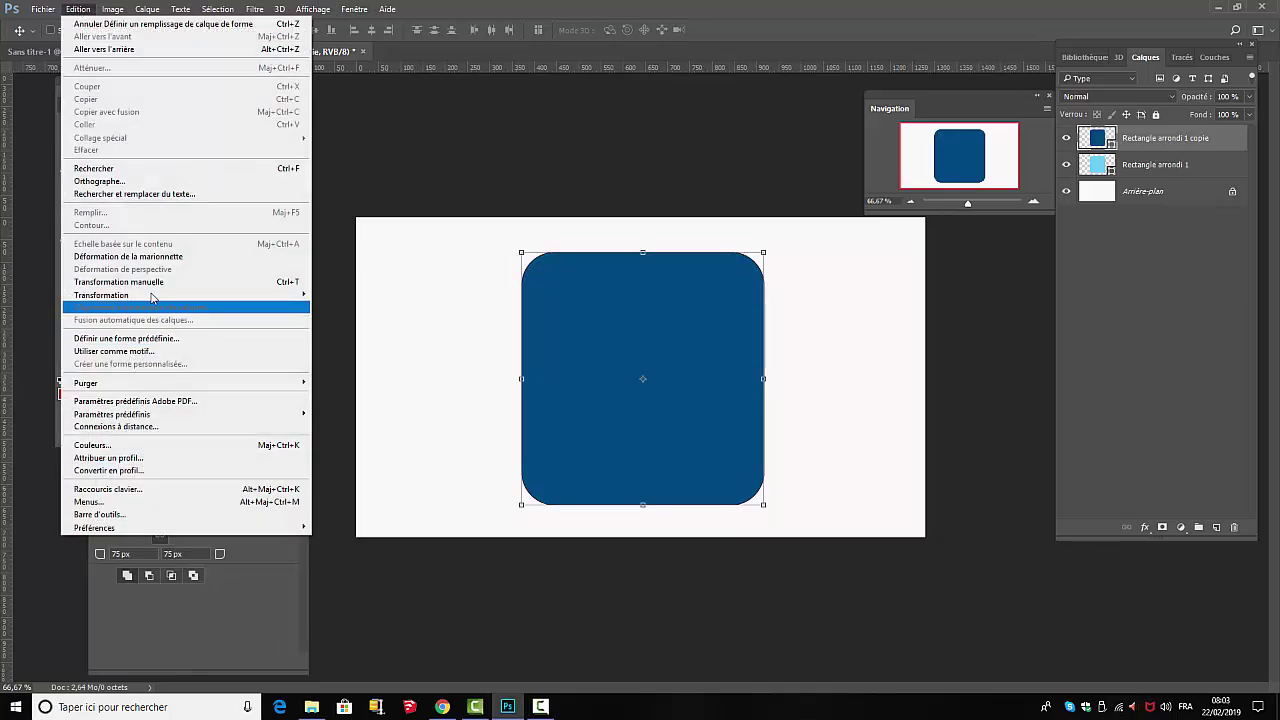
{"action": "mouse_move", "coordinate": [160, 297]}
{"action": "left_click", "coordinate": [337, 314]}
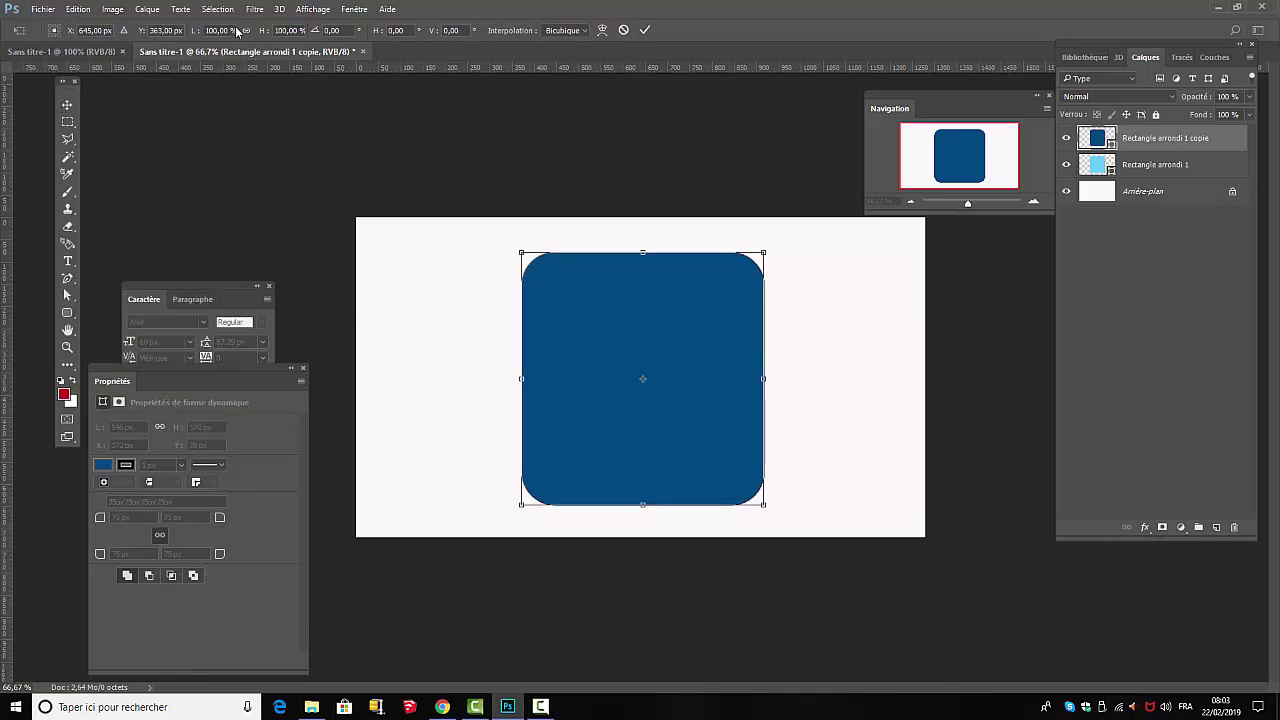
{"action": "left_click", "coordinate": [210, 30]}
{"action": "type", "text": "90"}
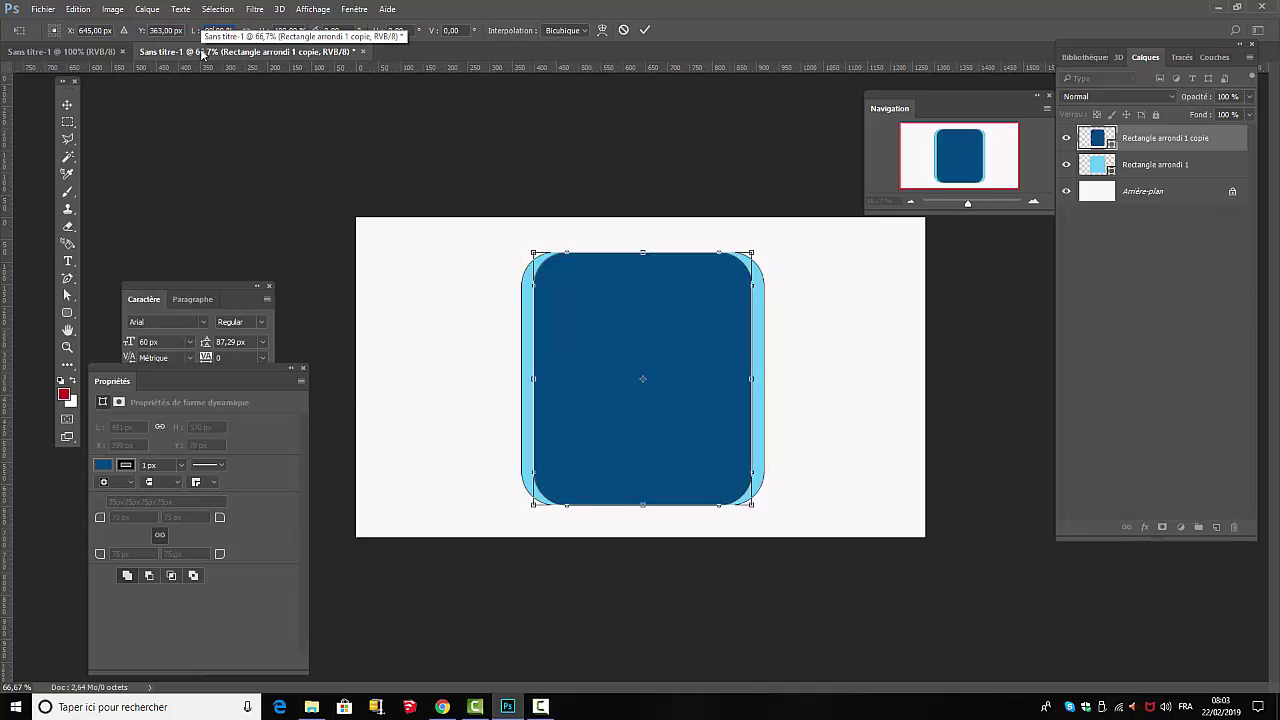
{"action": "key", "text": "Return"}
{"action": "left_click", "coordinate": [246, 30]}
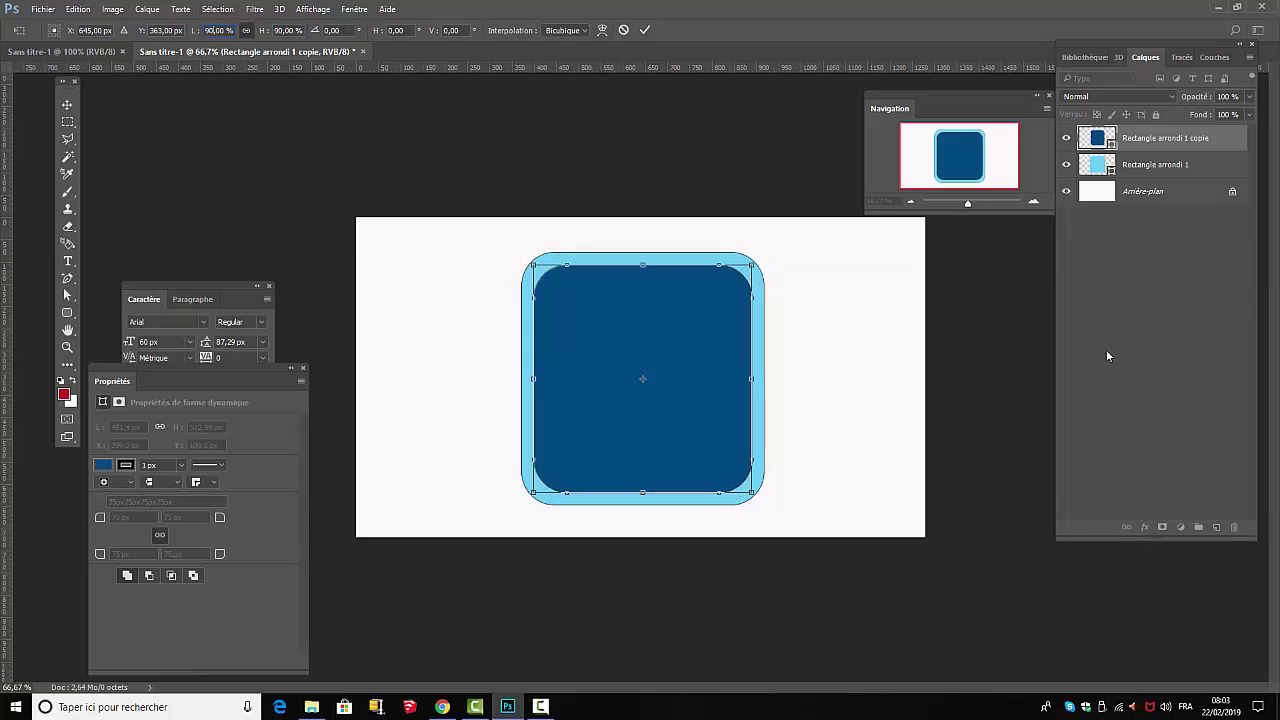
{"action": "left_click", "coordinate": [645, 30]}
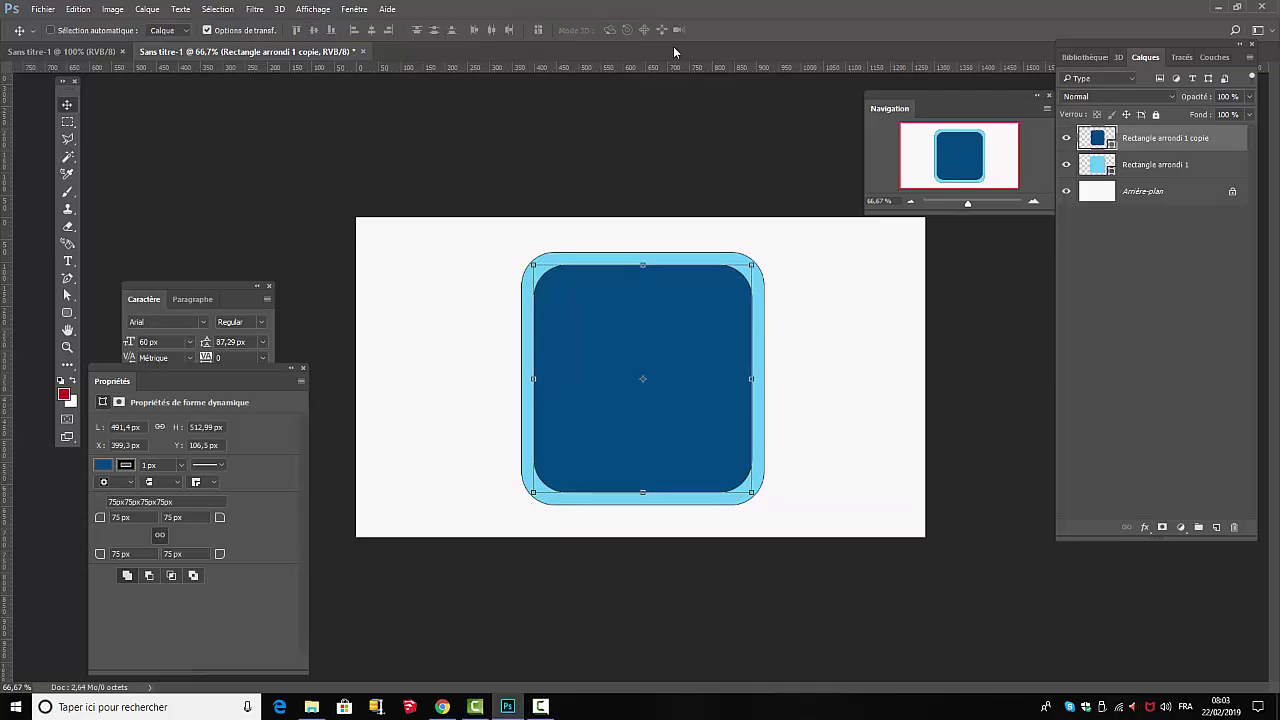
{"action": "left_click", "coordinate": [1189, 419]}
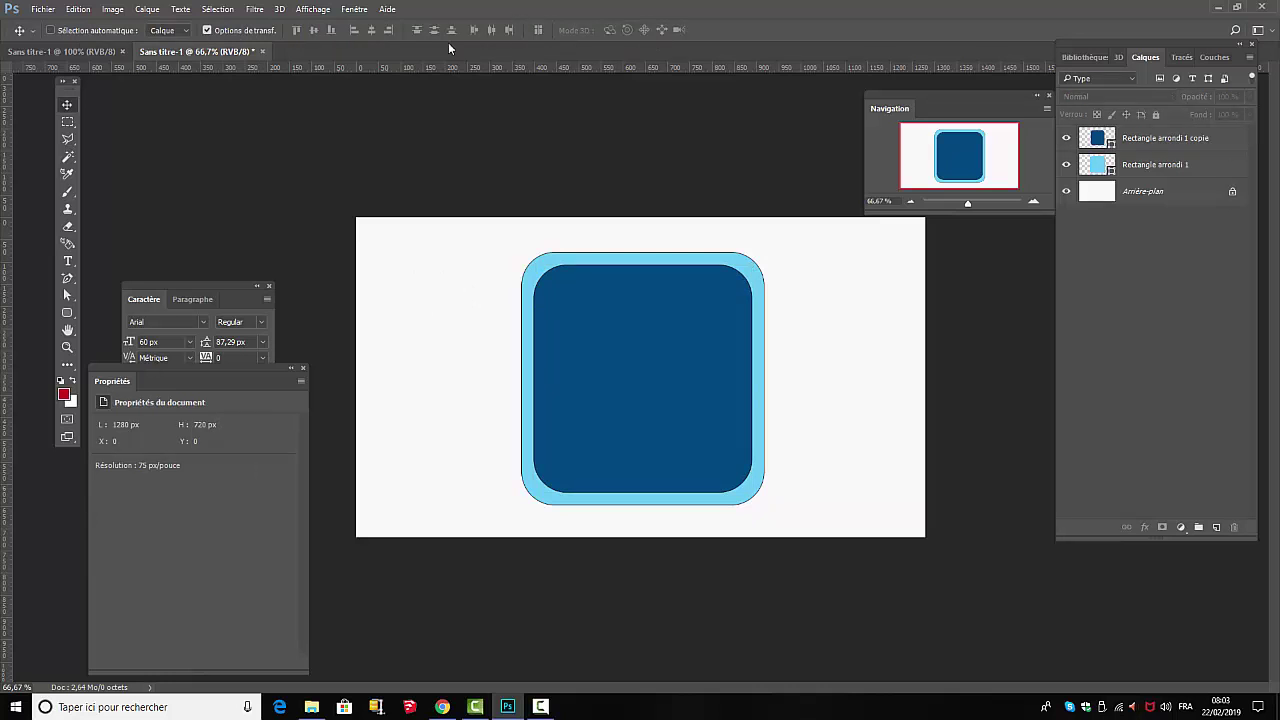
Step: Add the text "AP" on the dark blue rounded rectangle
{"action": "left_click", "coordinate": [69, 262]}
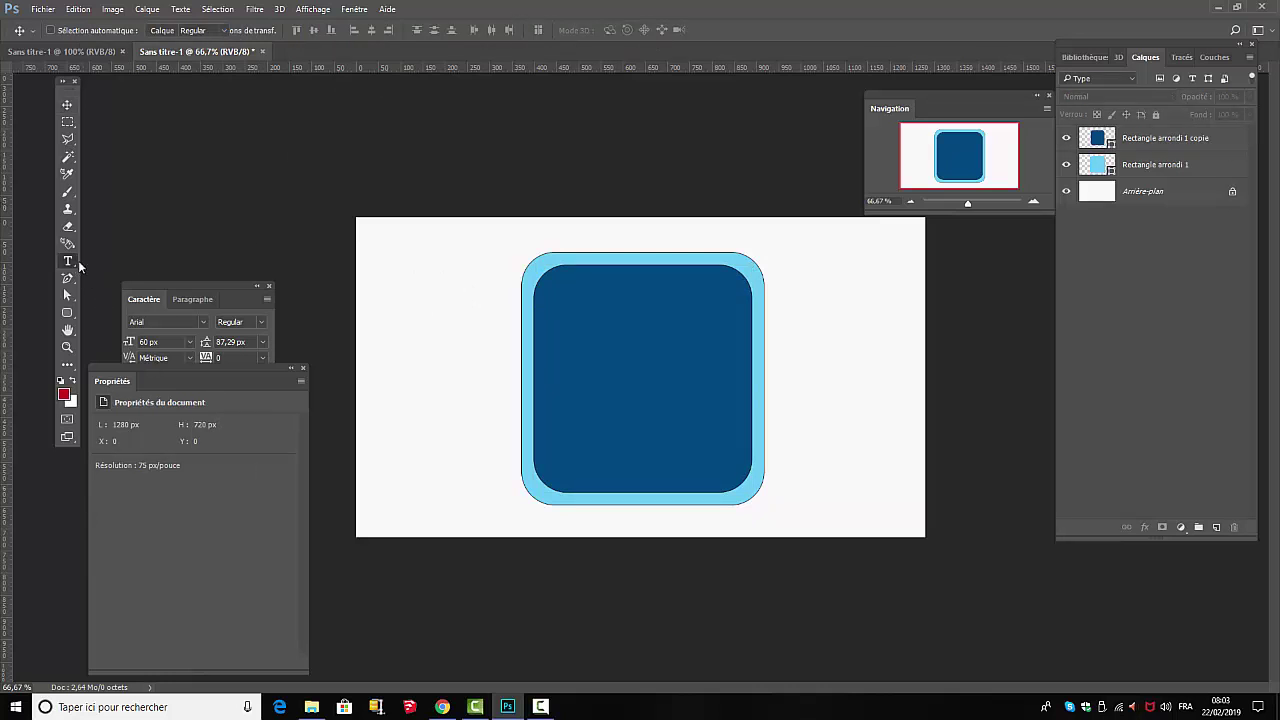
{"action": "left_click", "coordinate": [580, 395]}
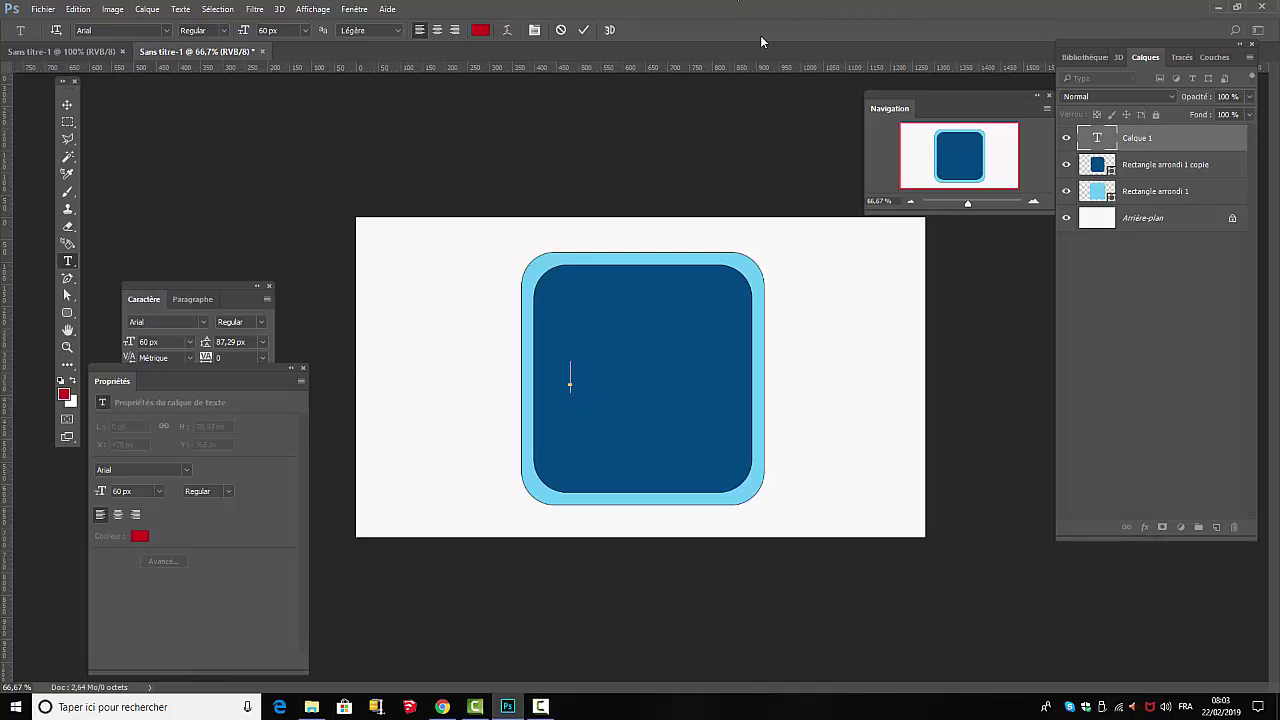
{"action": "type", "text": "P"}
Step: Set the AP text to the Blackoak Std font at 136 px
{"action": "left_click_drag", "start_coordinate": [604, 368], "coordinate": [556, 370]}
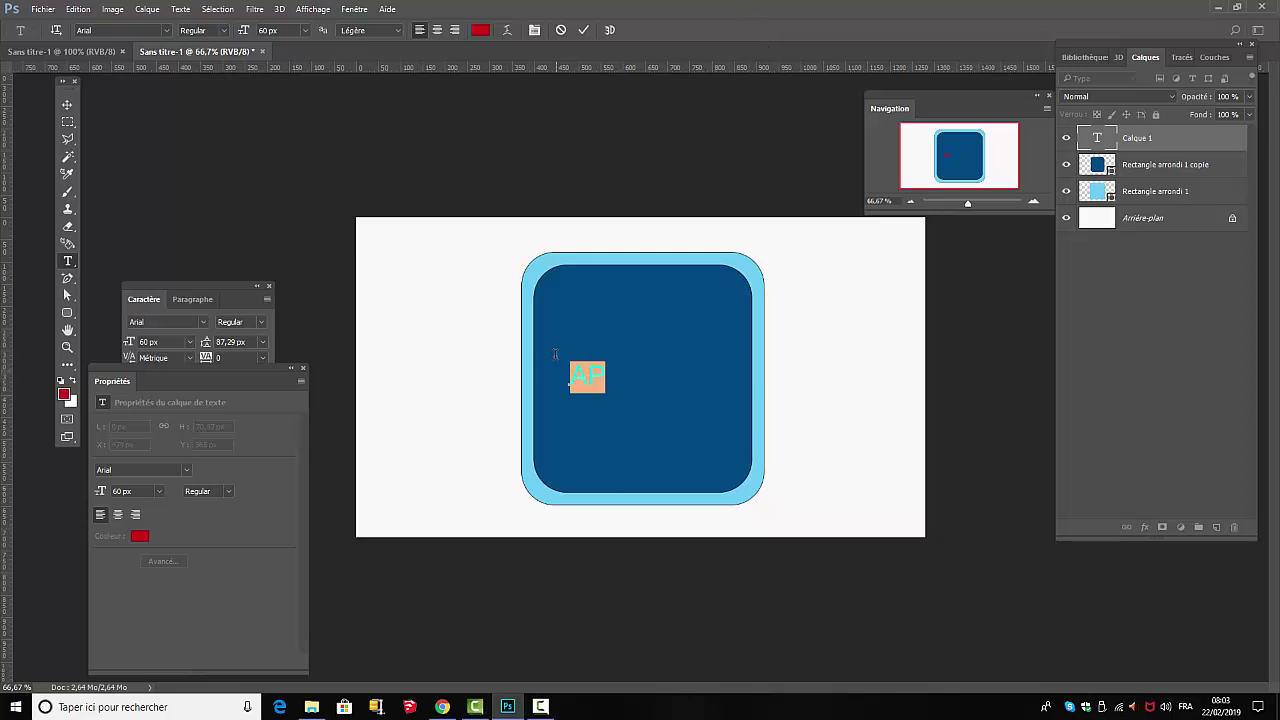
{"action": "left_click", "coordinate": [168, 31]}
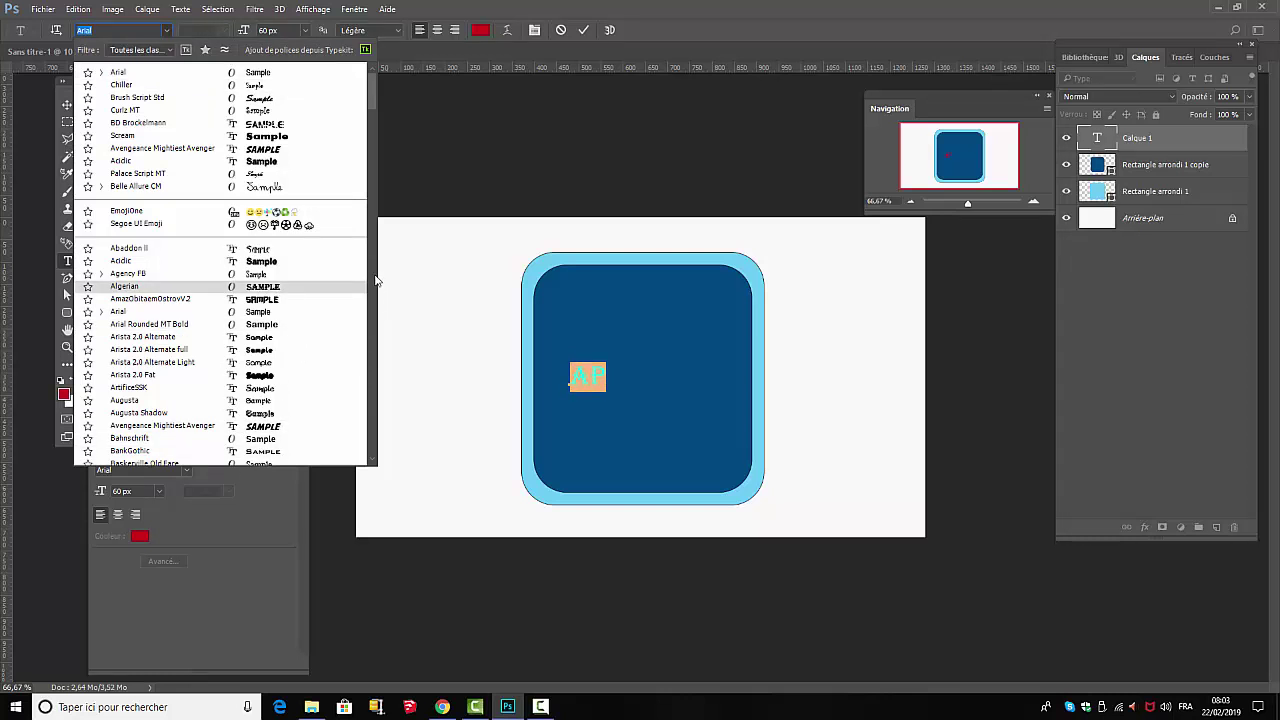
{"action": "scroll", "coordinate": [329, 363], "scroll_direction": "down", "scroll_amount": 7}
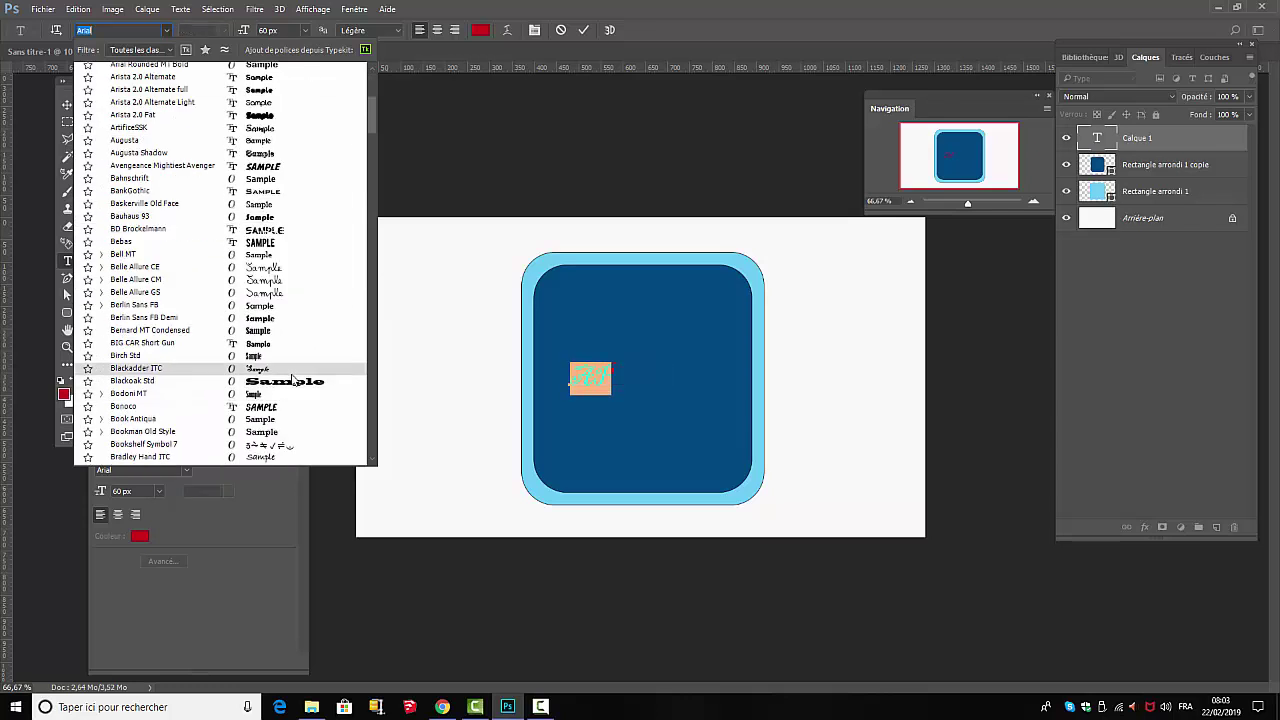
{"action": "left_click", "coordinate": [291, 381]}
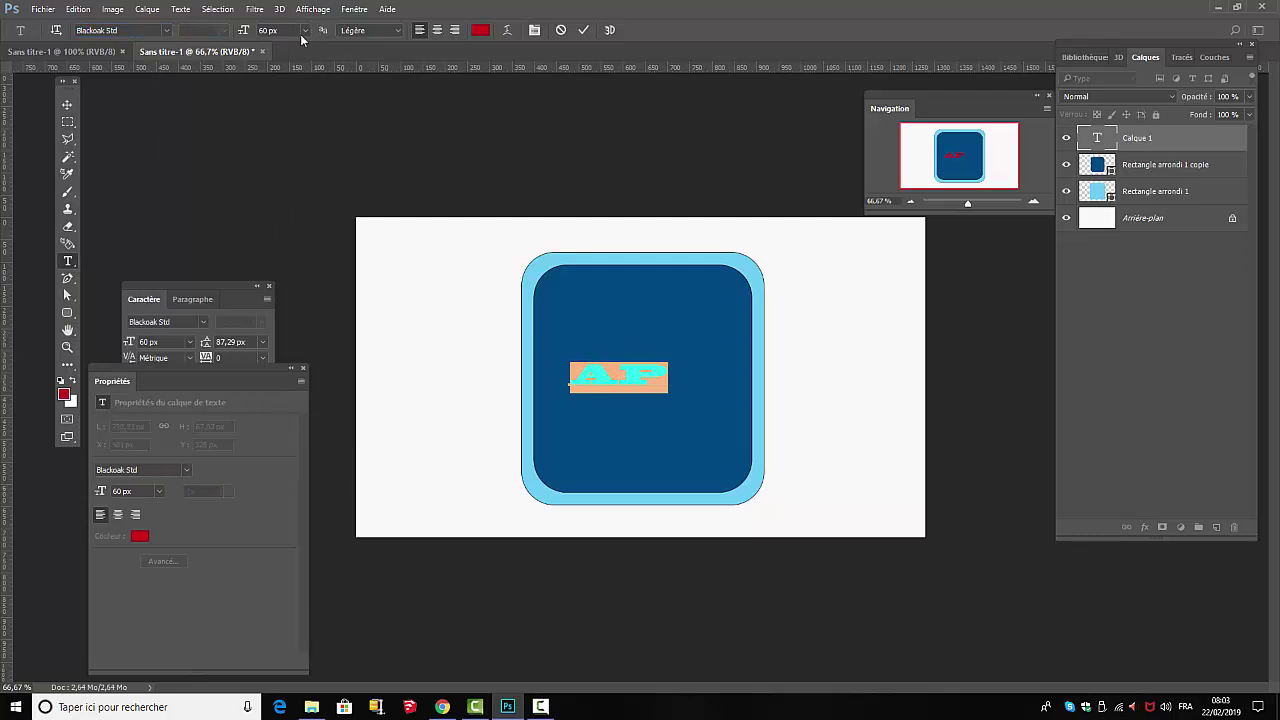
{"action": "left_click", "coordinate": [534, 33]}
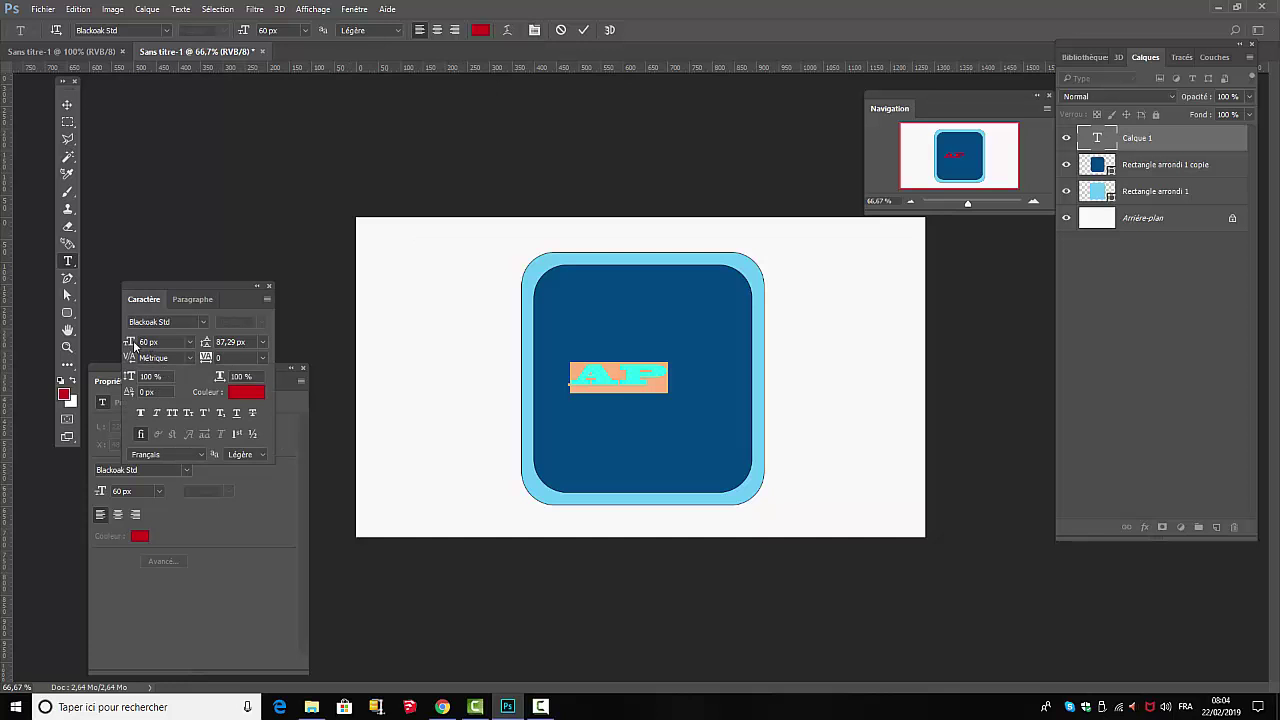
{"action": "left_click_drag", "start_coordinate": [134, 344], "coordinate": [181, 346]}
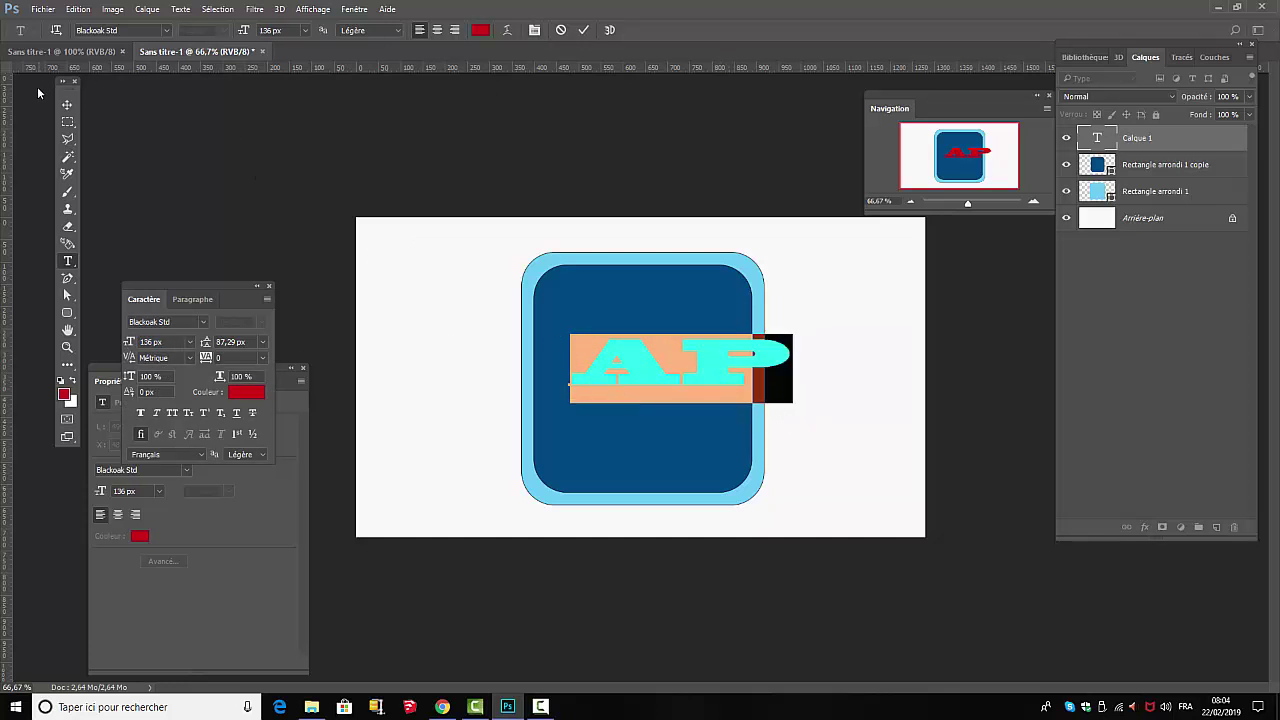
Step: Move the AP text to the middle of the dark blue rounded rectangle
{"action": "left_click", "coordinate": [66, 104]}
{"action": "left_click_drag", "start_coordinate": [735, 392], "coordinate": [694, 402]}
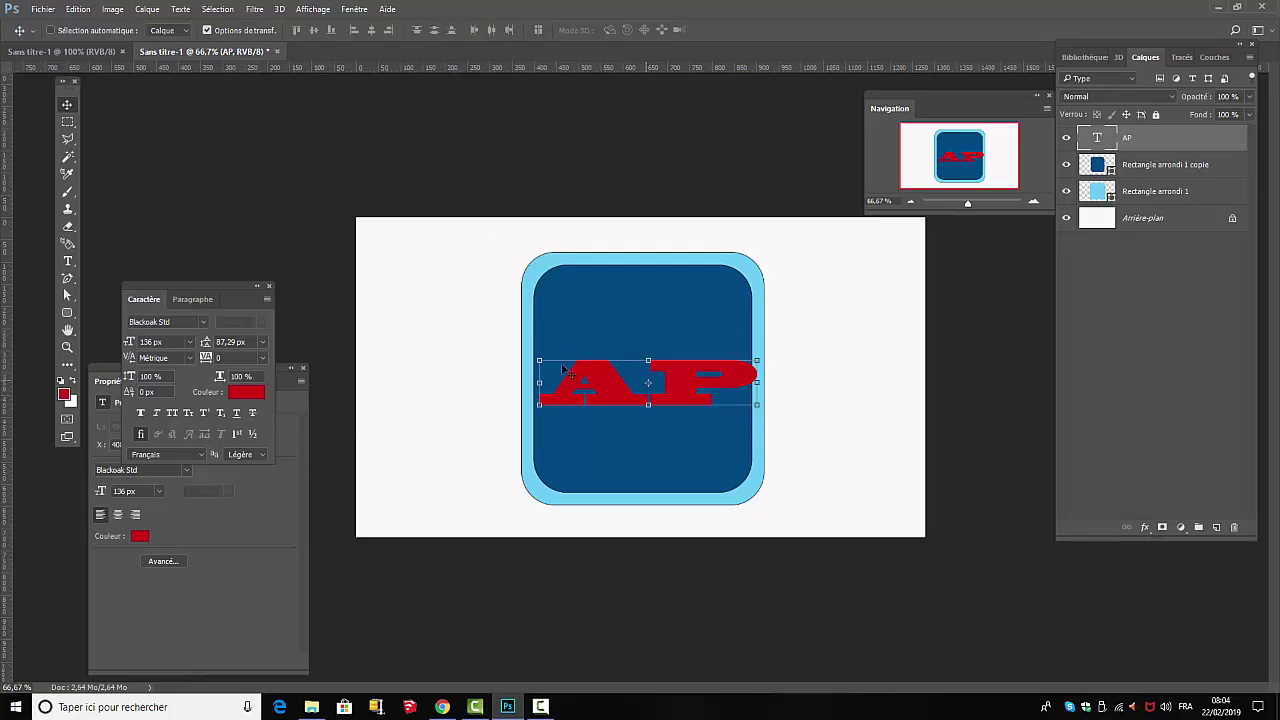
{"action": "left_click_drag", "start_coordinate": [694, 385], "coordinate": [741, 386]}
Step: Scale the AP text to about 89% width and 183% height, centre it on the dark blue rounded rectangle, and deselect its layer
{"action": "key", "text": "ctrl+t"}
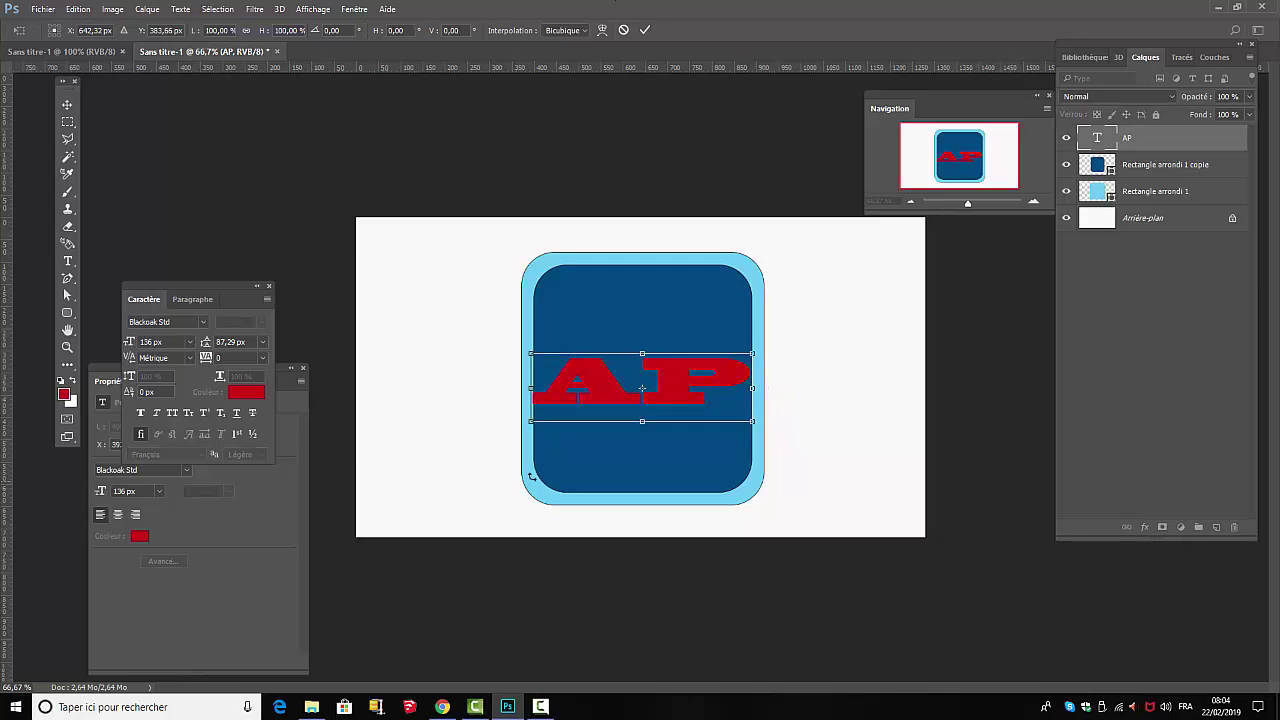
{"action": "left_click_drag", "start_coordinate": [534, 388], "coordinate": [545, 388]}
{"action": "left_click_drag", "start_coordinate": [754, 388], "coordinate": [741, 388]}
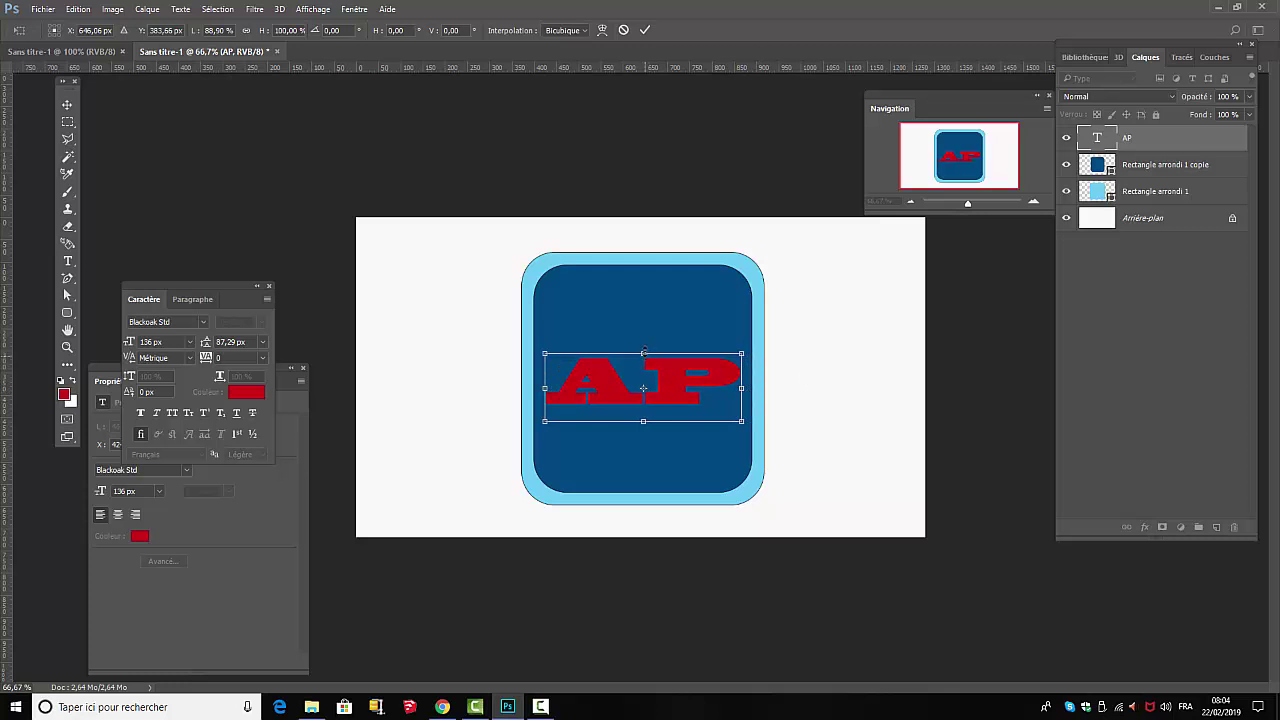
{"action": "left_click_drag", "start_coordinate": [643, 352], "coordinate": [643, 305]}
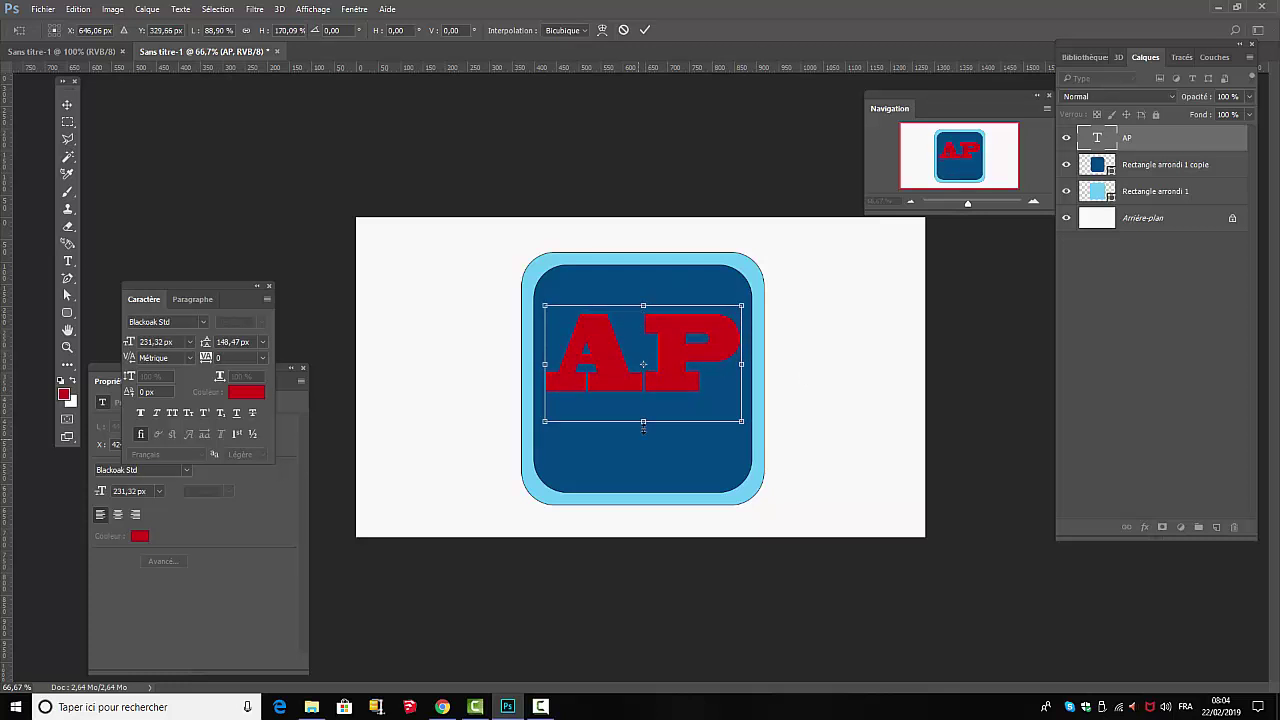
{"action": "left_click_drag", "start_coordinate": [643, 422], "coordinate": [643, 431]}
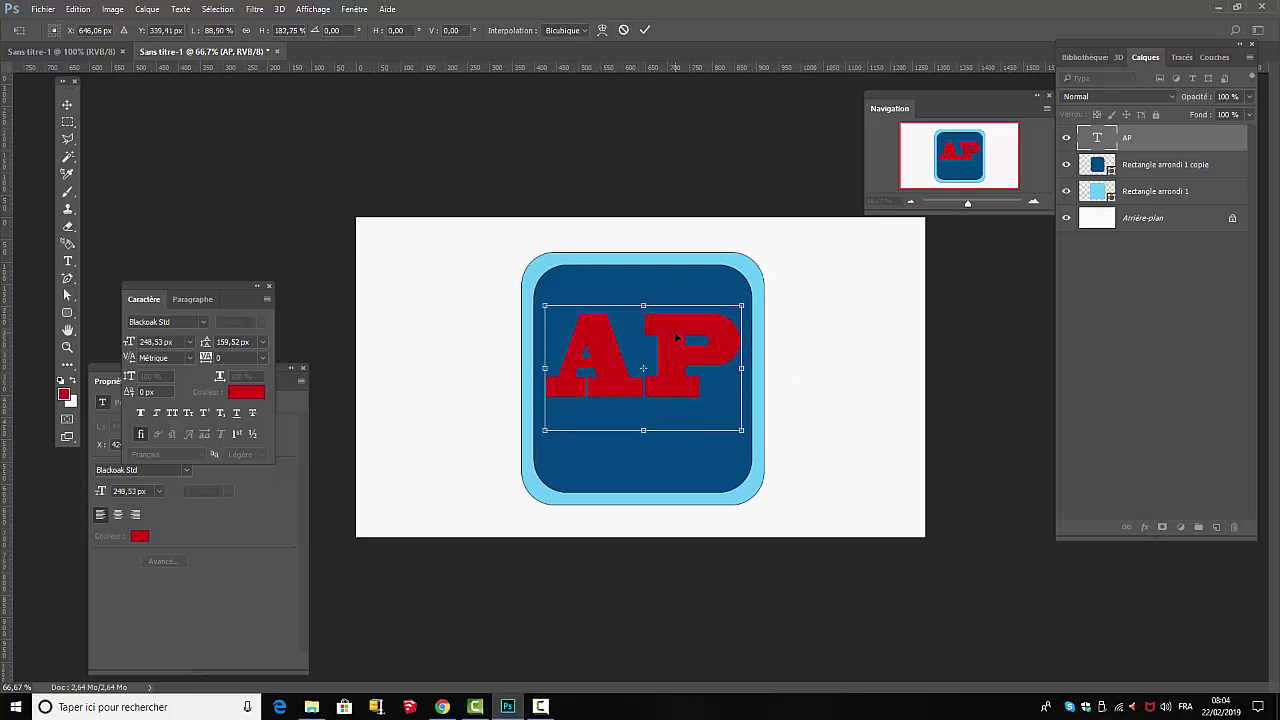
{"action": "left_click_drag", "start_coordinate": [675, 337], "coordinate": [680, 360]}
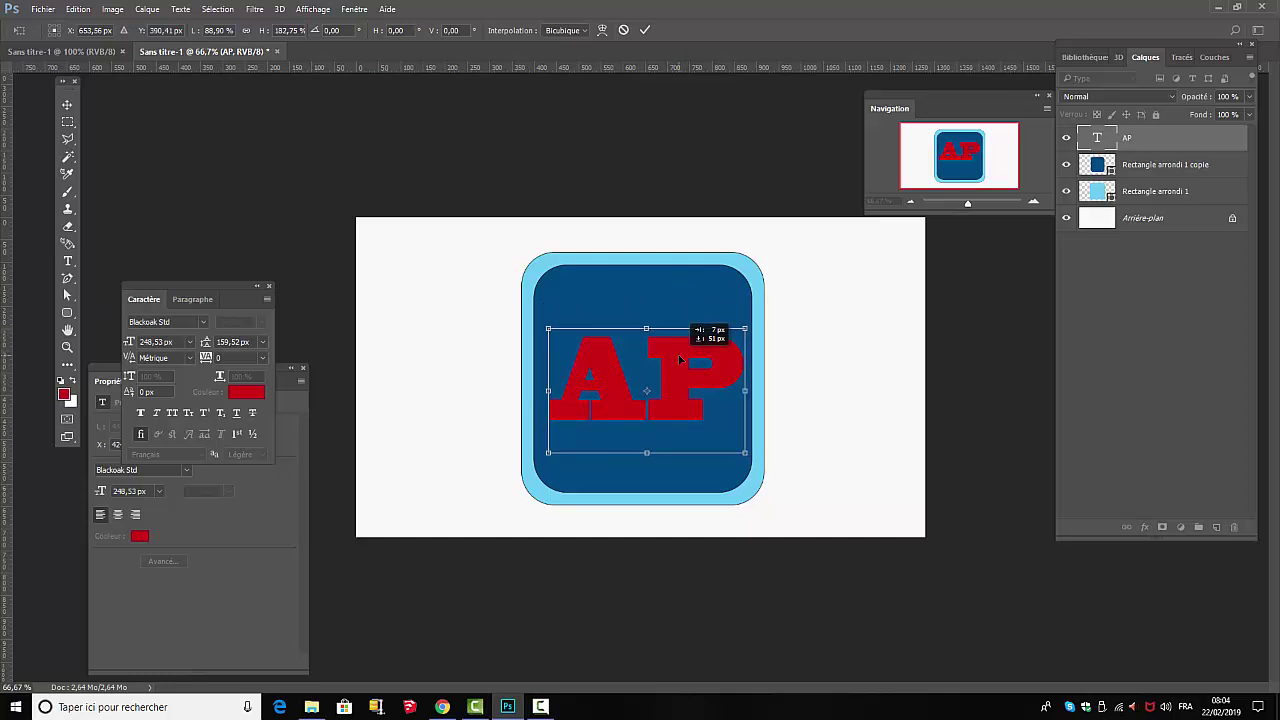
{"action": "left_click", "coordinate": [645, 30]}
{"action": "left_click", "coordinate": [1185, 360]}
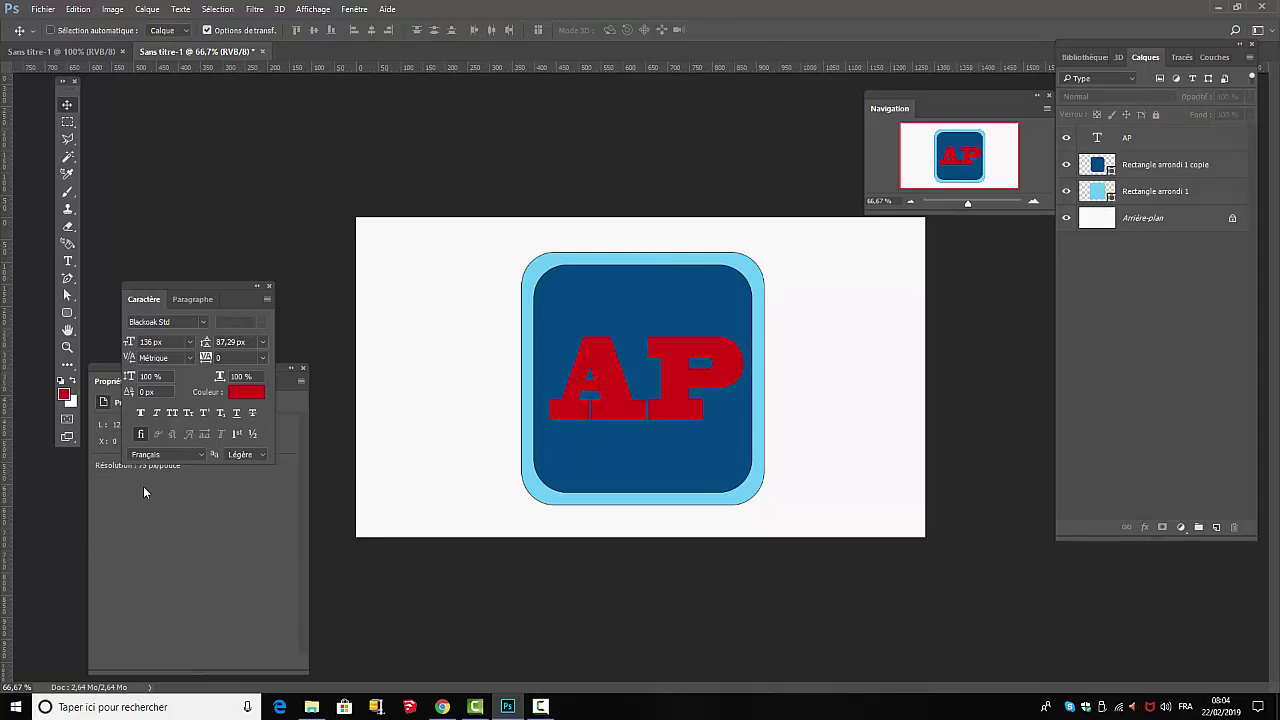
Step: Add the text "TUTO" in bright yellow above the AP lettering, starting near the dark blue rectangle's upper-left corner
{"action": "left_click", "coordinate": [68, 264]}
{"action": "left_click", "coordinate": [557, 320]}
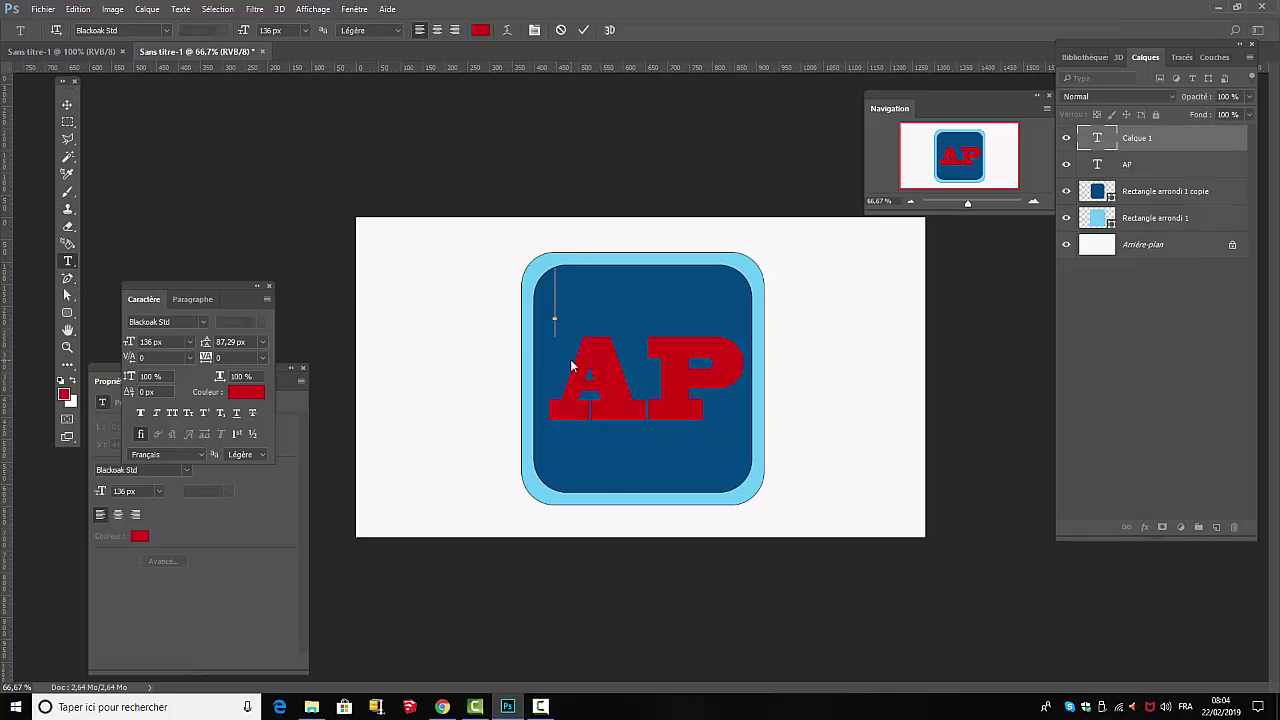
{"action": "left_click", "coordinate": [245, 392]}
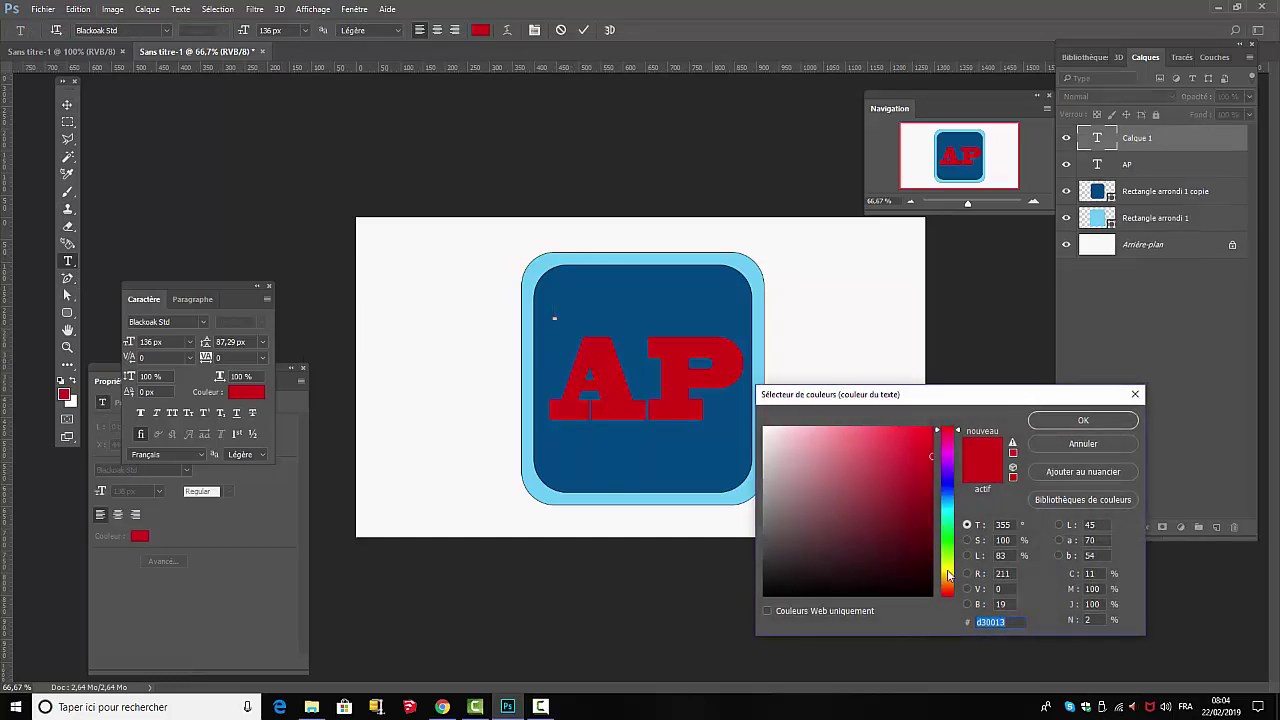
{"action": "left_click", "coordinate": [948, 566]}
{"action": "left_click", "coordinate": [927, 431]}
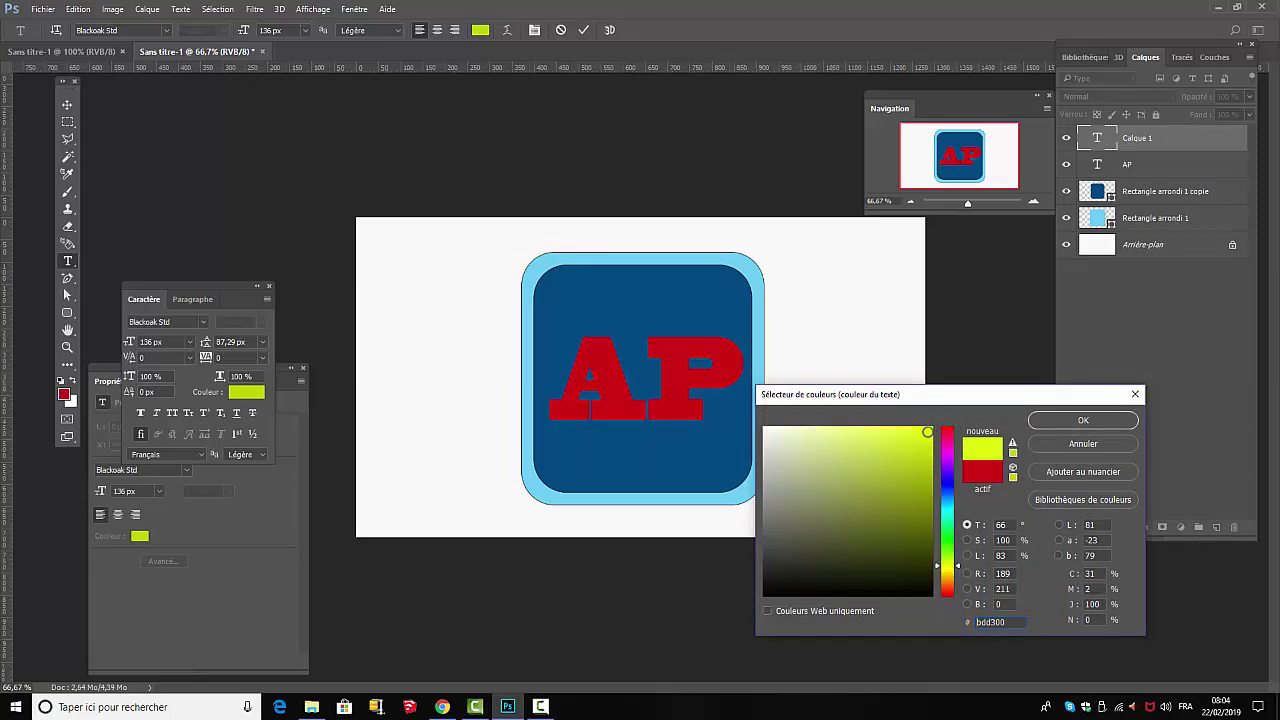
{"action": "left_click", "coordinate": [1085, 422]}
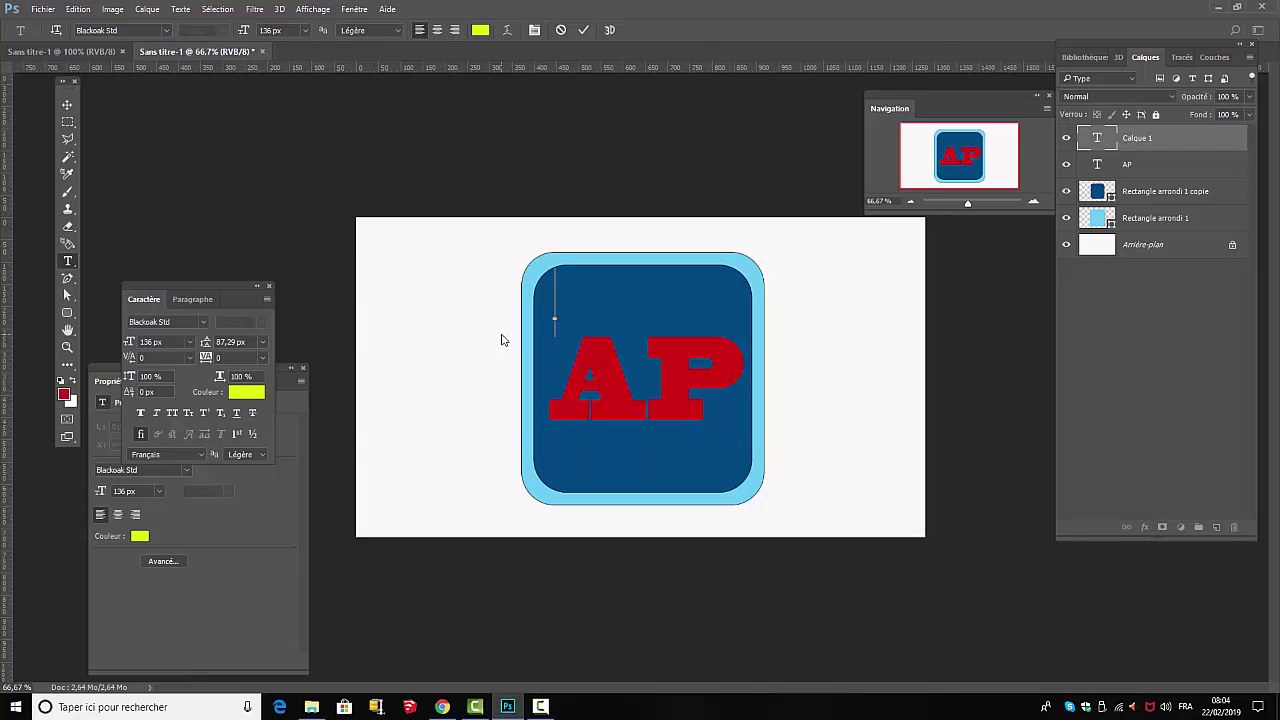
{"action": "type", "text": "T"}
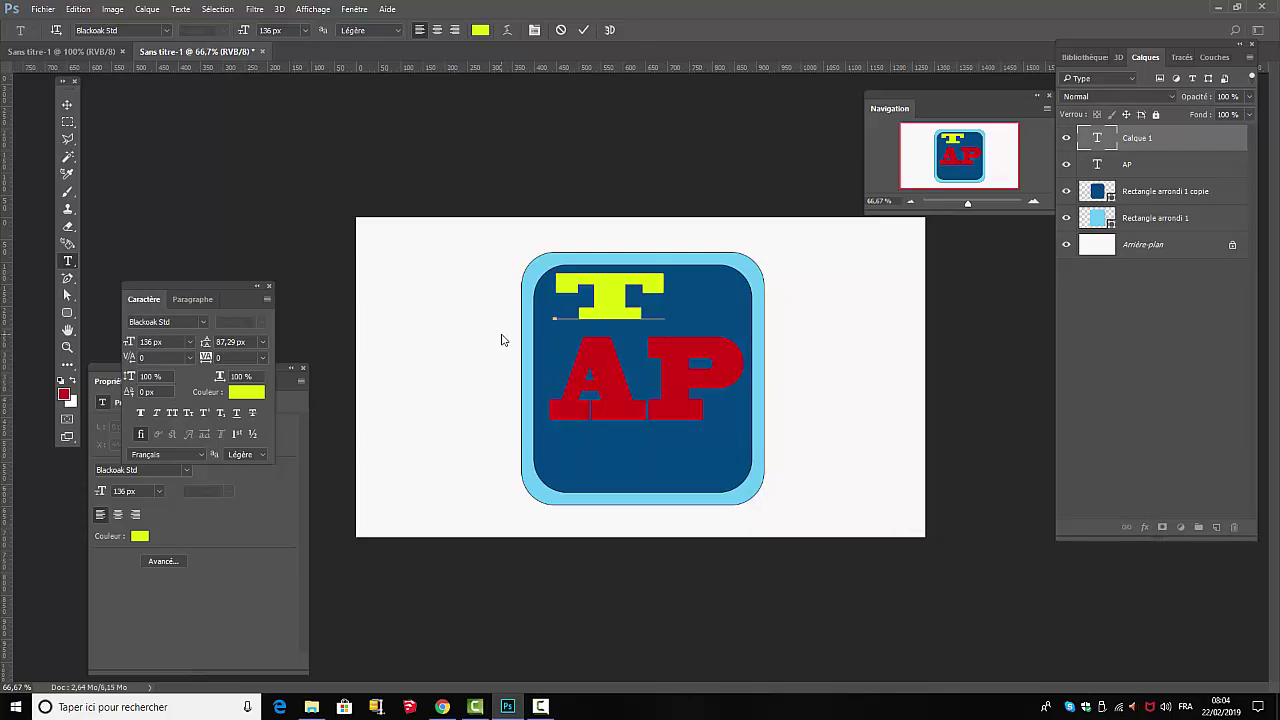
{"action": "type", "text": "UTO"}
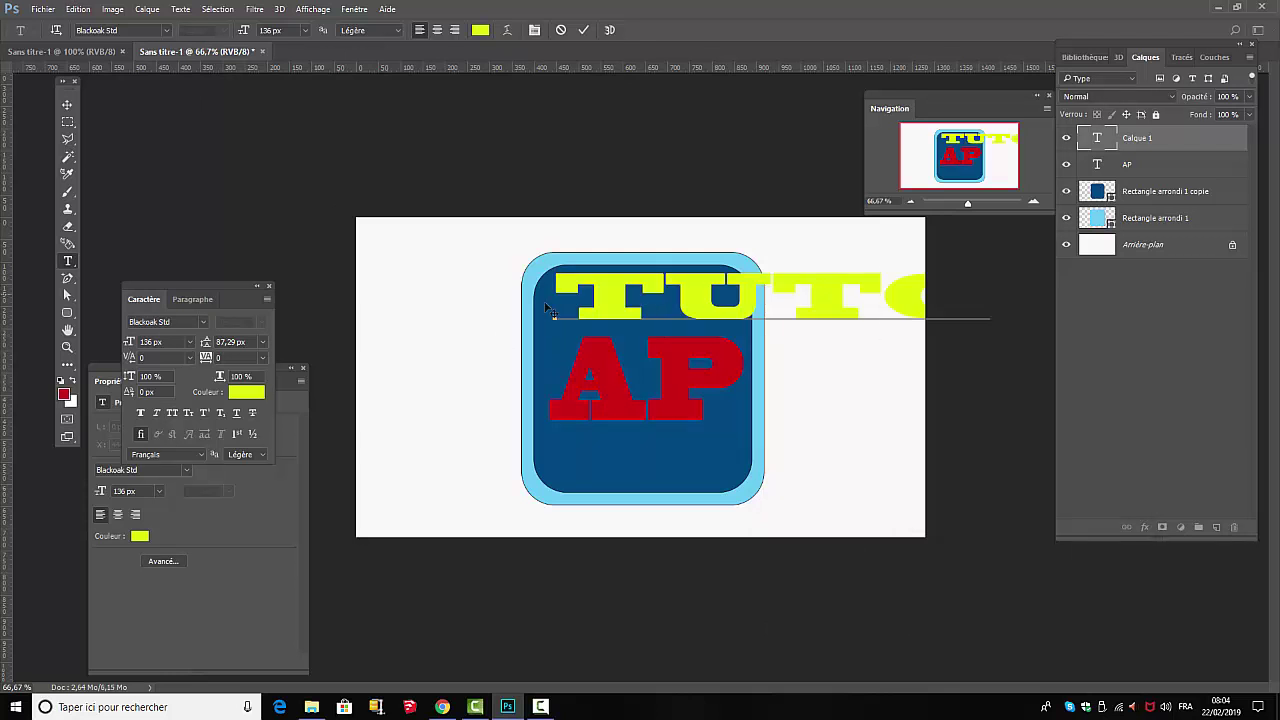
Step: Set the TUTO text to 61 px in the Acidic font
{"action": "left_click_drag", "start_coordinate": [554, 312], "coordinate": [950, 321]}
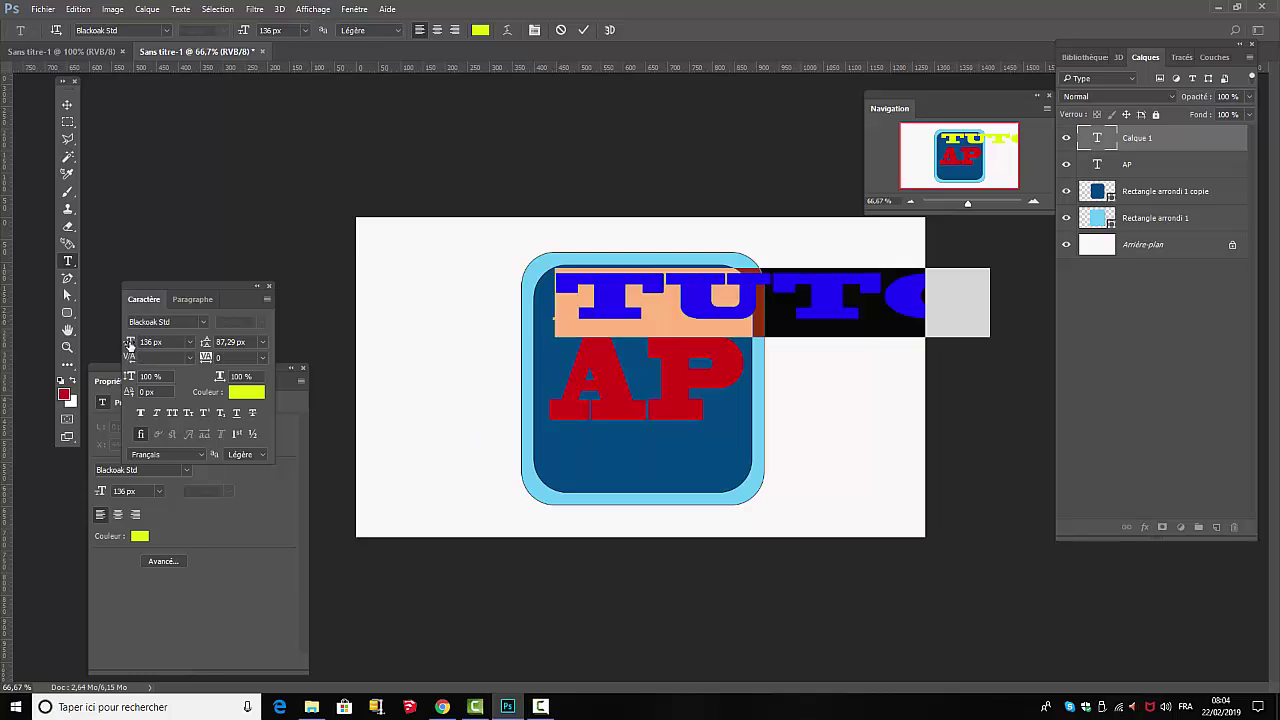
{"action": "left_click_drag", "start_coordinate": [130, 343], "coordinate": [78, 349]}
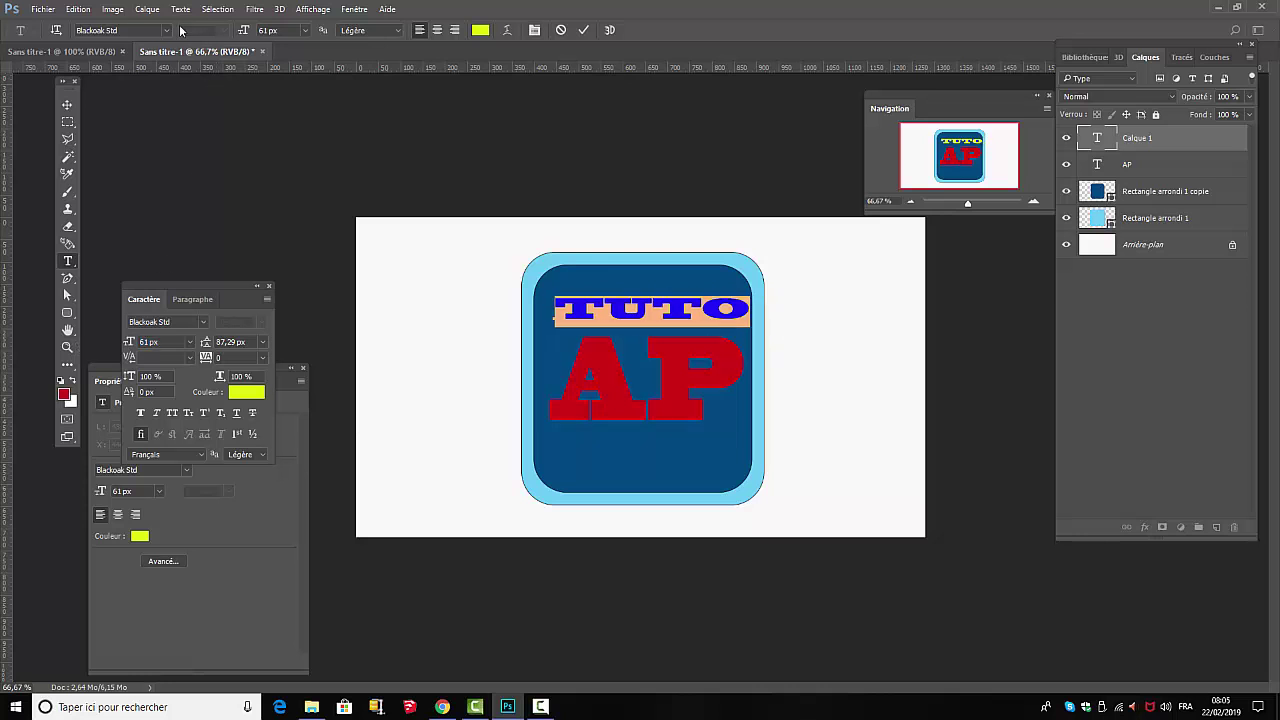
{"action": "left_click", "coordinate": [167, 32]}
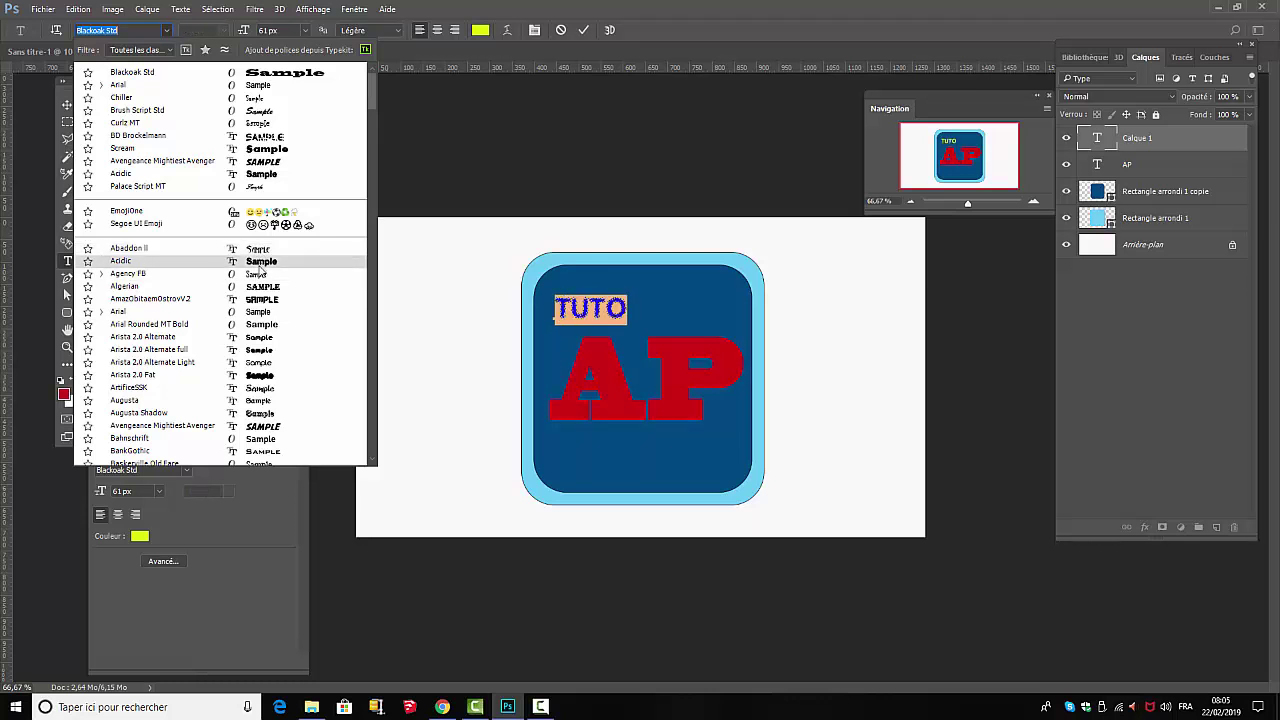
{"action": "left_click", "coordinate": [258, 261]}
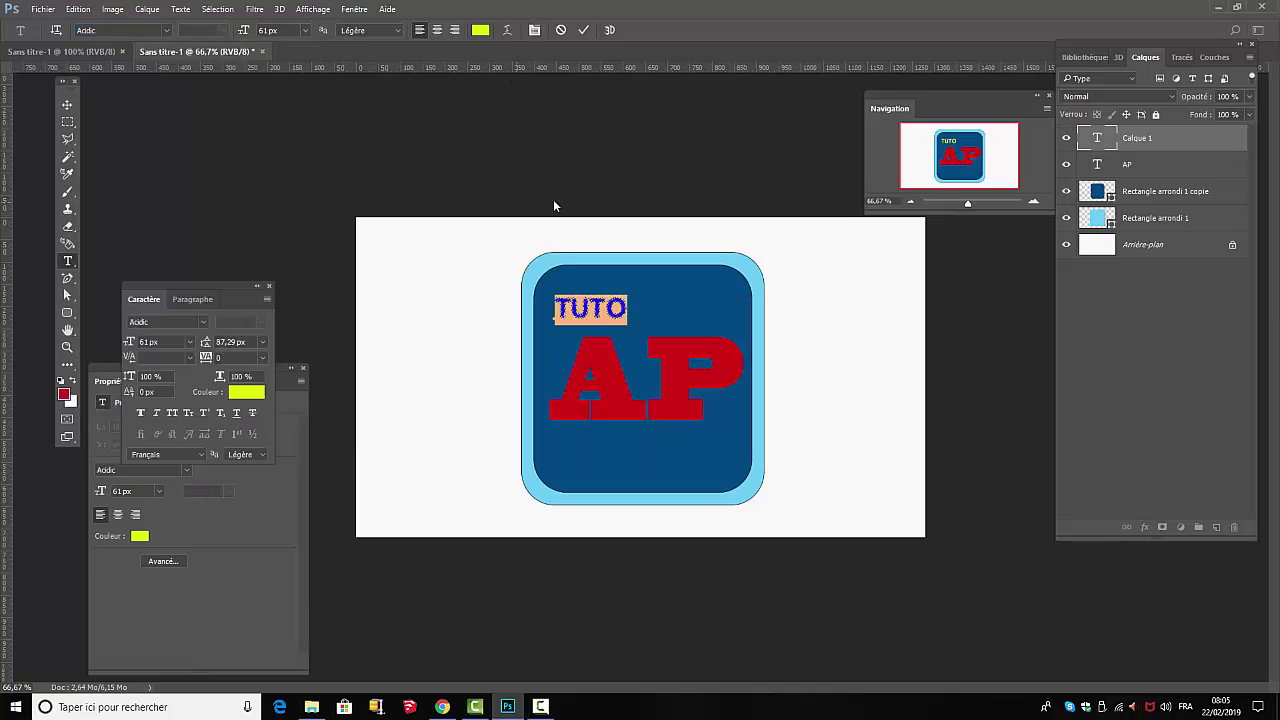
Step: Warp the TUTO text with the horizontal Montée style at +50% bend and shift it slightly upward
{"action": "left_click", "coordinate": [507, 32]}
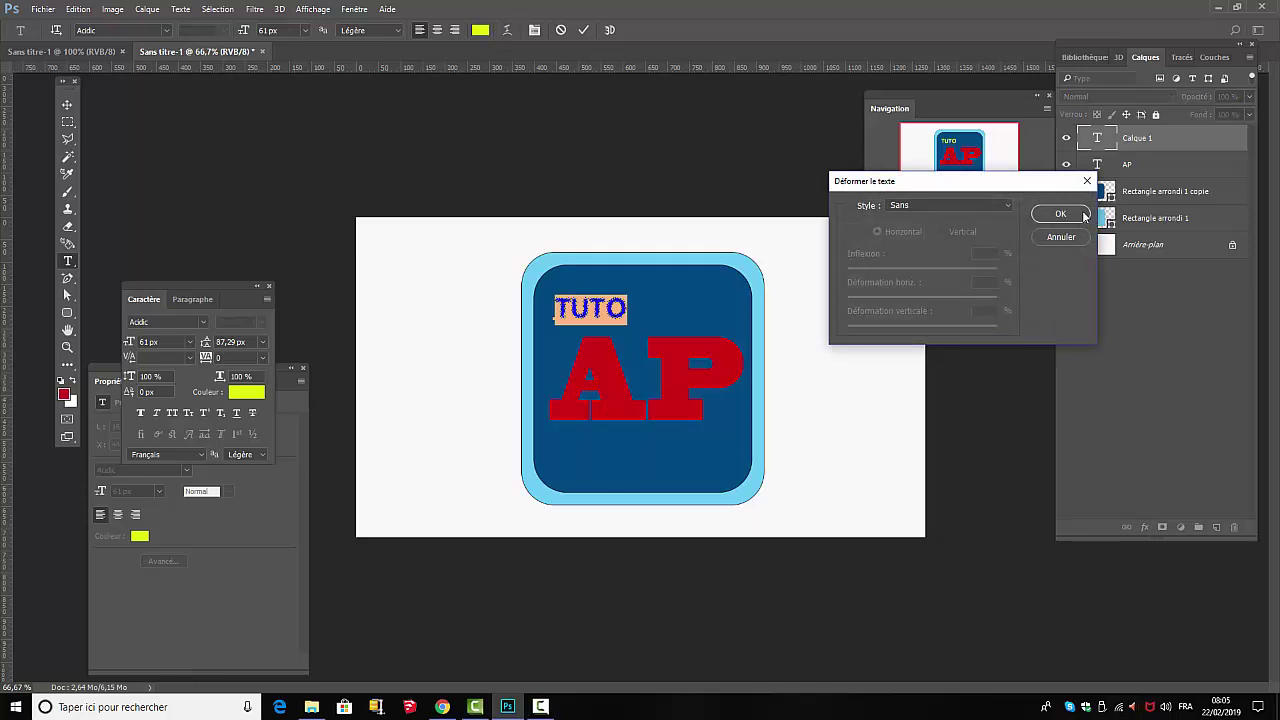
{"action": "left_click", "coordinate": [1008, 206]}
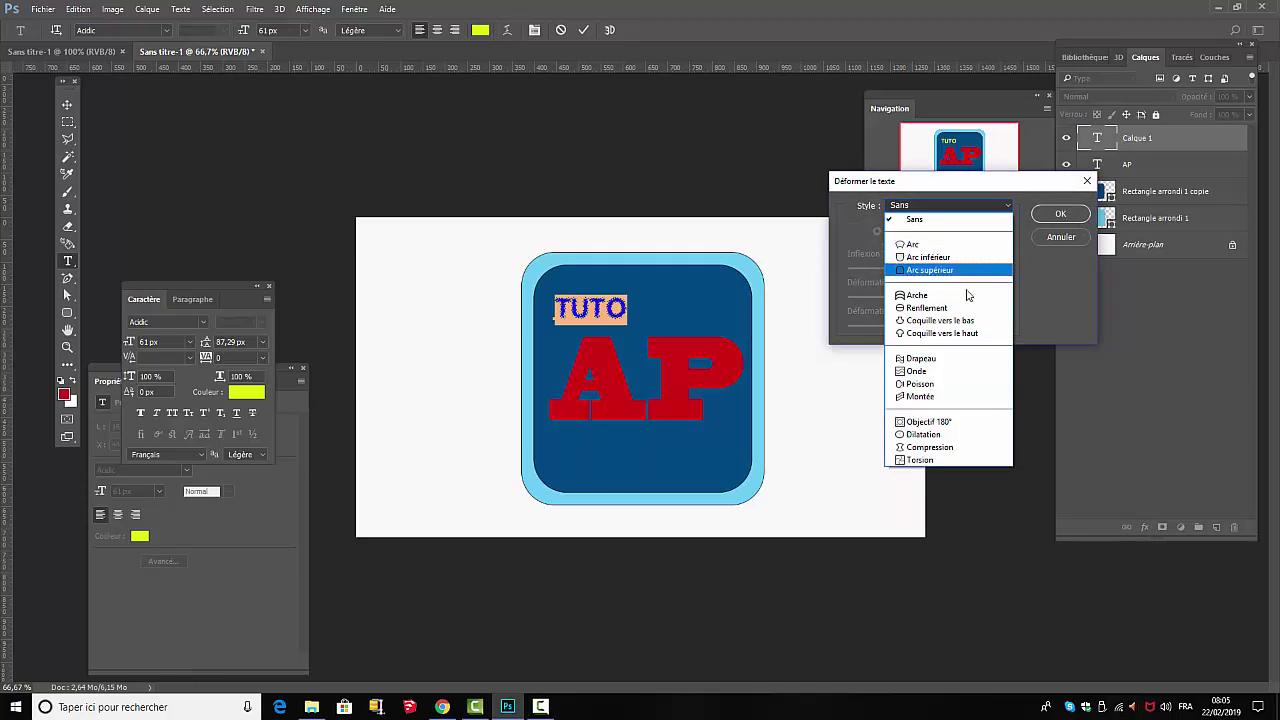
{"action": "left_click", "coordinate": [952, 397]}
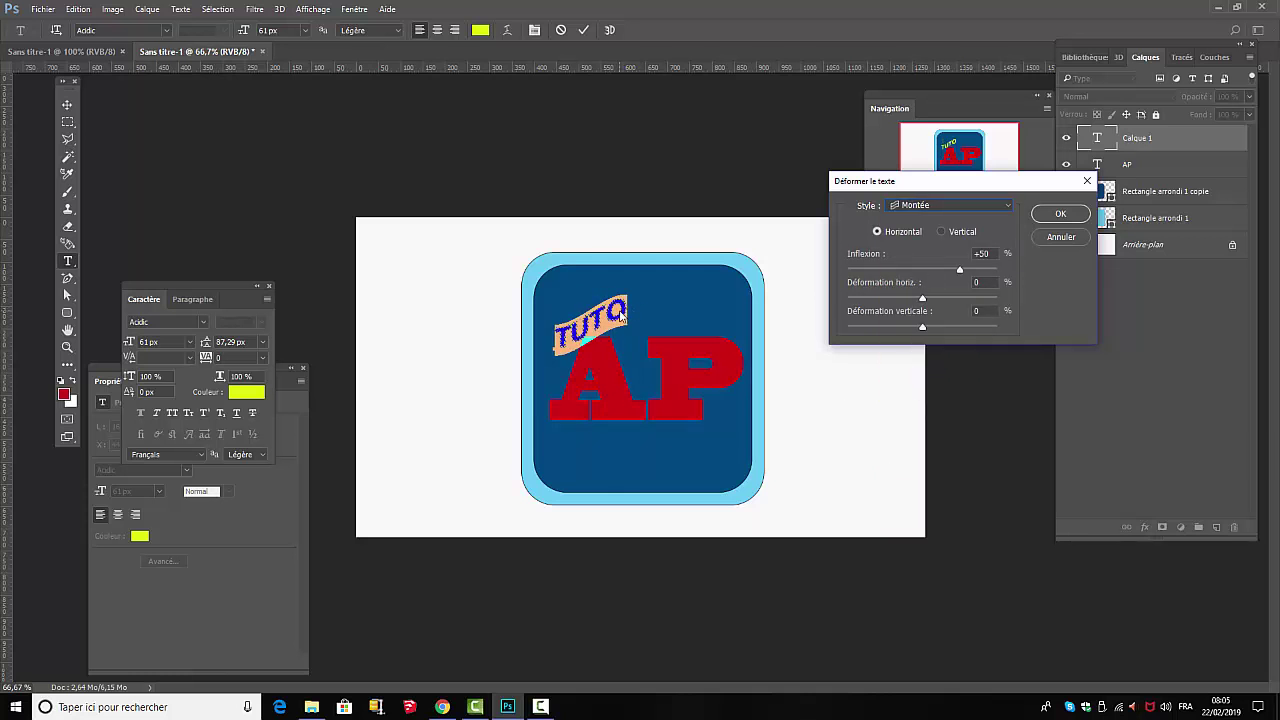
{"action": "mouse_move", "coordinate": [620, 315]}
{"action": "left_mouse_down"}
{"action": "mouse_move", "coordinate": [615, 285]}
{"action": "mouse_move", "coordinate": [628, 293]}
{"action": "left_mouse_up"}
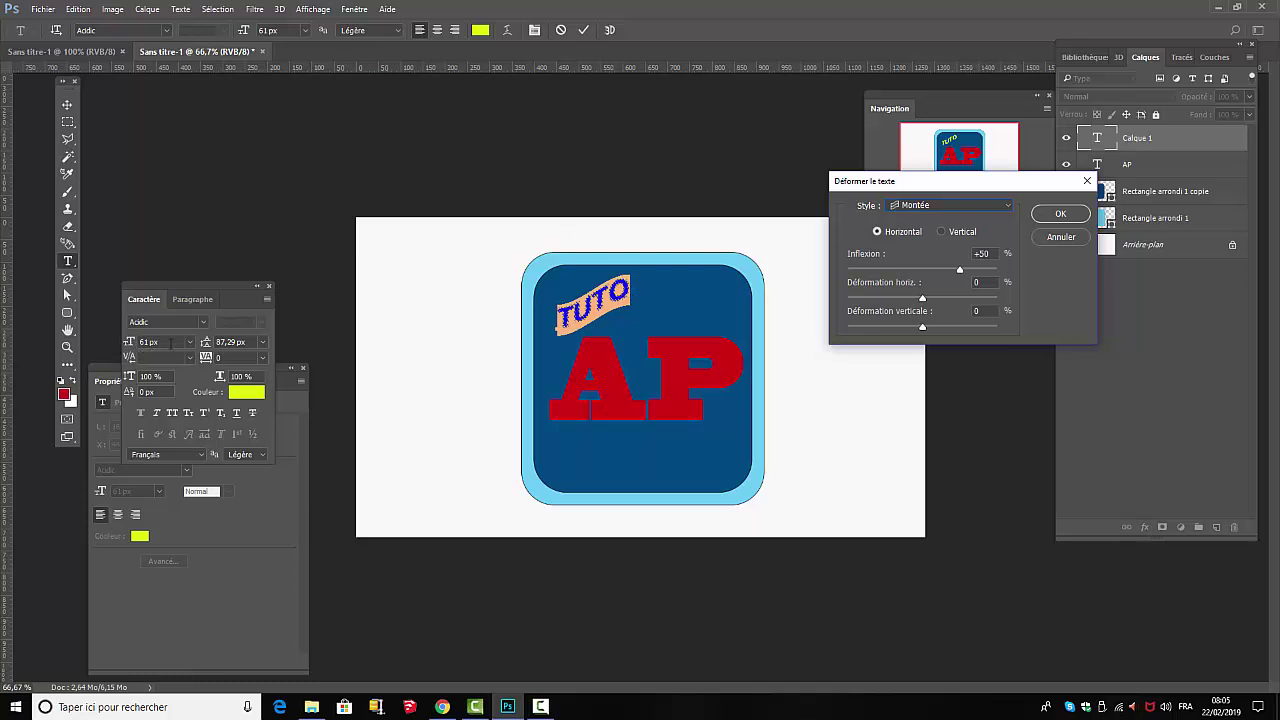
{"action": "left_click", "coordinate": [1068, 215]}
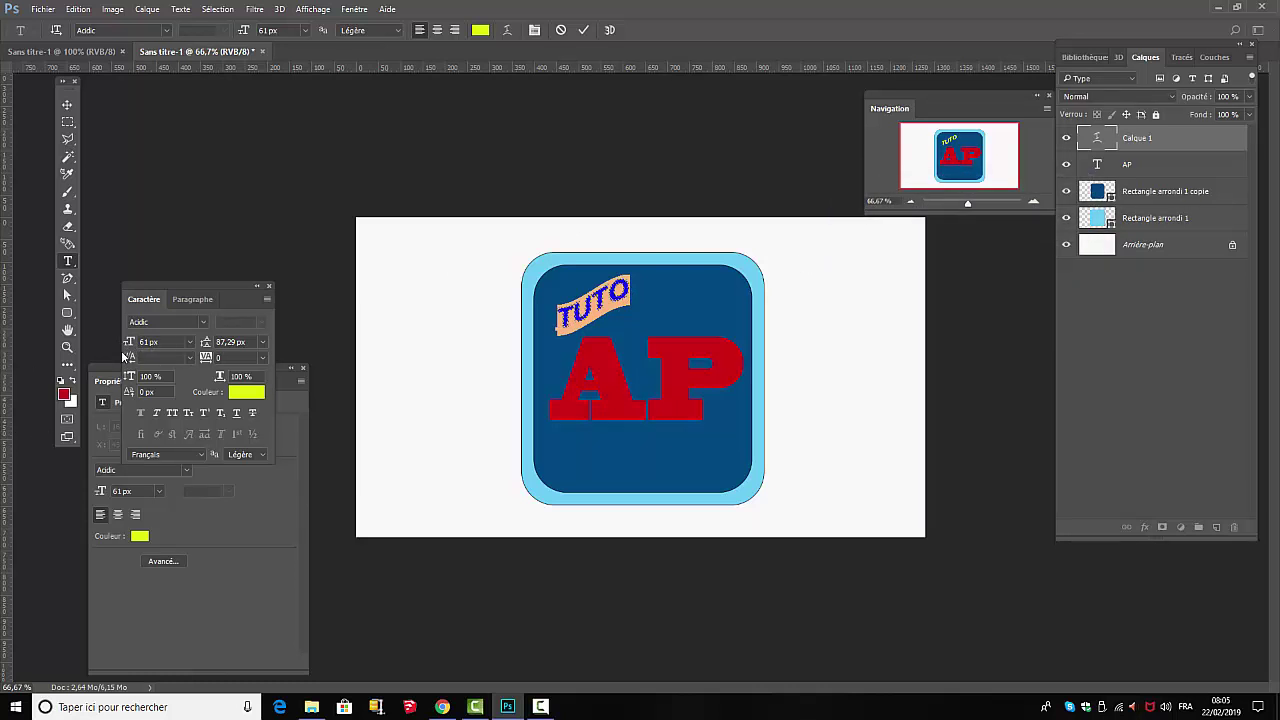
Step: Enlarge the TUTO text to 85 px and move it over the upper left of the letter A, leaving its layer deselected
{"action": "left_click_drag", "start_coordinate": [129, 344], "coordinate": [148, 347]}
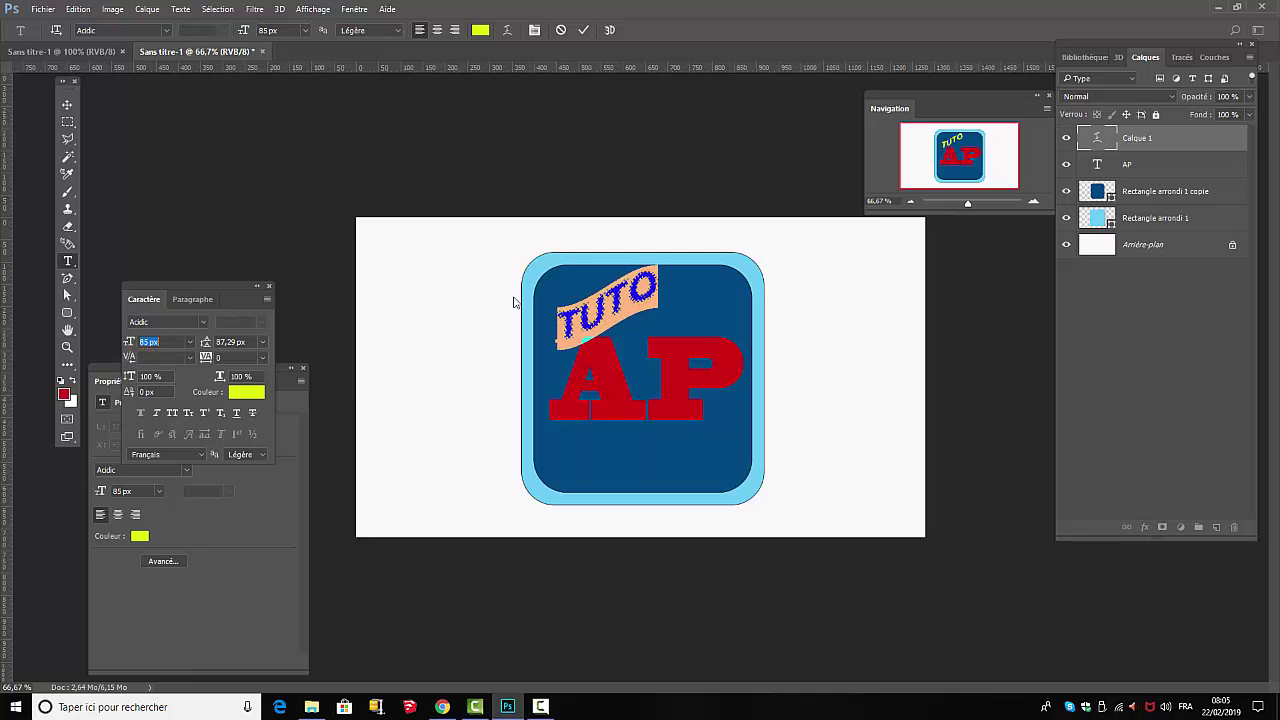
{"action": "left_click", "coordinate": [583, 30]}
{"action": "left_click", "coordinate": [67, 104]}
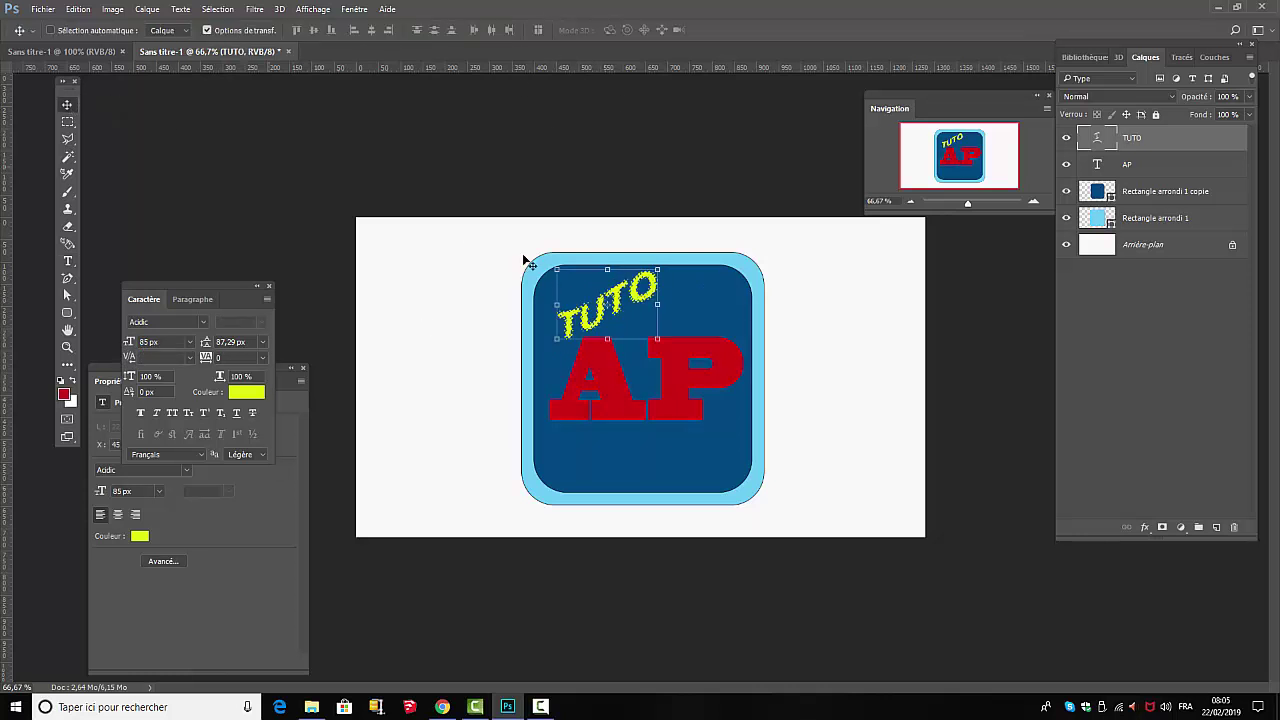
{"action": "left_click_drag", "start_coordinate": [634, 287], "coordinate": [621, 312]}
{"action": "left_click", "coordinate": [1194, 393]}
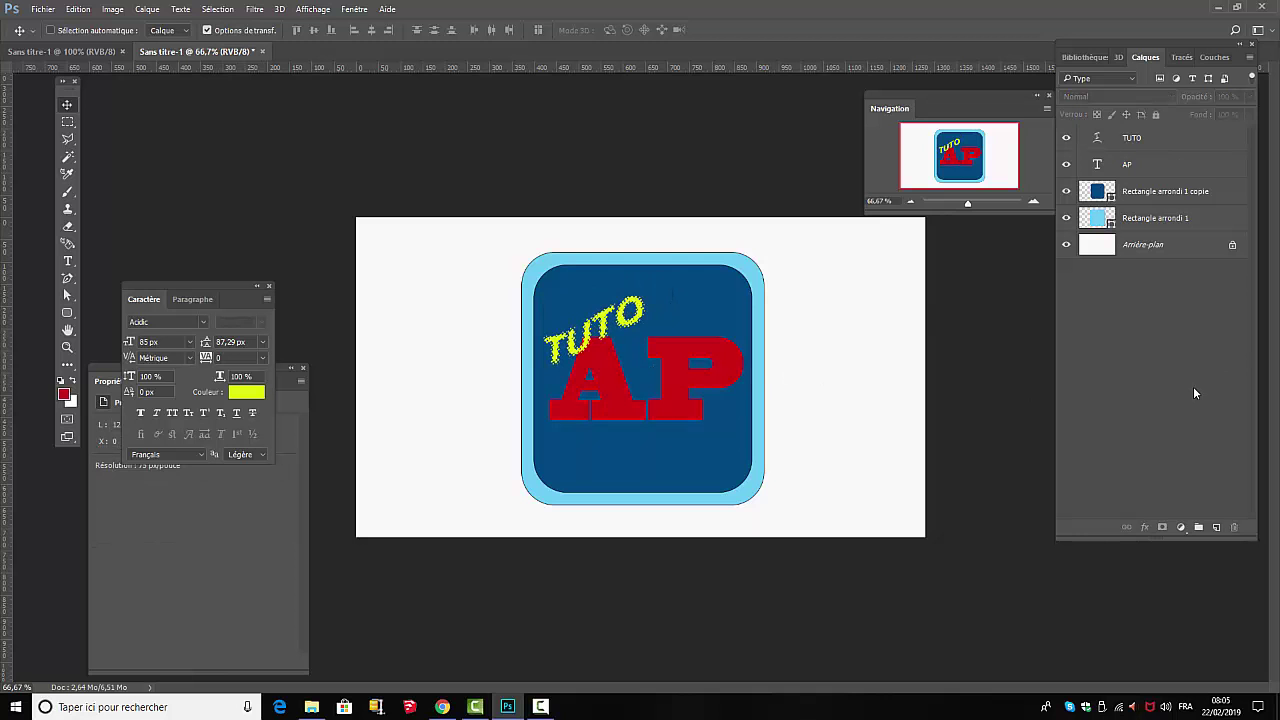
Step: Draw a rounded rectangle about 388 x 117 px over the blue rectangle's lower-left edge and fill it with yellow
{"action": "left_click", "coordinate": [269, 287]}
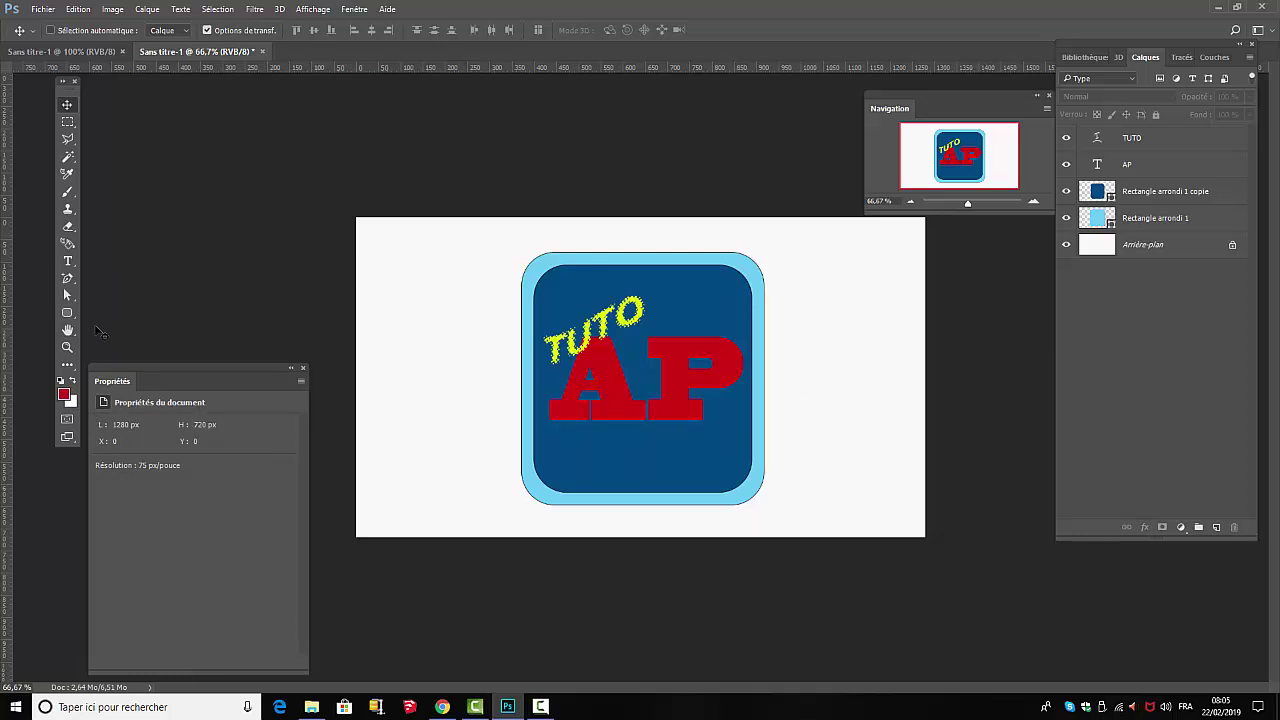
{"action": "left_click", "coordinate": [70, 315]}
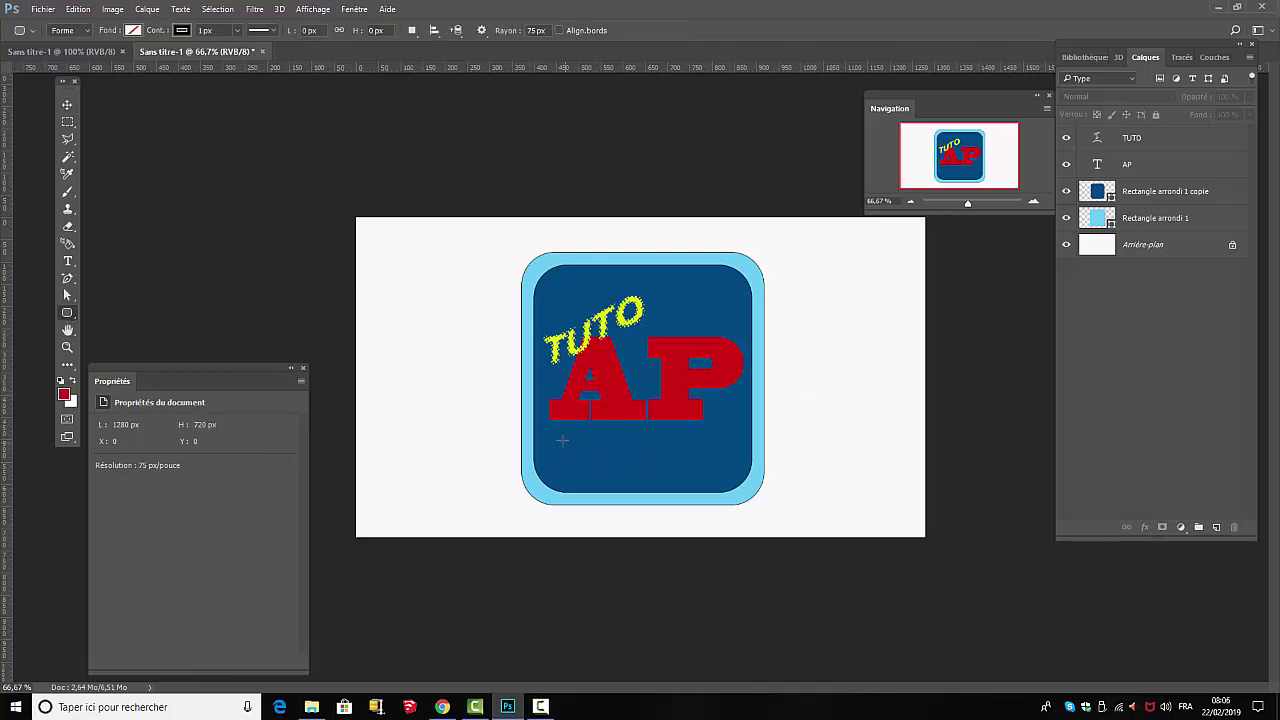
{"action": "left_click_drag", "start_coordinate": [553, 438], "coordinate": [636, 462]}
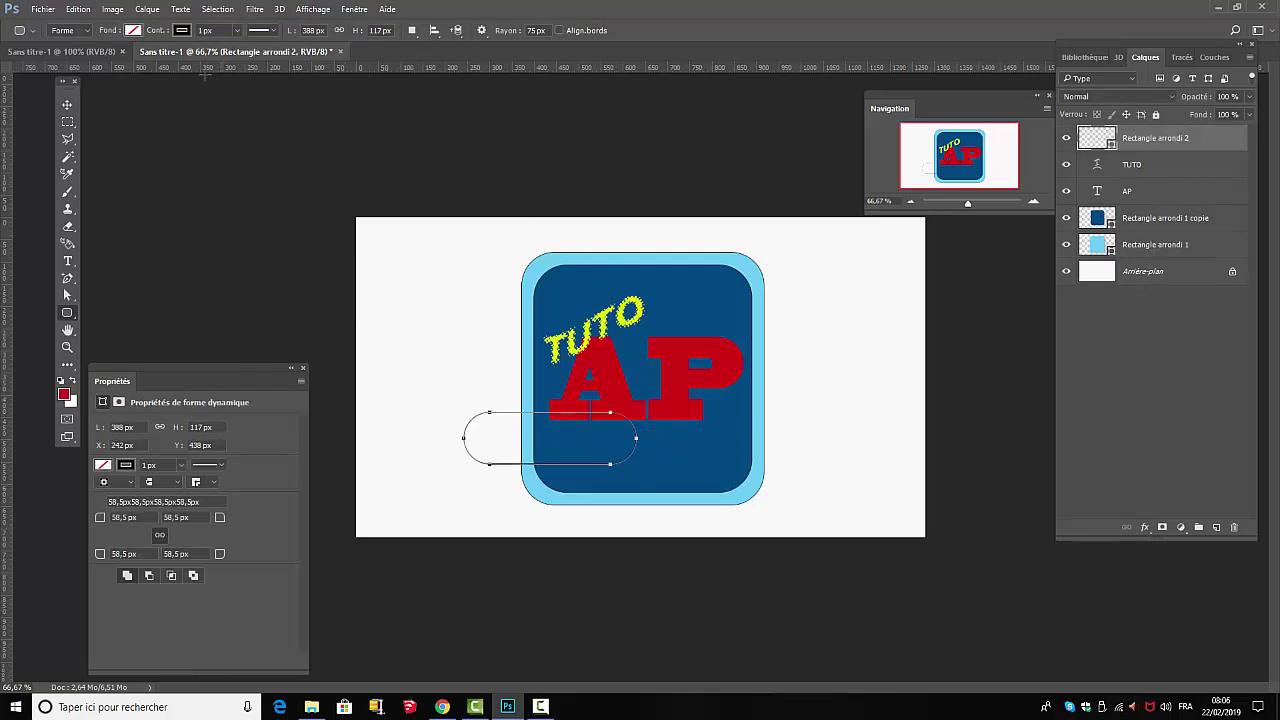
{"action": "left_click", "coordinate": [132, 30]}
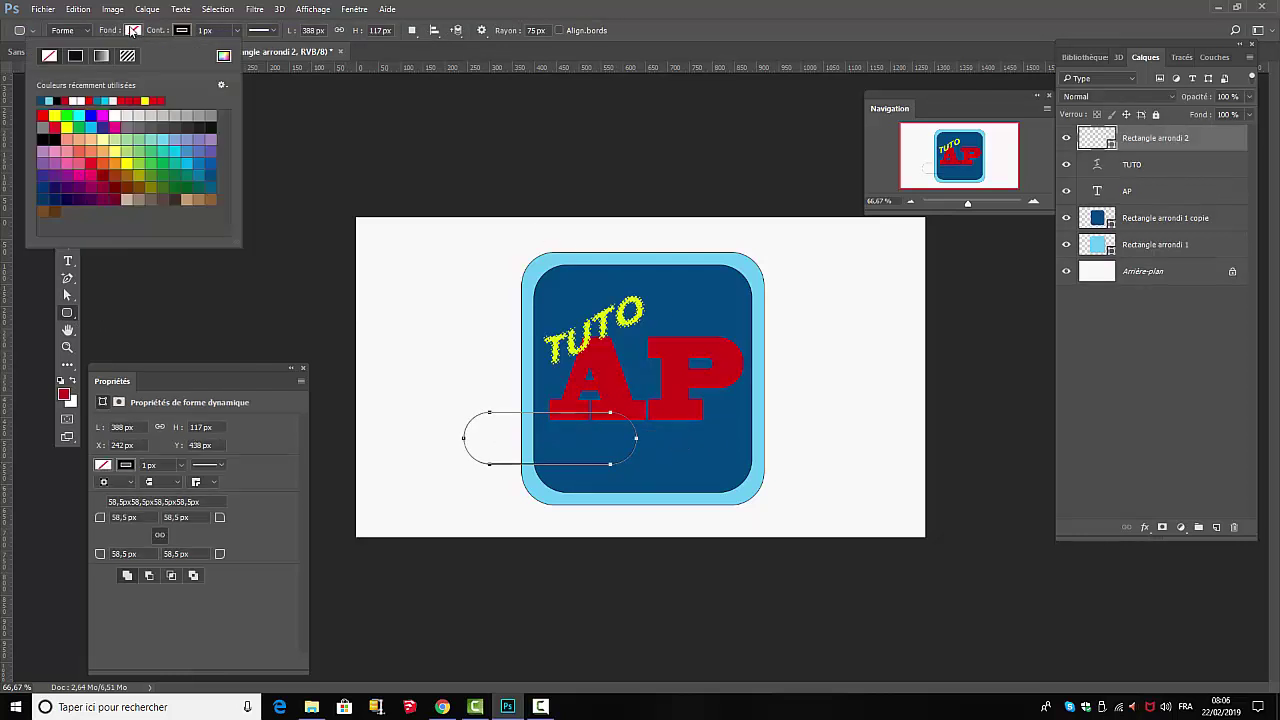
{"action": "left_click", "coordinate": [128, 163]}
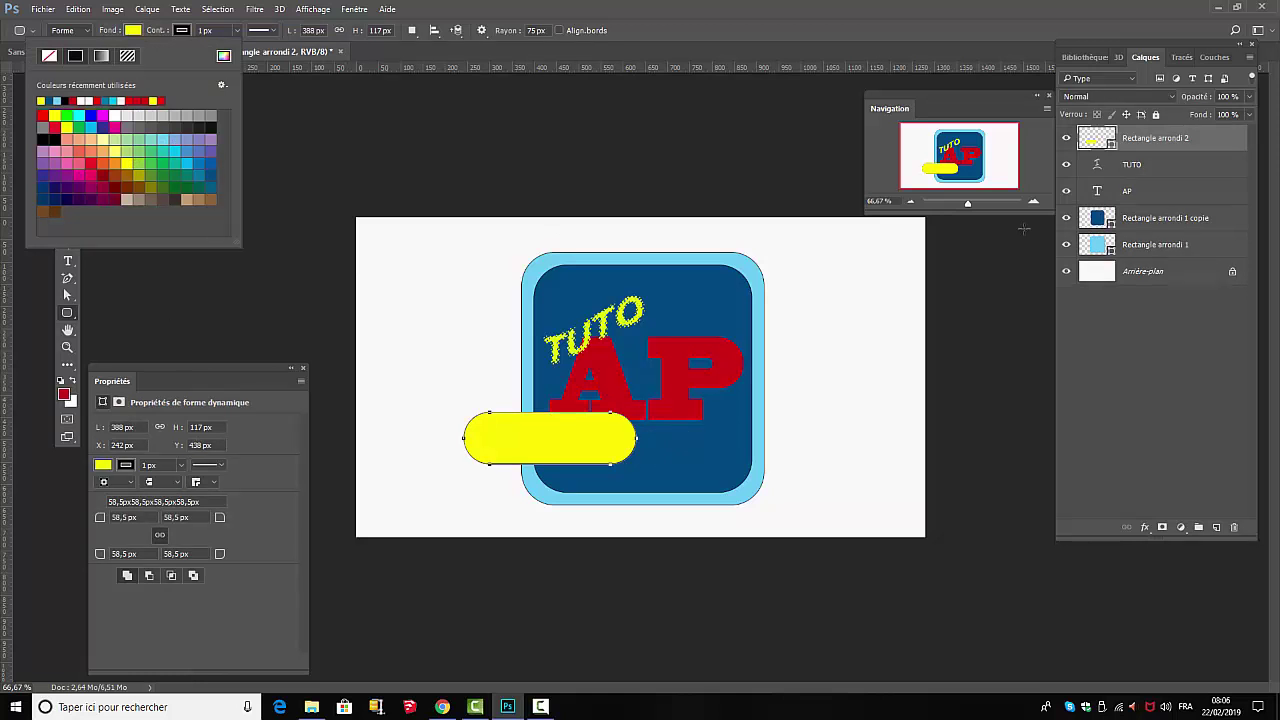
{"action": "left_click", "coordinate": [1176, 464]}
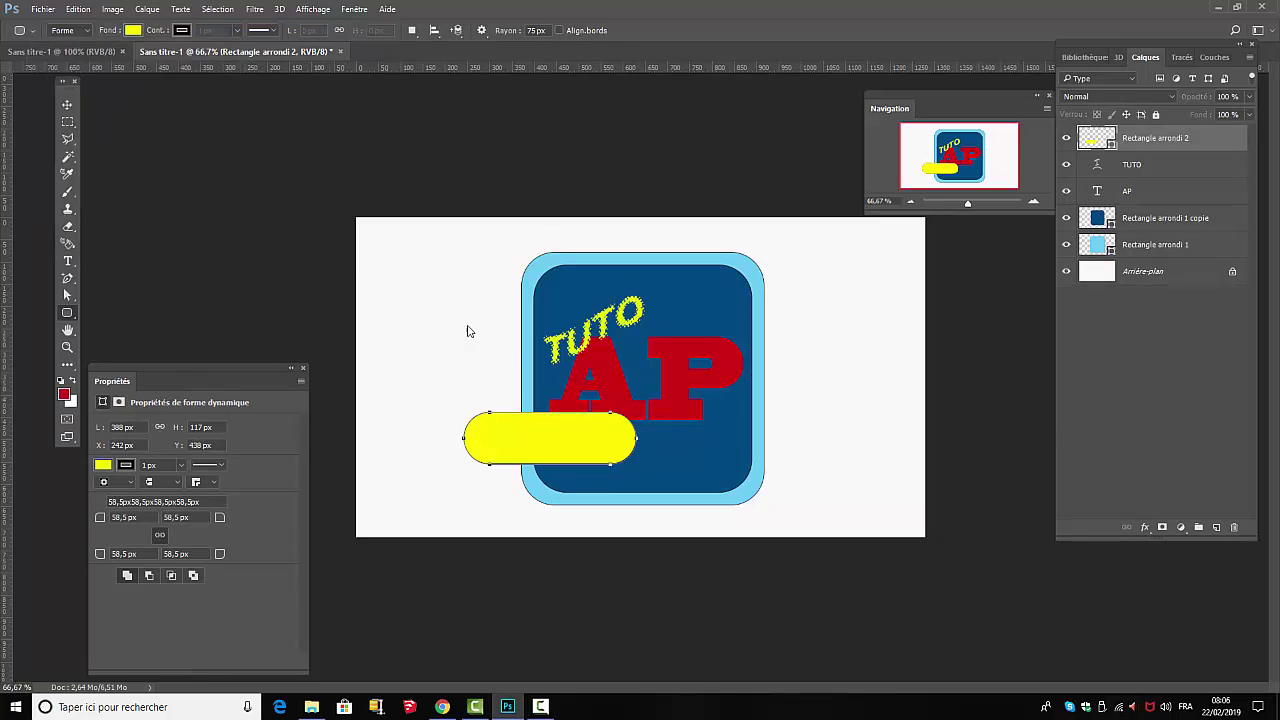
Step: Move the yellow rounded rectangle below the AP lettering, inside the dark blue rectangle, and deselect its layer
{"action": "left_click", "coordinate": [67, 106]}
{"action": "left_click", "coordinate": [596, 442]}
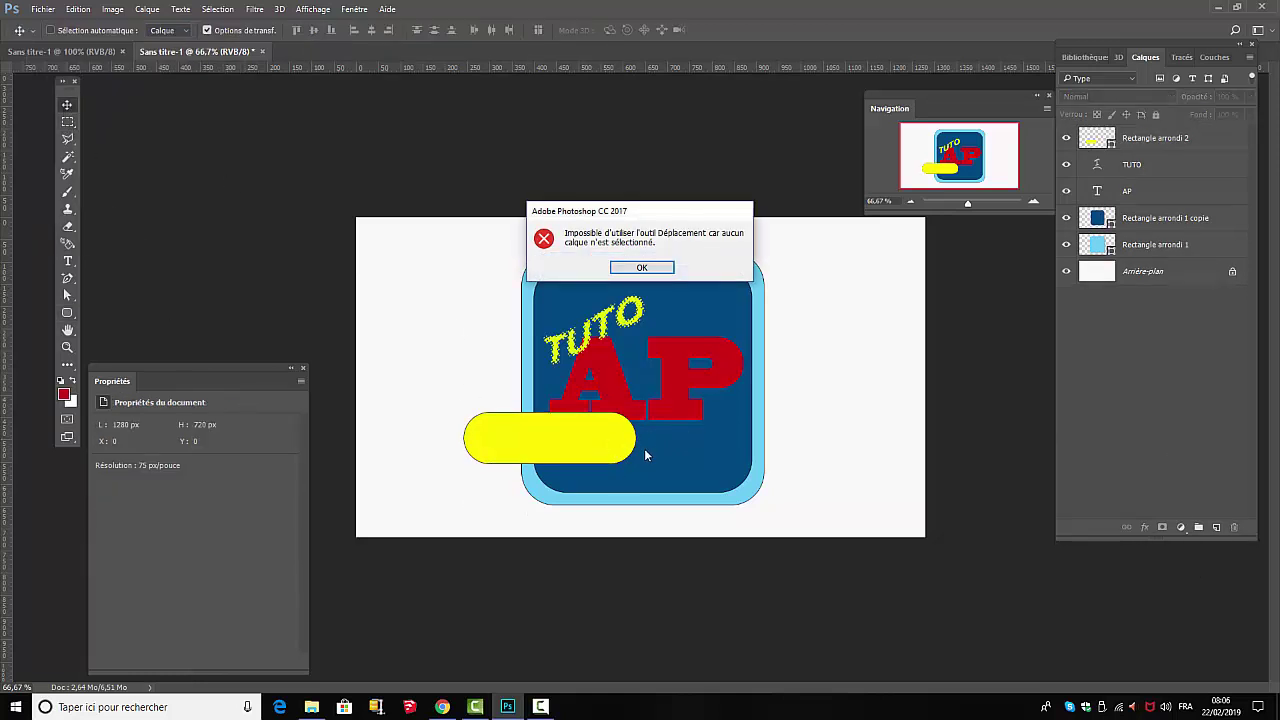
{"action": "left_click", "coordinate": [644, 267]}
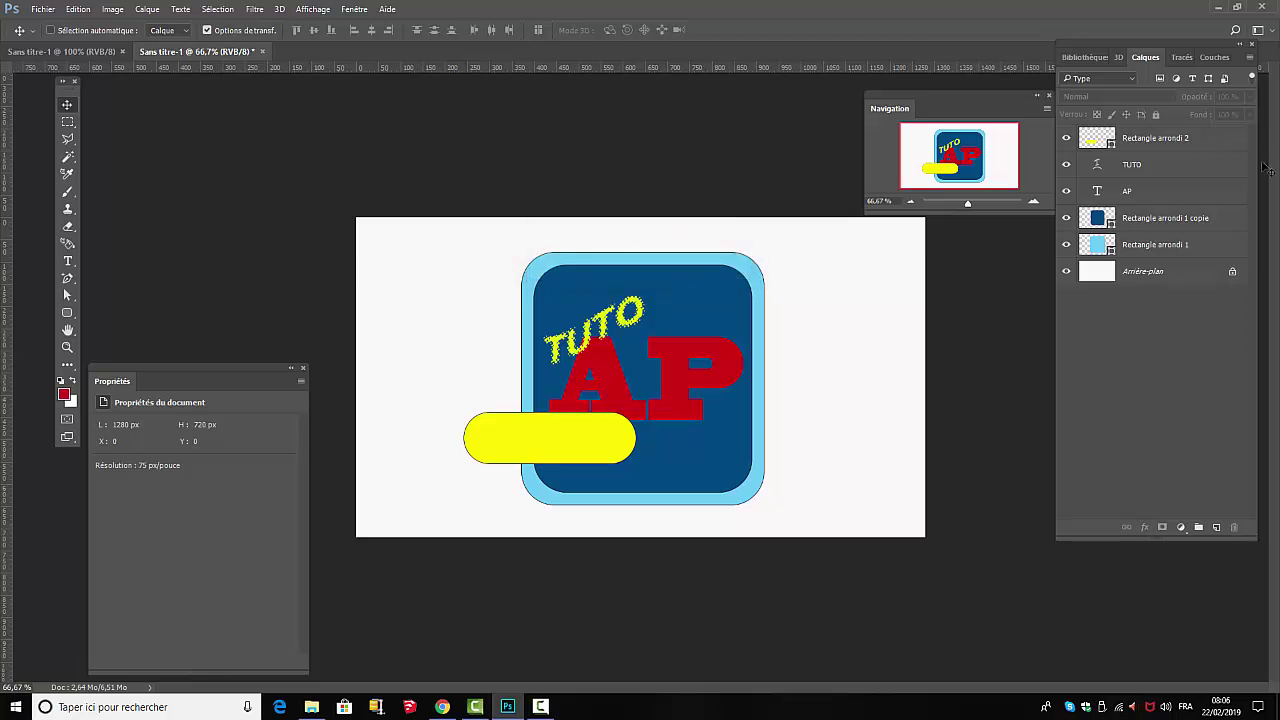
{"action": "left_click", "coordinate": [1155, 137]}
{"action": "left_click_drag", "start_coordinate": [594, 443], "coordinate": [679, 461]}
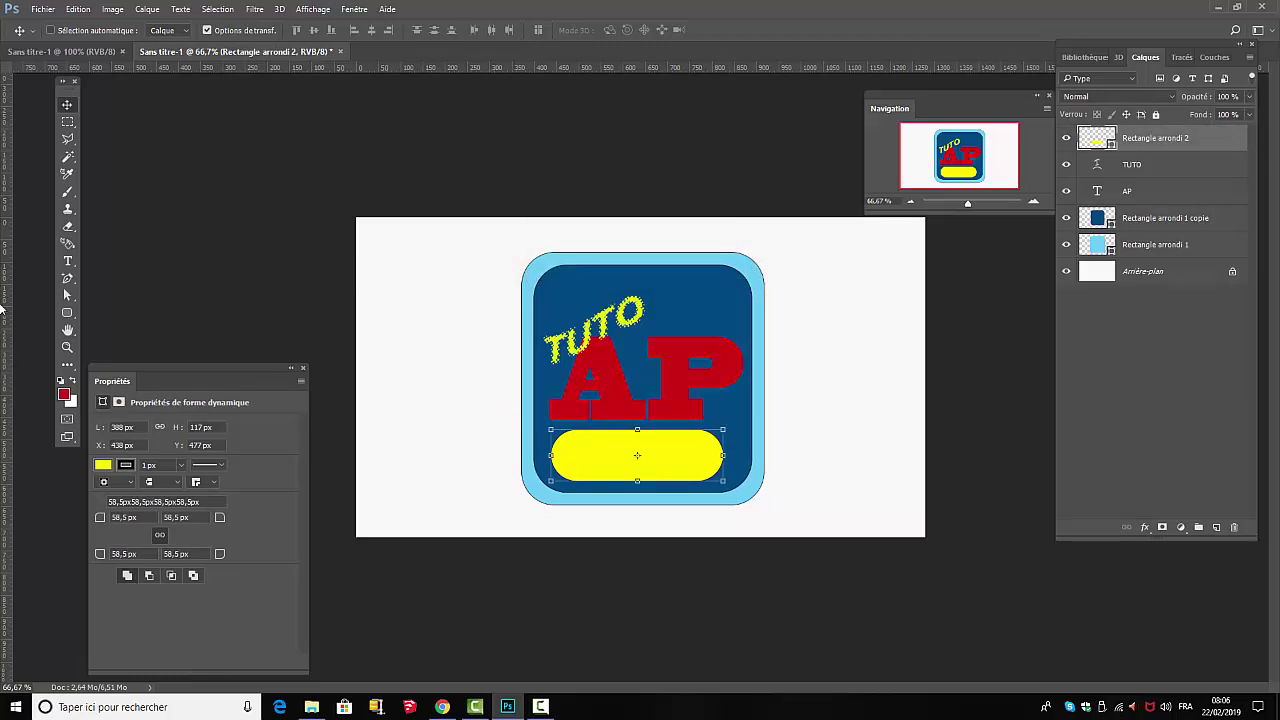
{"action": "left_click", "coordinate": [1182, 440]}
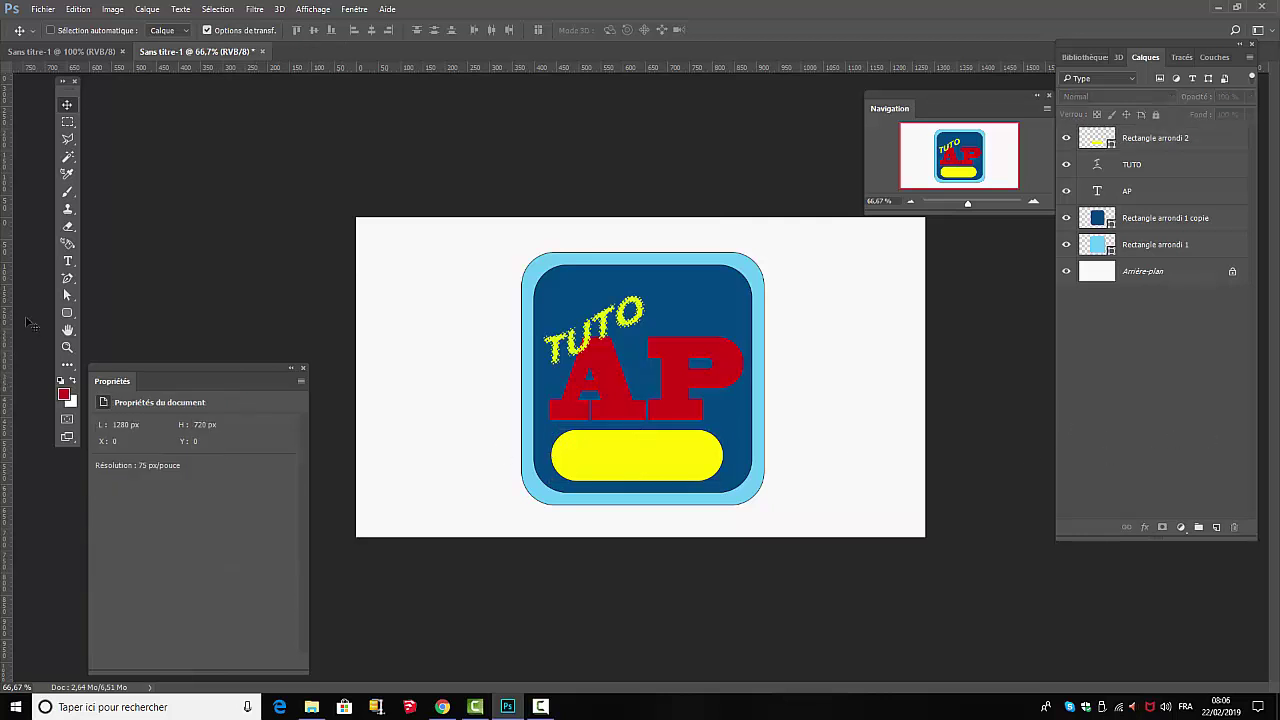
Step: Add the text NEWS on the yellow rounded rectangle in red (#f7080d), keeping the Acidic font at 85 px
{"action": "left_click", "coordinate": [68, 263]}
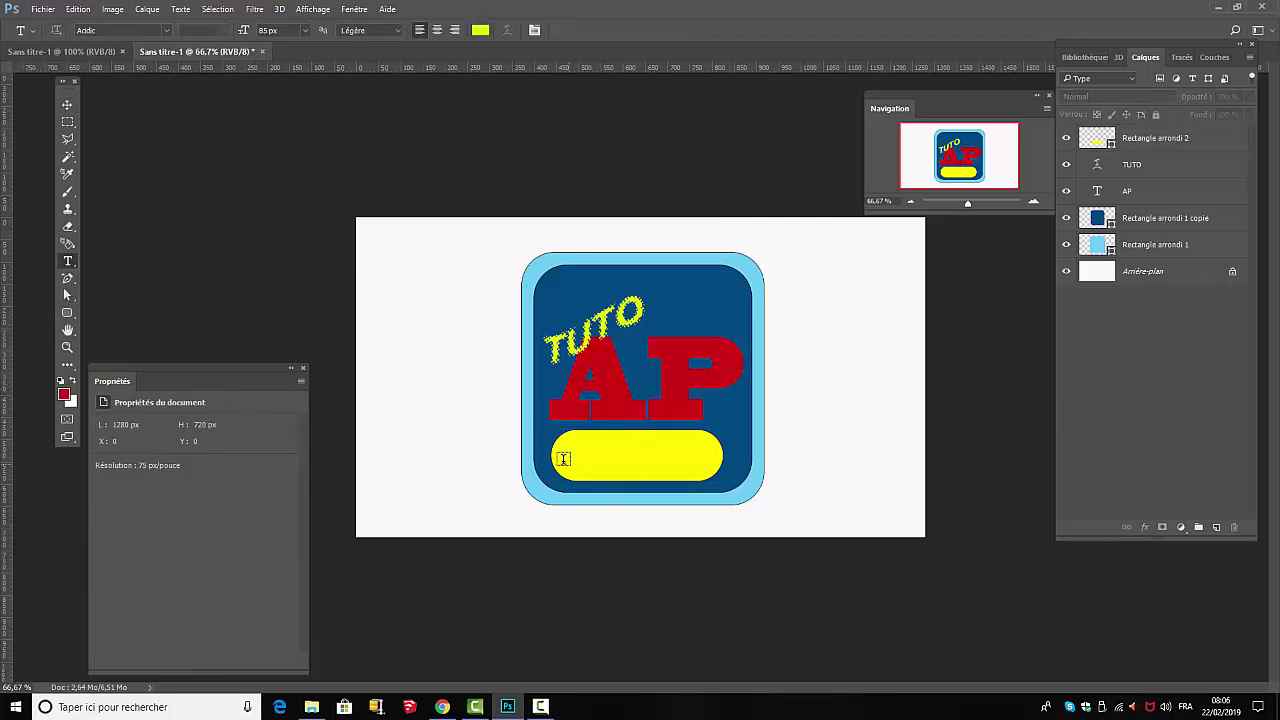
{"action": "left_click", "coordinate": [577, 458]}
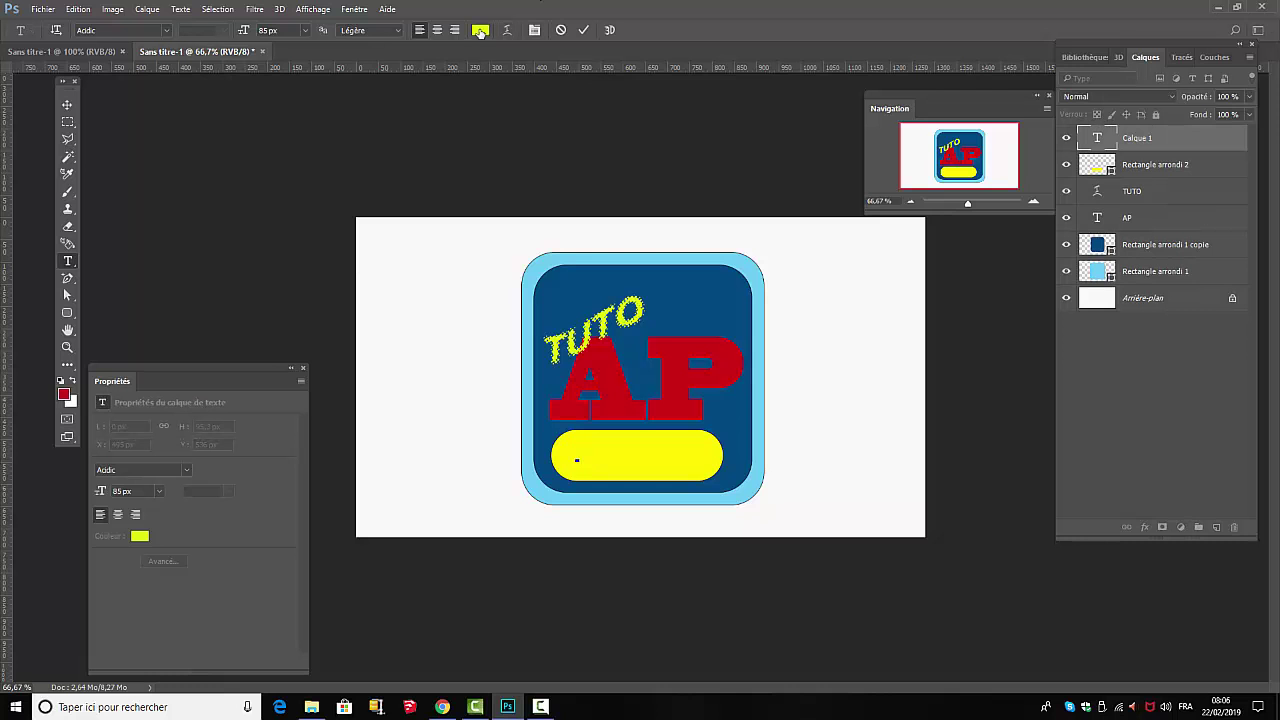
{"action": "left_click", "coordinate": [480, 30]}
{"action": "left_click", "coordinate": [948, 432]}
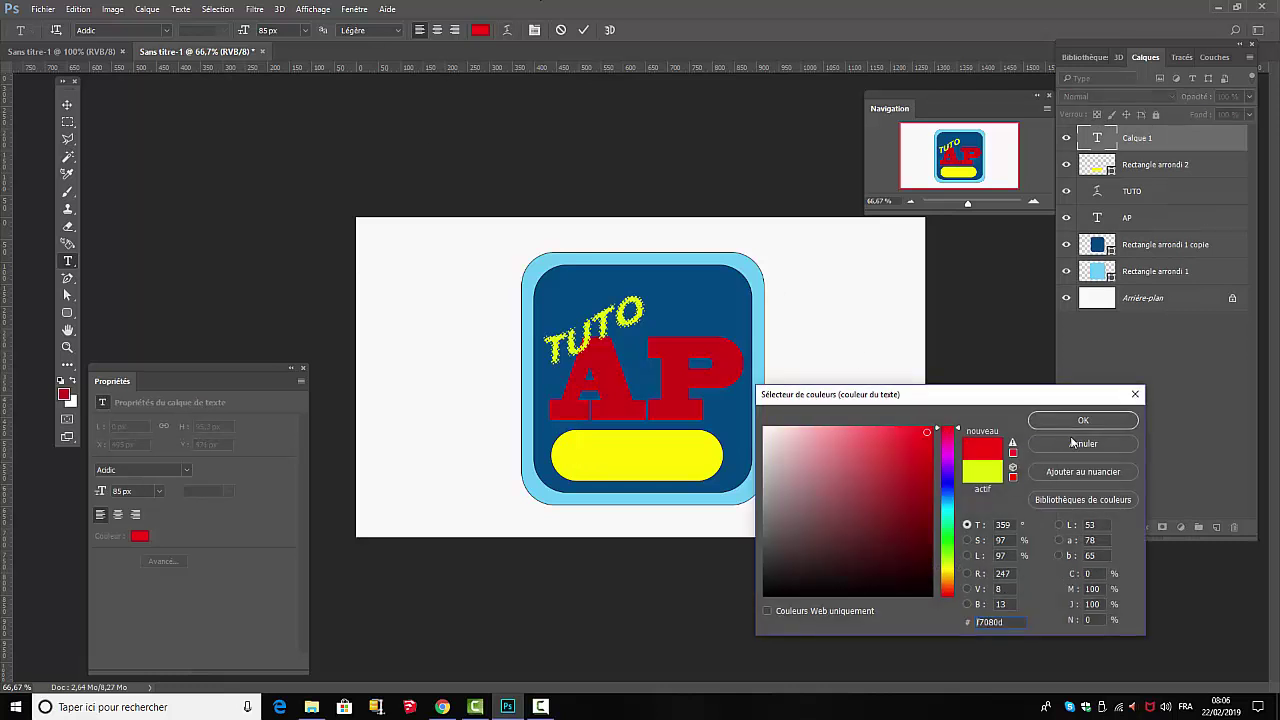
{"action": "left_click", "coordinate": [1082, 422]}
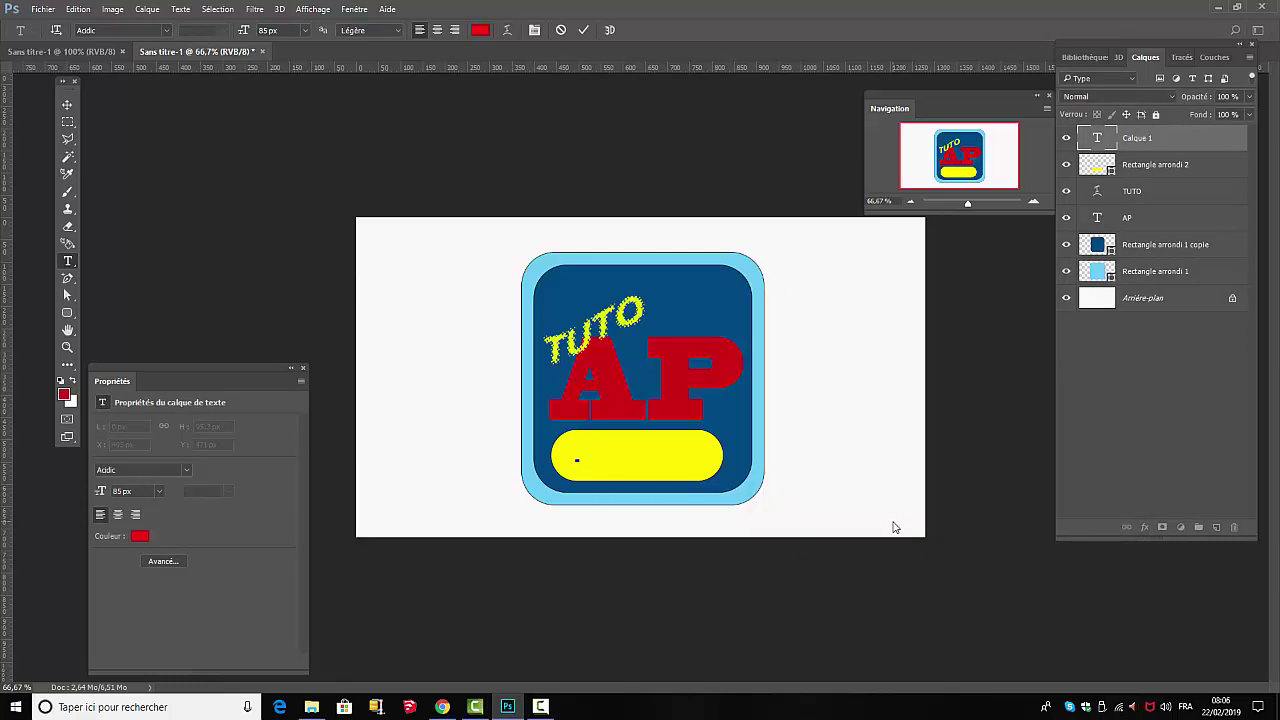
{"action": "type", "text": "NE"}
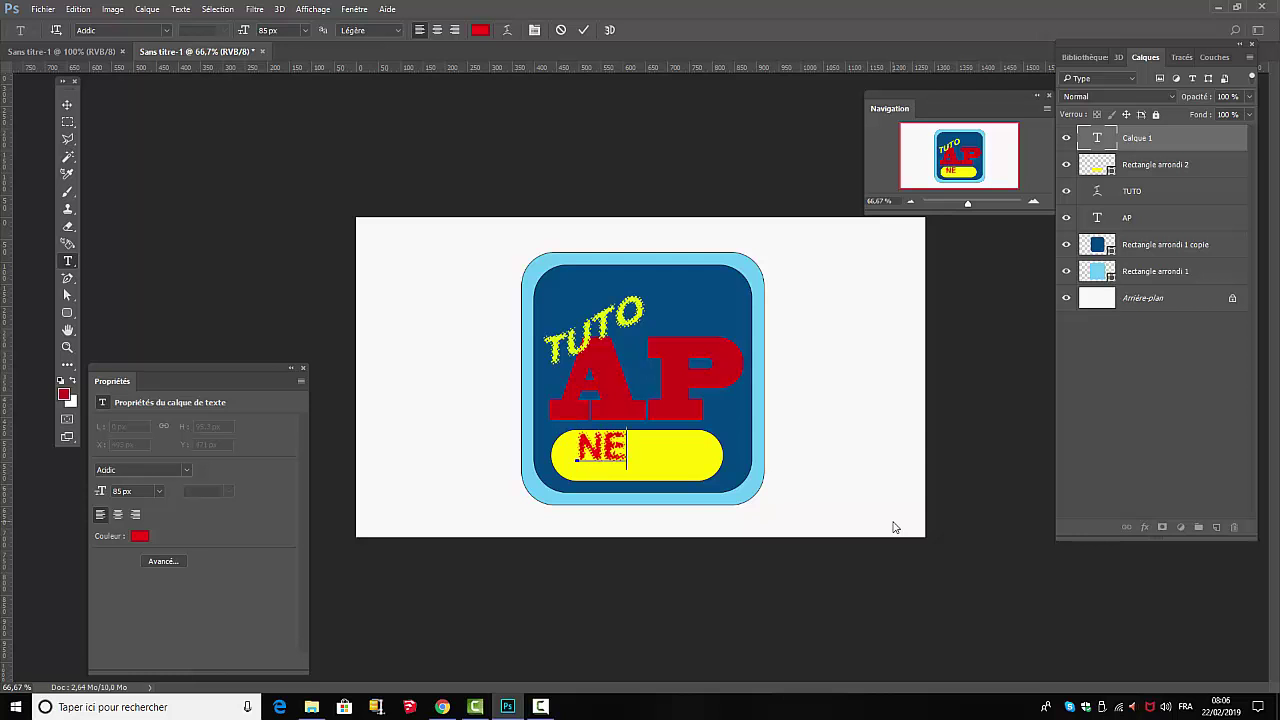
{"action": "type", "text": "W"}
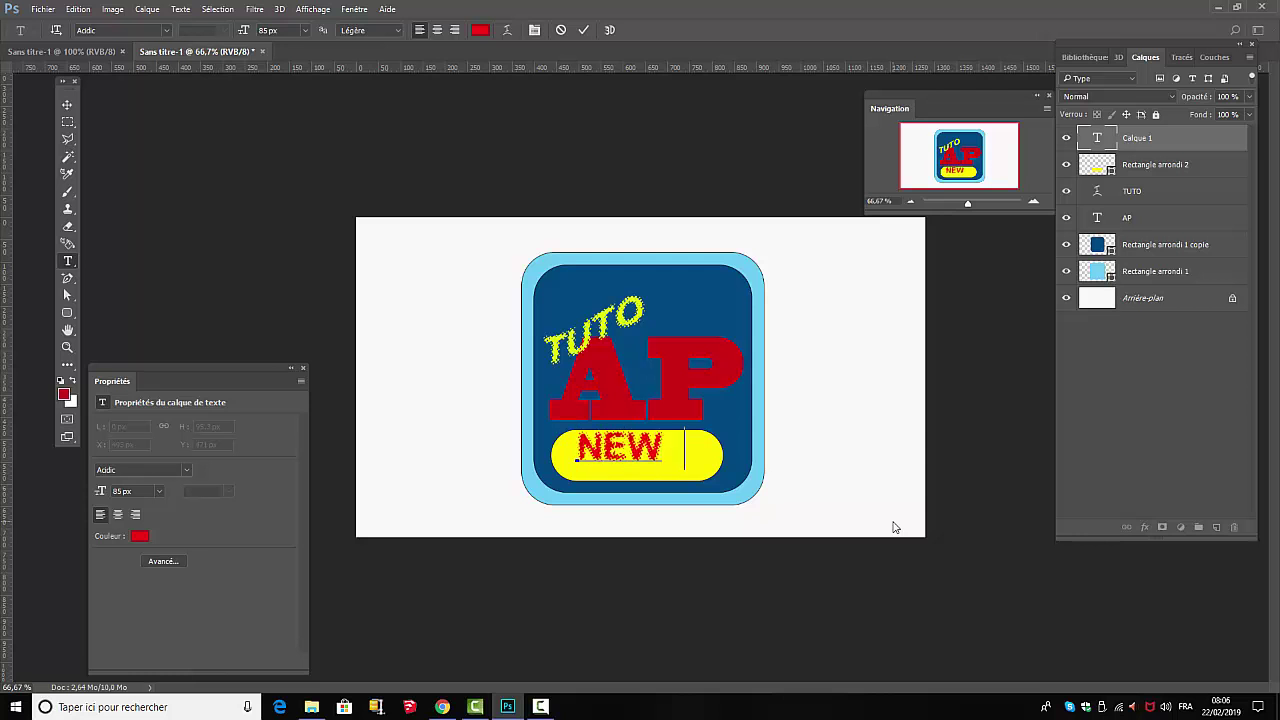
{"action": "type", "text": "S"}
Step: Move the NEWS text slightly down to centre it in the yellow label and deselect its layer
{"action": "left_click", "coordinate": [67, 104]}
{"action": "left_click_drag", "start_coordinate": [656, 452], "coordinate": [657, 460]}
{"action": "left_click", "coordinate": [1135, 429]}
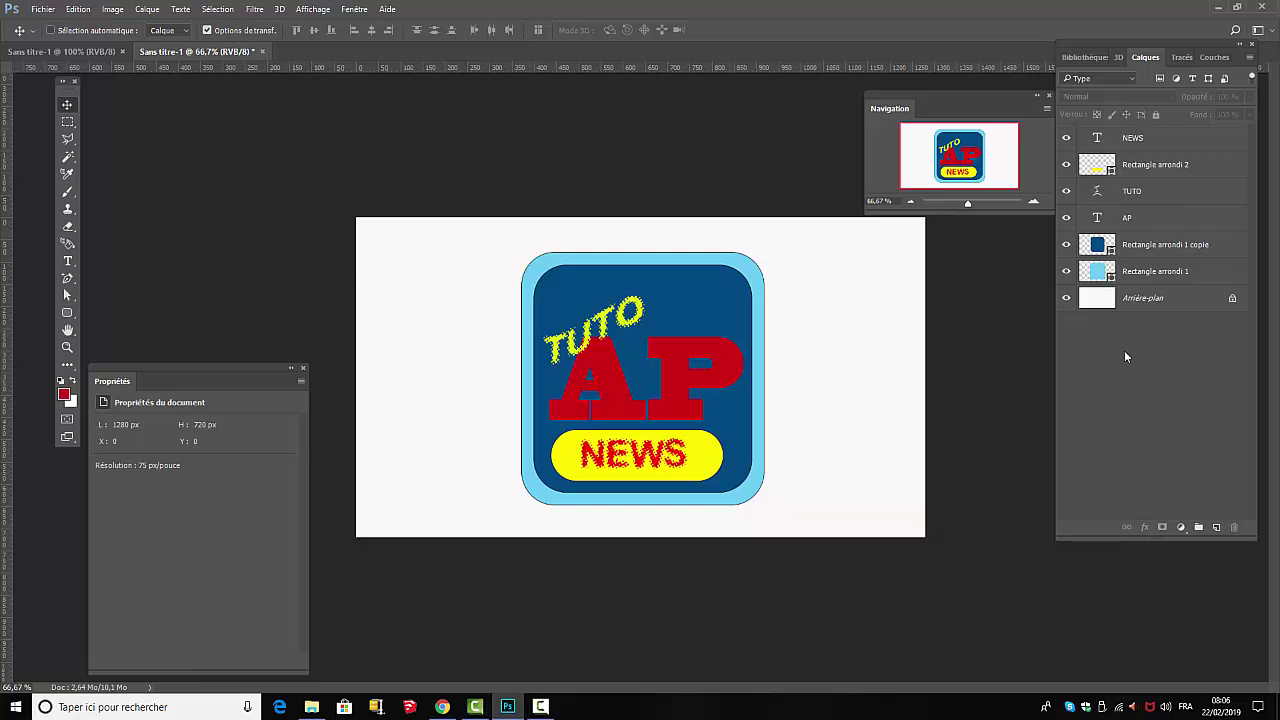
Step: Delete the white Arrière-plan layer to leave the logo on a transparent background
{"action": "left_click", "coordinate": [1165, 301]}
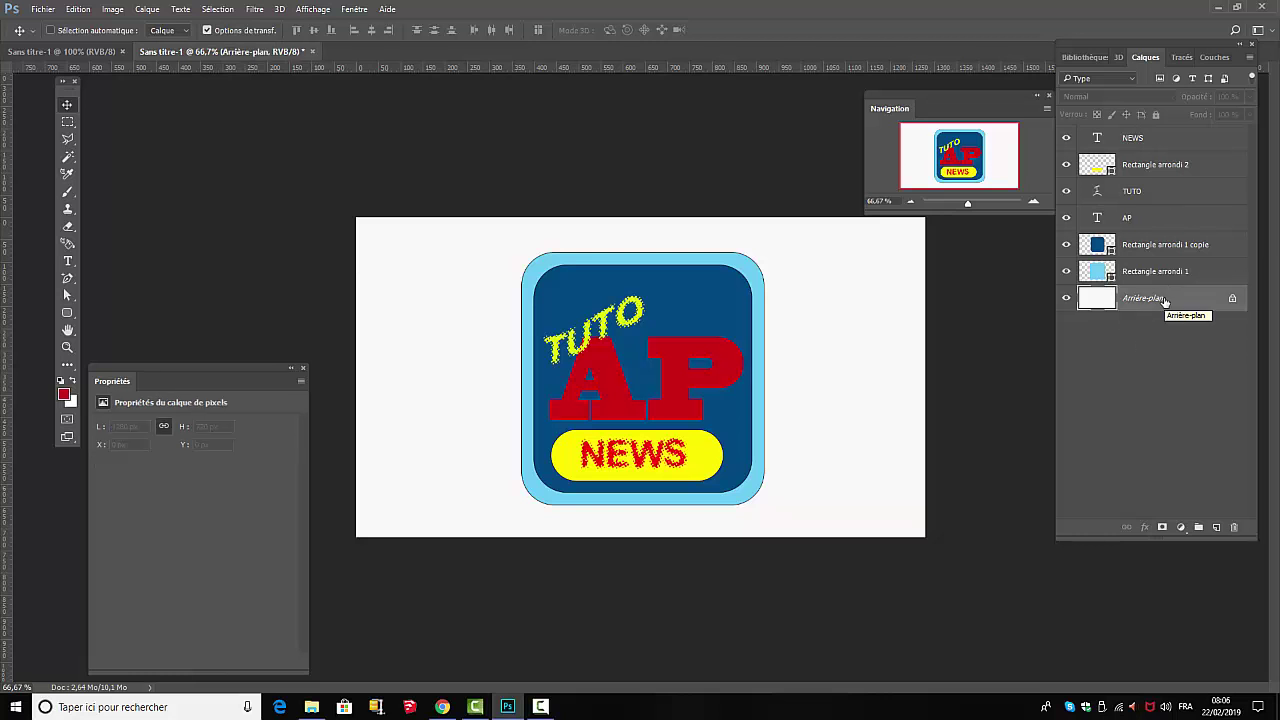
{"action": "key", "text": "Delete"}
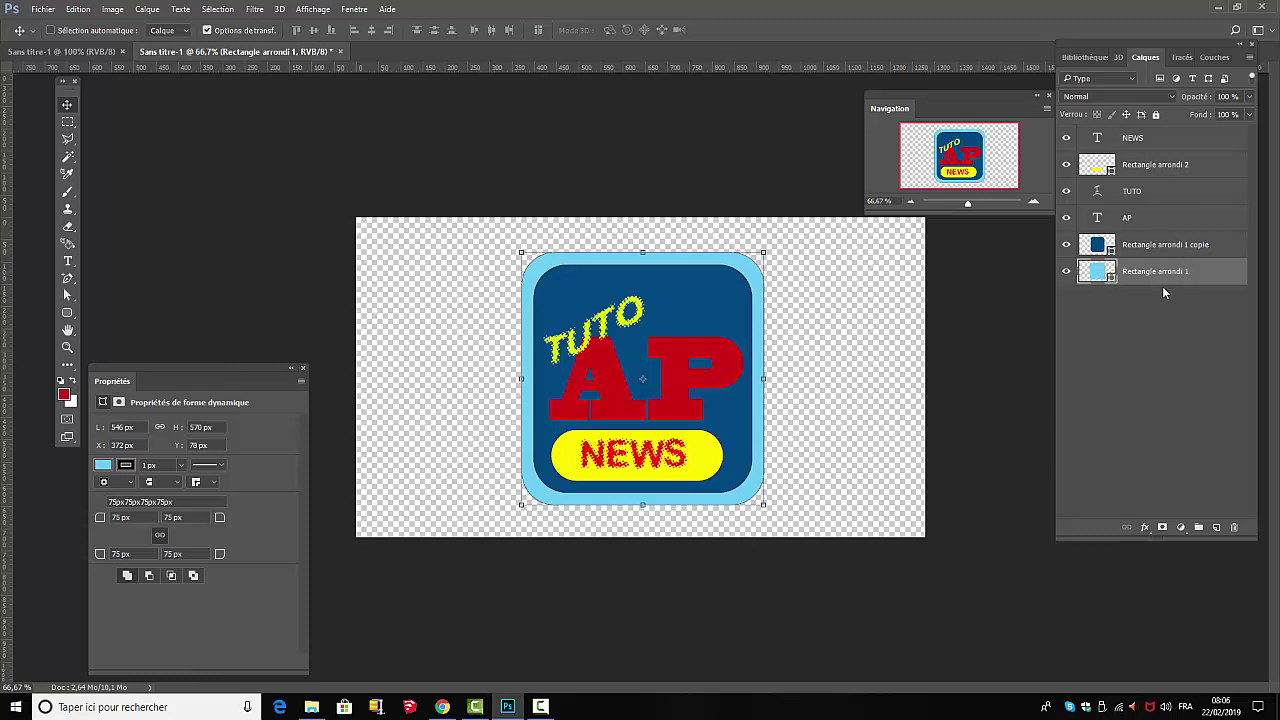
{"action": "left_click", "coordinate": [1160, 145], "text": "shift"}
{"action": "right_click", "coordinate": [1168, 217]}
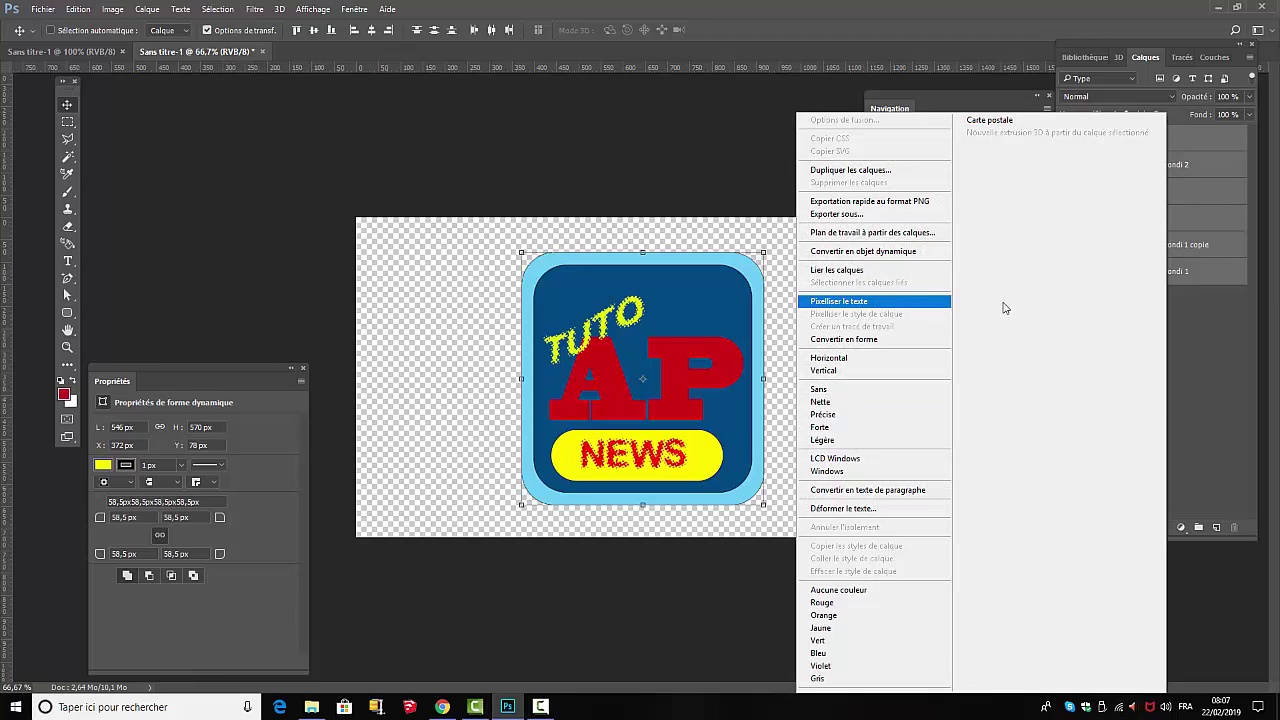
{"action": "left_click", "coordinate": [1189, 406]}
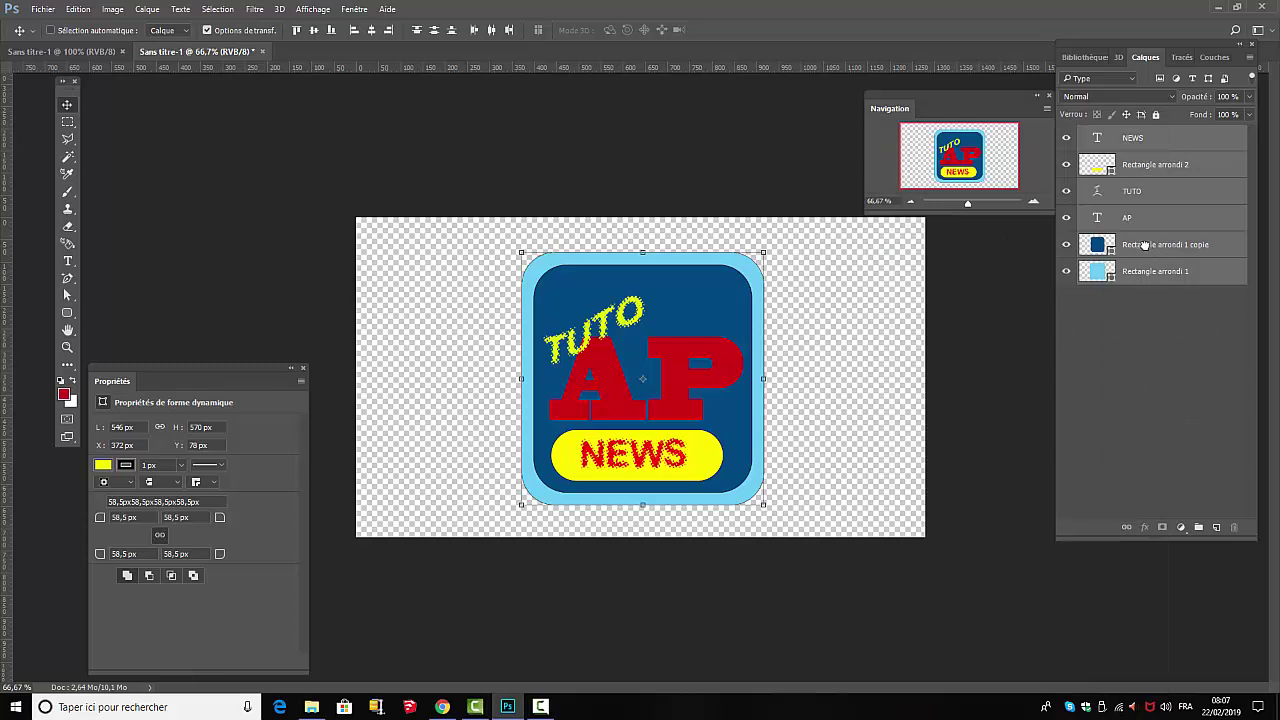
{"action": "left_click", "coordinate": [1142, 361]}
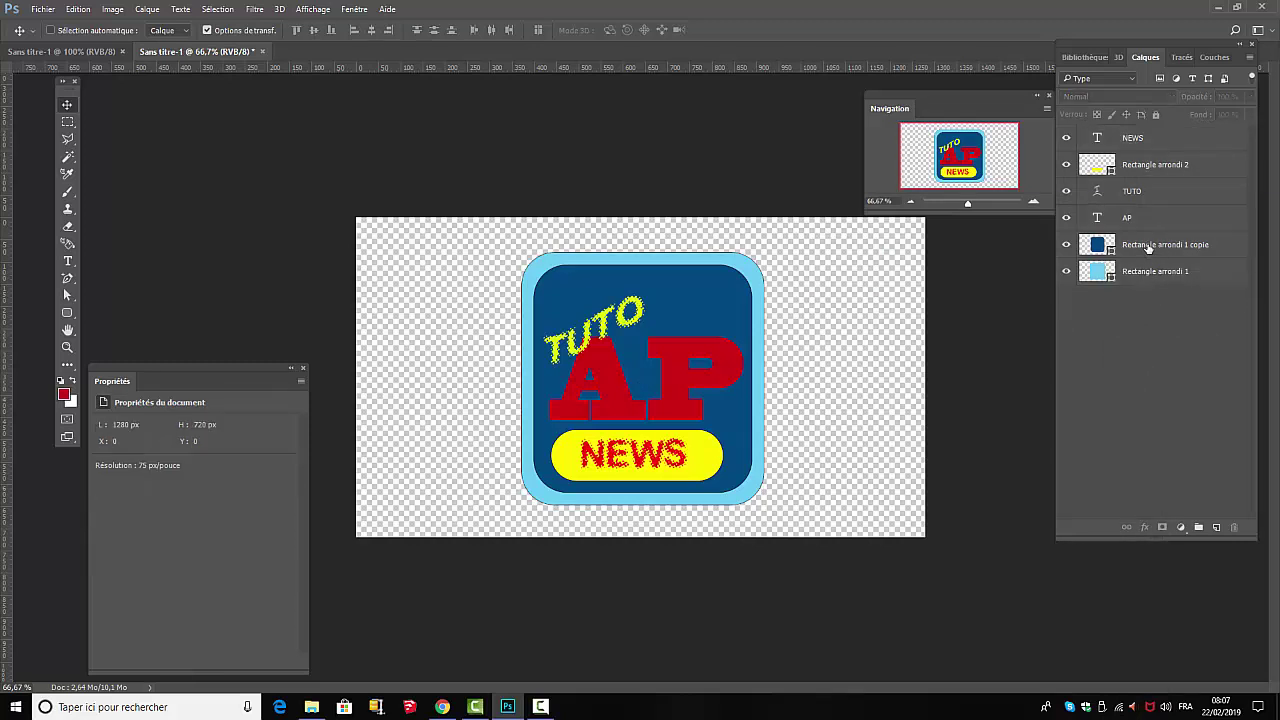
Step: Rasterize the three rounded rectangle layers: the dark blue copy, the light blue one and the yellow one
{"action": "right_click", "coordinate": [1148, 248]}
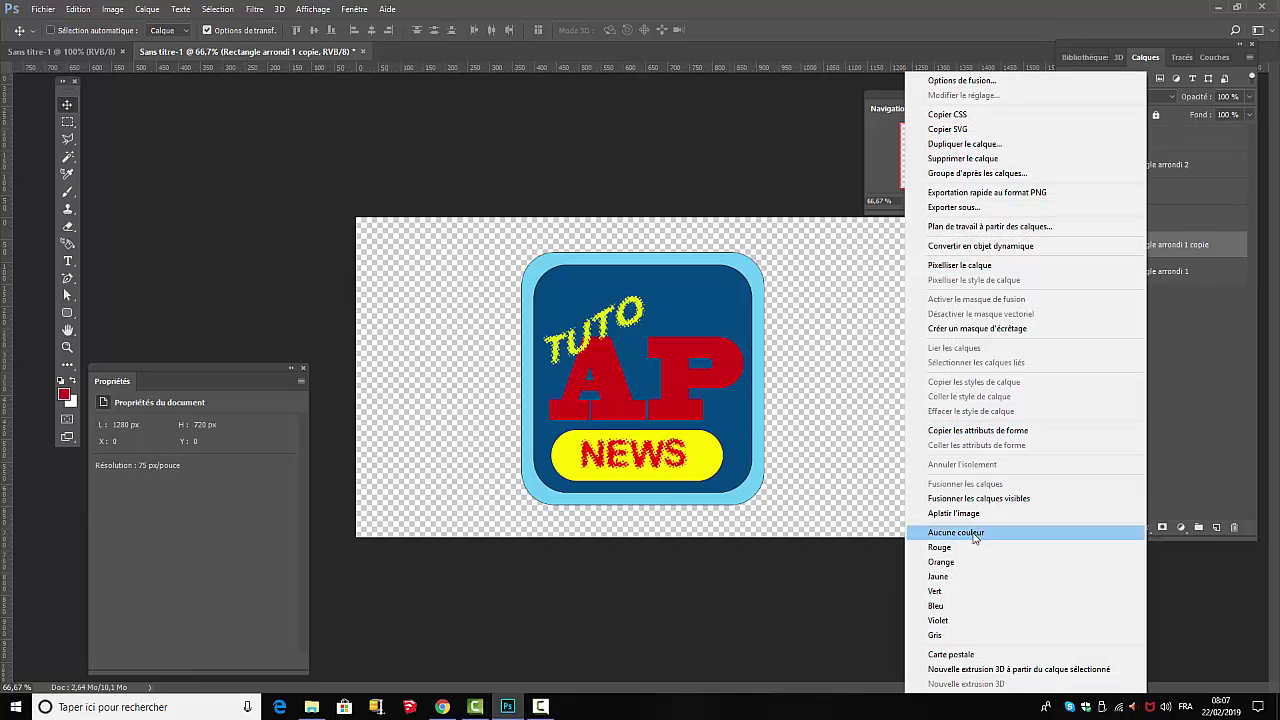
{"action": "left_click", "coordinate": [960, 265]}
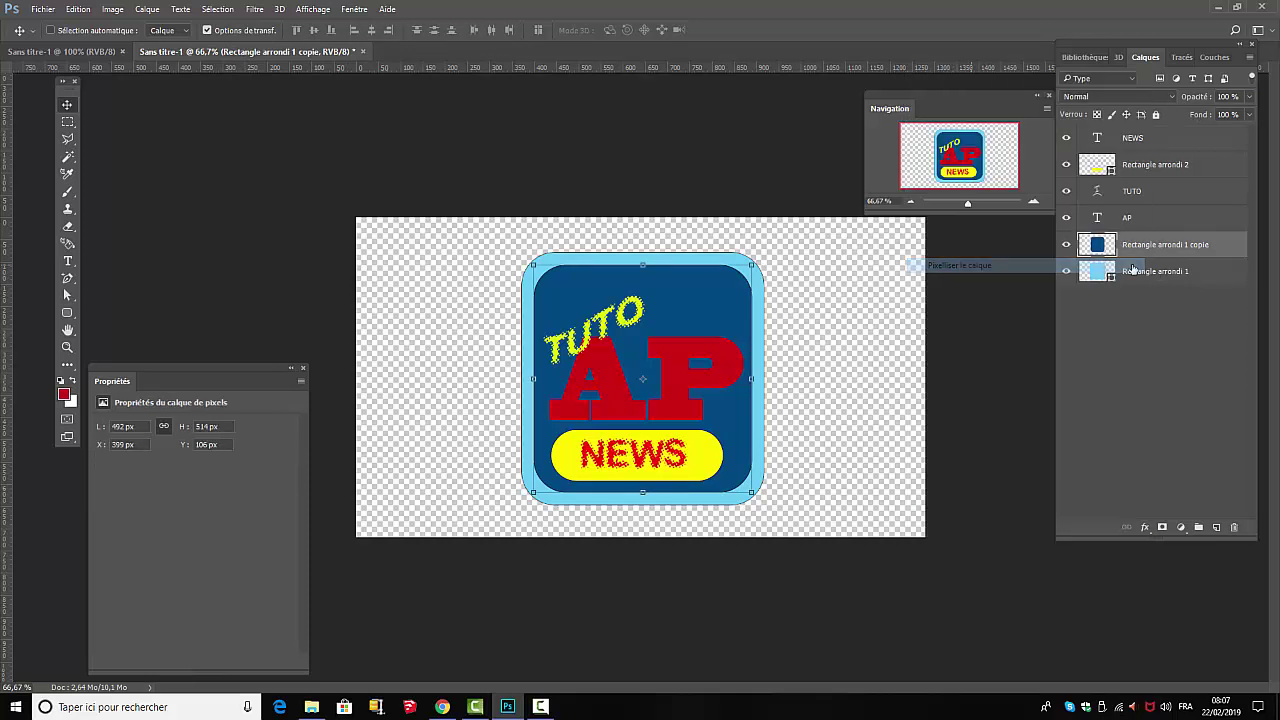
{"action": "right_click", "coordinate": [1146, 279]}
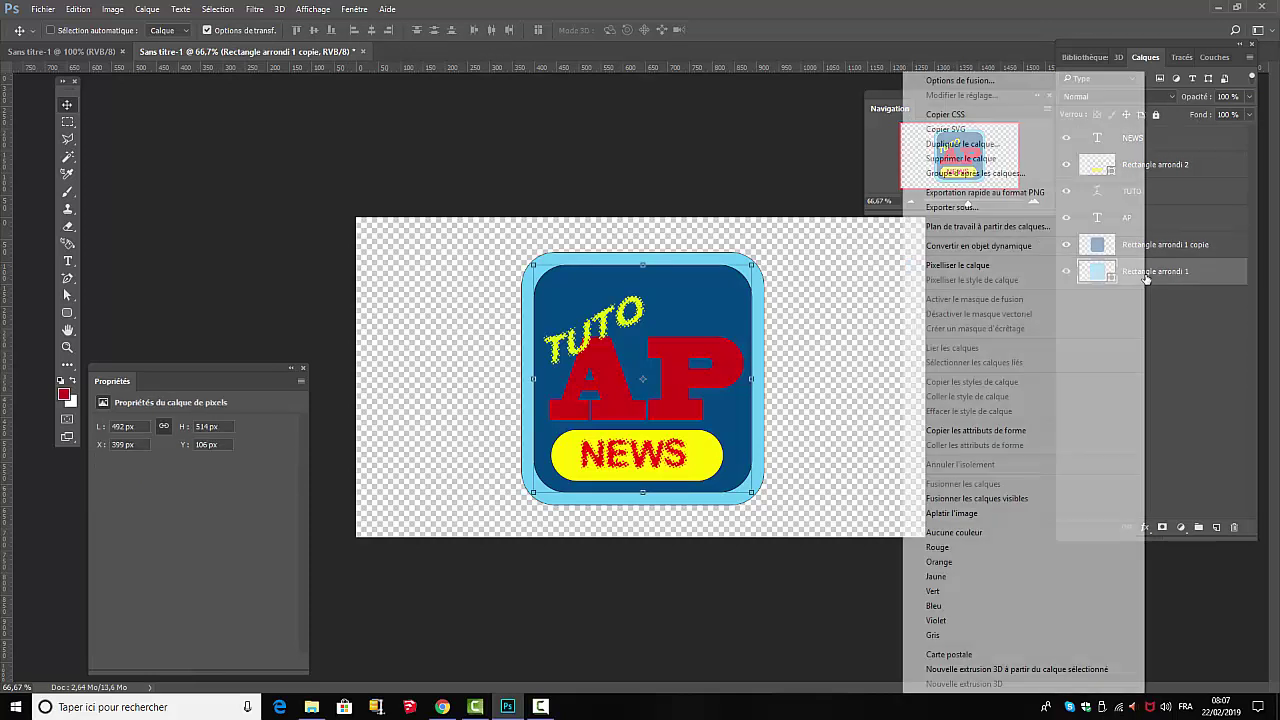
{"action": "left_click", "coordinate": [960, 264]}
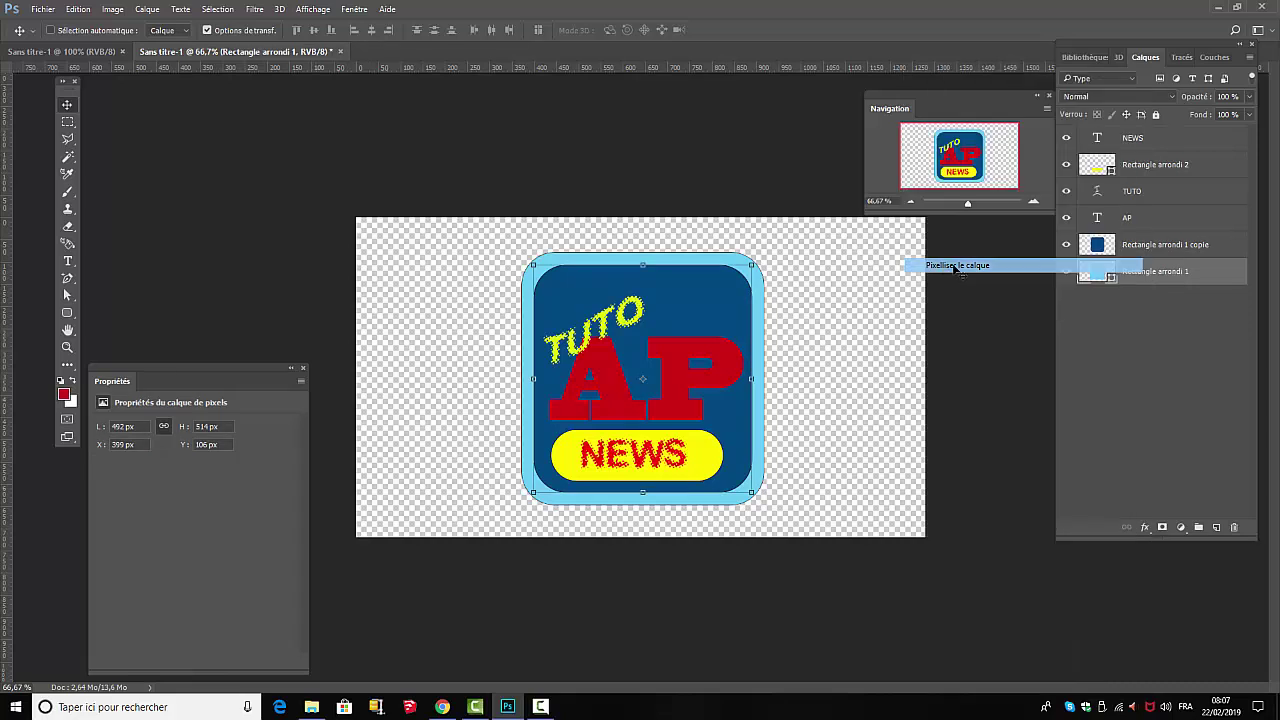
{"action": "right_click", "coordinate": [1160, 168]}
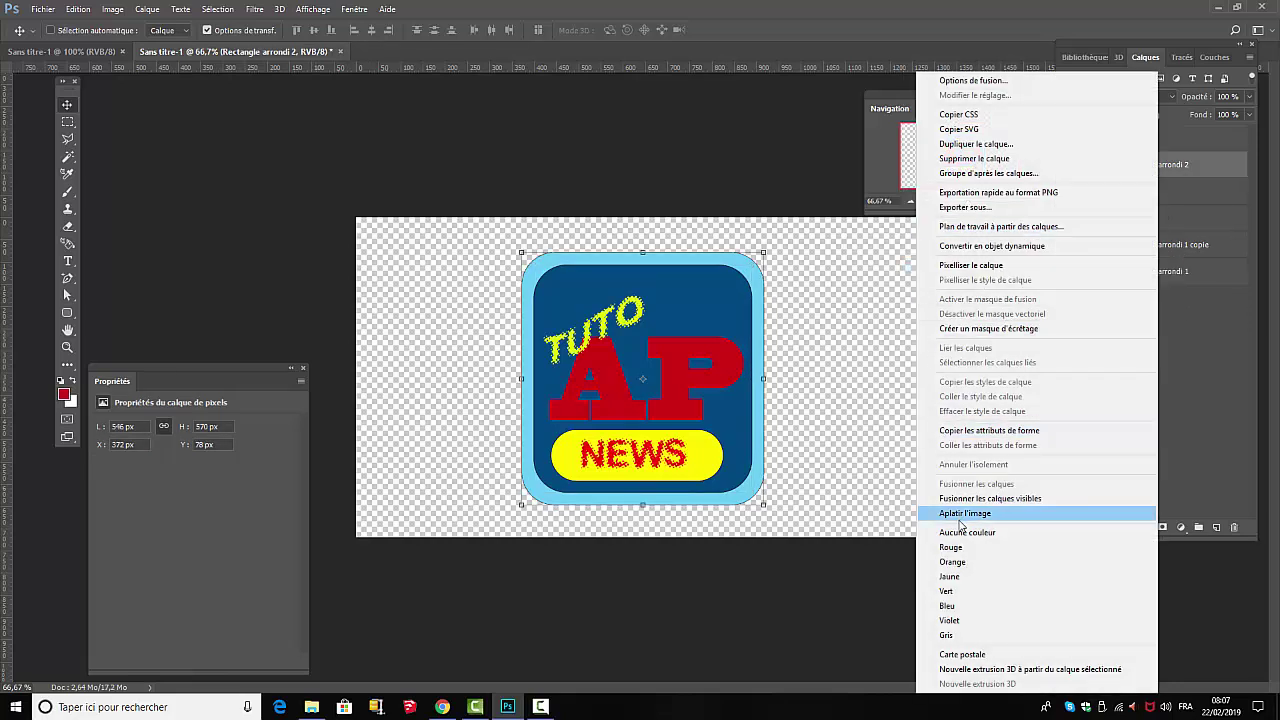
{"action": "left_click", "coordinate": [966, 268]}
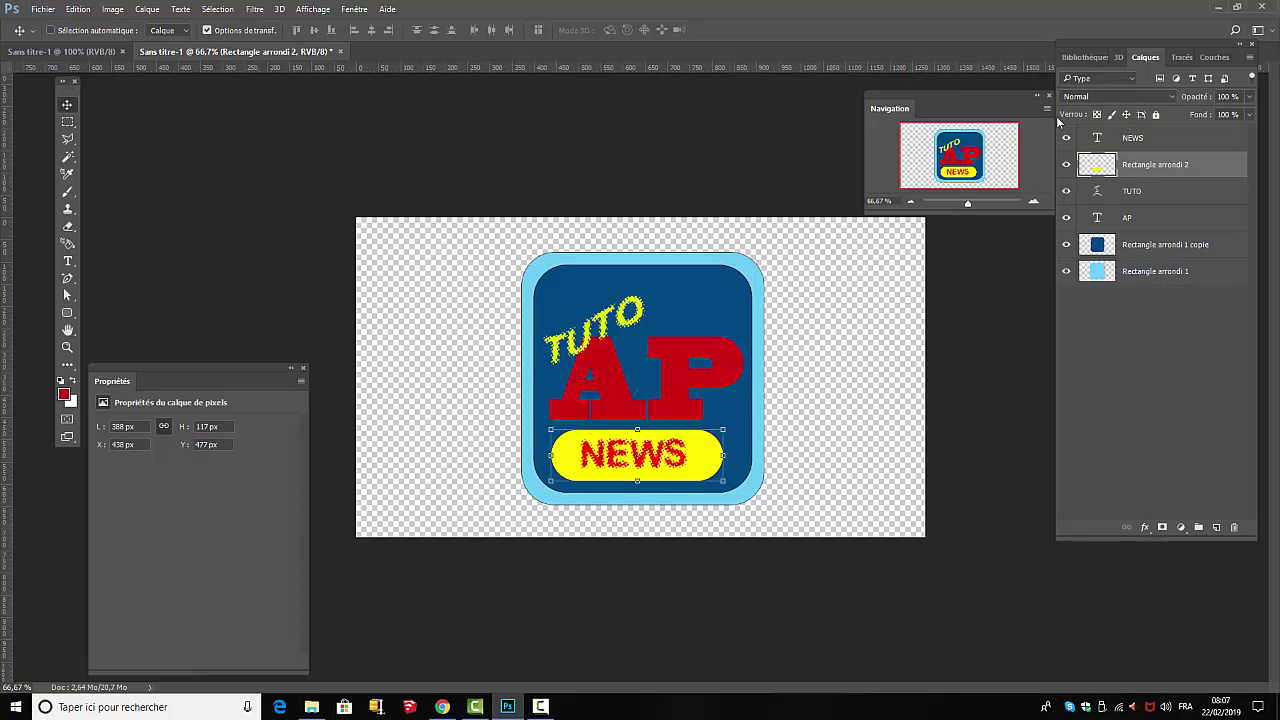
Step: Add a Biseautage & estampage layer style to the AP text and set its size to 32 px
{"action": "left_click", "coordinate": [1135, 221]}
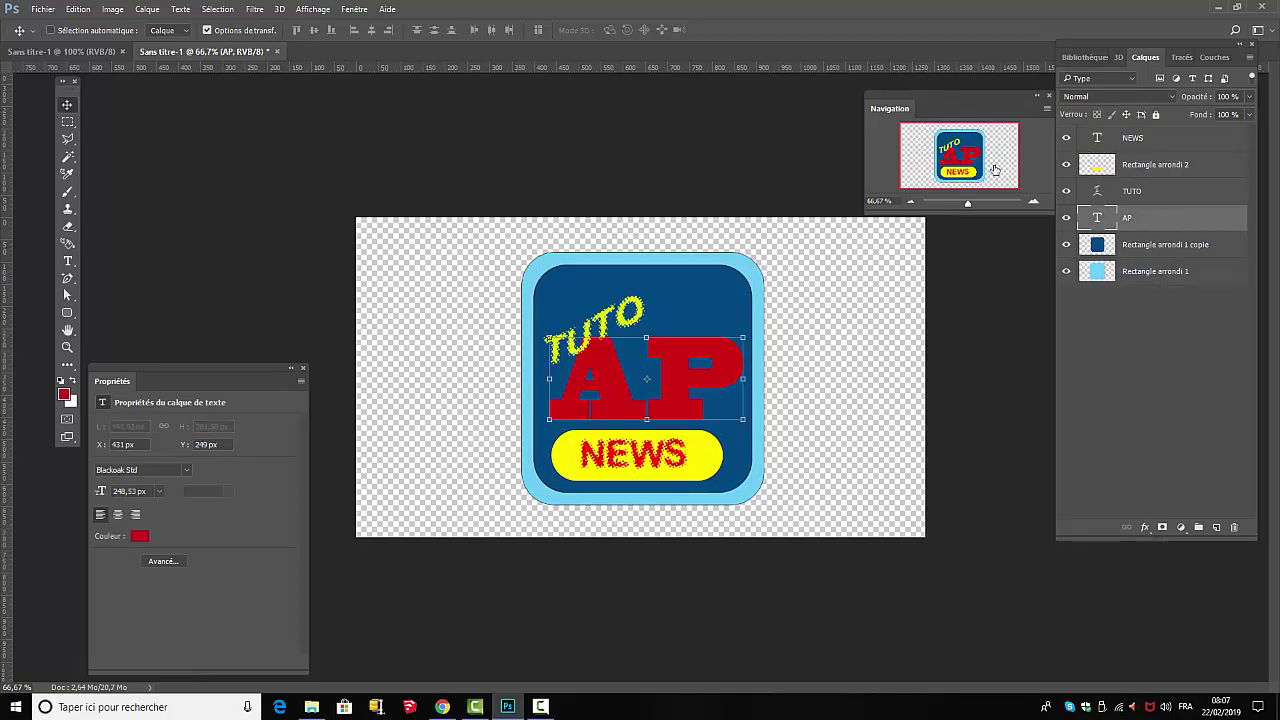
{"action": "left_click", "coordinate": [147, 9]}
{"action": "mouse_move", "coordinate": [178, 138]}
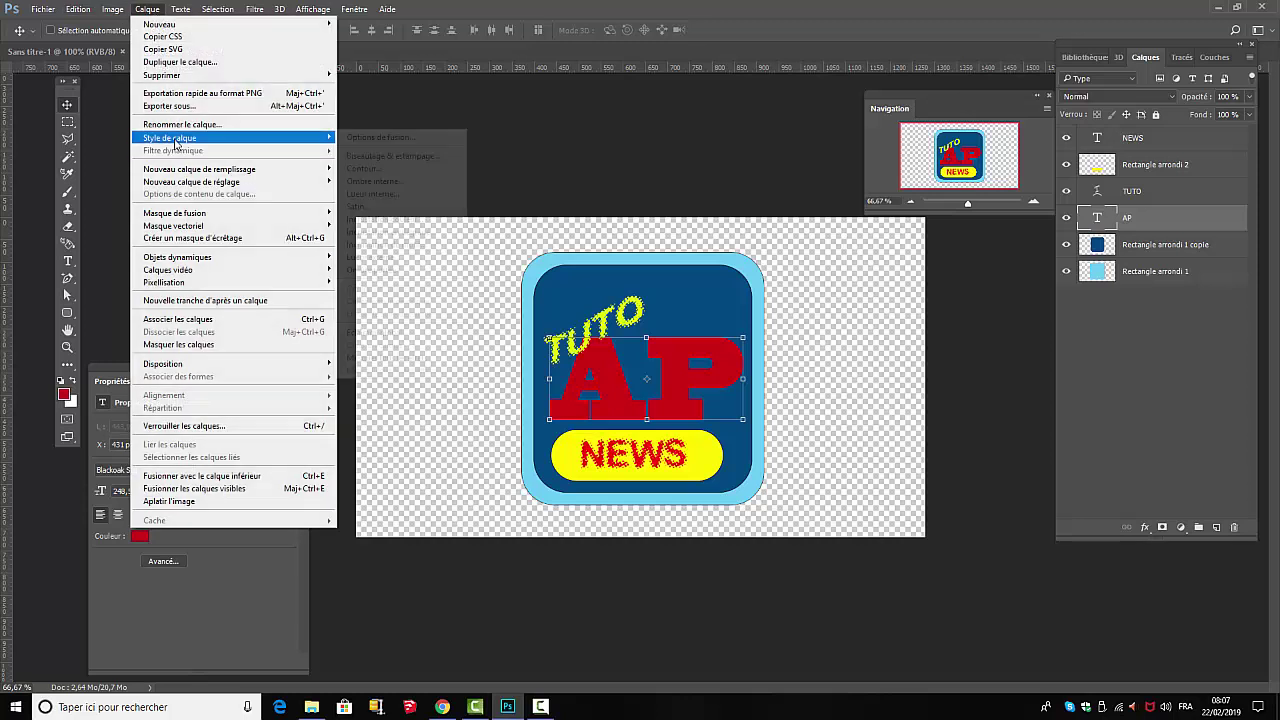
{"action": "left_click", "coordinate": [390, 156]}
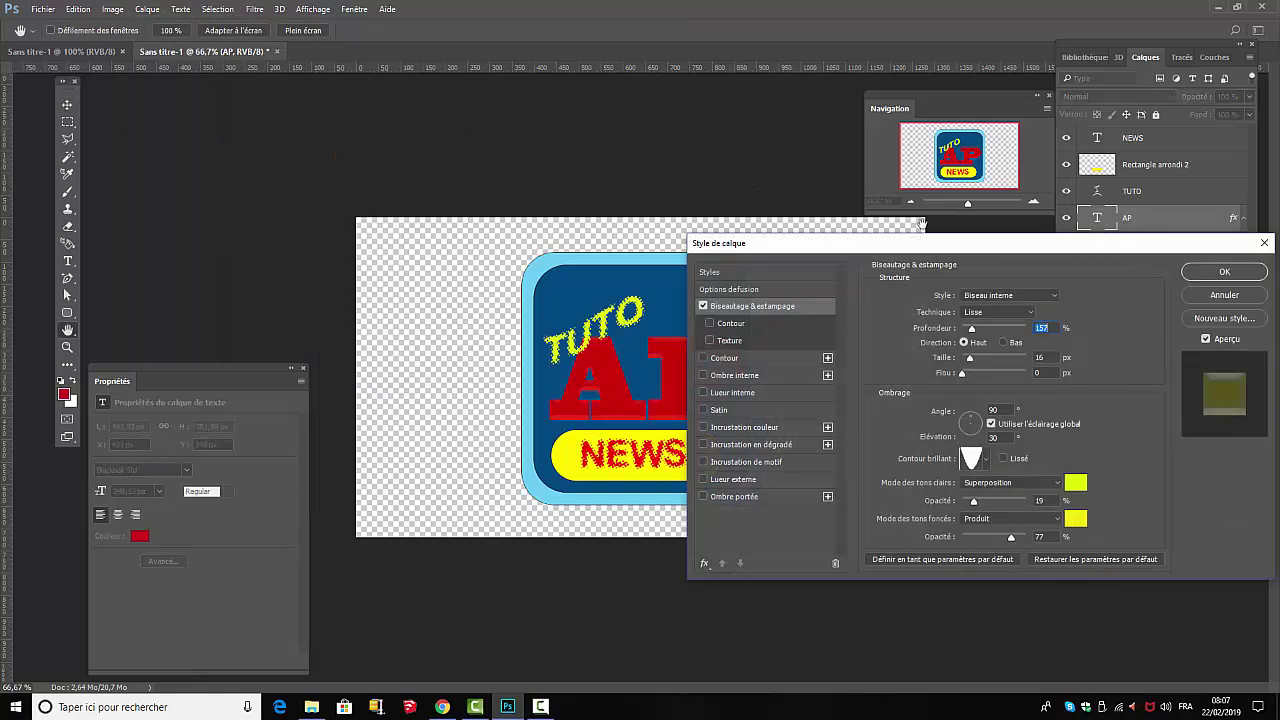
{"action": "left_click_drag", "start_coordinate": [984, 253], "coordinate": [1092, 237]}
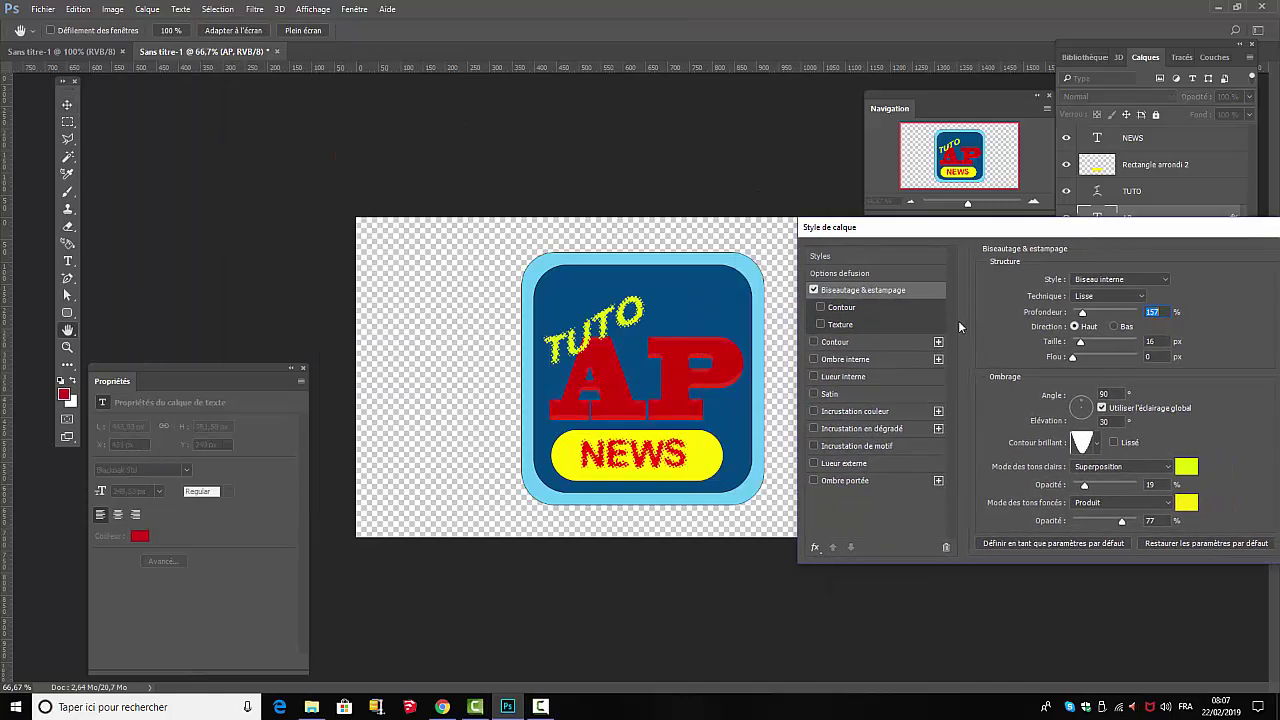
{"action": "left_click_drag", "start_coordinate": [1081, 344], "coordinate": [1087, 342]}
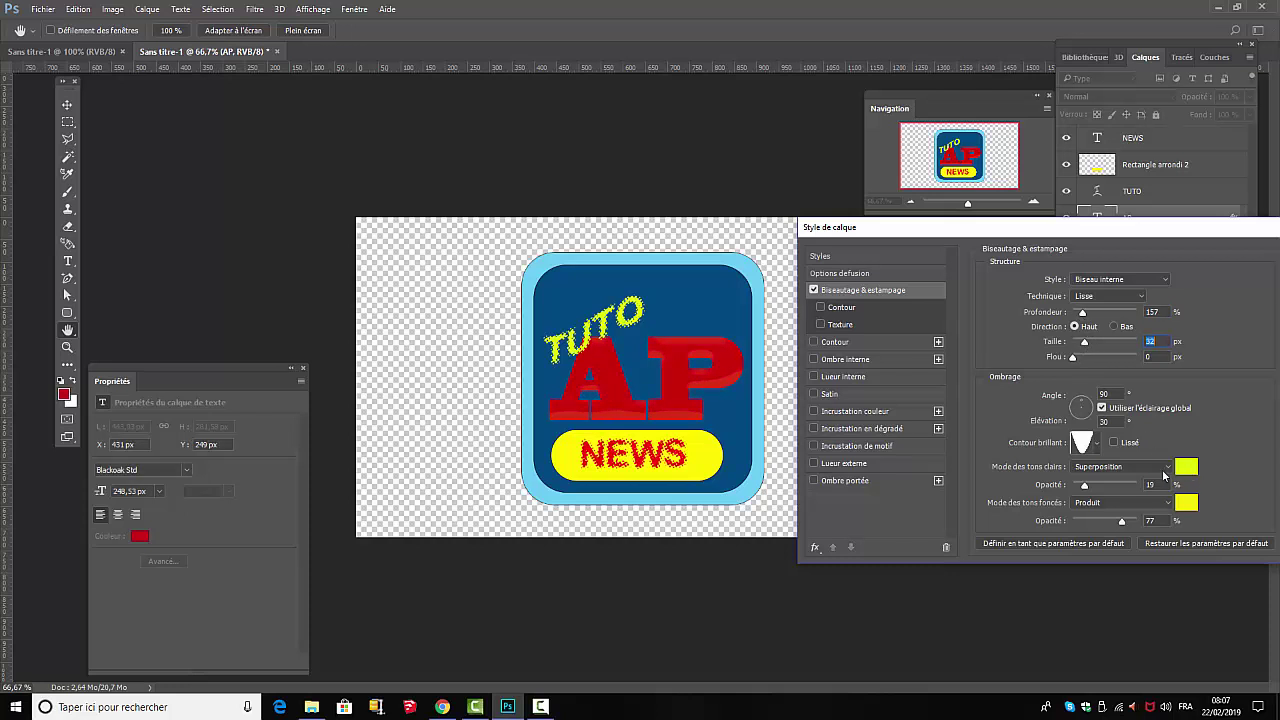
Step: Set the bevel's highlight colour to off-white (#efefe9) and its shadow colour to near-black (RGB 15, 14, 1)
{"action": "left_click", "coordinate": [1182, 468]}
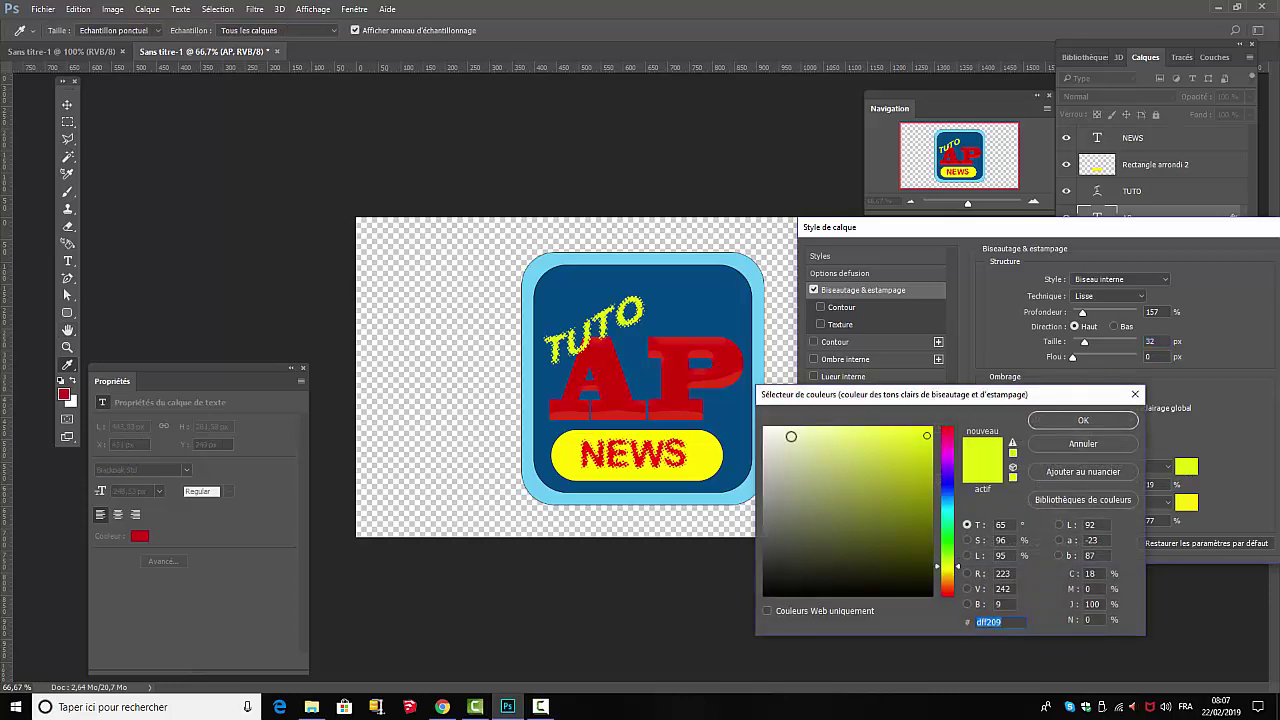
{"action": "left_click", "coordinate": [770, 437]}
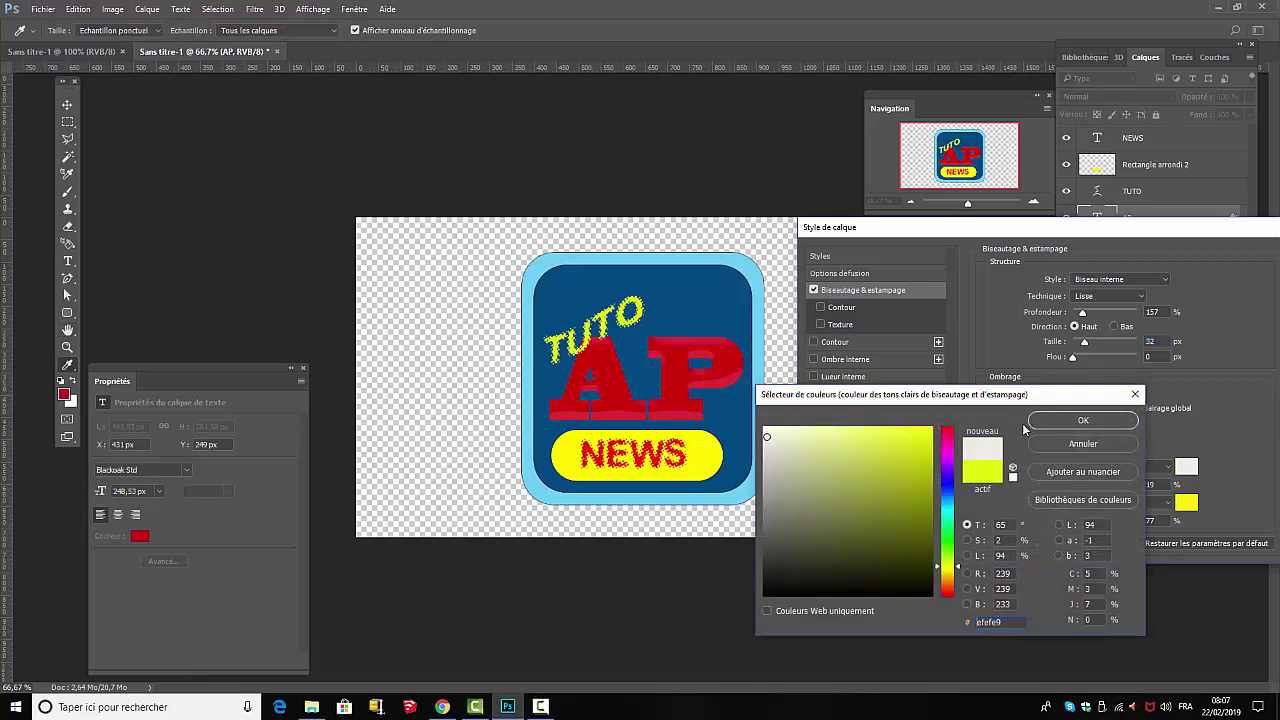
{"action": "left_click", "coordinate": [1083, 420]}
{"action": "left_click", "coordinate": [1187, 503]}
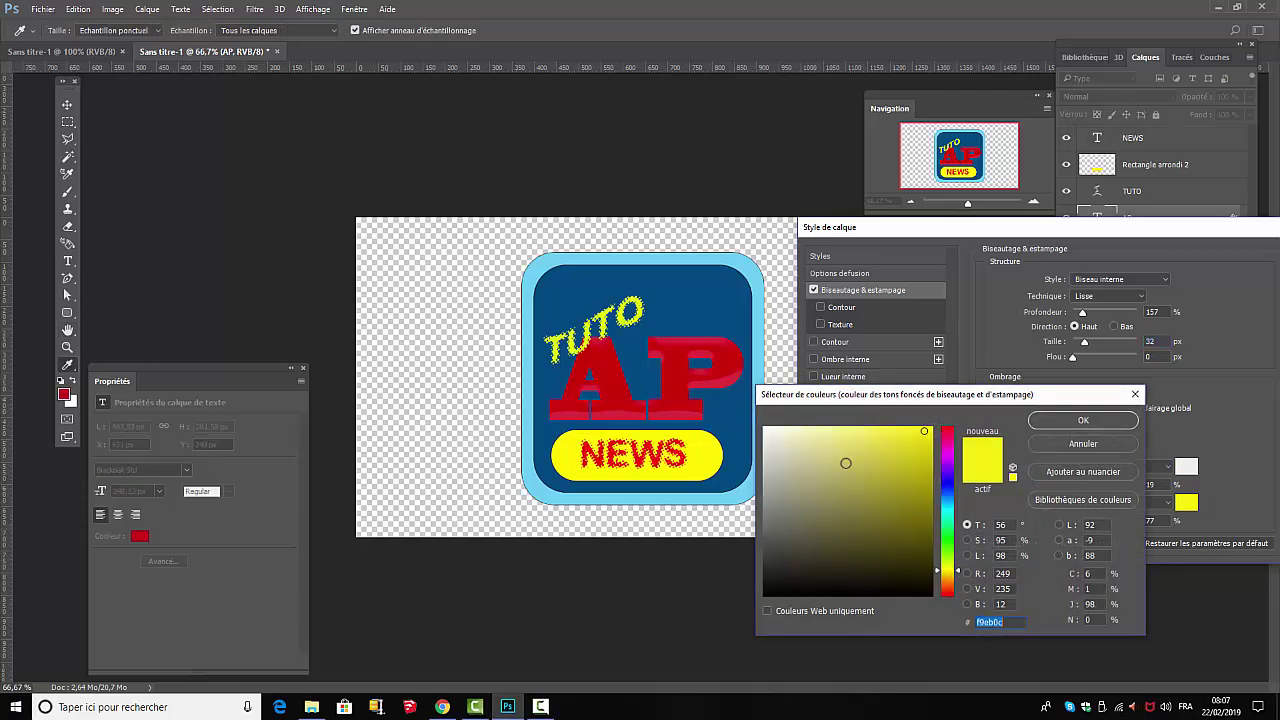
{"action": "left_click", "coordinate": [923, 586]}
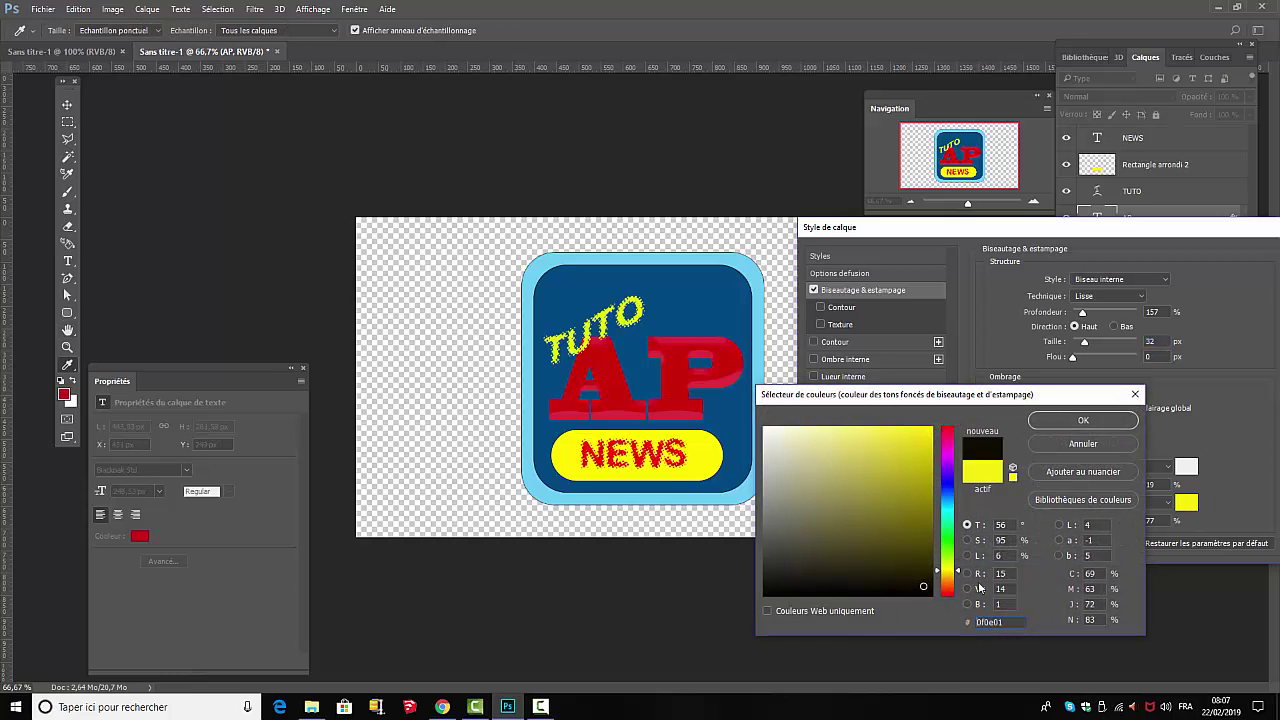
{"action": "left_click", "coordinate": [1083, 420]}
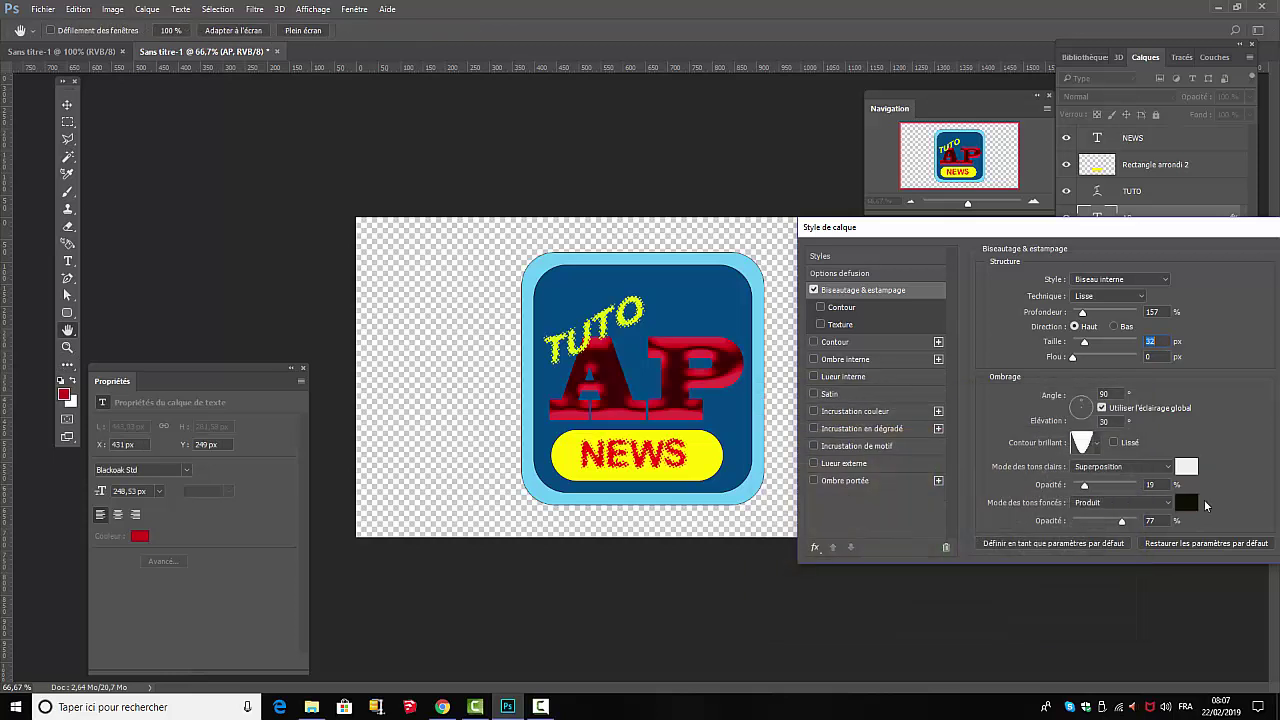
Step: Choose the straight diagonal gloss contour for the AP bevel, set its size to 10 px and apply the layer style
{"action": "left_click", "coordinate": [1098, 445]}
{"action": "left_click", "coordinate": [1036, 483]}
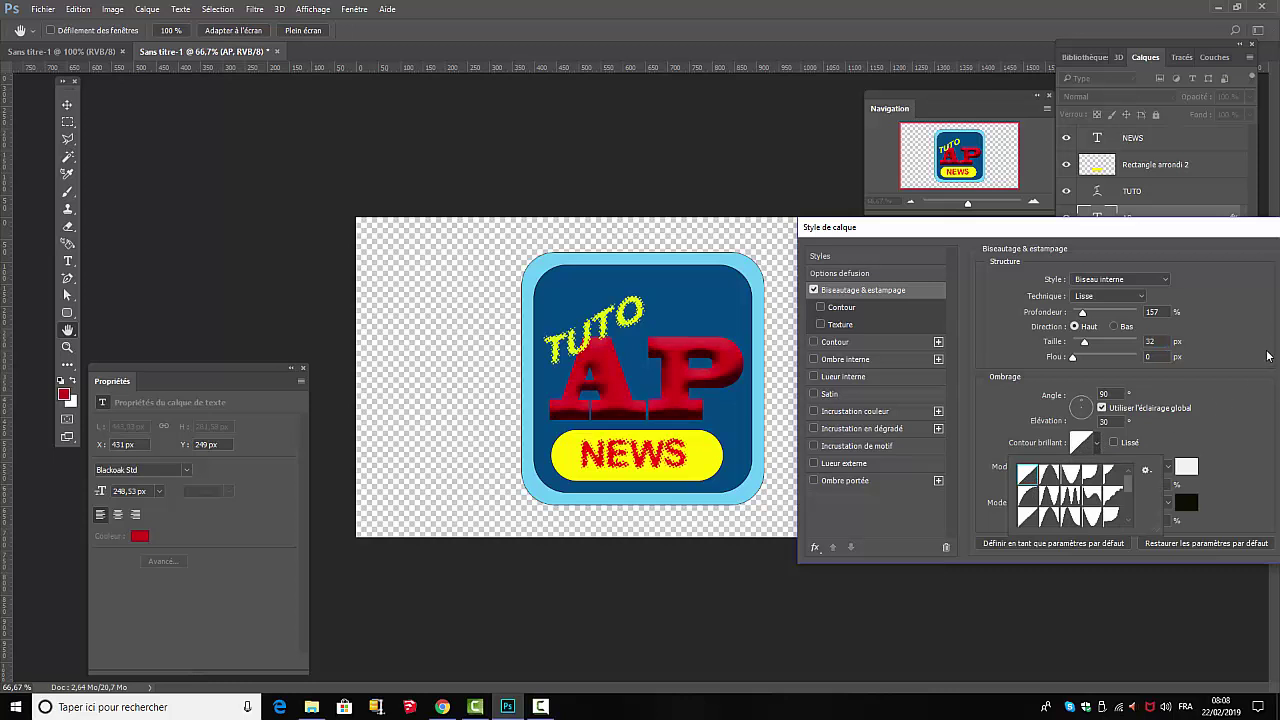
{"action": "left_click", "coordinate": [1188, 408]}
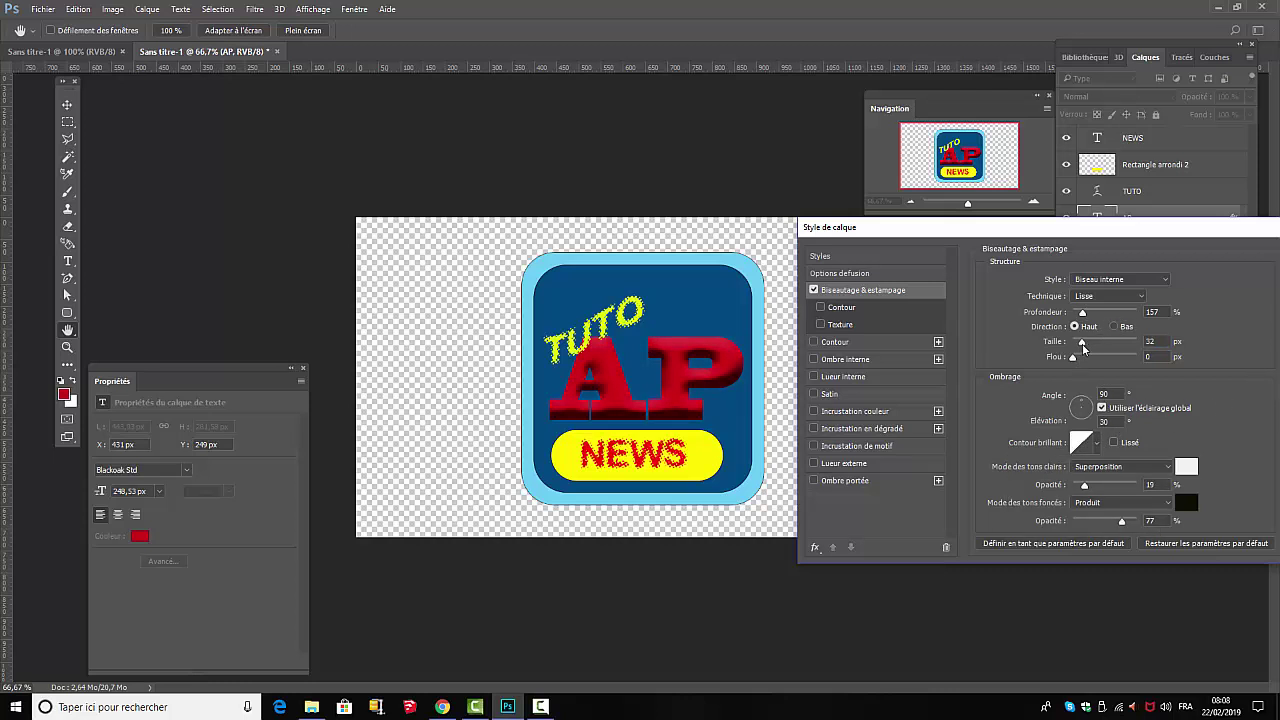
{"action": "left_click_drag", "start_coordinate": [1084, 342], "coordinate": [1081, 346]}
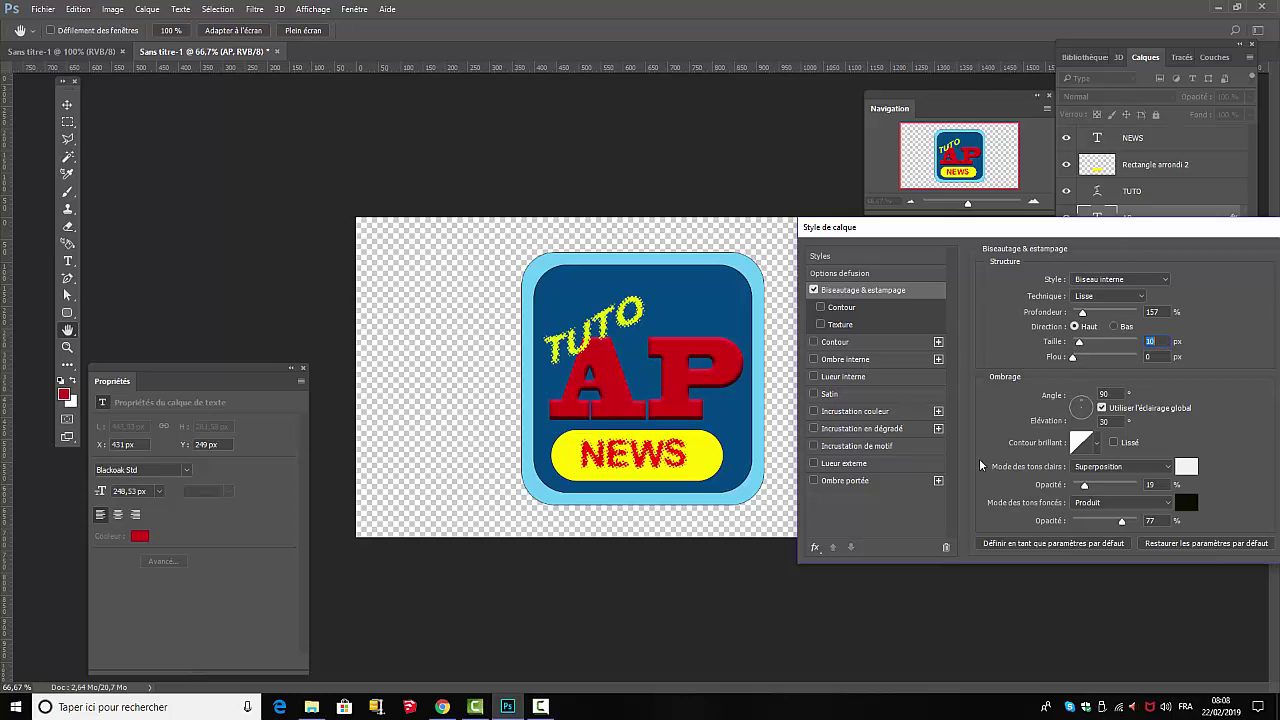
{"action": "left_click_drag", "start_coordinate": [1170, 232], "coordinate": [940, 380]}
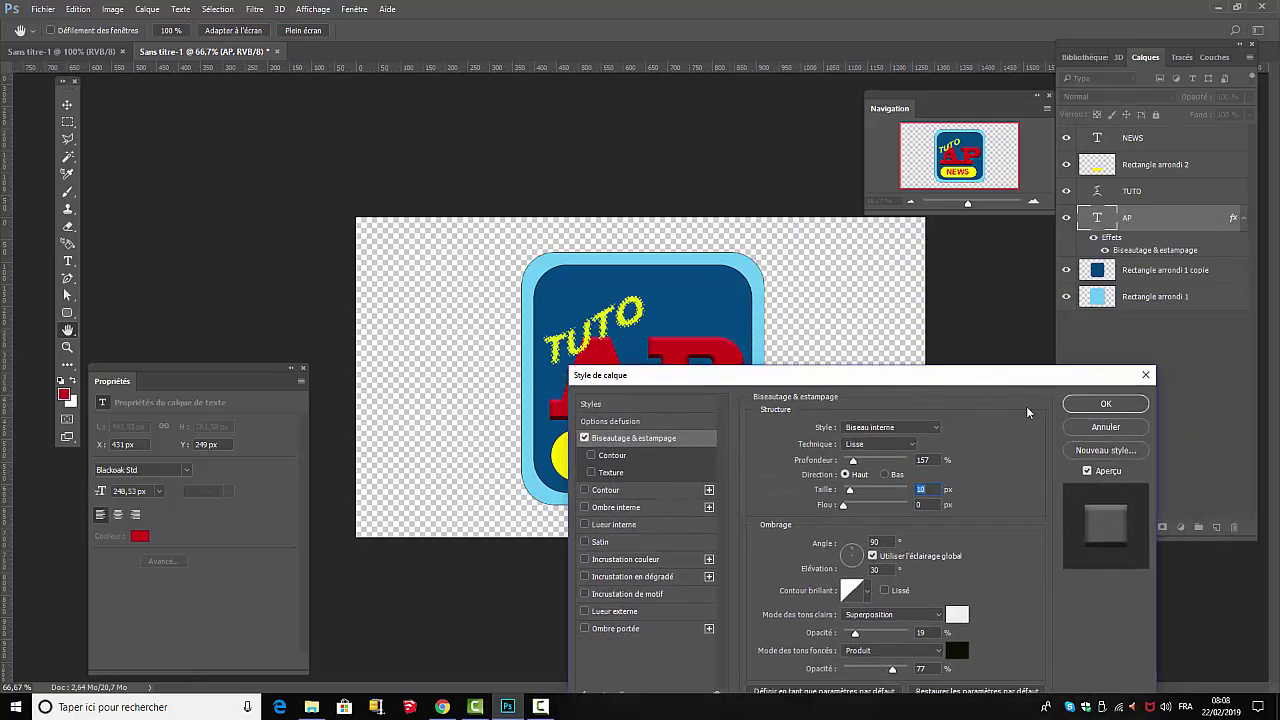
{"action": "left_click", "coordinate": [1106, 405]}
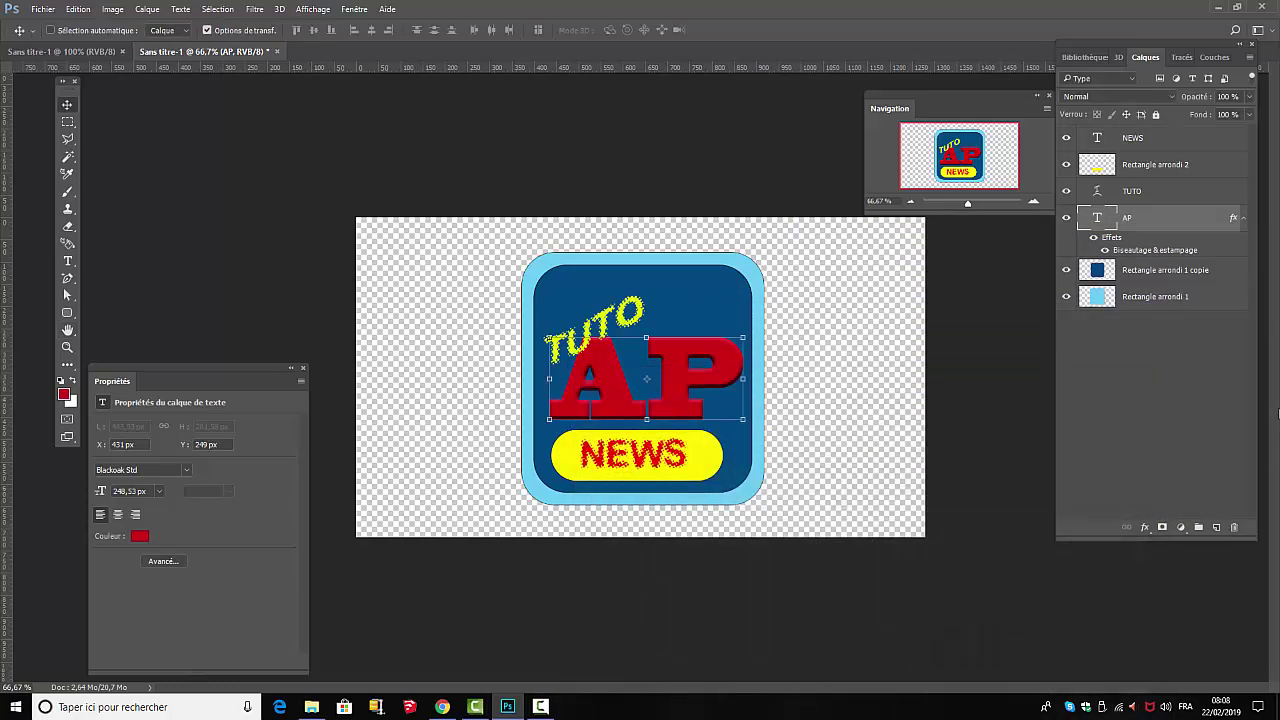
Step: Rasterize the AP layer's style so the text and its bevel become one pixel layer
{"action": "right_click", "coordinate": [1154, 221]}
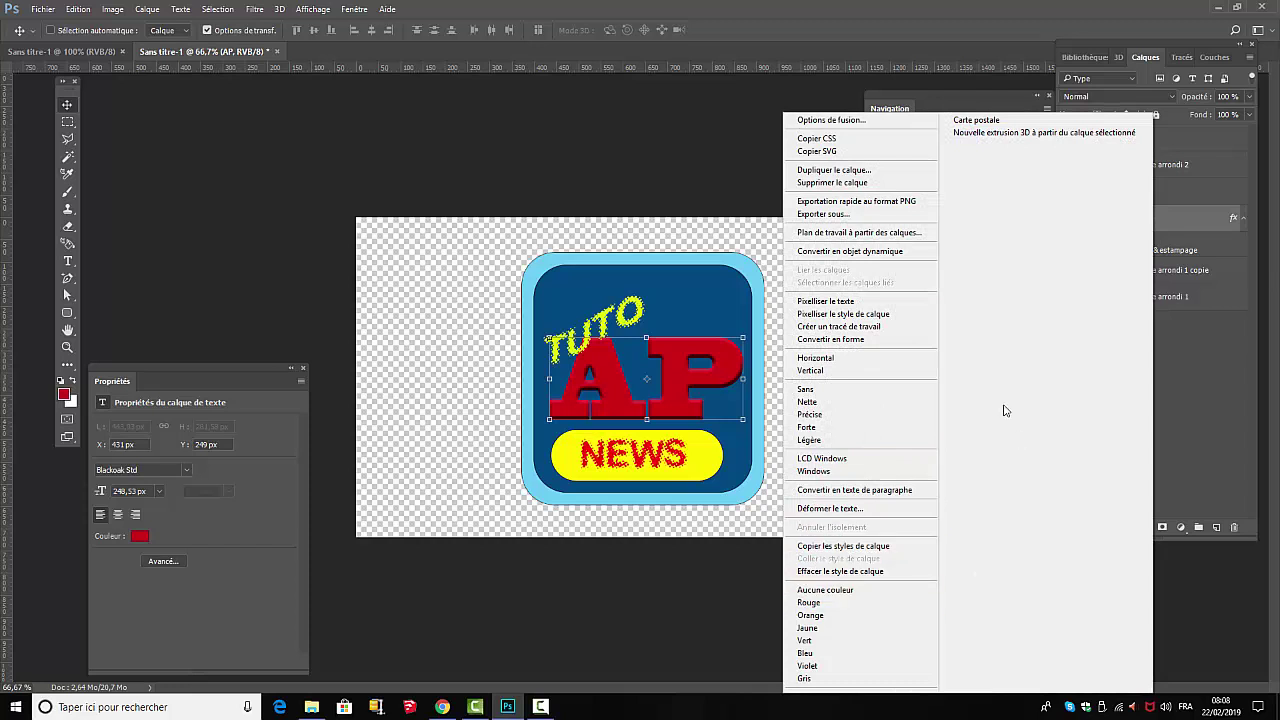
{"action": "left_click", "coordinate": [868, 316]}
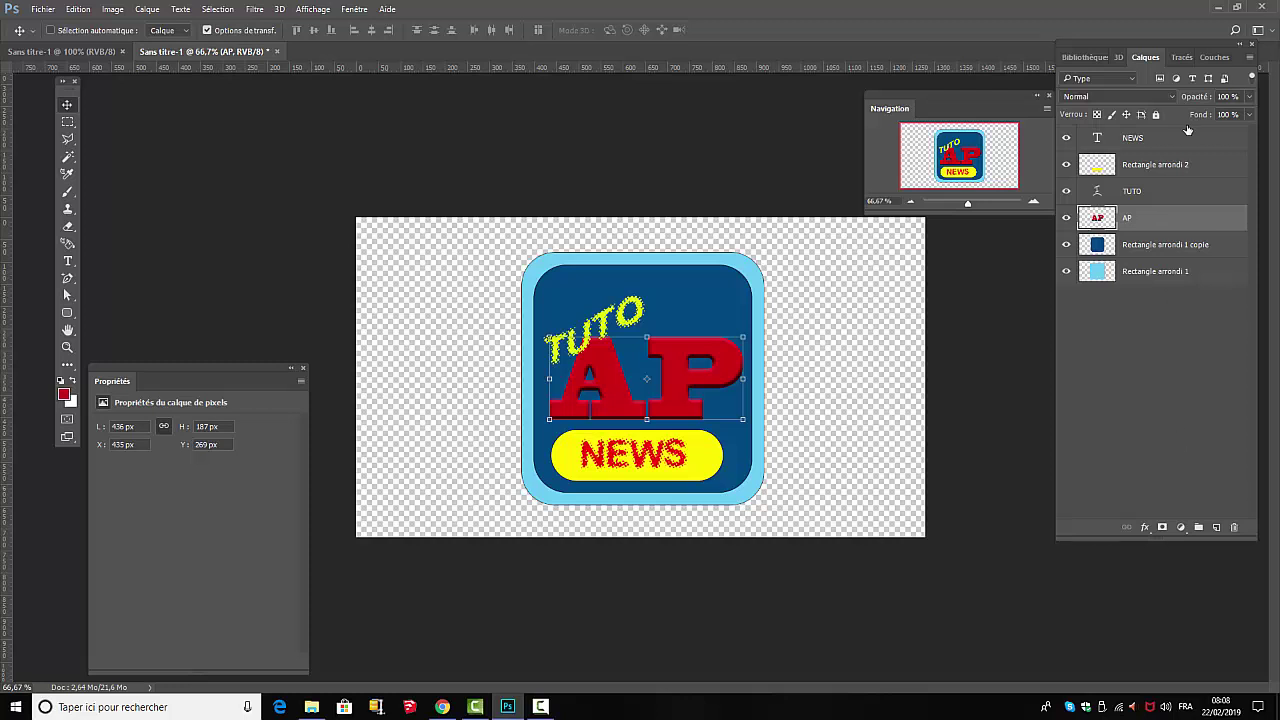
Step: Rasterize the TUTO and NEWS text layers so both become pixel layers, and deselect all layers
{"action": "right_click", "coordinate": [1175, 193]}
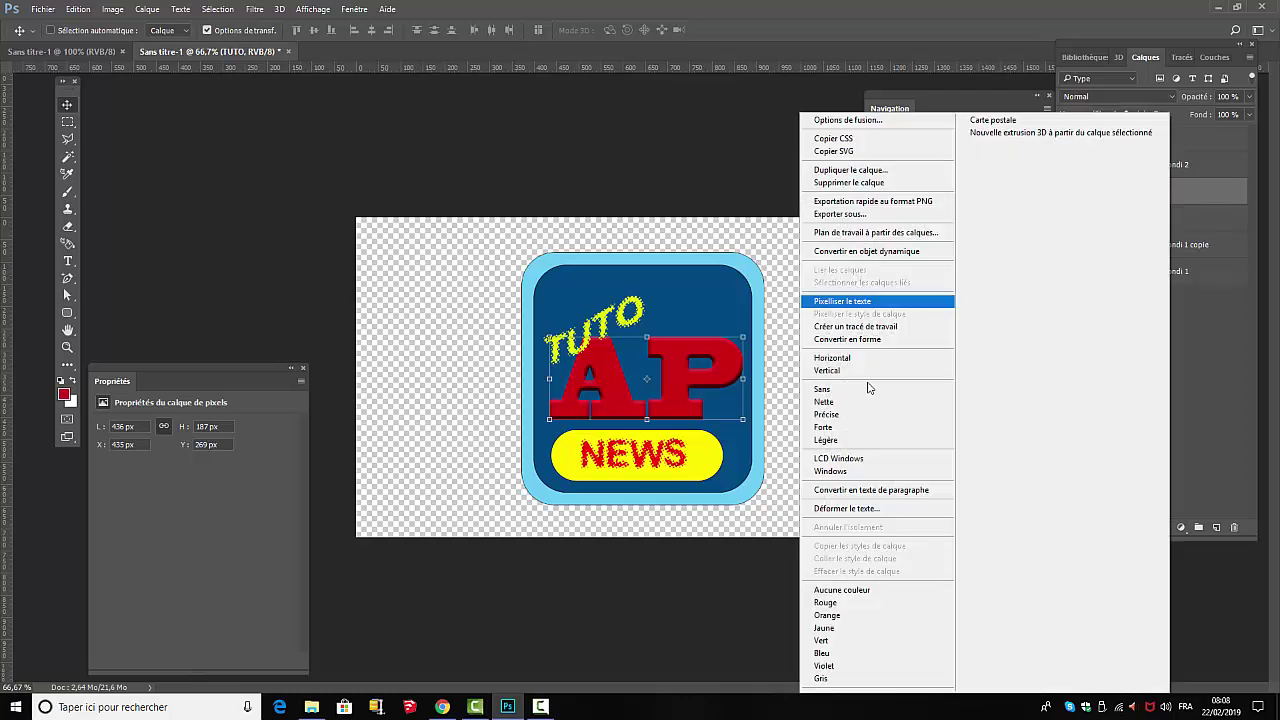
{"action": "left_click", "coordinate": [848, 302]}
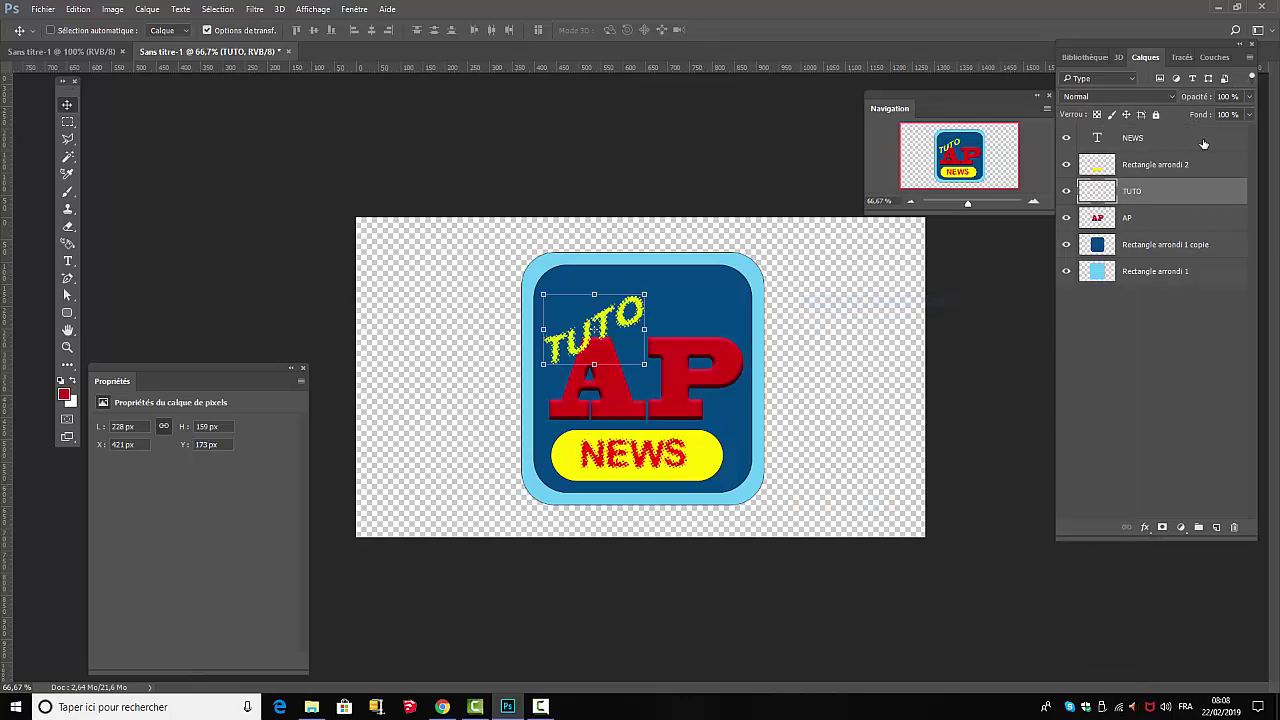
{"action": "right_click", "coordinate": [1144, 172]}
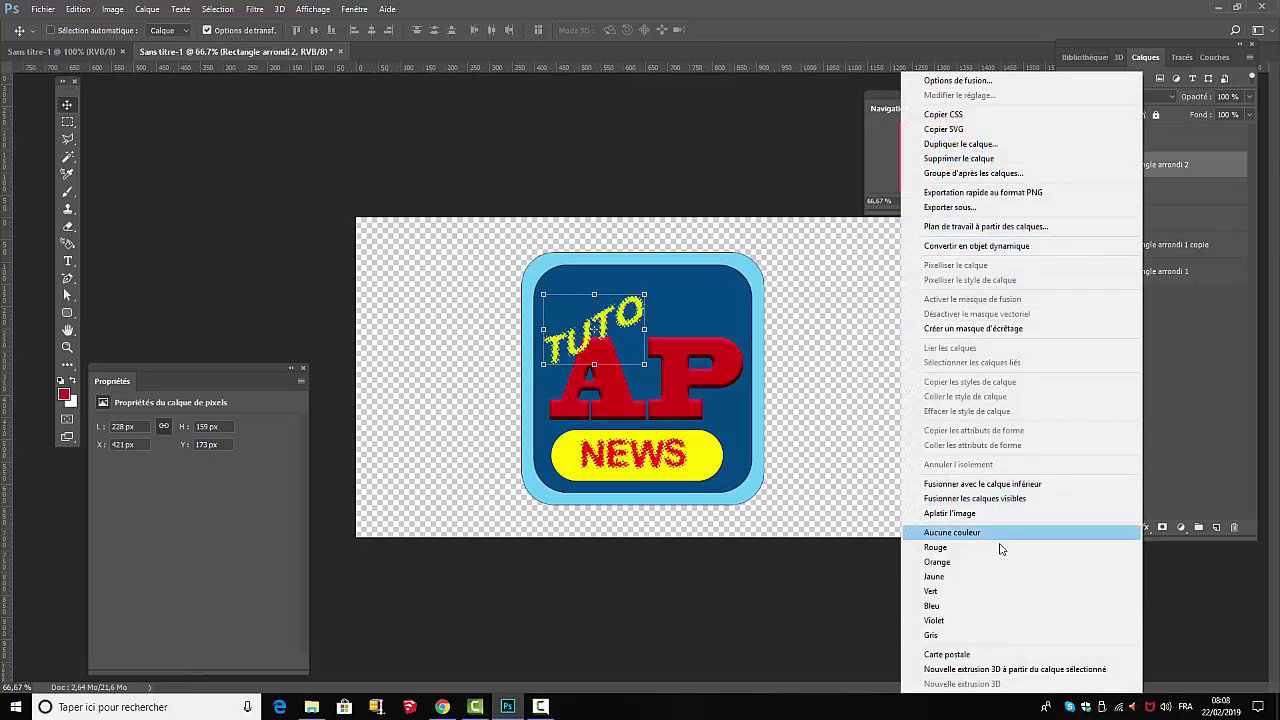
{"action": "left_click", "coordinate": [1190, 354]}
{"action": "right_click", "coordinate": [1120, 138]}
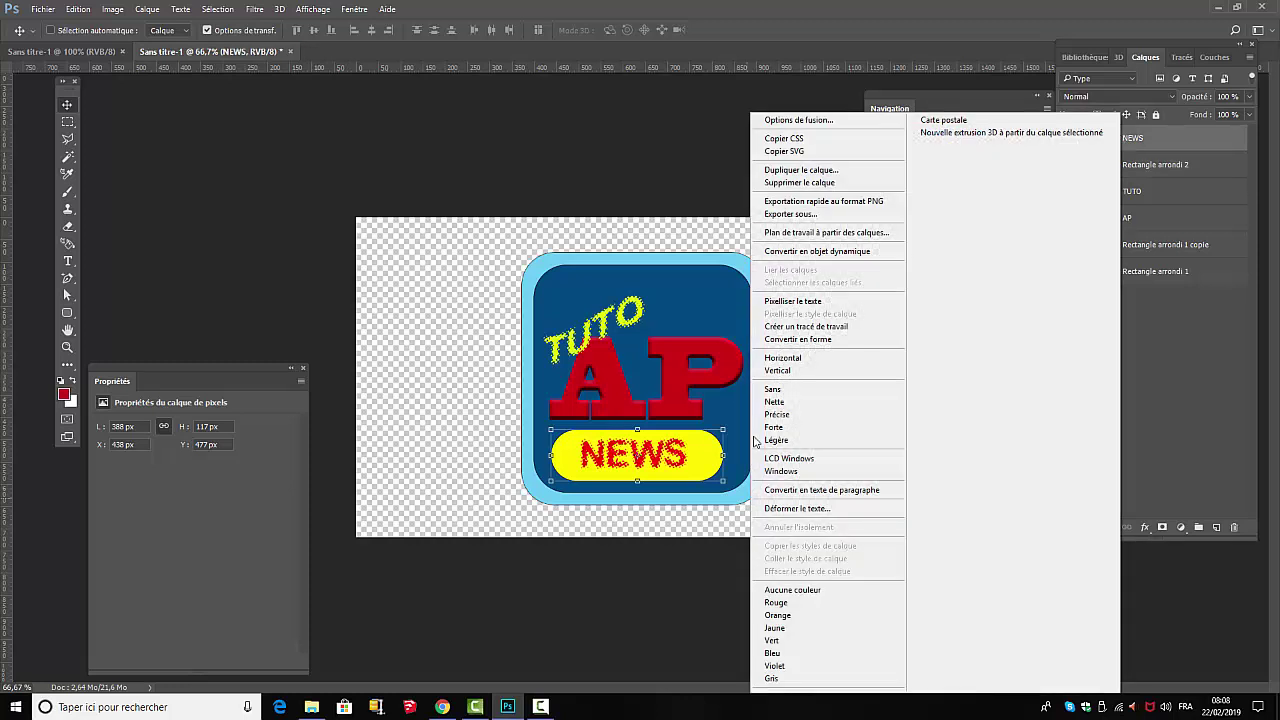
{"action": "left_click", "coordinate": [795, 303]}
{"action": "left_click", "coordinate": [1168, 394]}
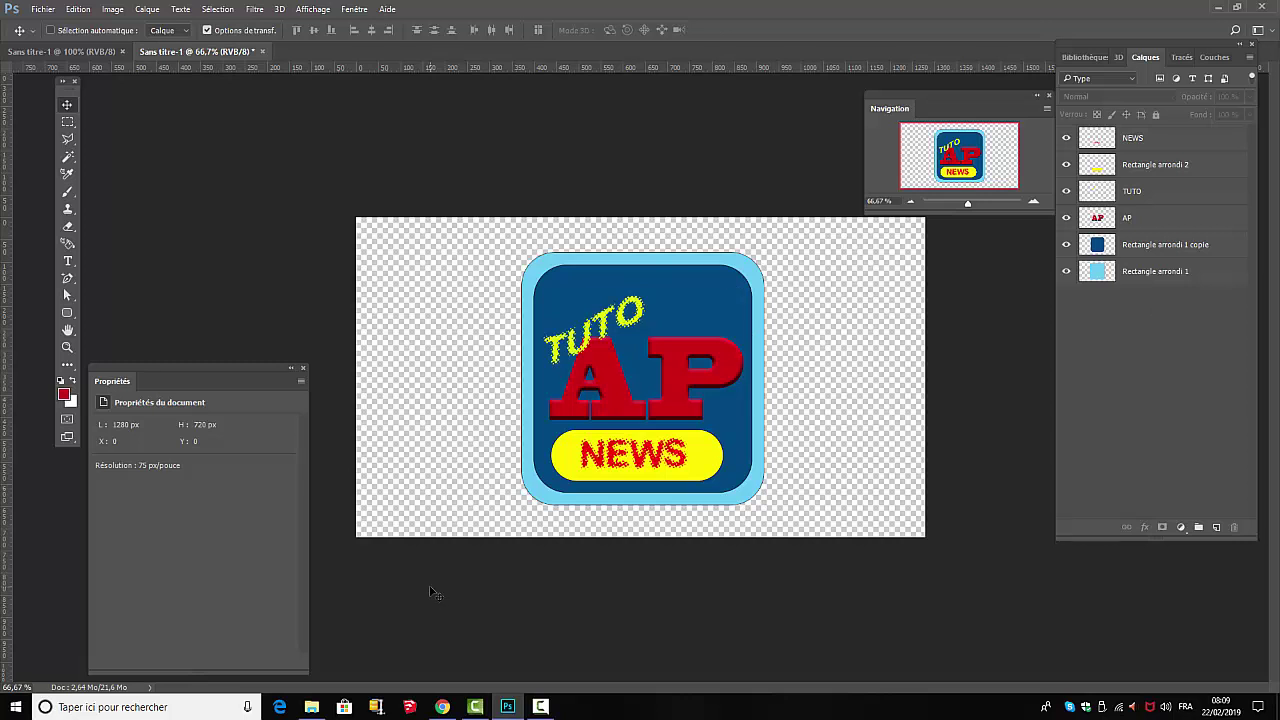
Step: Start saving the logo document, creating and opening a folder named news at the root of the VERBATIM HD (E:) drive
{"action": "left_click", "coordinate": [43, 10]}
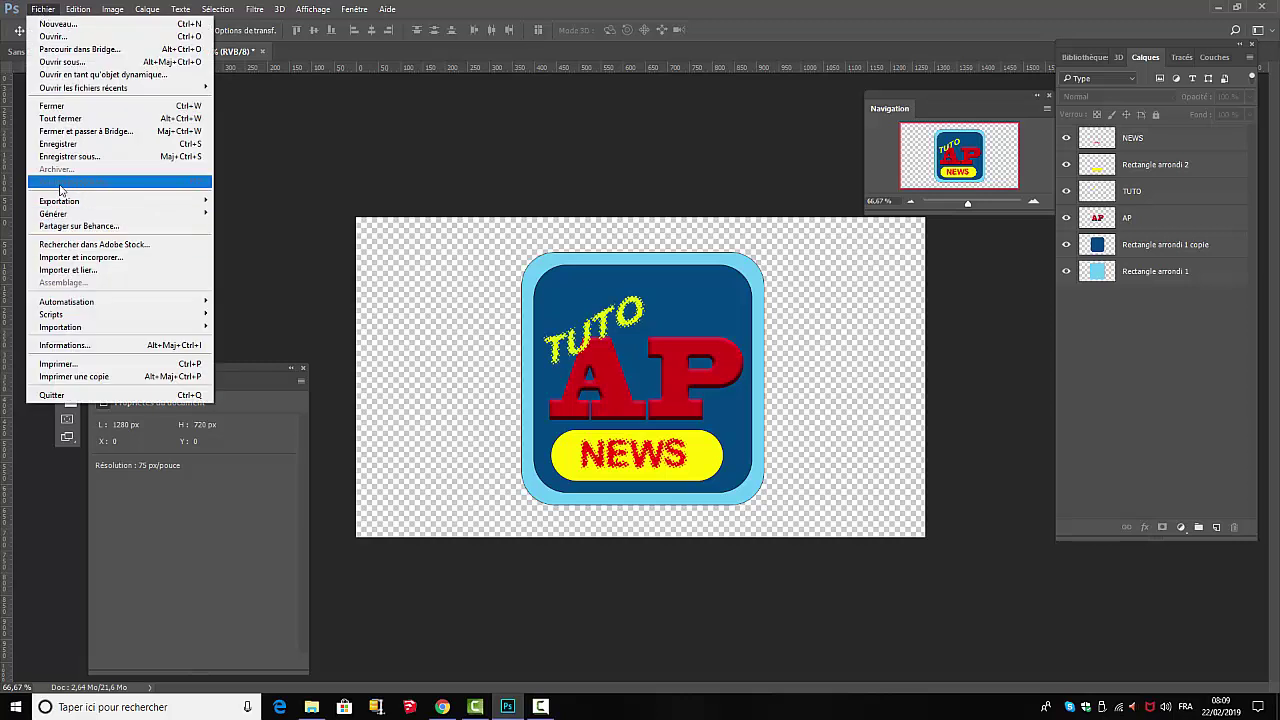
{"action": "left_click", "coordinate": [65, 147]}
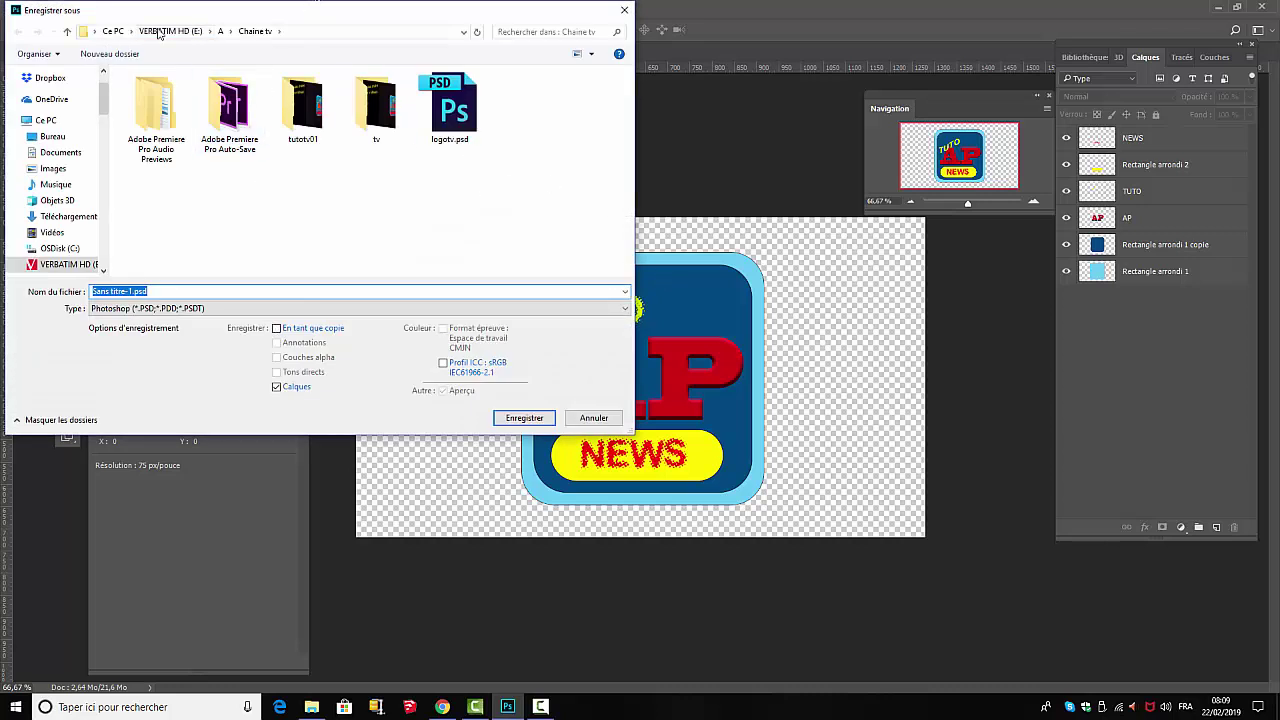
{"action": "left_click", "coordinate": [167, 33]}
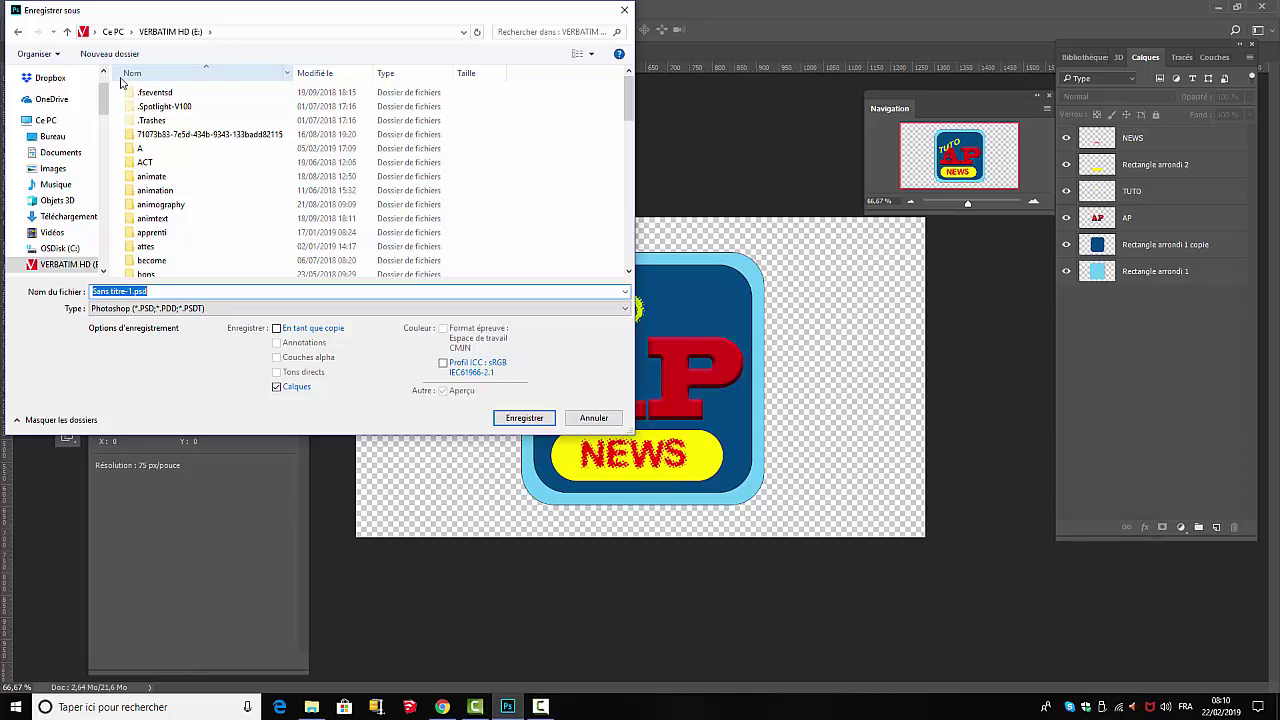
{"action": "left_click", "coordinate": [114, 59]}
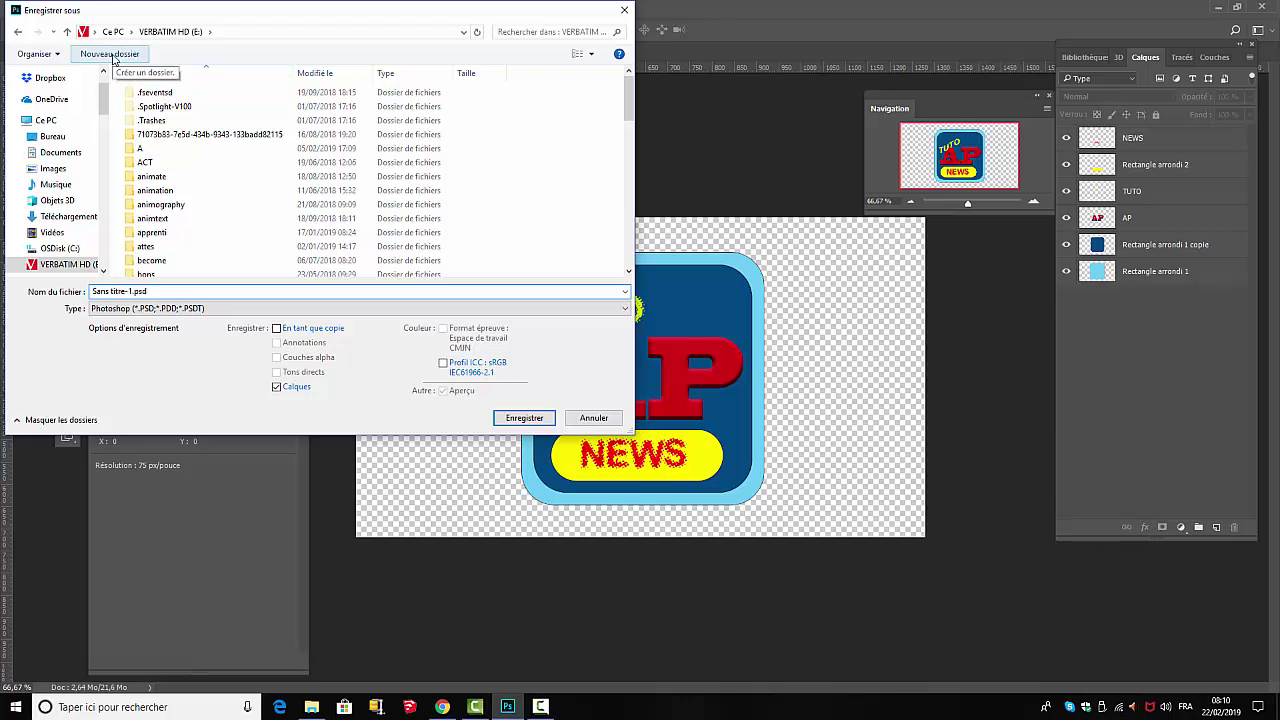
{"action": "left_click", "coordinate": [114, 59]}
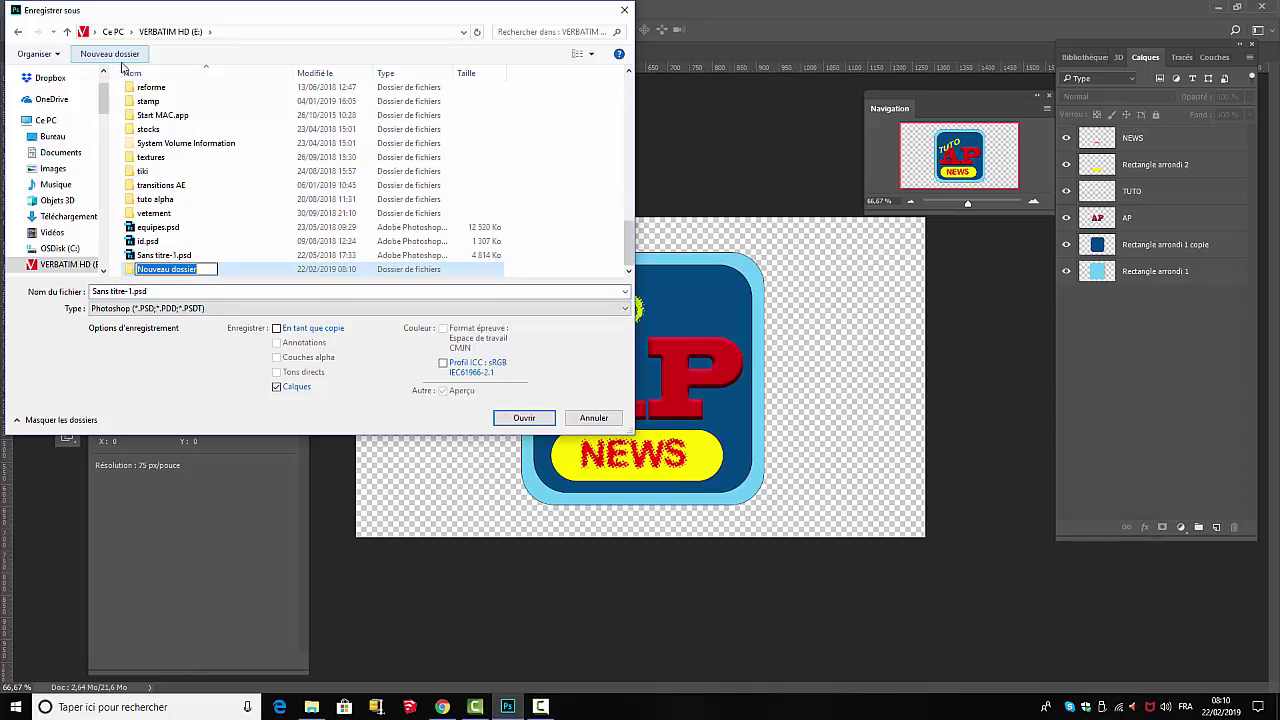
{"action": "type", "text": "news"}
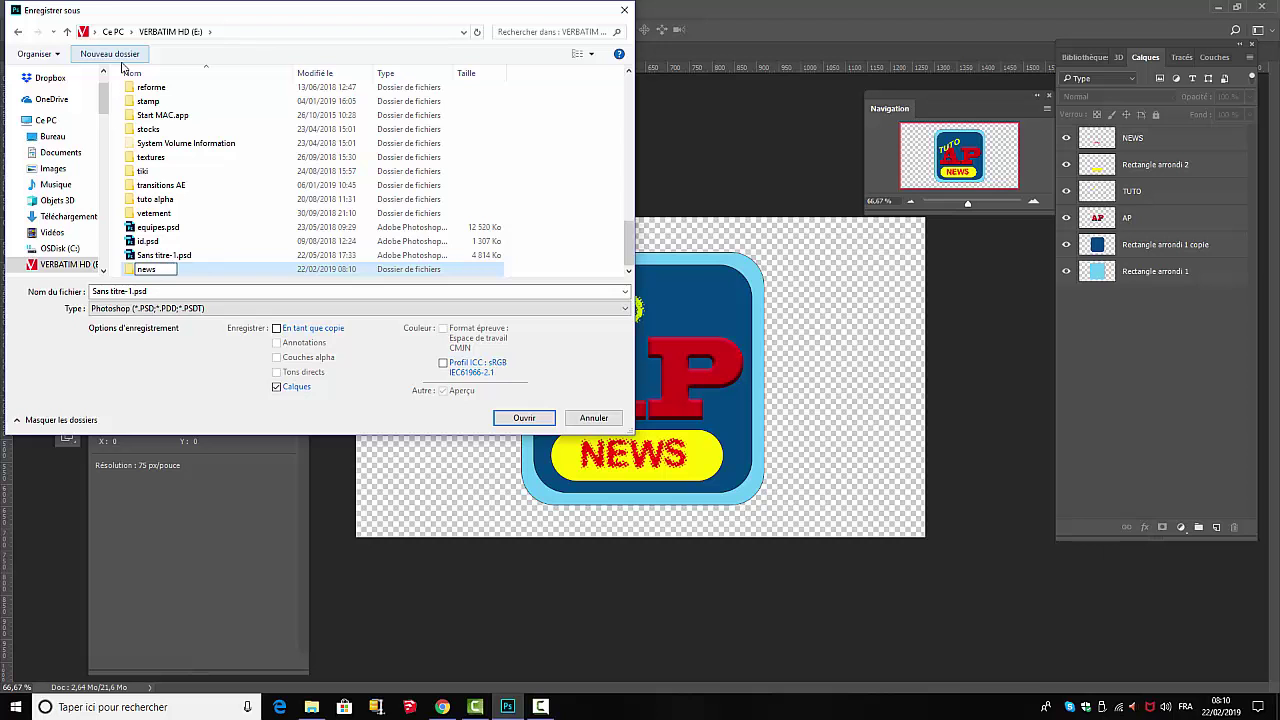
{"action": "key", "text": "Return"}
{"action": "left_click", "coordinate": [526, 420]}
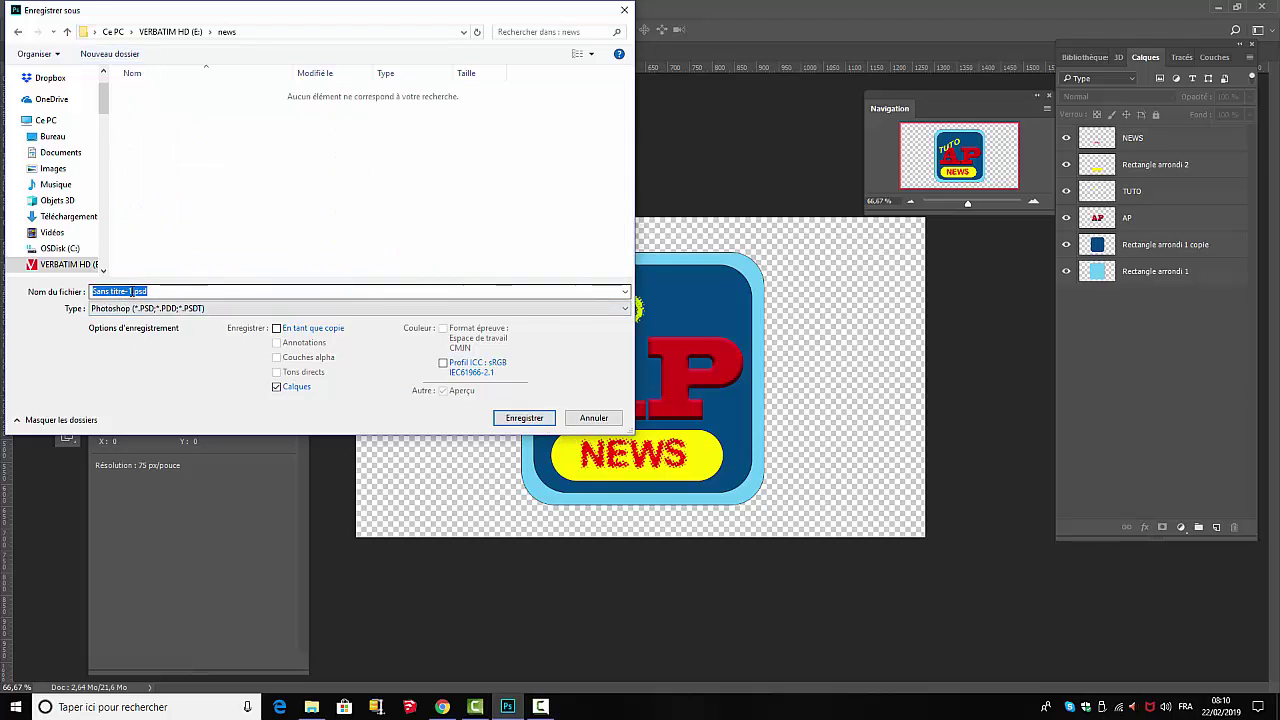
Step: Save the document as LOGONEWS.psd in the news folder and close Photoshop
{"action": "left_click_drag", "start_coordinate": [132, 291], "coordinate": [67, 280]}
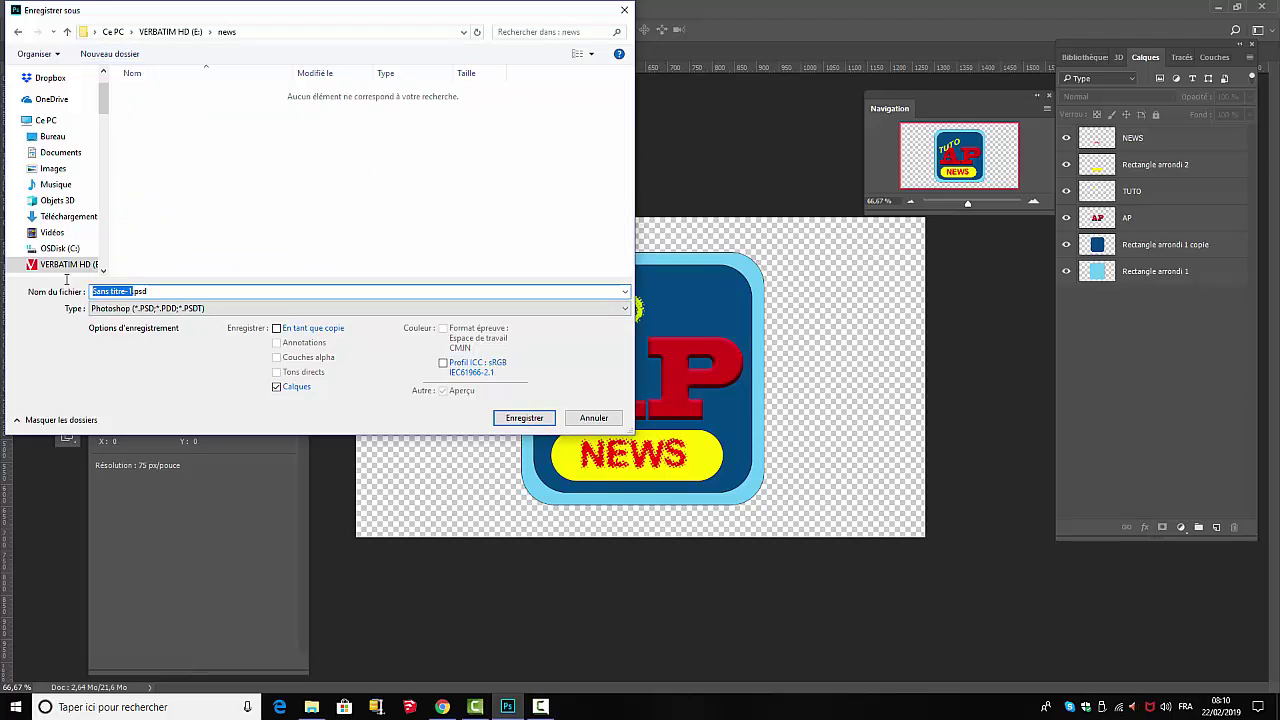
{"action": "type", "text": "LO"}
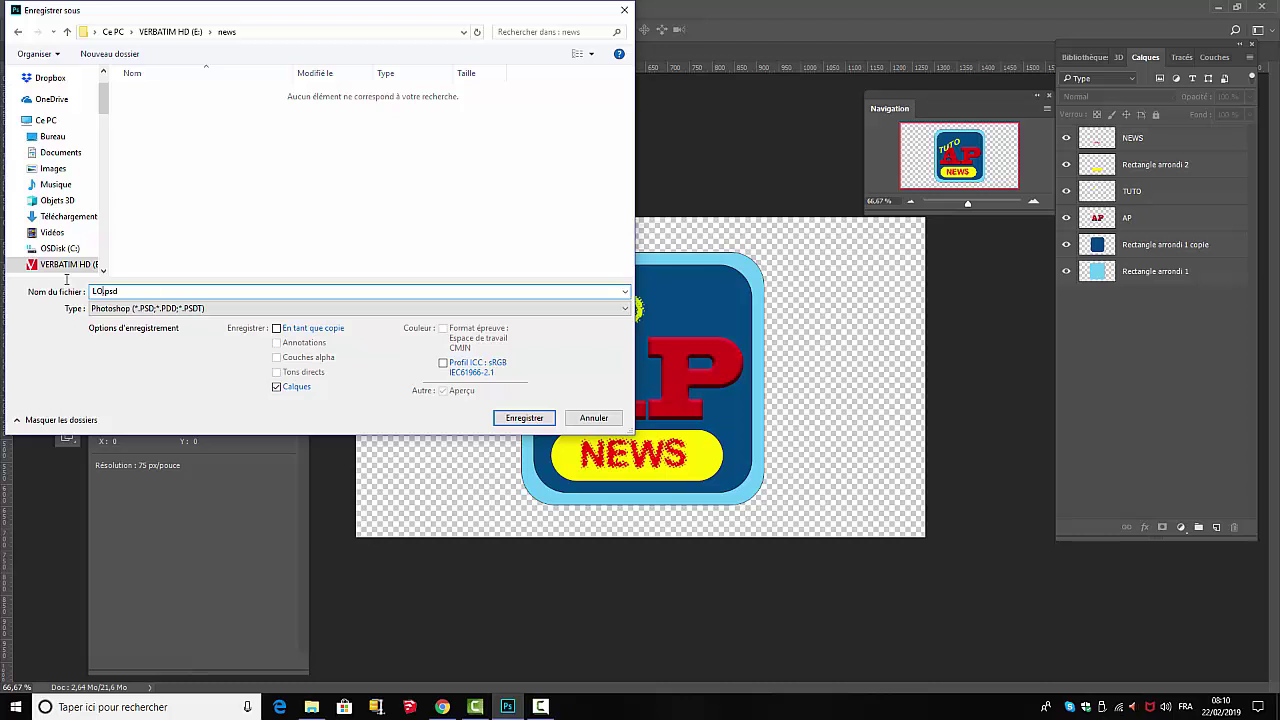
{"action": "type", "text": "GONEWS"}
{"action": "left_click", "coordinate": [526, 418]}
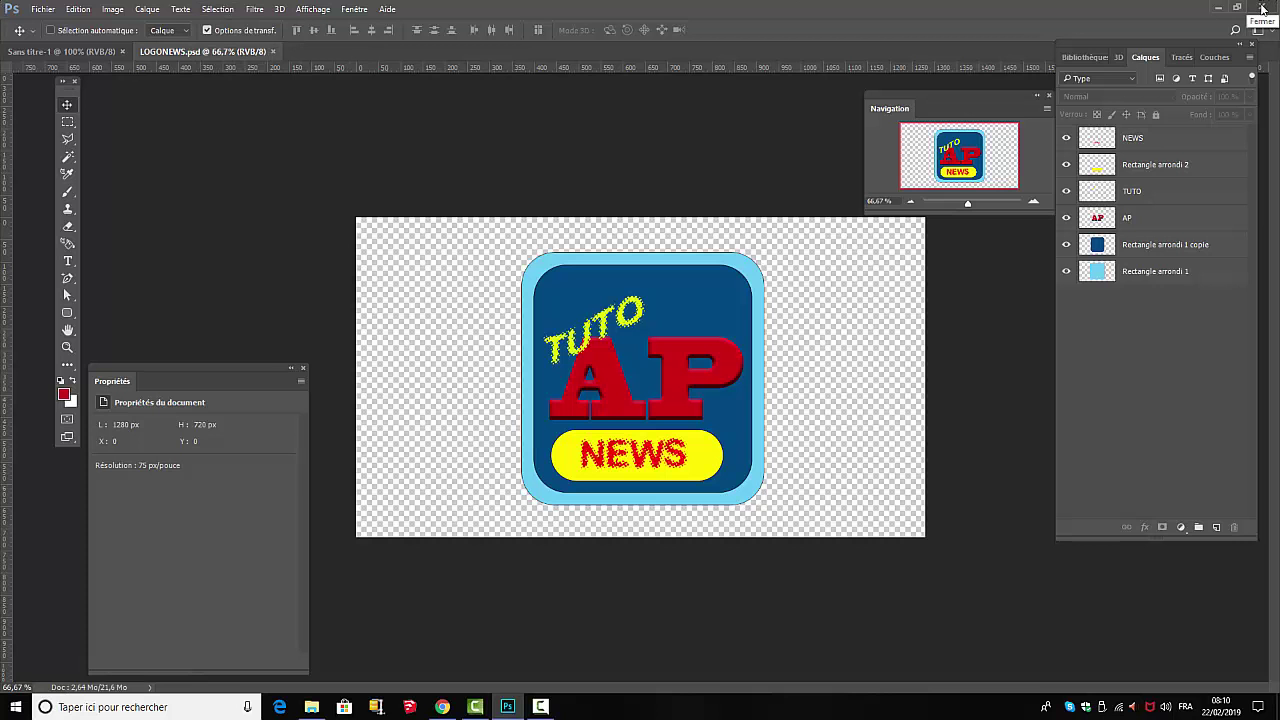
{"action": "left_click", "coordinate": [1262, 8]}
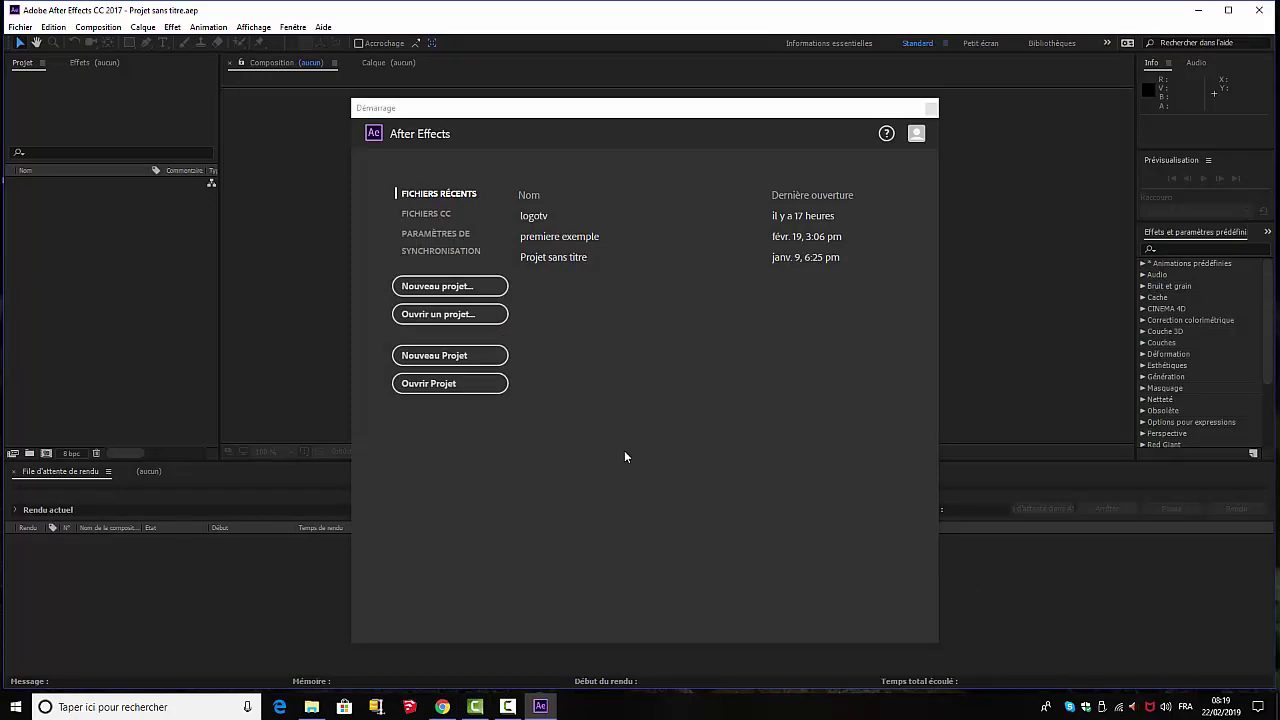
Step: Create a new project in After Effects and choose LOGONEWS.psd from the E: drive's news folder for import
{"action": "left_click", "coordinate": [432, 287]}
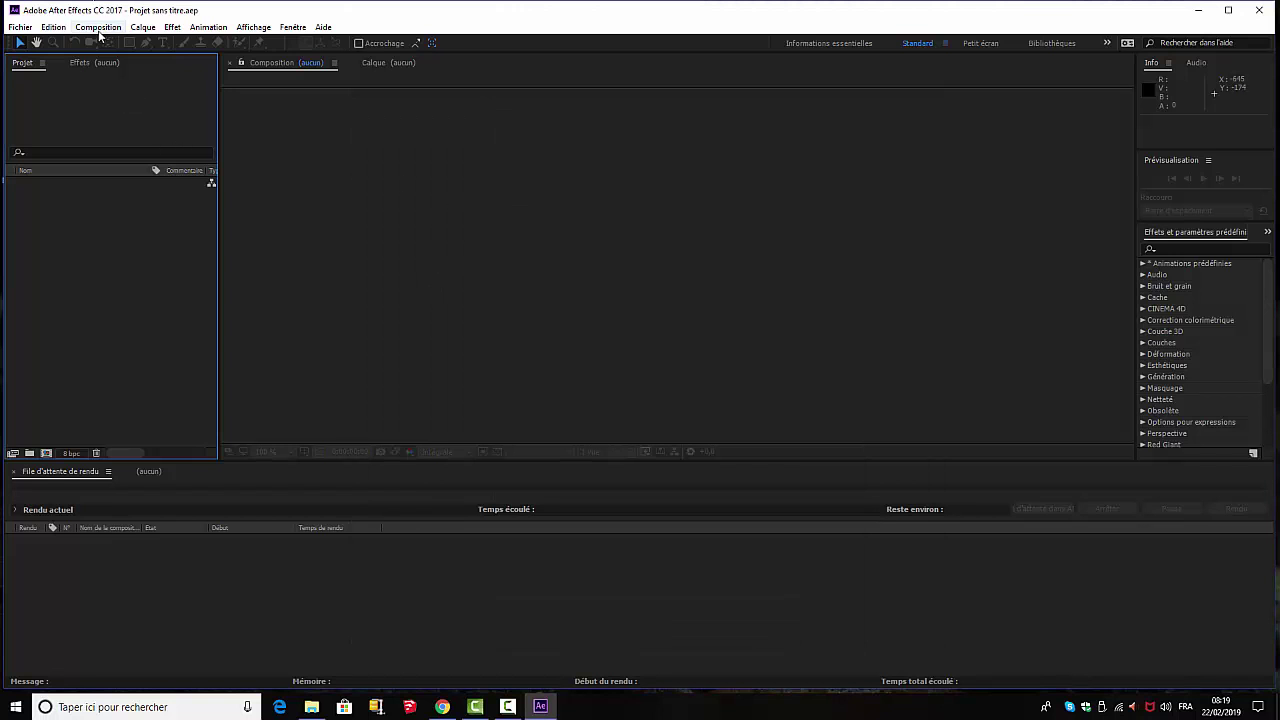
{"action": "double_click", "coordinate": [92, 292]}
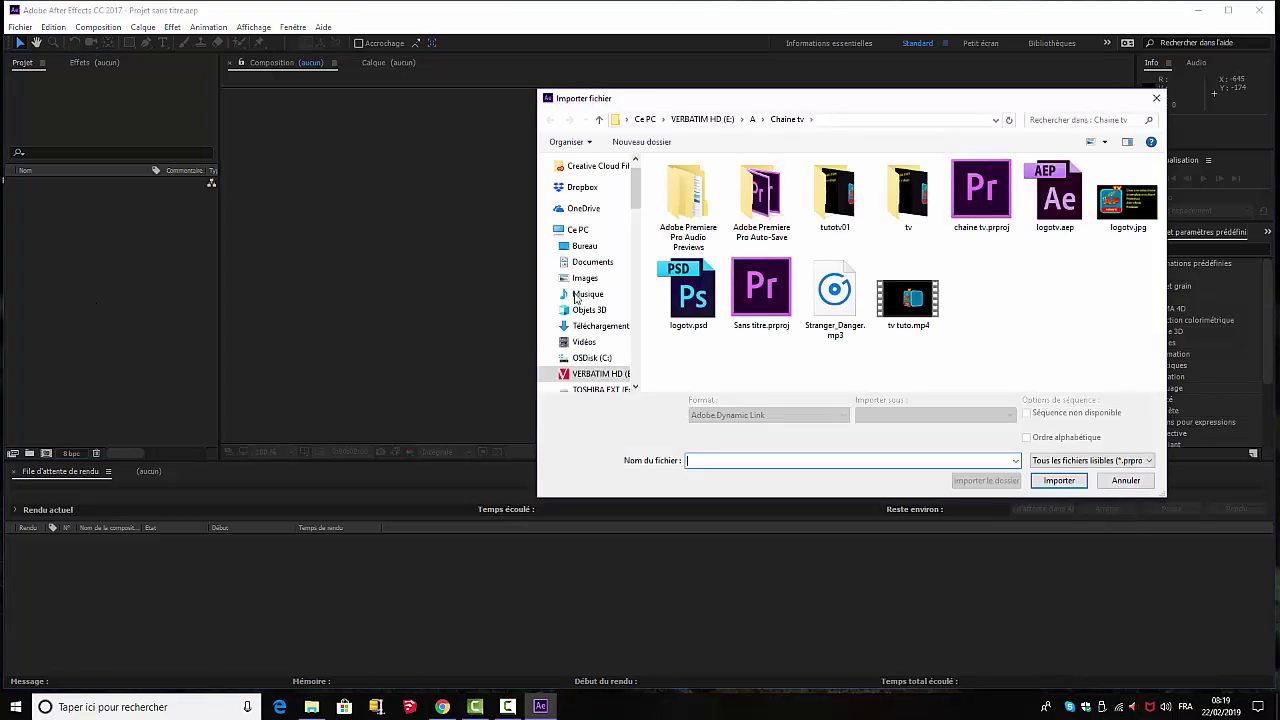
{"action": "left_click", "coordinate": [681, 121]}
{"action": "scroll", "coordinate": [730, 330], "scroll_direction": "down", "scroll_amount": 3}
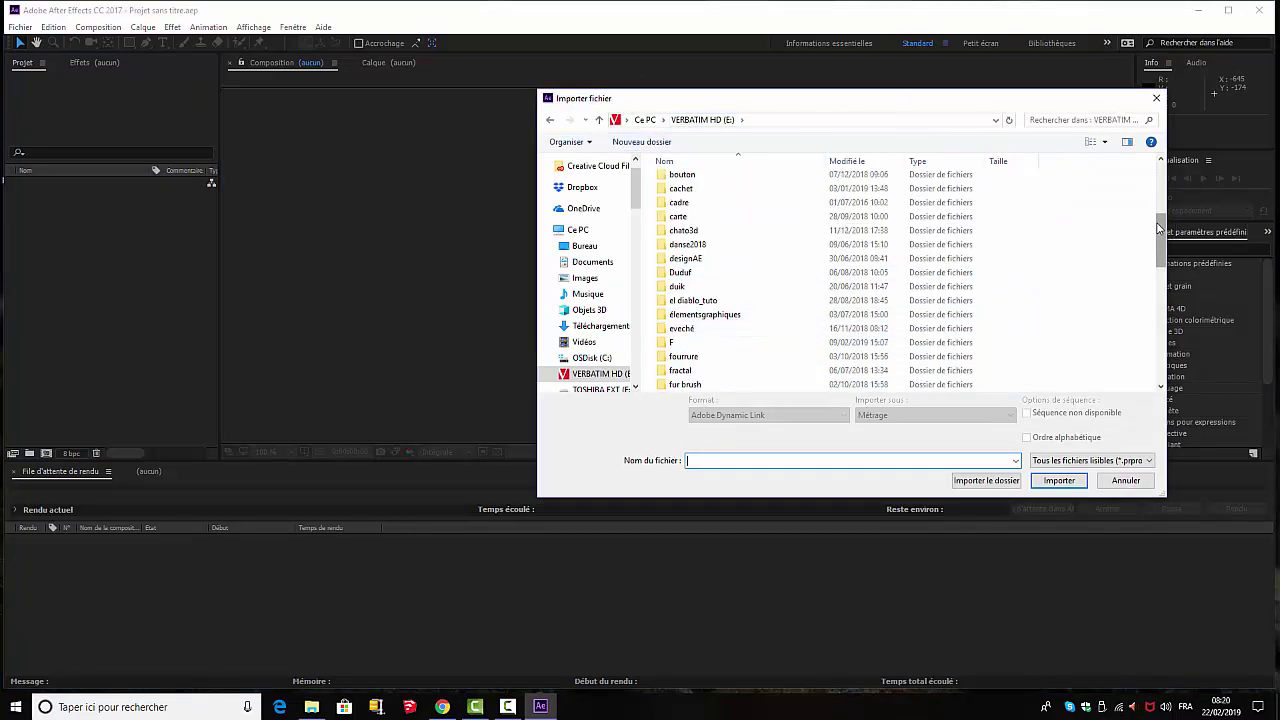
{"action": "left_click_drag", "start_coordinate": [1159, 229], "coordinate": [1167, 287]}
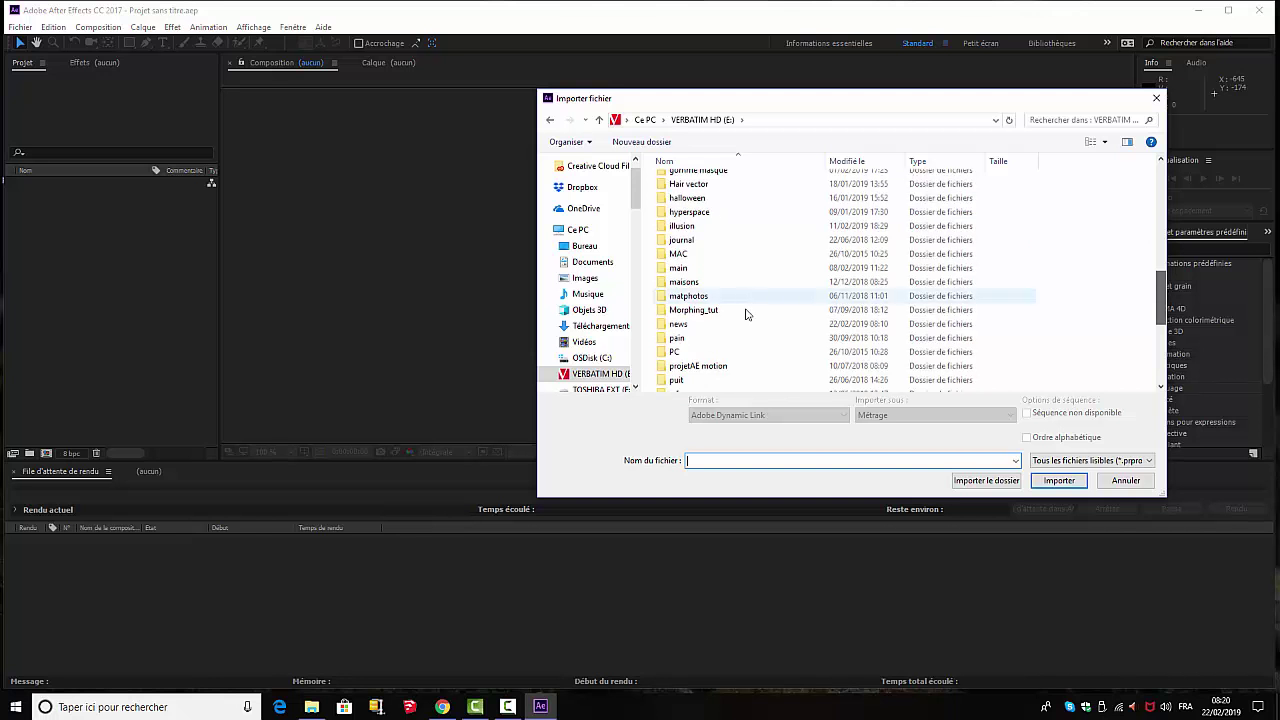
{"action": "double_click", "coordinate": [677, 325]}
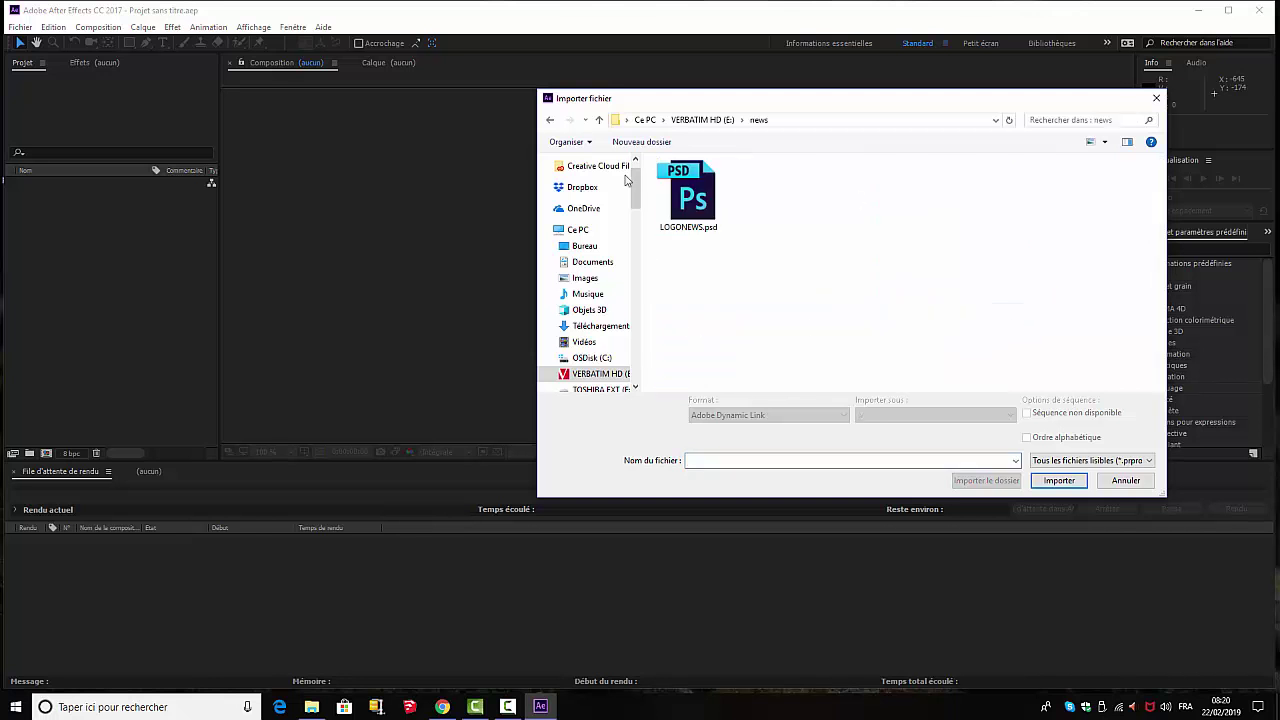
{"action": "left_click", "coordinate": [686, 200]}
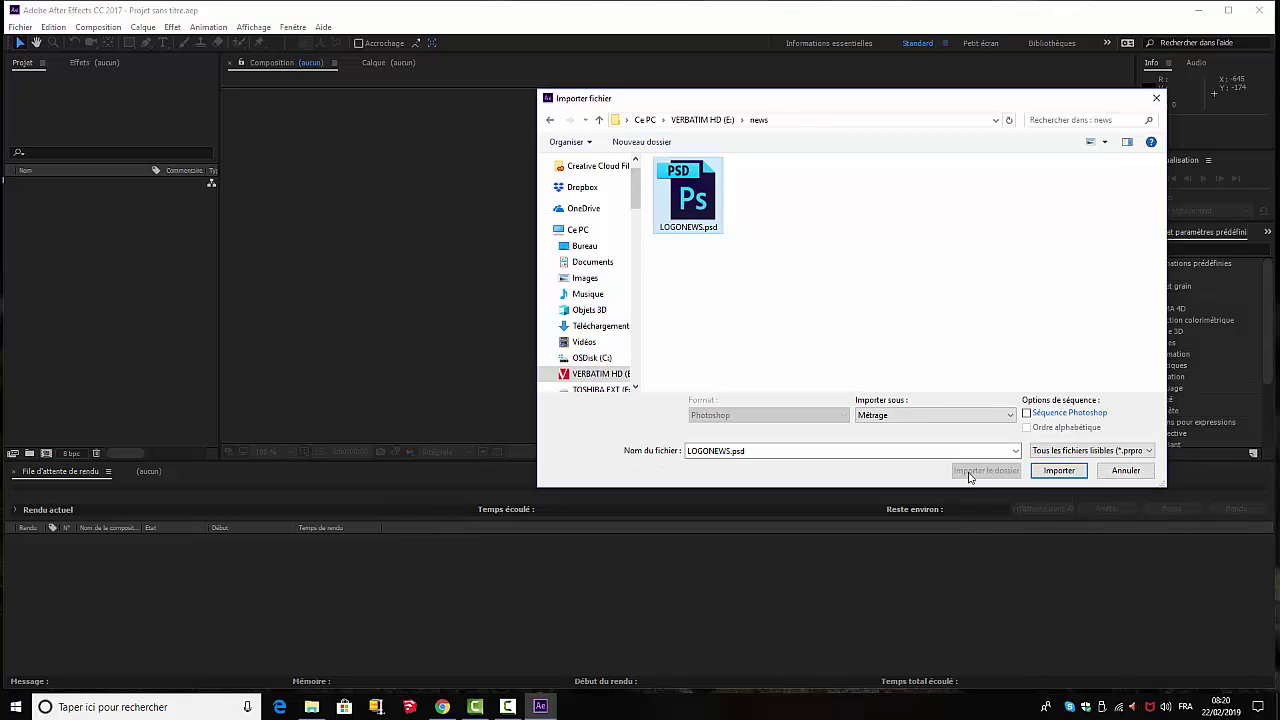
Step: Import the file as Composition – Conserver les tailles de calque with editable layer styles
{"action": "left_click", "coordinate": [1006, 416]}
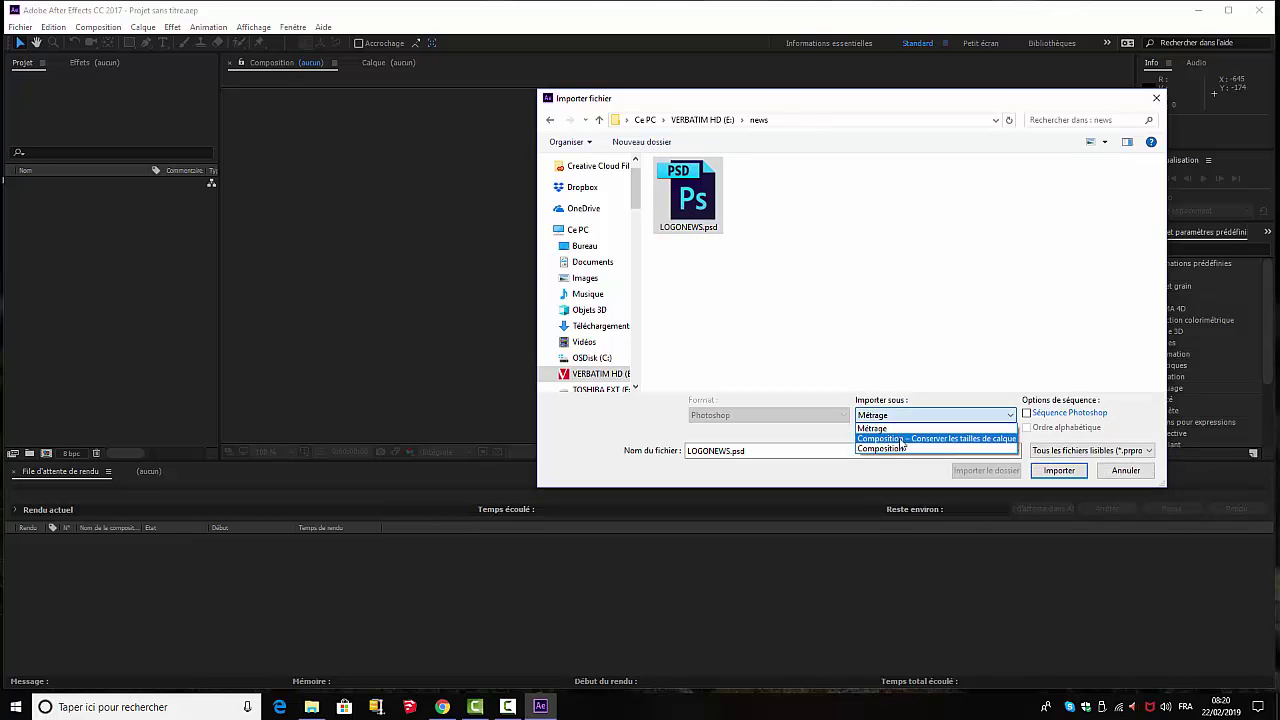
{"action": "left_click", "coordinate": [949, 440]}
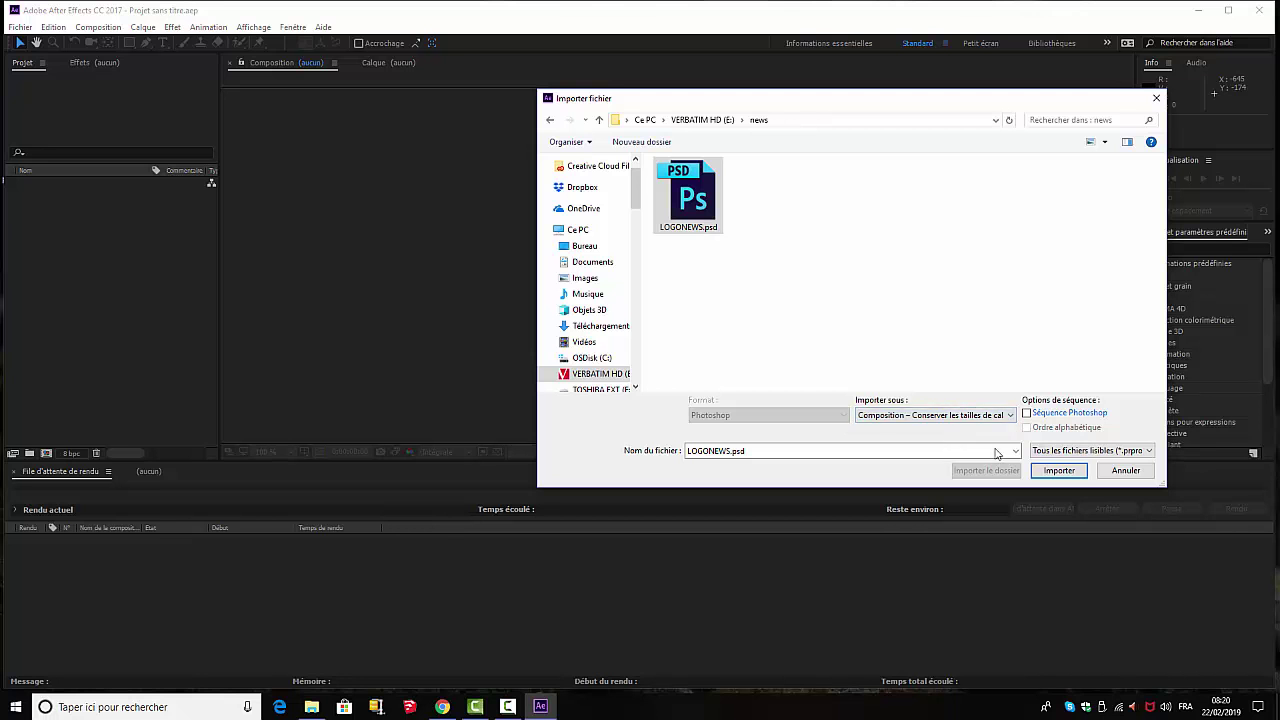
{"action": "left_click", "coordinate": [1048, 473]}
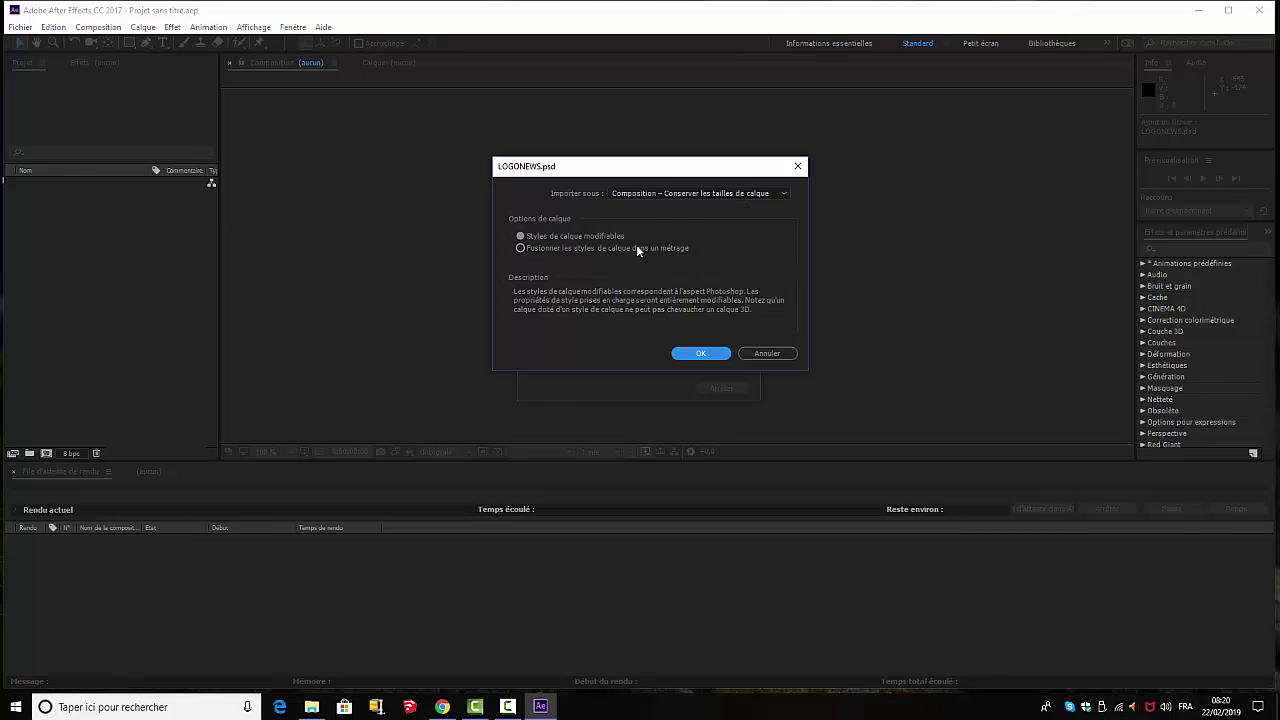
{"action": "left_click", "coordinate": [696, 356]}
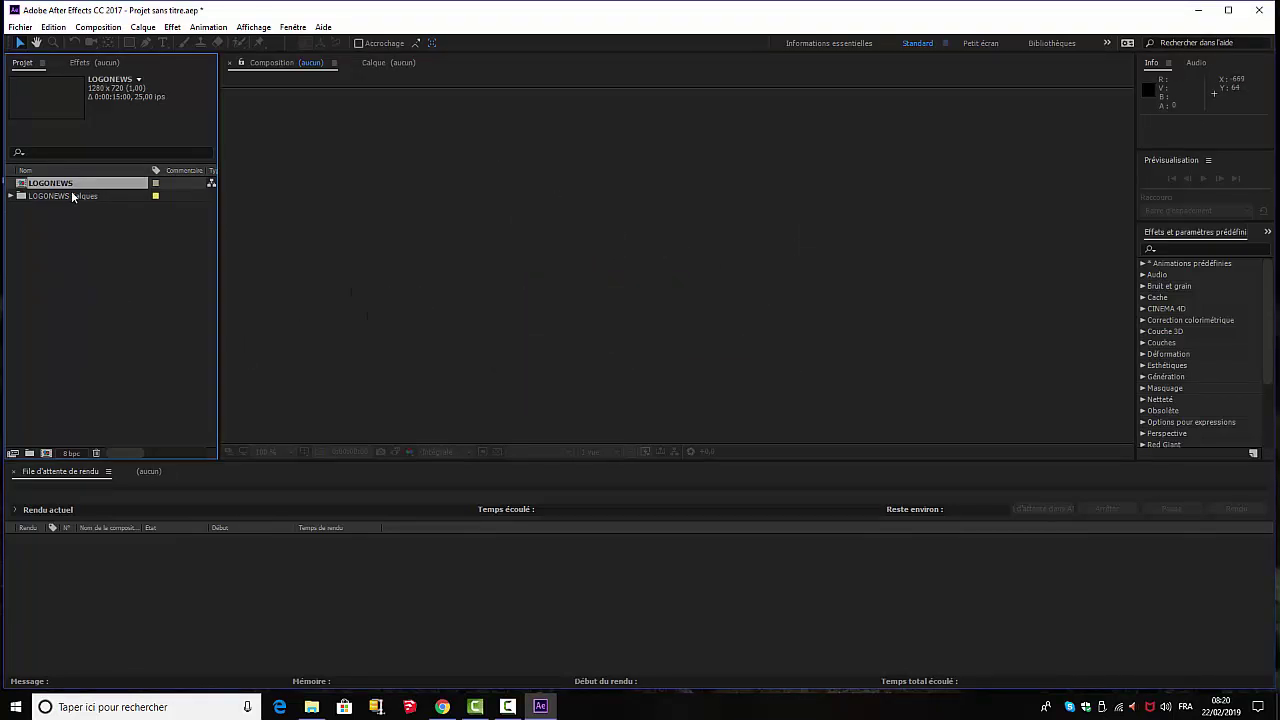
Step: Open the imported LOGONEWS composition and preview its playback
{"action": "double_click", "coordinate": [50, 186]}
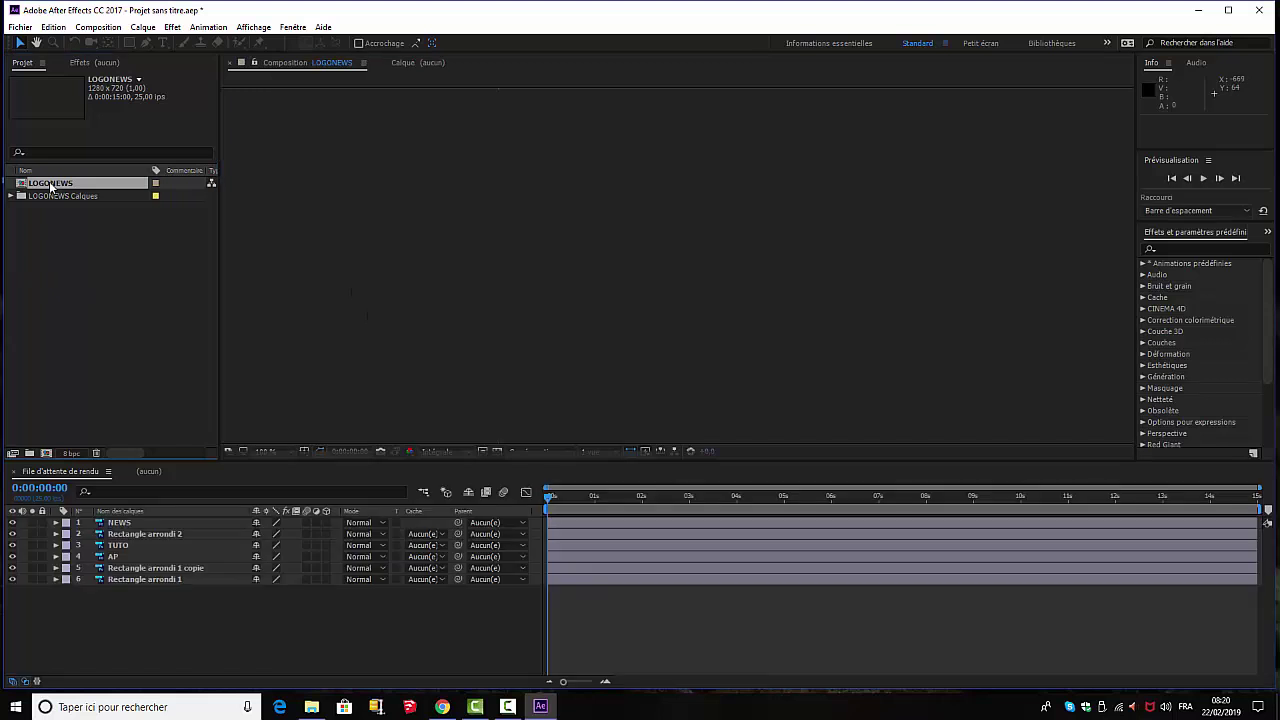
{"action": "key", "text": "space"}
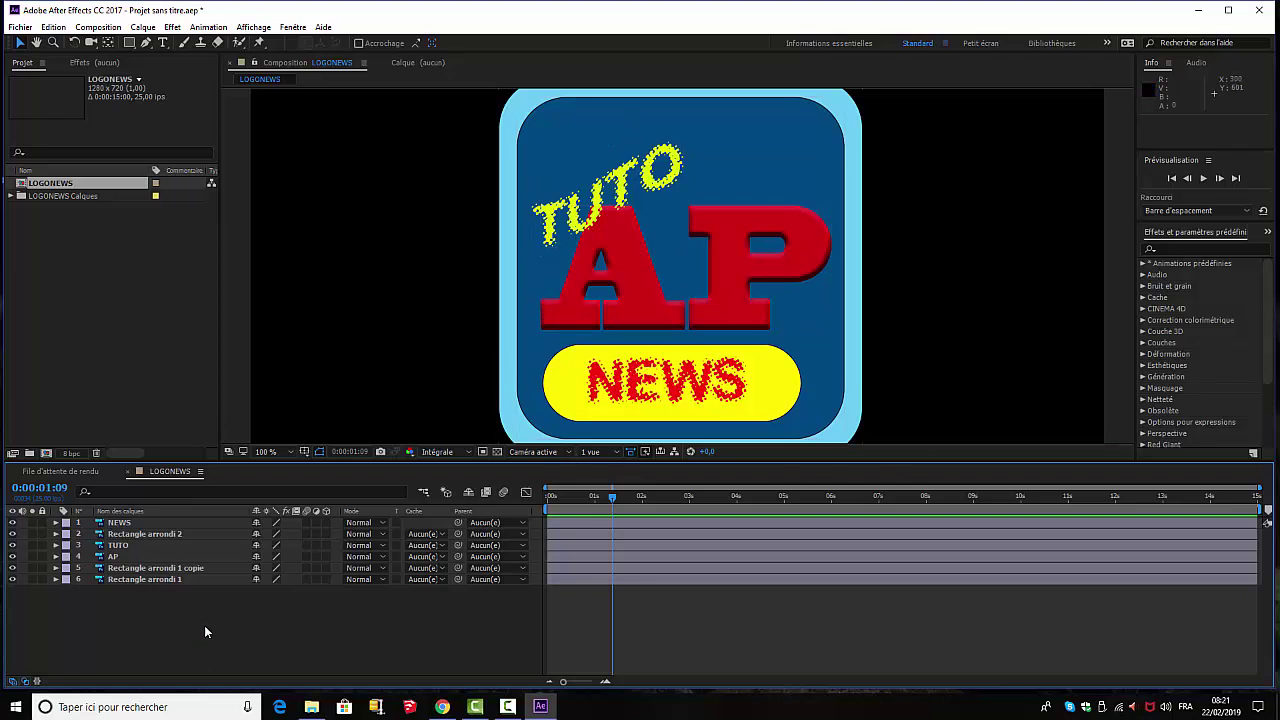
{"action": "left_click", "coordinate": [97, 292]}
Step: Rename the LOGONEWS composition as LOGONEWS face
{"action": "left_click", "coordinate": [51, 184]}
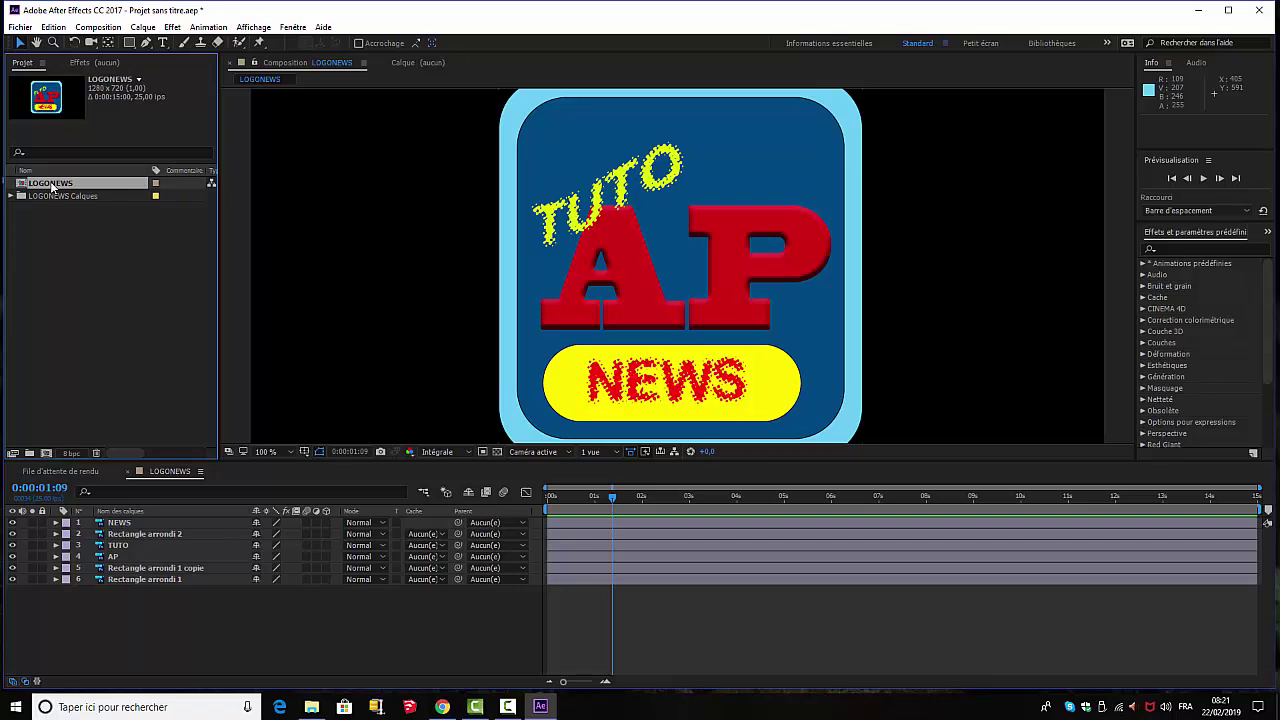
{"action": "right_click", "coordinate": [51, 186]}
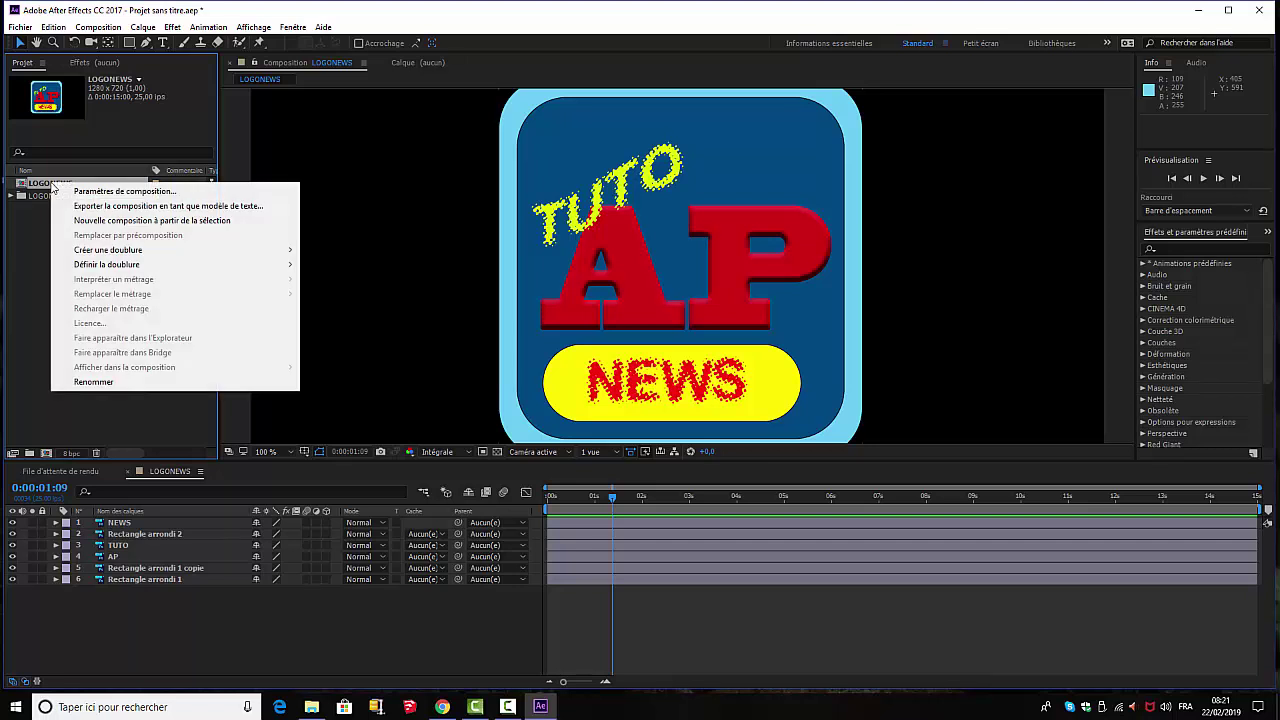
{"action": "left_click", "coordinate": [91, 383]}
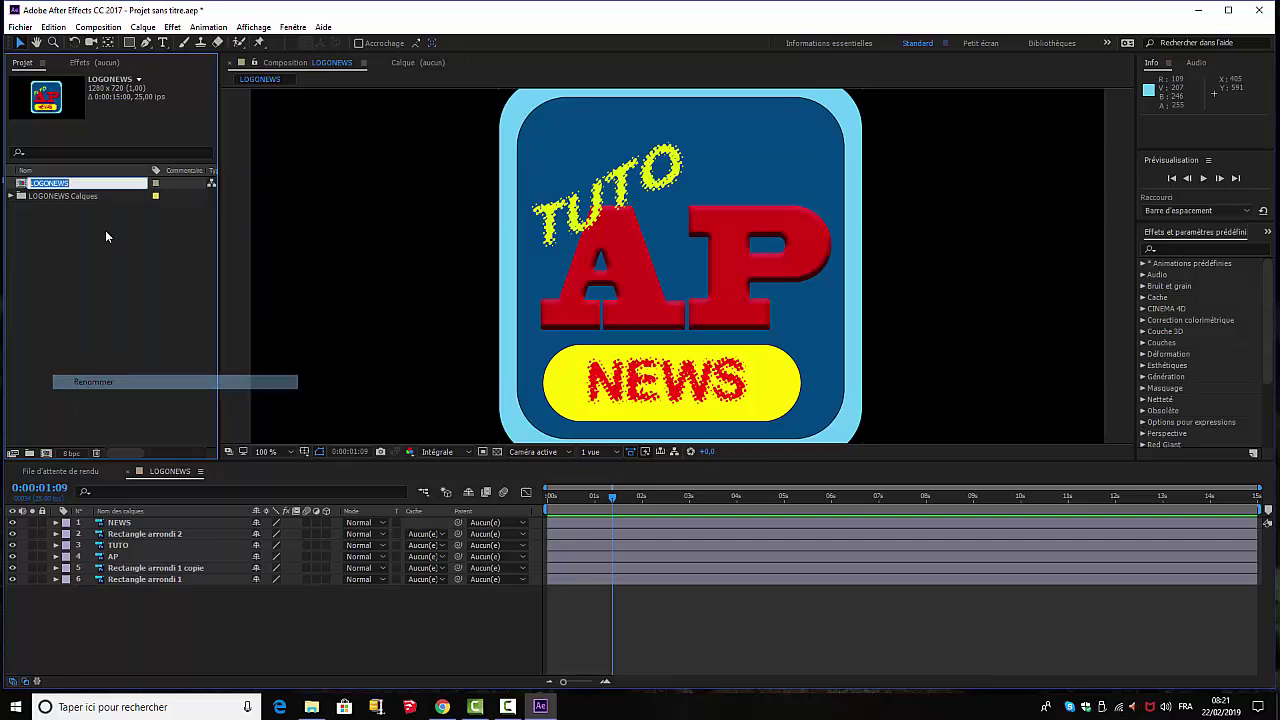
{"action": "left_click", "coordinate": [75, 182]}
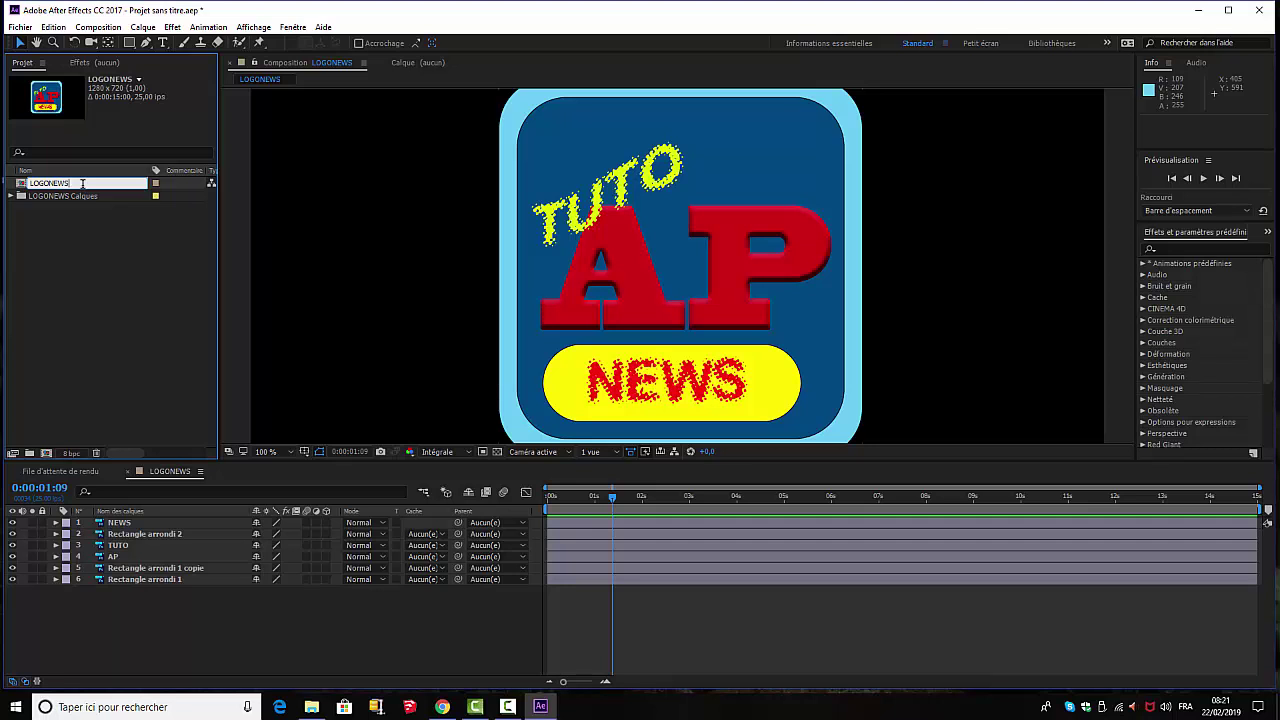
{"action": "type", "text": "face"}
{"action": "left_click", "coordinate": [60, 282]}
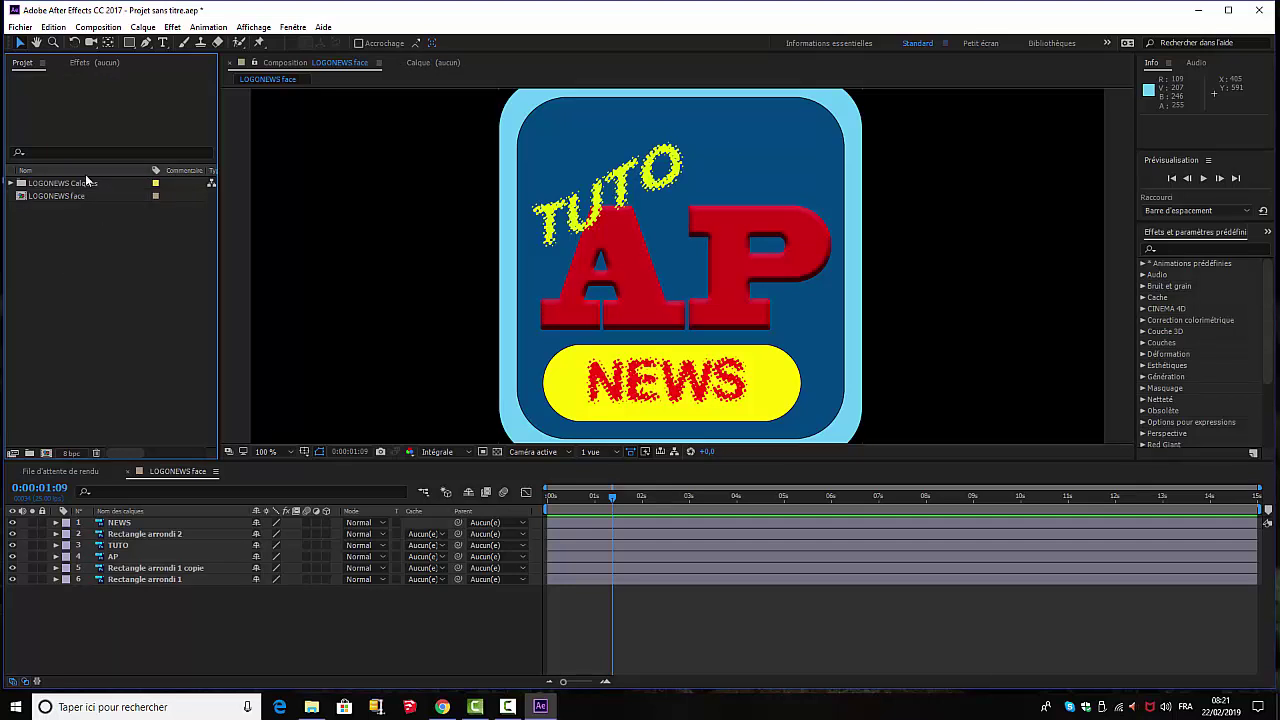
{"action": "left_click", "coordinate": [55, 197]}
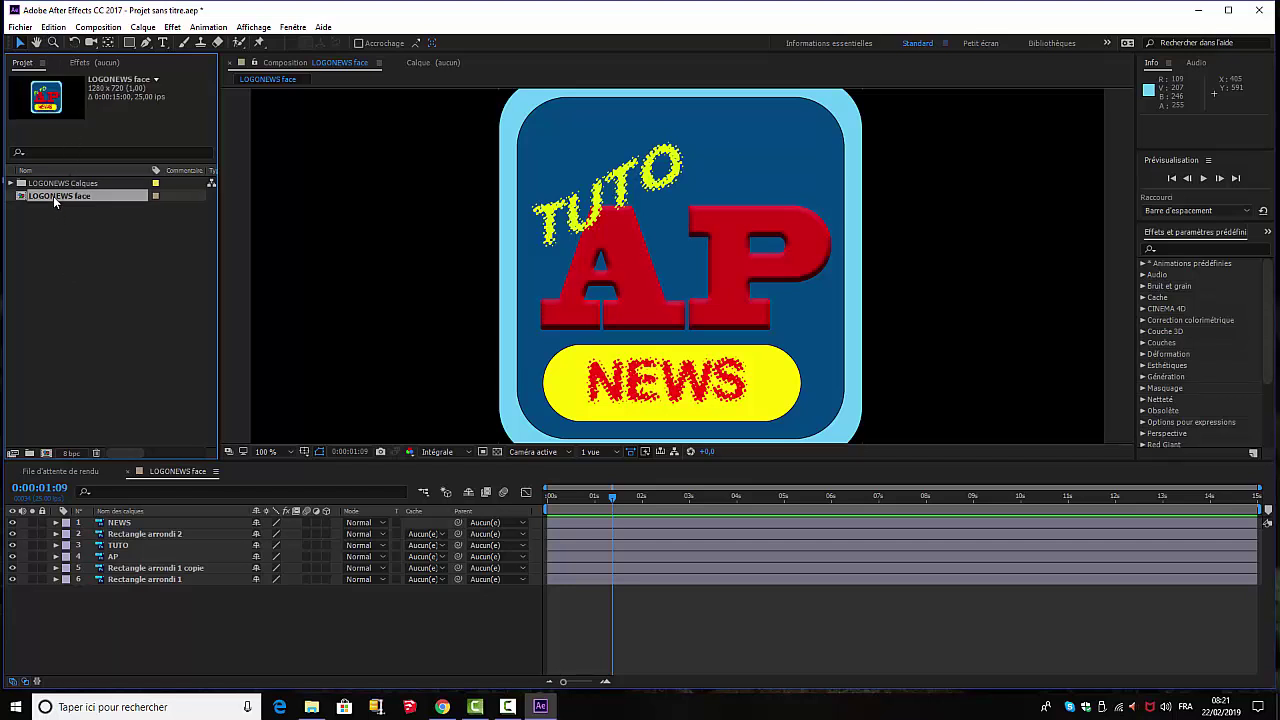
{"action": "left_click", "coordinate": [53, 27]}
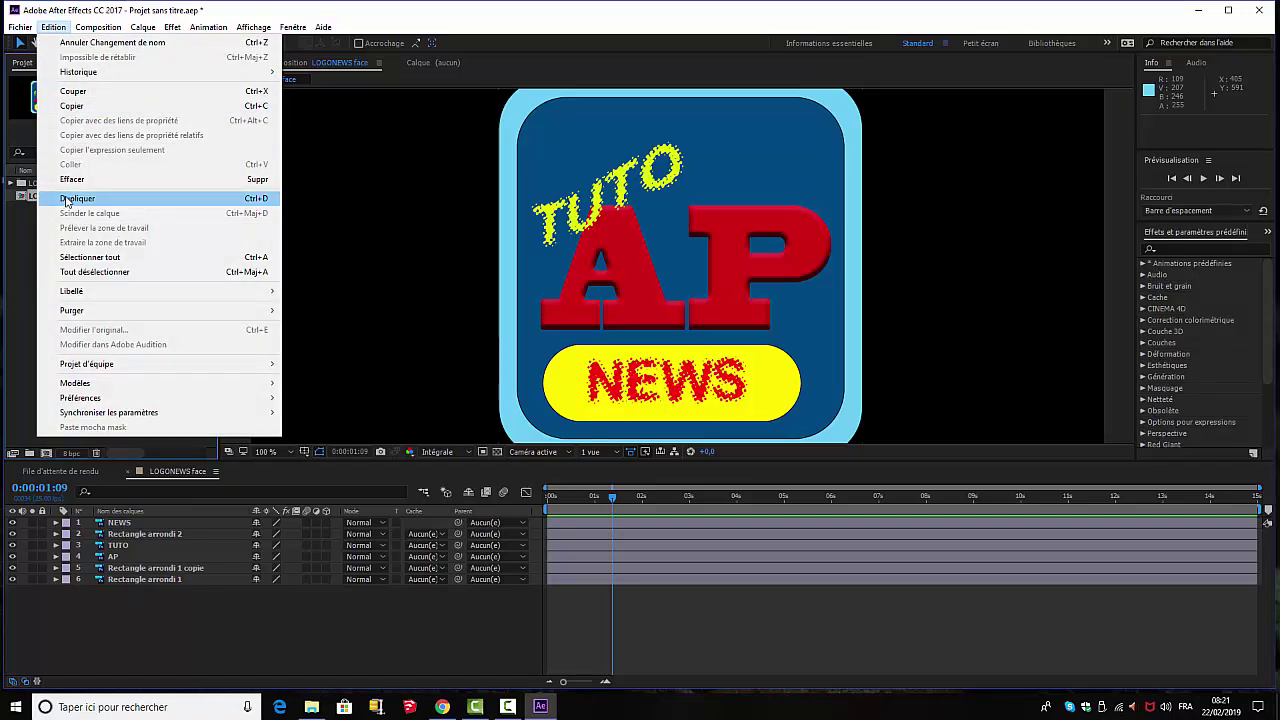
{"action": "left_click", "coordinate": [18, 256]}
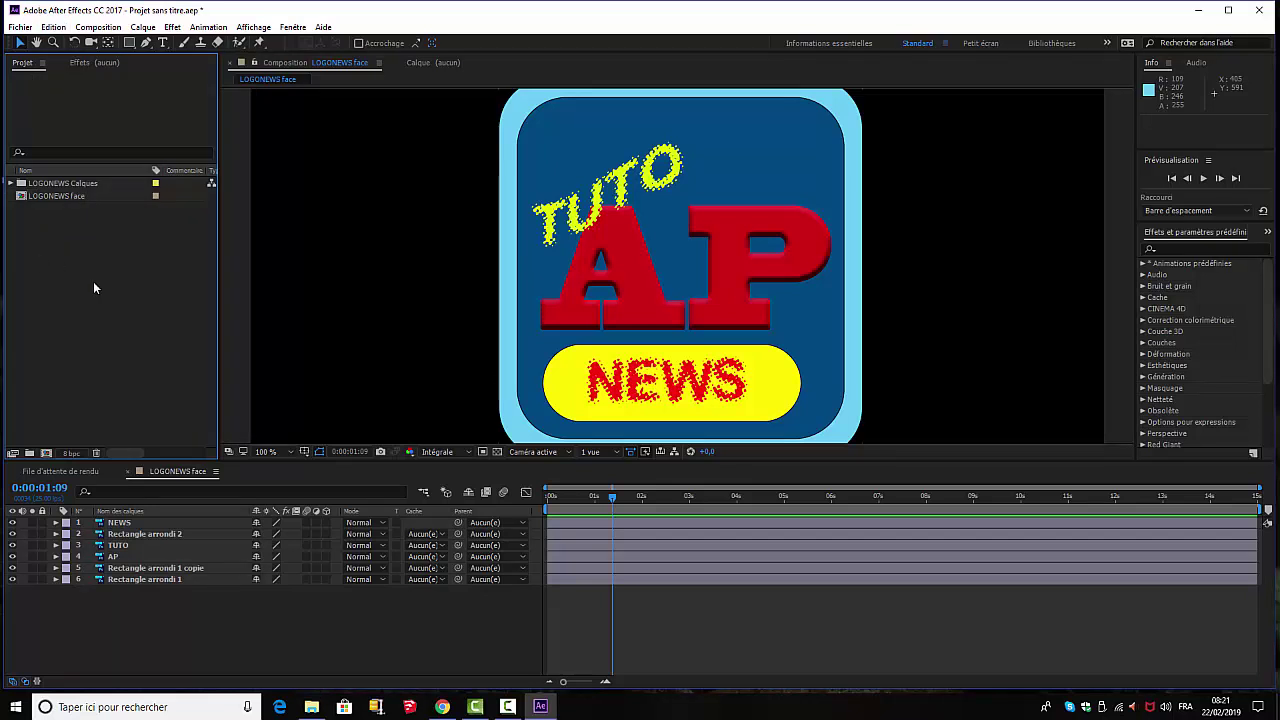
Step: Duplicate the LOGONEWS face composition and rename the copy as LOGONEWS droite
{"action": "left_click", "coordinate": [71, 197]}
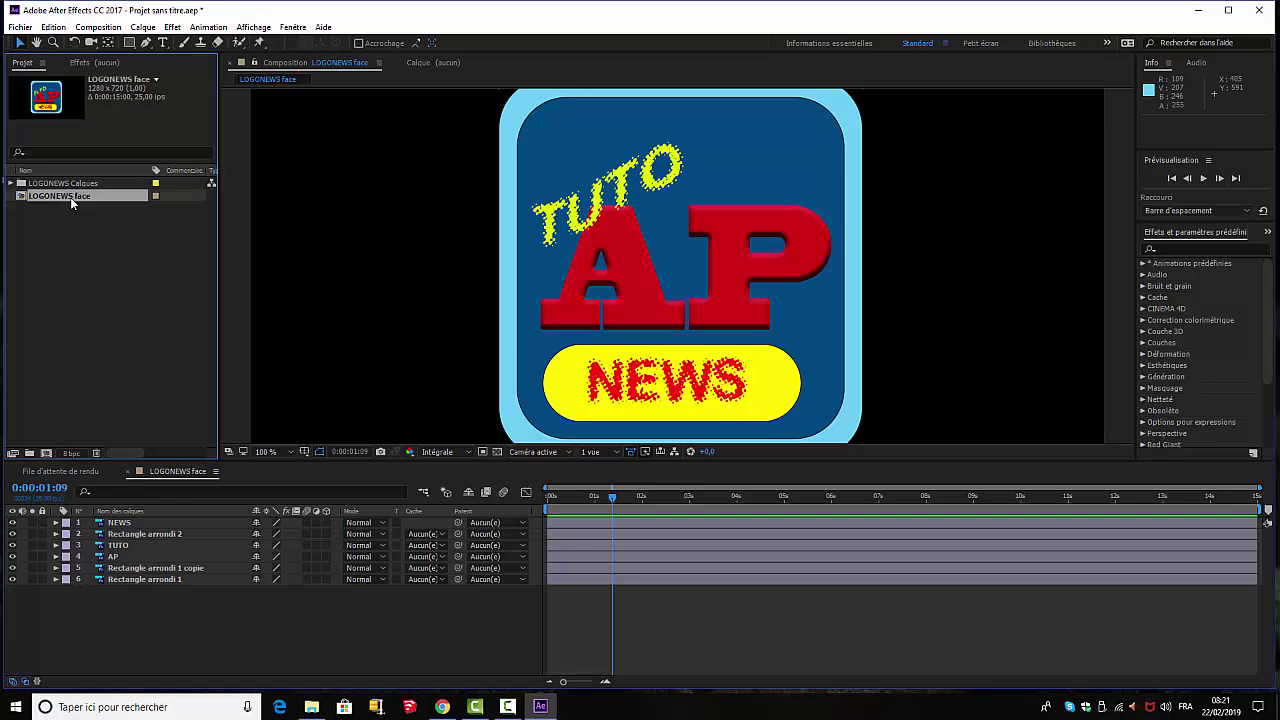
{"action": "key", "text": "ctrl+d"}
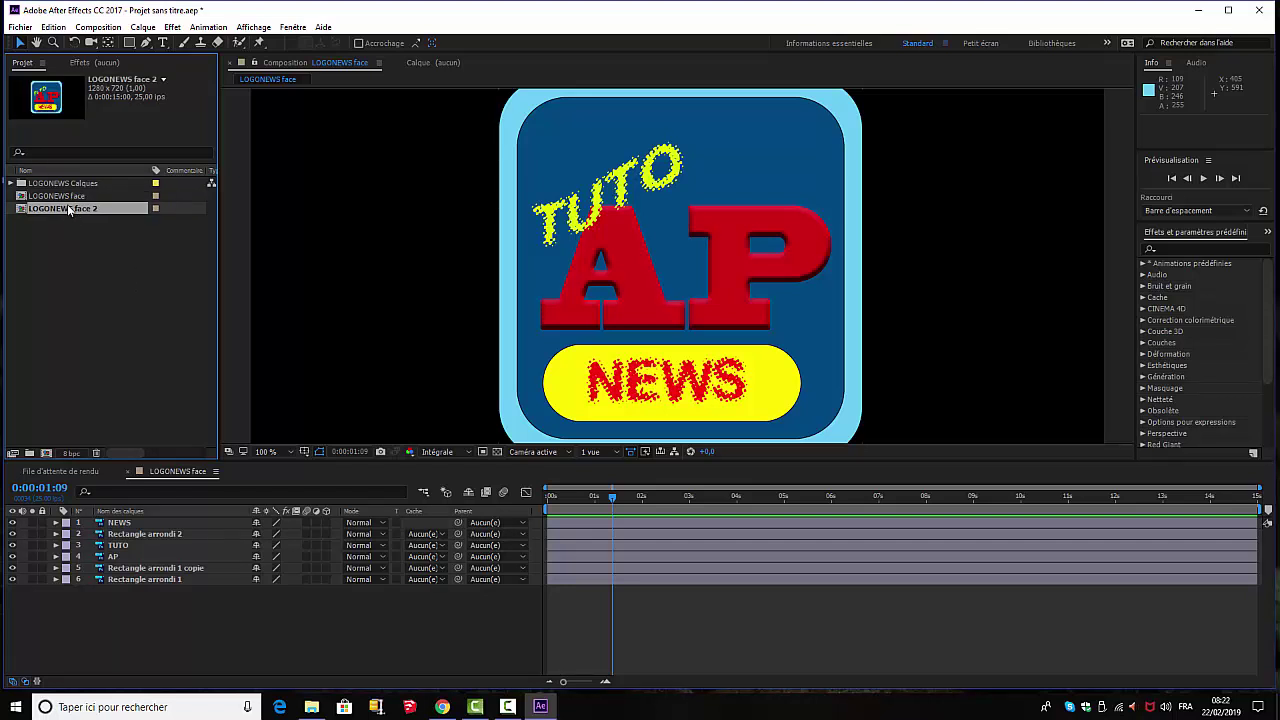
{"action": "right_click", "coordinate": [70, 209]}
{"action": "left_click", "coordinate": [122, 409]}
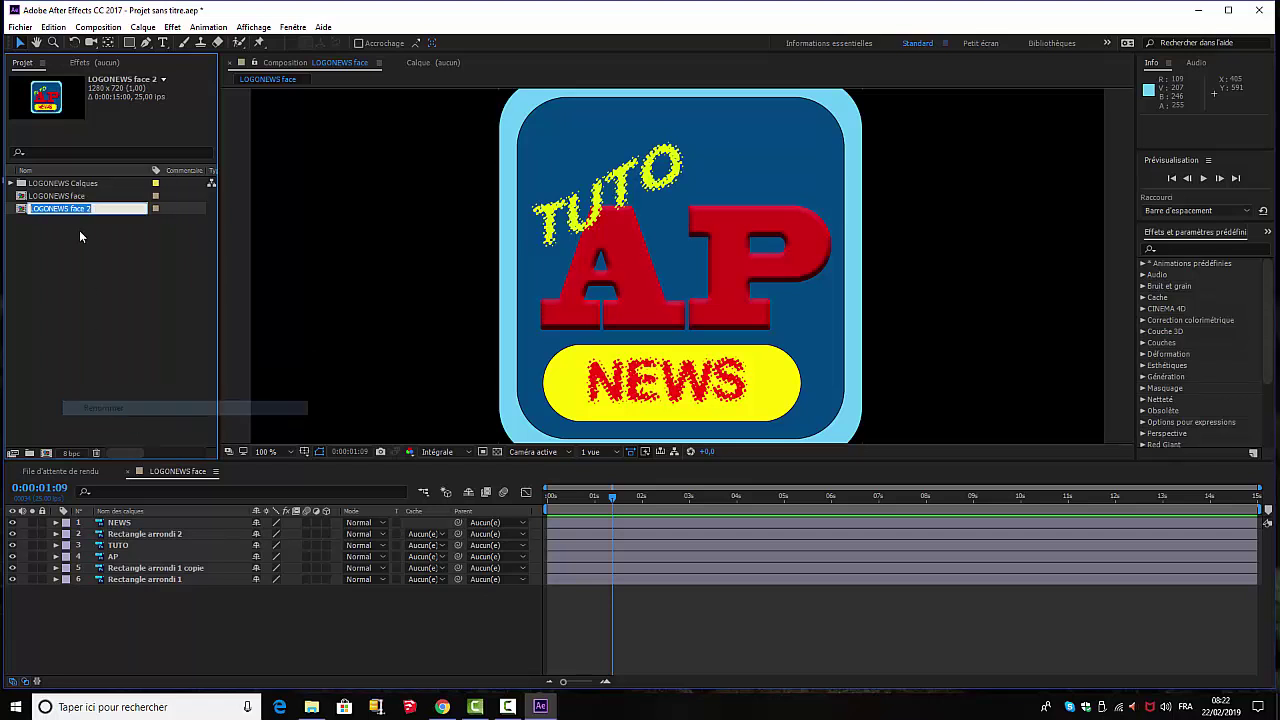
{"action": "left_click", "coordinate": [99, 208]}
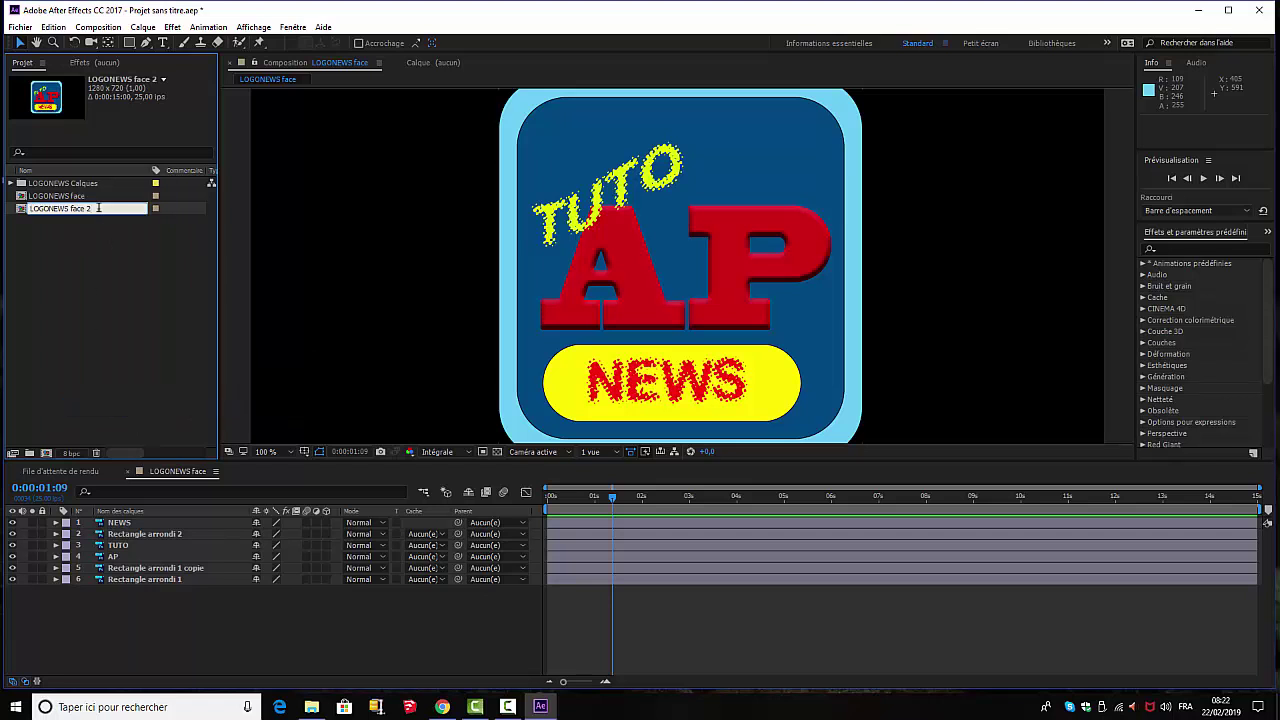
{"action": "key", "text": "BackSpace"}
{"action": "key", "text": "BackSpace"}
{"action": "key", "text": "BackSpace"}
{"action": "key", "text": "BackSpace"}
{"action": "key", "text": "BackSpace"}
{"action": "type", "text": "droite"}
{"action": "left_click", "coordinate": [87, 258]}
Step: Duplicate the LOGONEWS face composition again and rename the copy as LOGONEWS gauche
{"action": "right_click", "coordinate": [38, 209]}
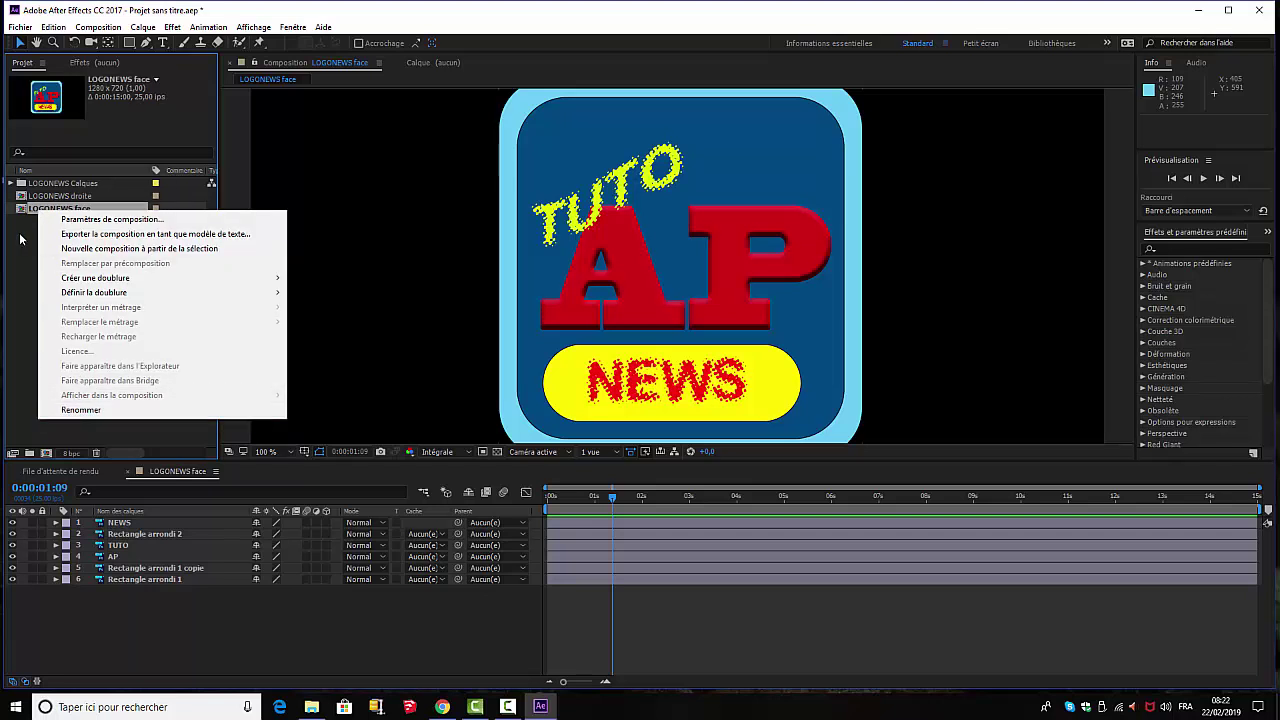
{"action": "left_click", "coordinate": [18, 258]}
{"action": "left_click", "coordinate": [59, 197]}
{"action": "left_click", "coordinate": [53, 208]}
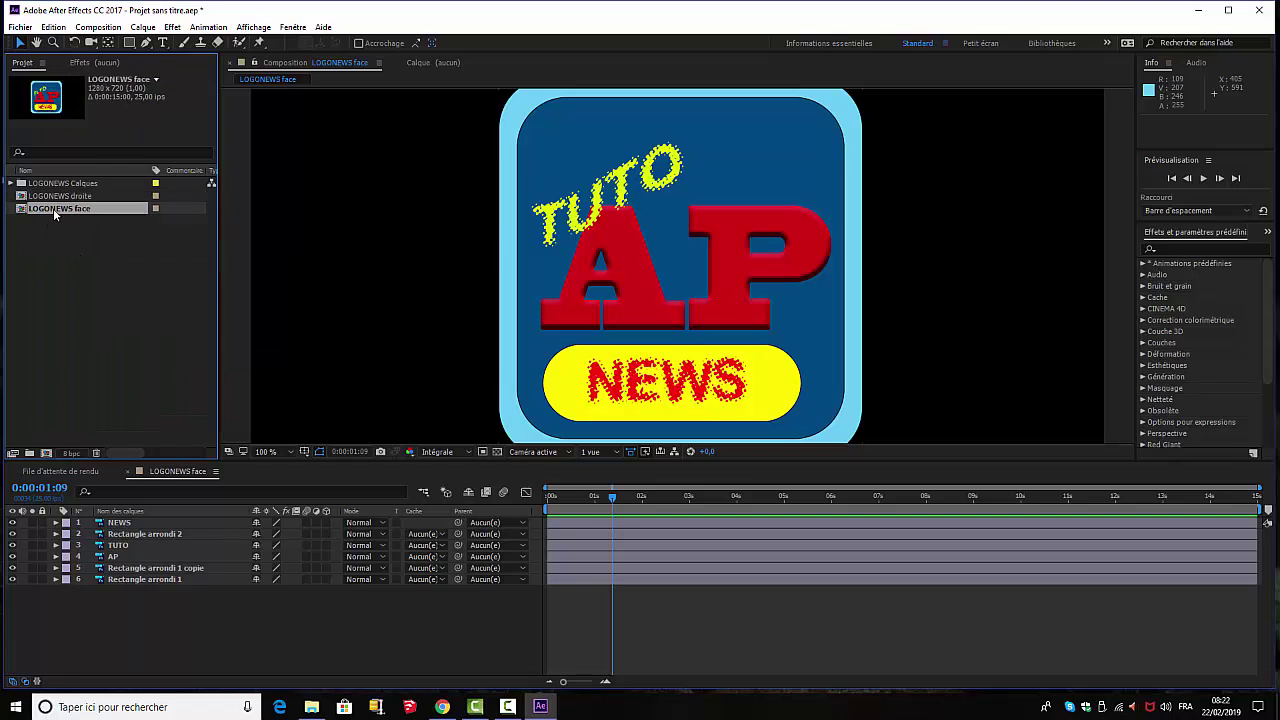
{"action": "key", "text": "ctrl+d"}
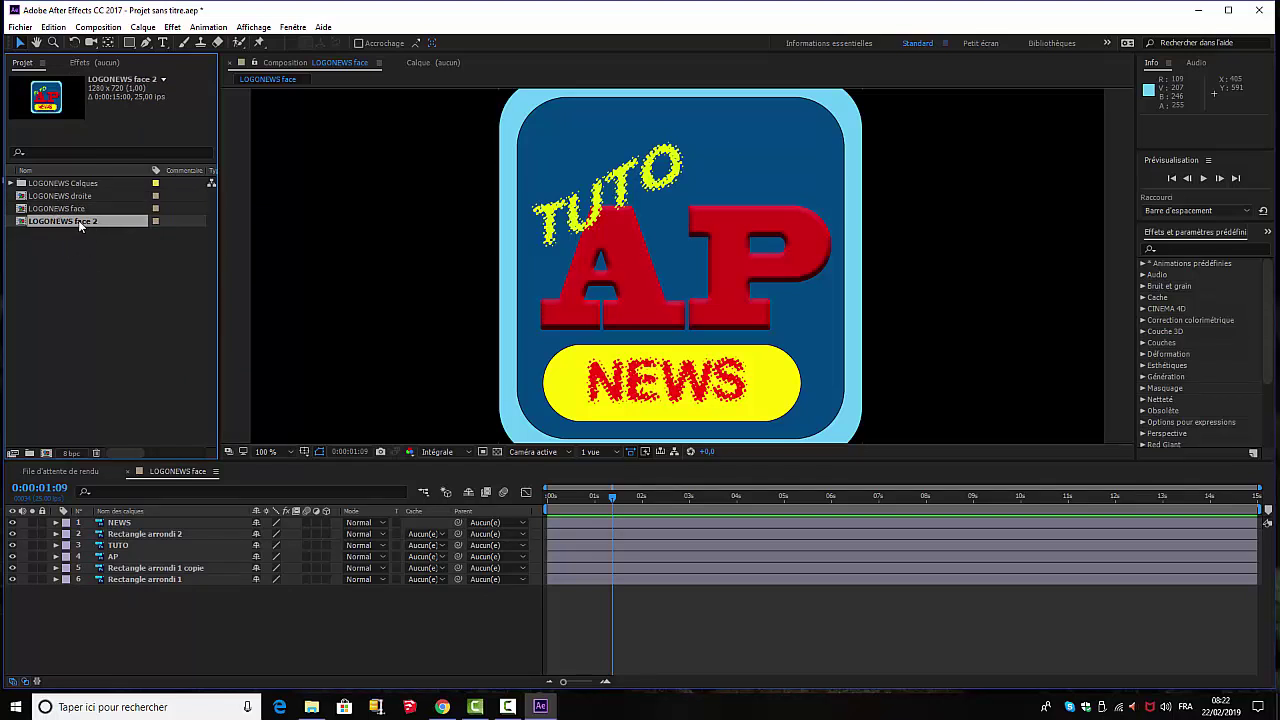
{"action": "right_click", "coordinate": [79, 218]}
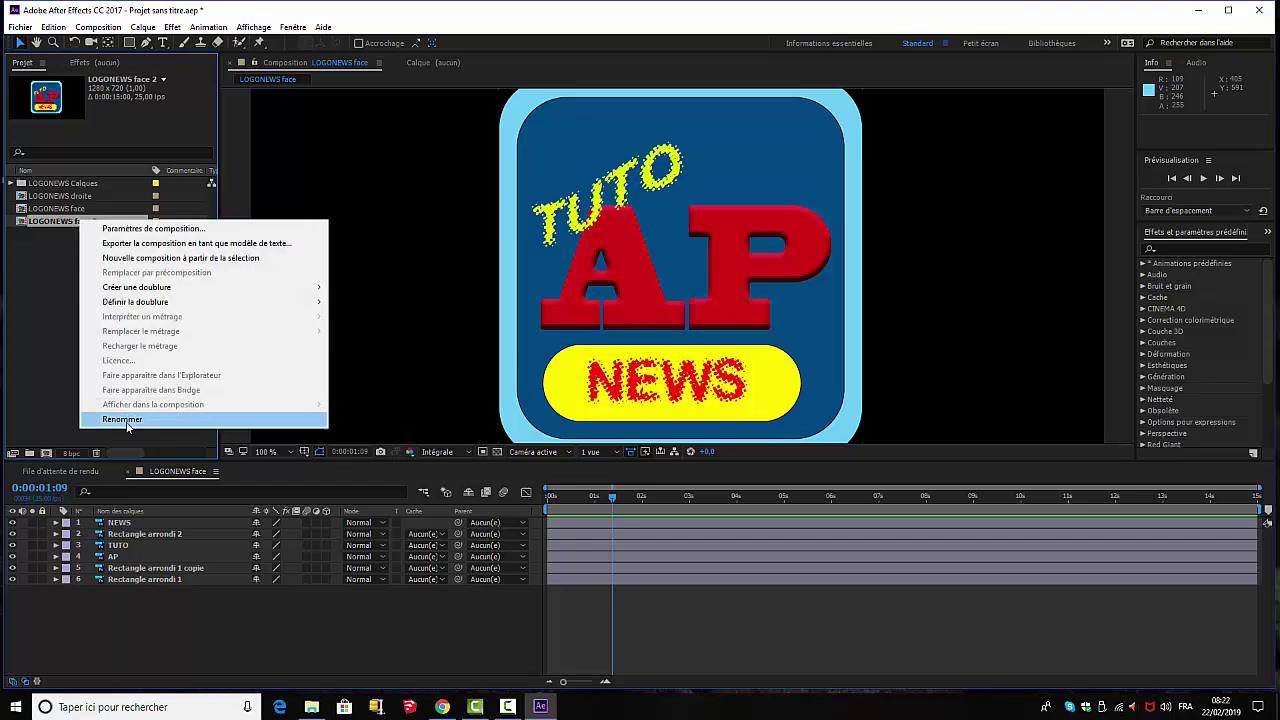
{"action": "left_click", "coordinate": [122, 419]}
{"action": "left_click_drag", "start_coordinate": [95, 221], "coordinate": [71, 221]}
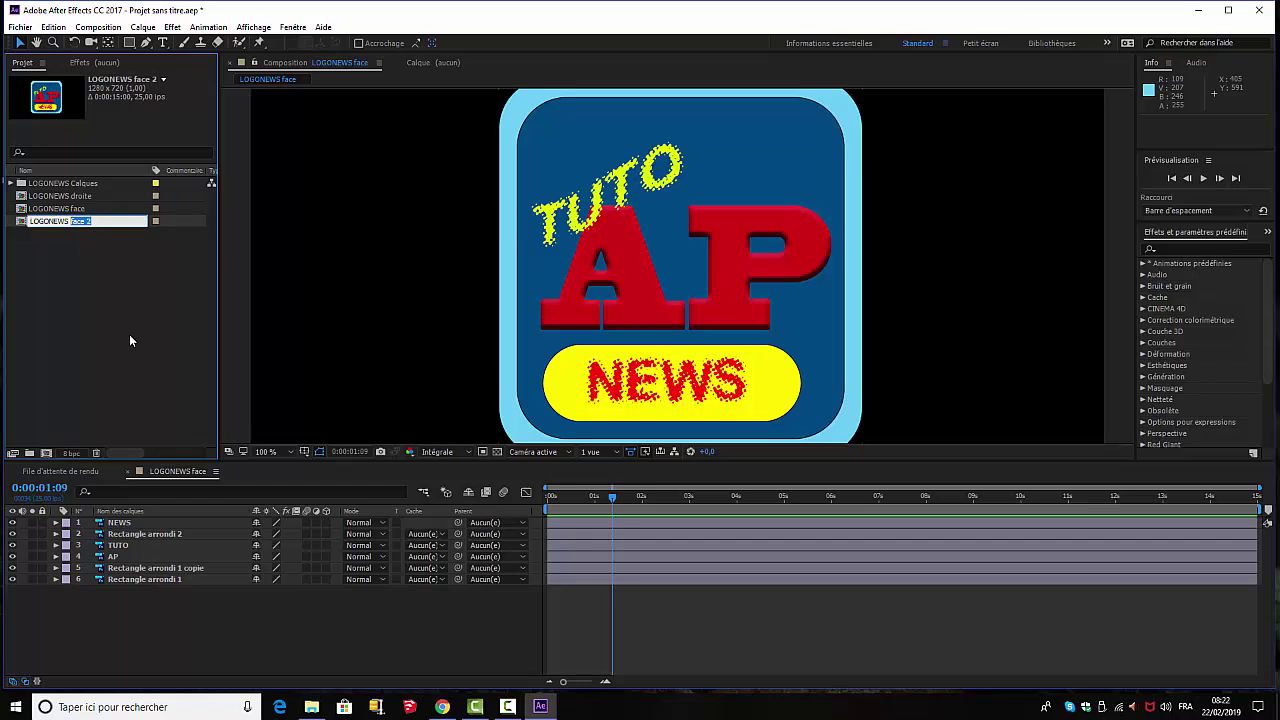
{"action": "type", "text": "gauche"}
{"action": "left_click", "coordinate": [123, 308]}
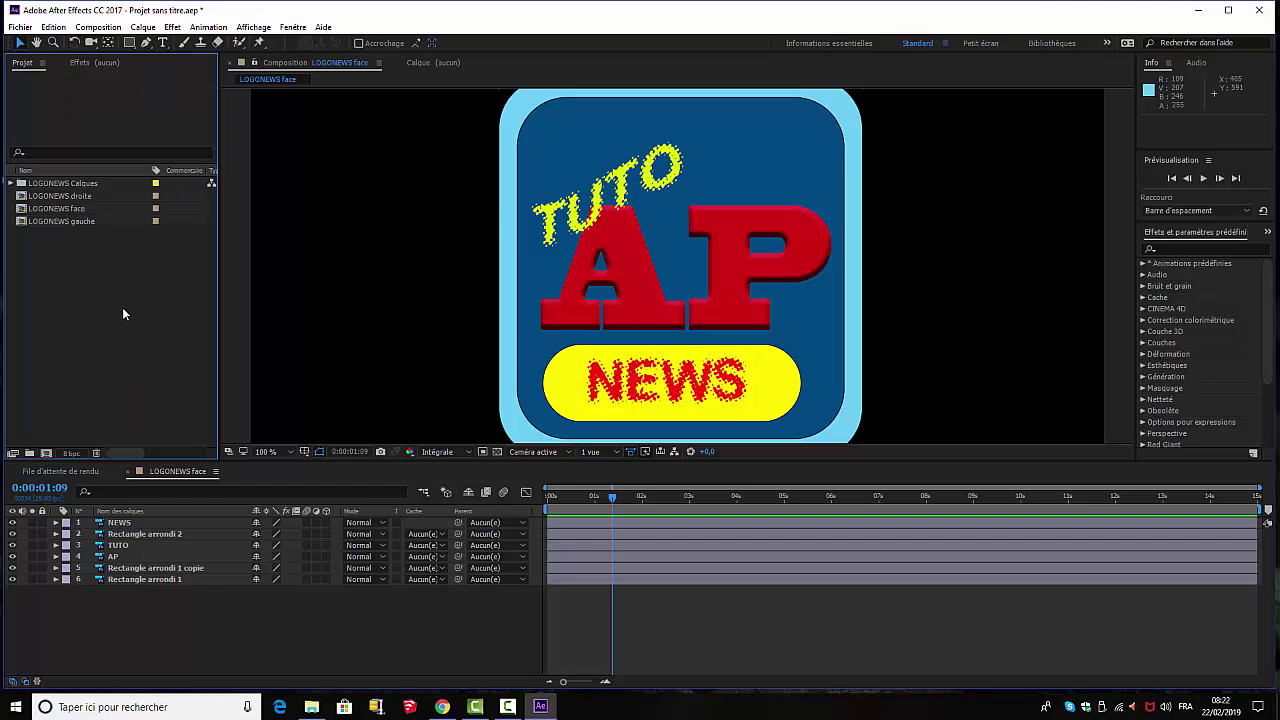
Step: Create a new composition with the HDV/HDTV 720 25 preset and a duration of 0:00:15:00, keeping the default name
{"action": "left_click", "coordinate": [100, 28]}
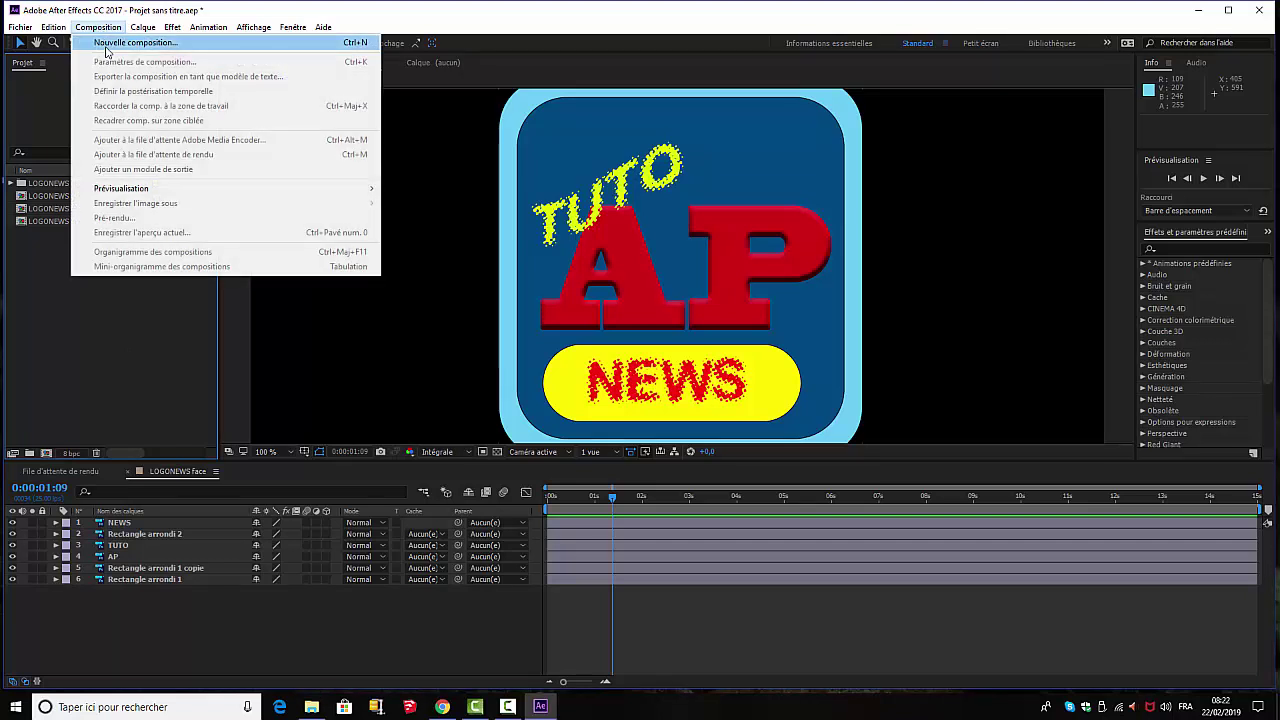
{"action": "left_click", "coordinate": [108, 43]}
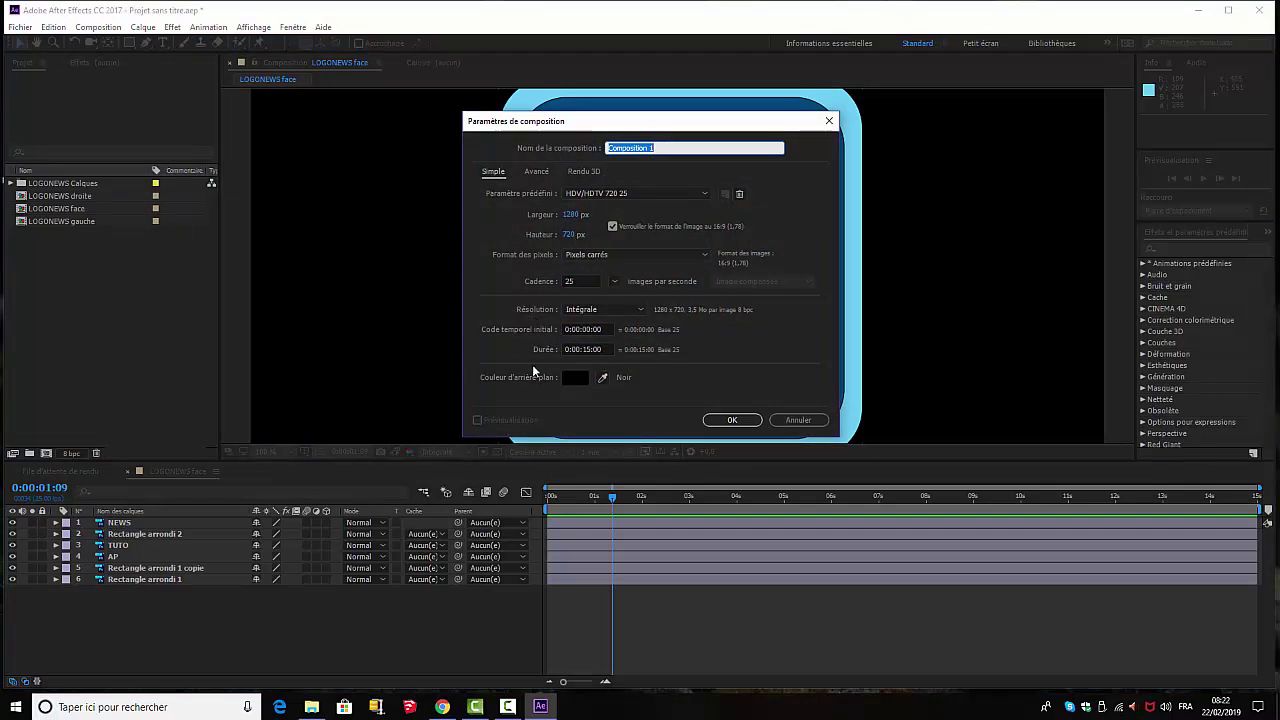
{"action": "left_click", "coordinate": [729, 422]}
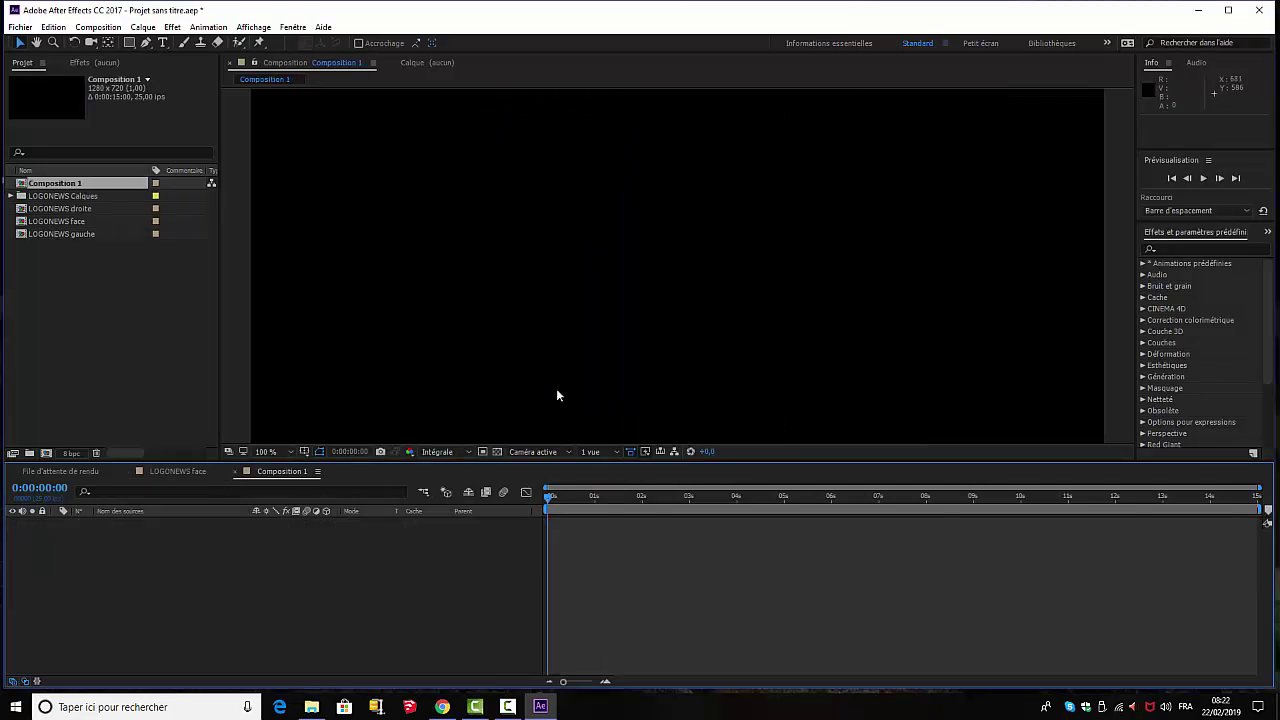
Step: Add LOGONEWS face as a layer in Composition 1 and set its scale to 60%
{"action": "left_click", "coordinate": [57, 224]}
{"action": "left_click_drag", "start_coordinate": [57, 226], "coordinate": [105, 558]}
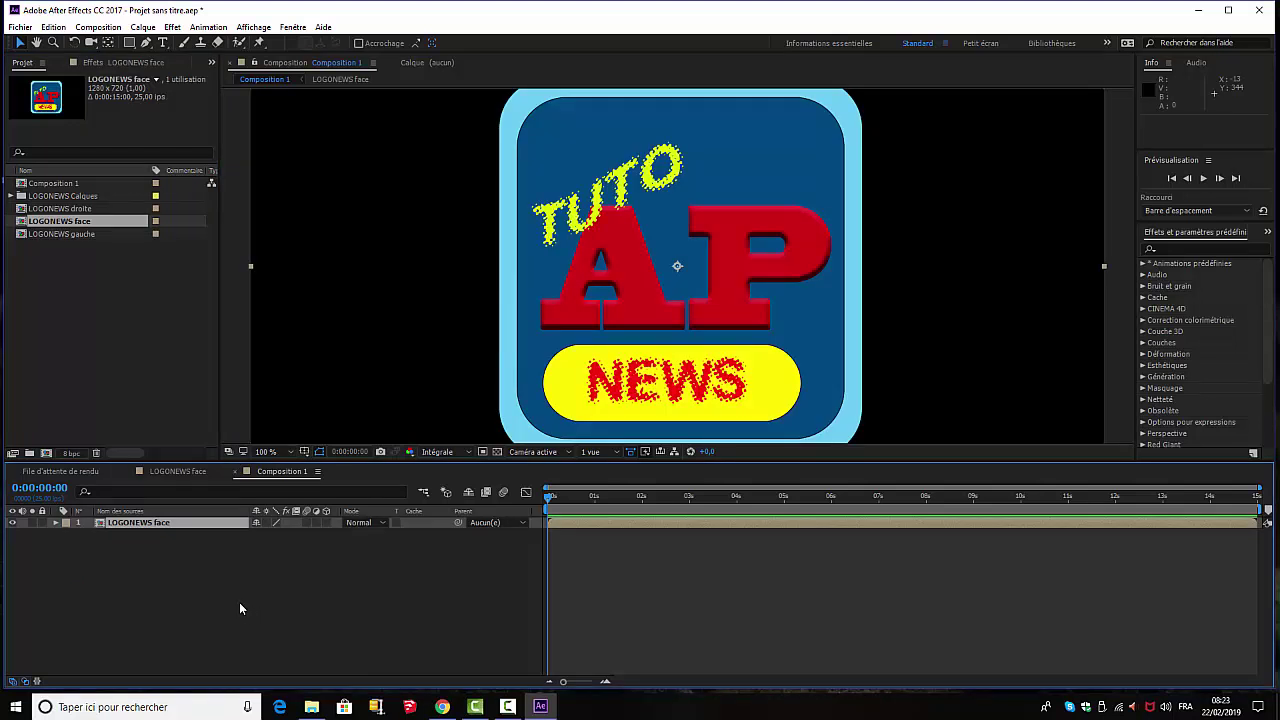
{"action": "key", "text": "s"}
{"action": "left_click", "coordinate": [272, 533]}
{"action": "type", "text": "60"}
{"action": "key", "text": "Return"}
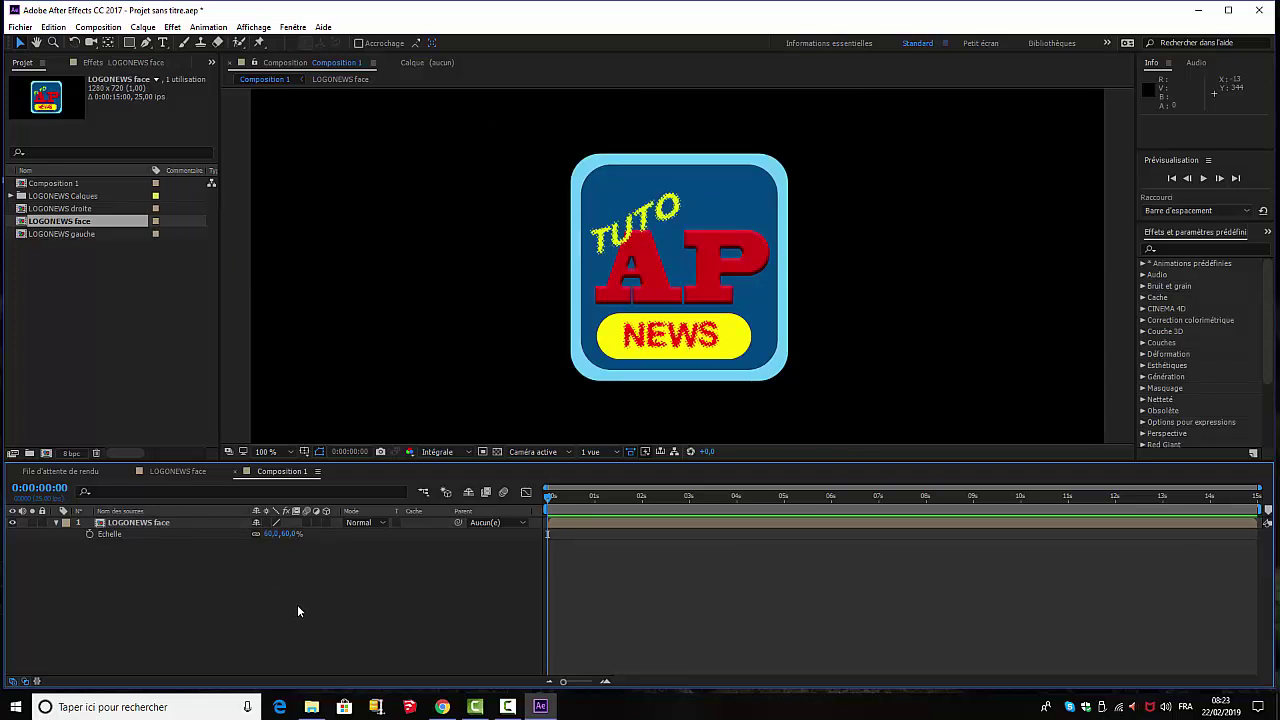
Step: Add LOGONEWS droite beneath the LOGONEWS face layer and set its scale to 60%
{"action": "left_click", "coordinate": [52, 209]}
{"action": "left_click_drag", "start_coordinate": [52, 212], "coordinate": [72, 585]}
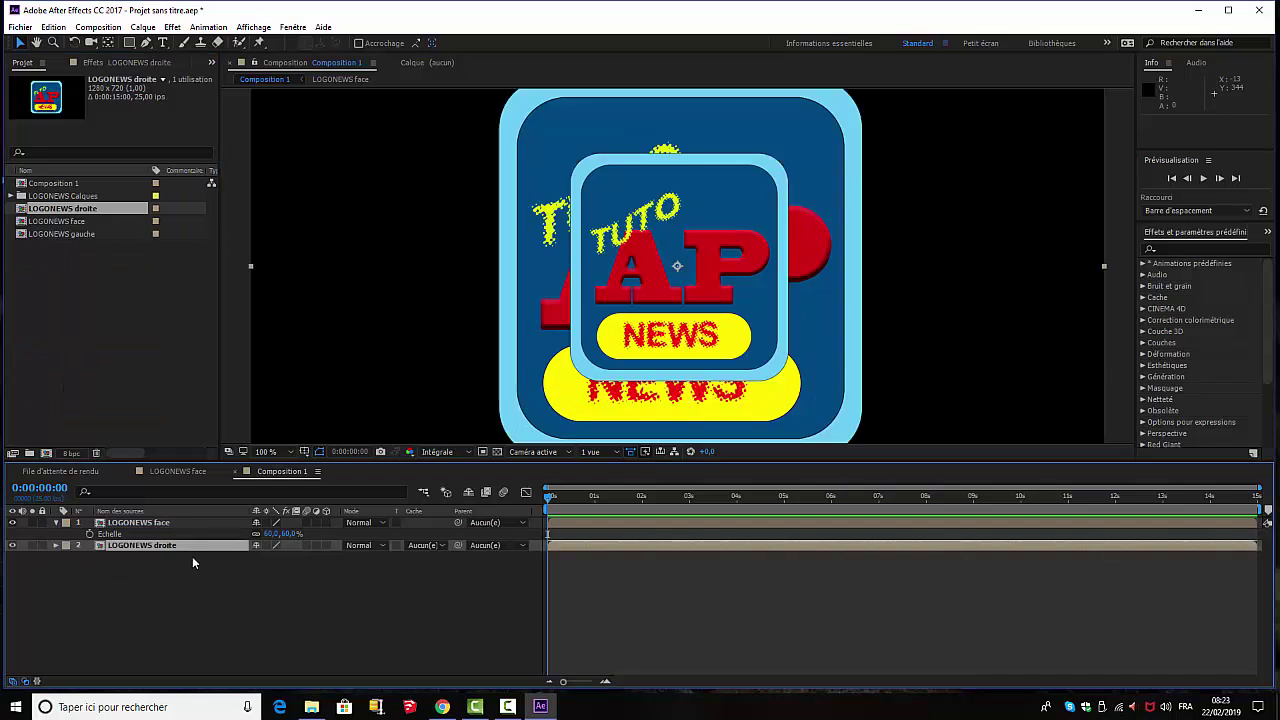
{"action": "key", "text": "s"}
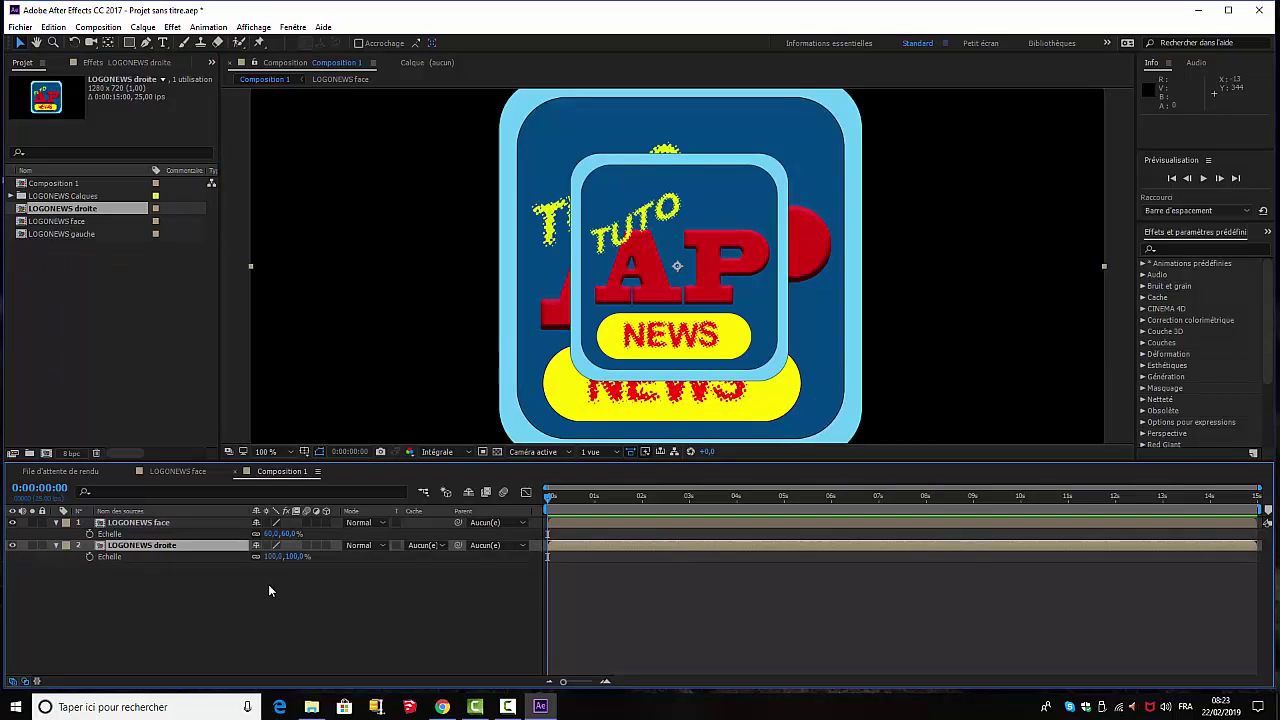
{"action": "left_click", "coordinate": [273, 557]}
{"action": "left_click", "coordinate": [321, 596]}
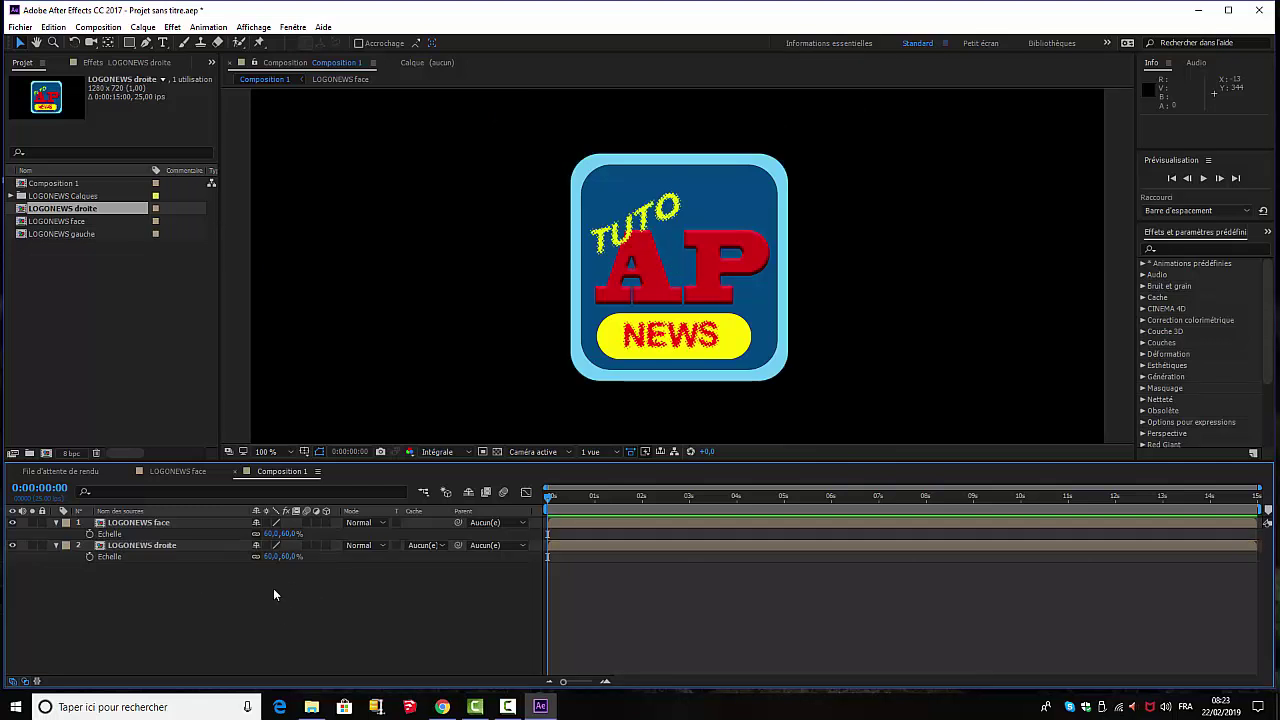
Step: Add LOGONEWS gauche as the lowest layer of Composition 1 and set its scale to 60%
{"action": "left_click", "coordinate": [58, 234]}
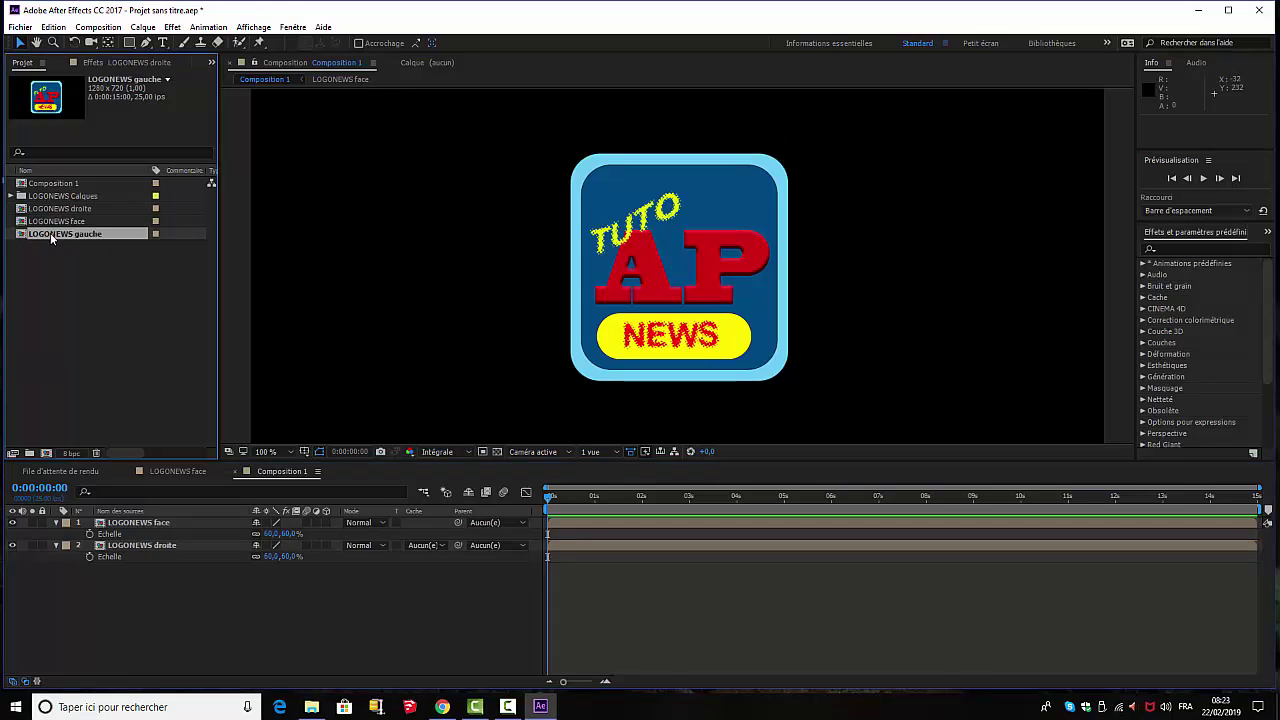
{"action": "left_click_drag", "start_coordinate": [50, 233], "coordinate": [74, 599]}
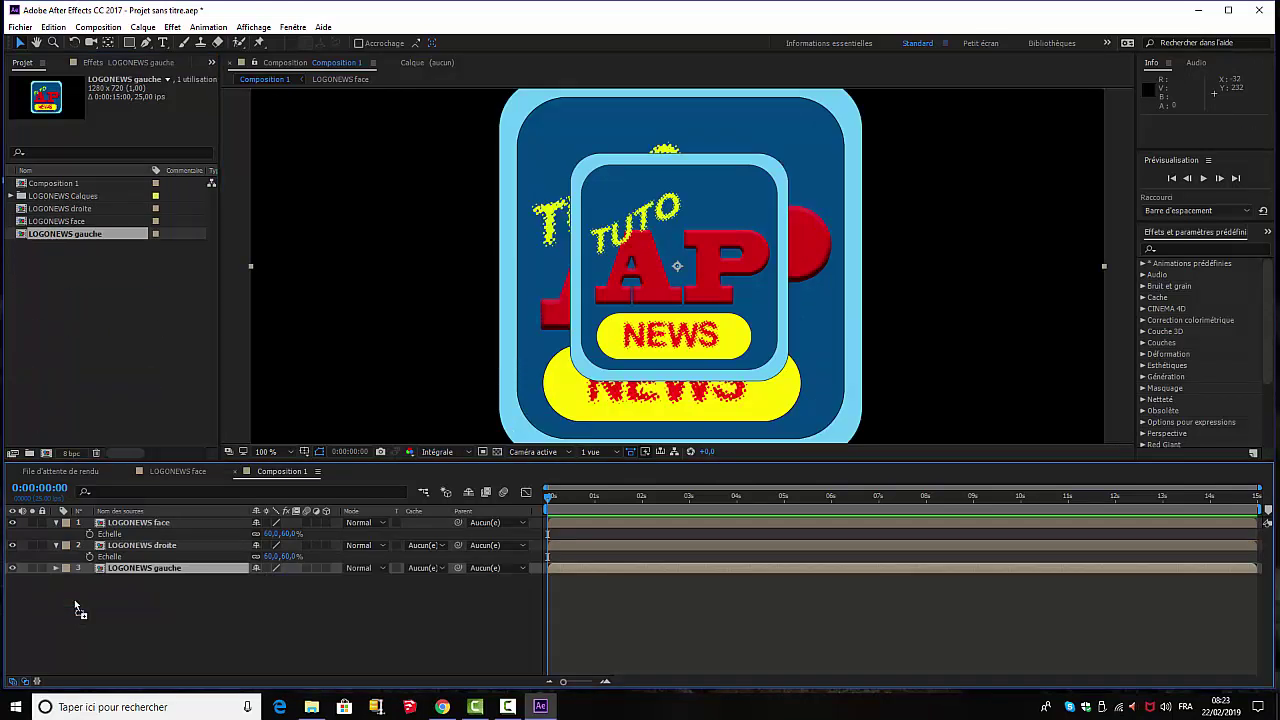
{"action": "key", "text": "s"}
{"action": "left_click", "coordinate": [273, 579]}
{"action": "type", "text": "60"}
{"action": "left_click", "coordinate": [315, 613]}
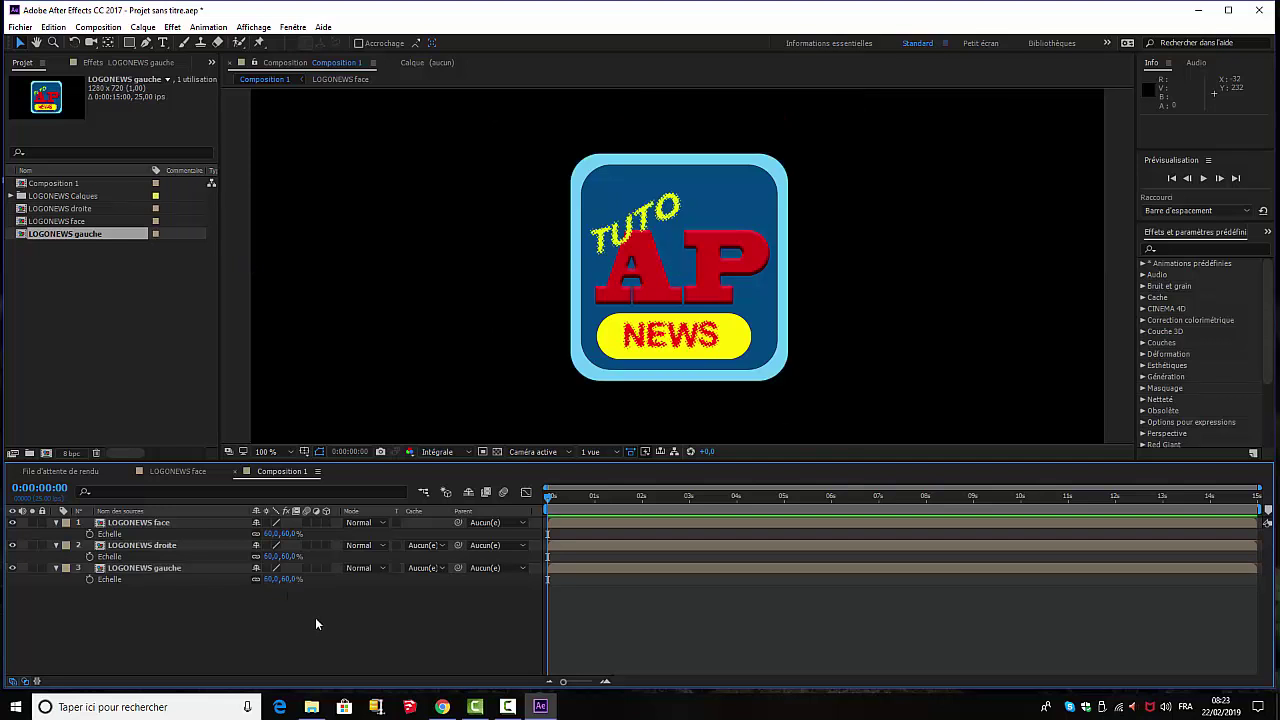
Step: Separate the position dimensions of the LOGONEWS droite layer and set its X Position to 967, beside the centre logo
{"action": "left_click", "coordinate": [133, 544]}
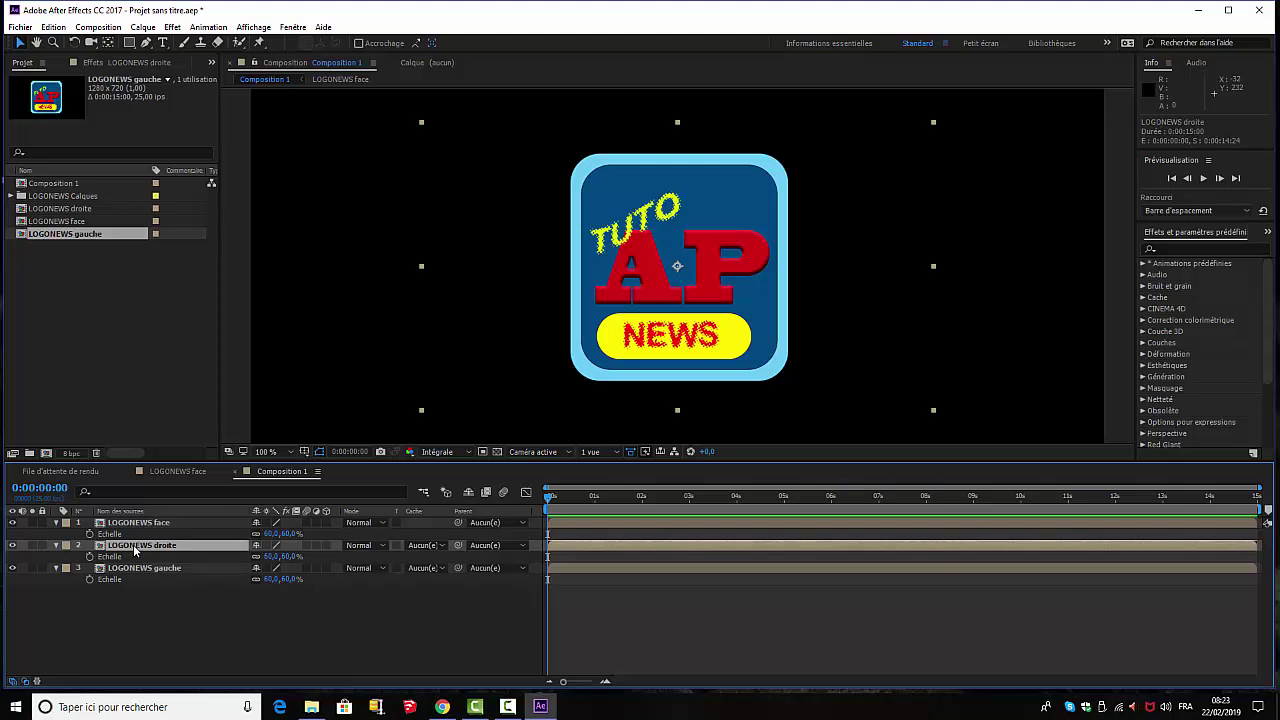
{"action": "key", "text": "p"}
{"action": "right_click", "coordinate": [107, 560]}
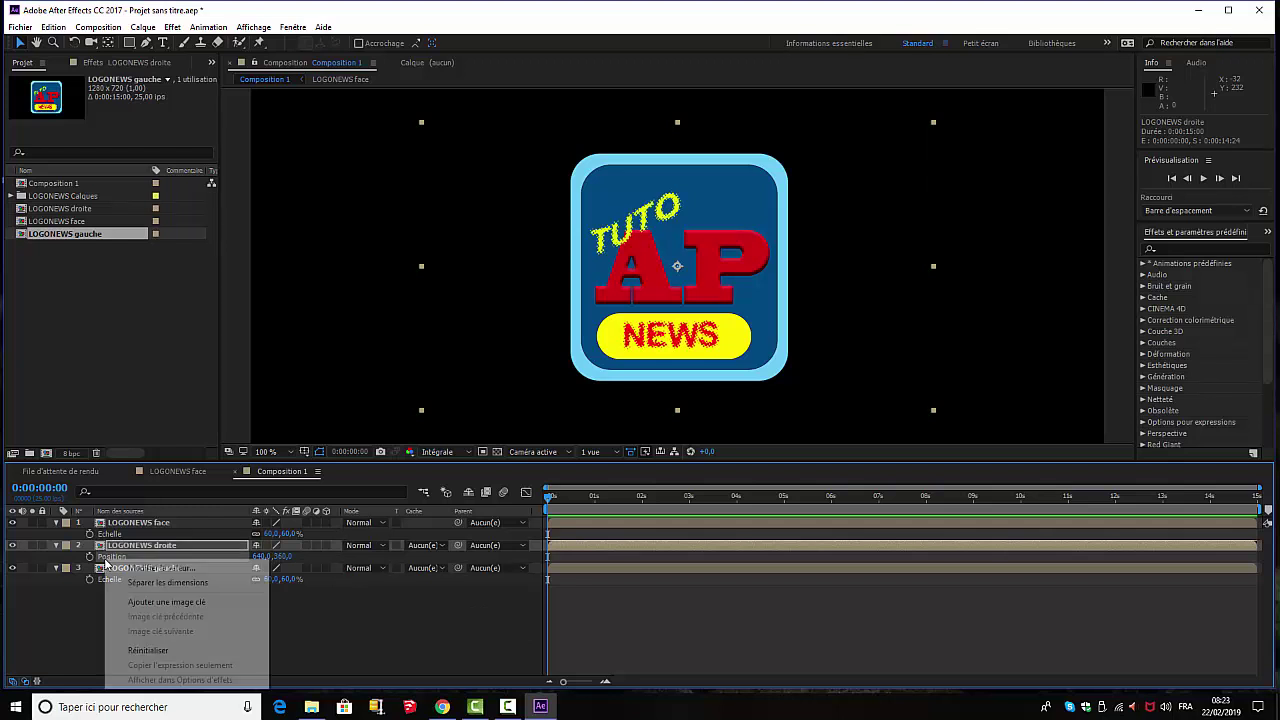
{"action": "left_click", "coordinate": [164, 583]}
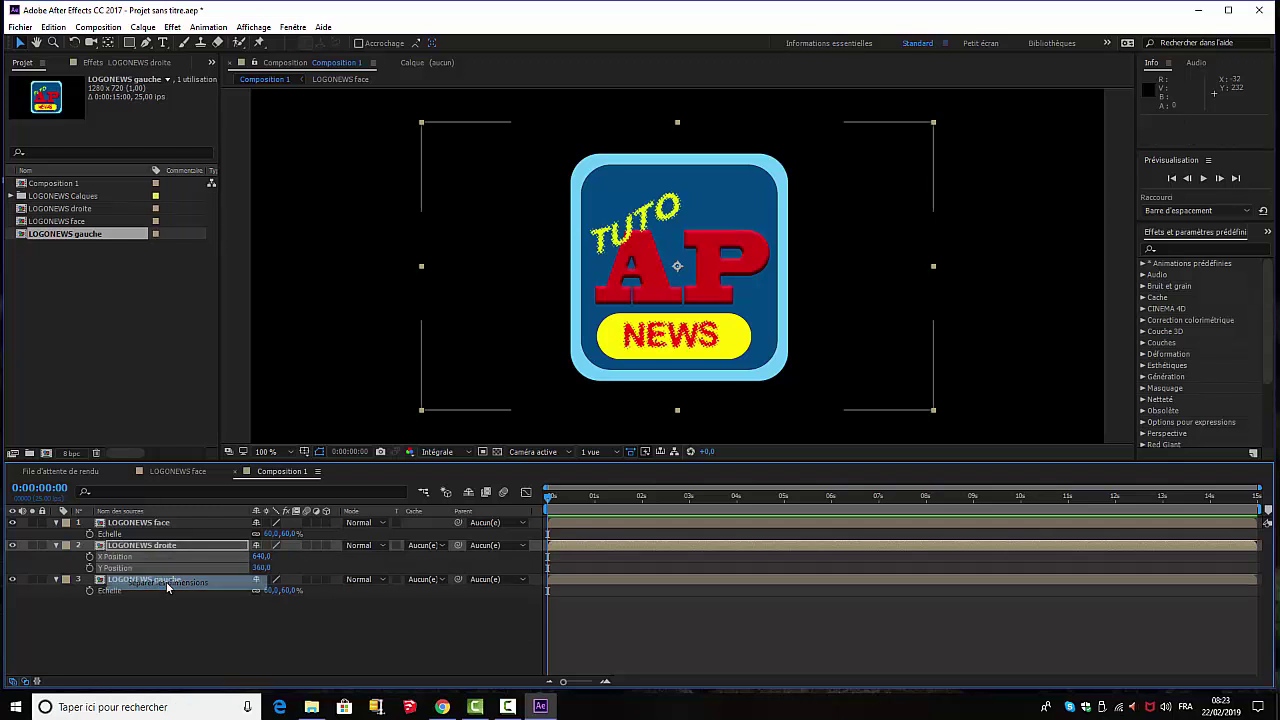
{"action": "left_click", "coordinate": [212, 651]}
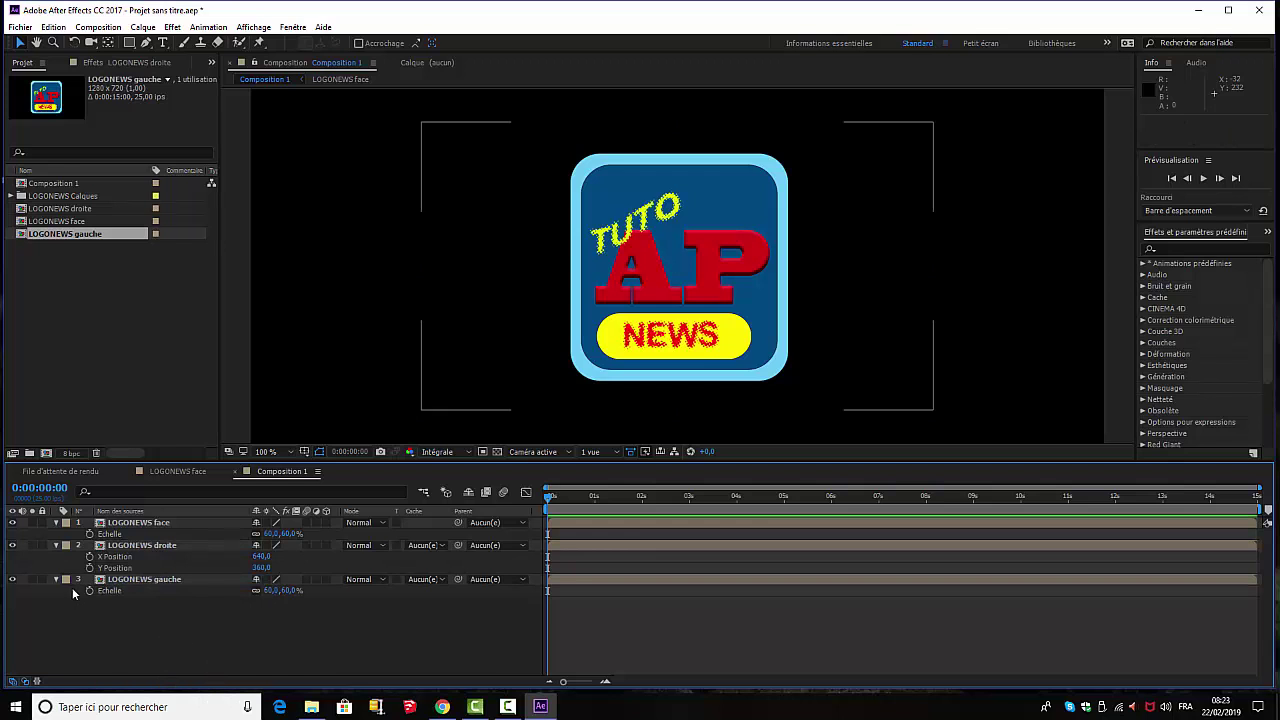
{"action": "left_click", "coordinate": [260, 556]}
{"action": "left_click_drag", "start_coordinate": [260, 558], "coordinate": [519, 602]}
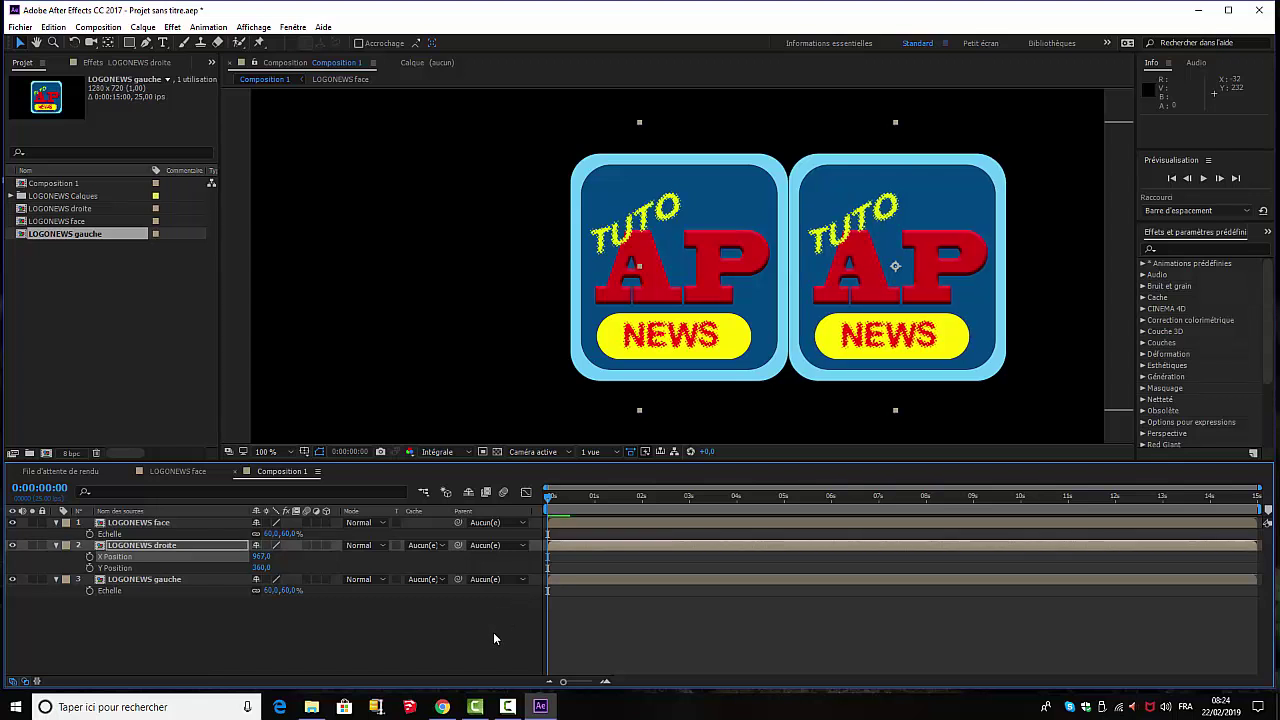
Step: Separate the position dimensions of the LOGONEWS gauche layer and set its X Position to 313, on the centre logo's other side
{"action": "left_click", "coordinate": [126, 581]}
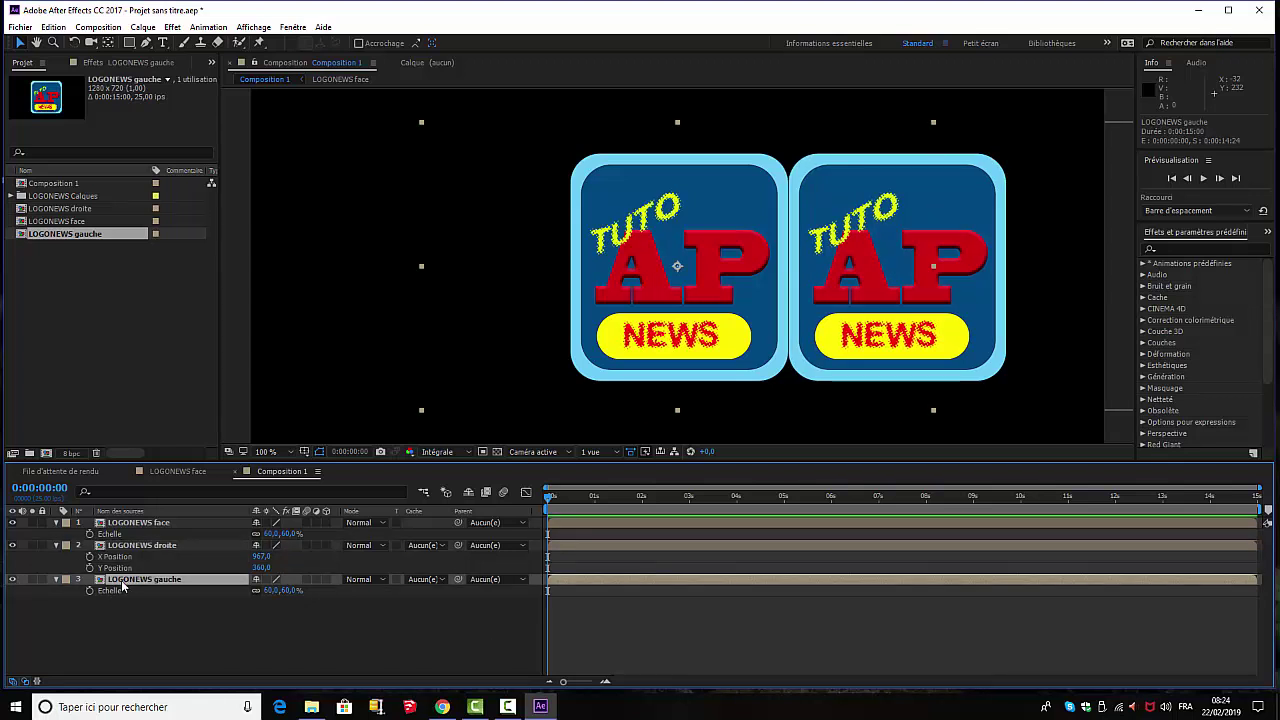
{"action": "key", "text": "p"}
{"action": "right_click", "coordinate": [117, 592]}
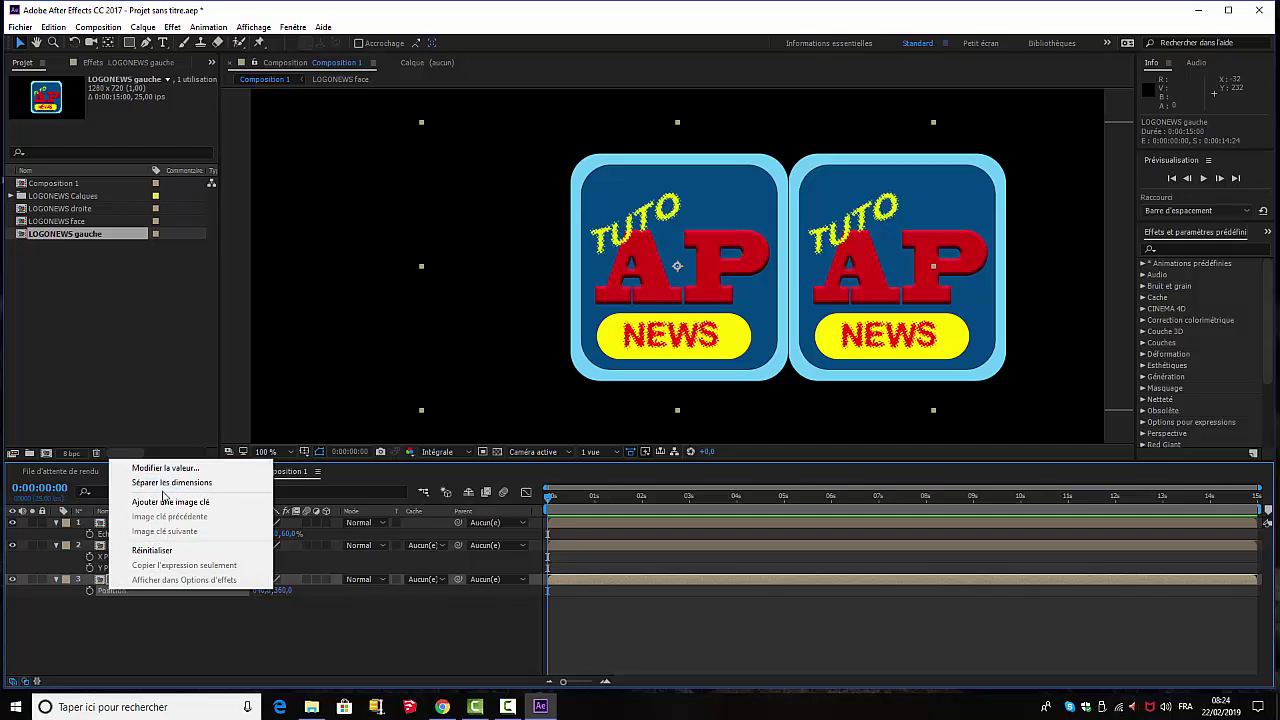
{"action": "left_click", "coordinate": [161, 484]}
{"action": "left_click", "coordinate": [232, 641]}
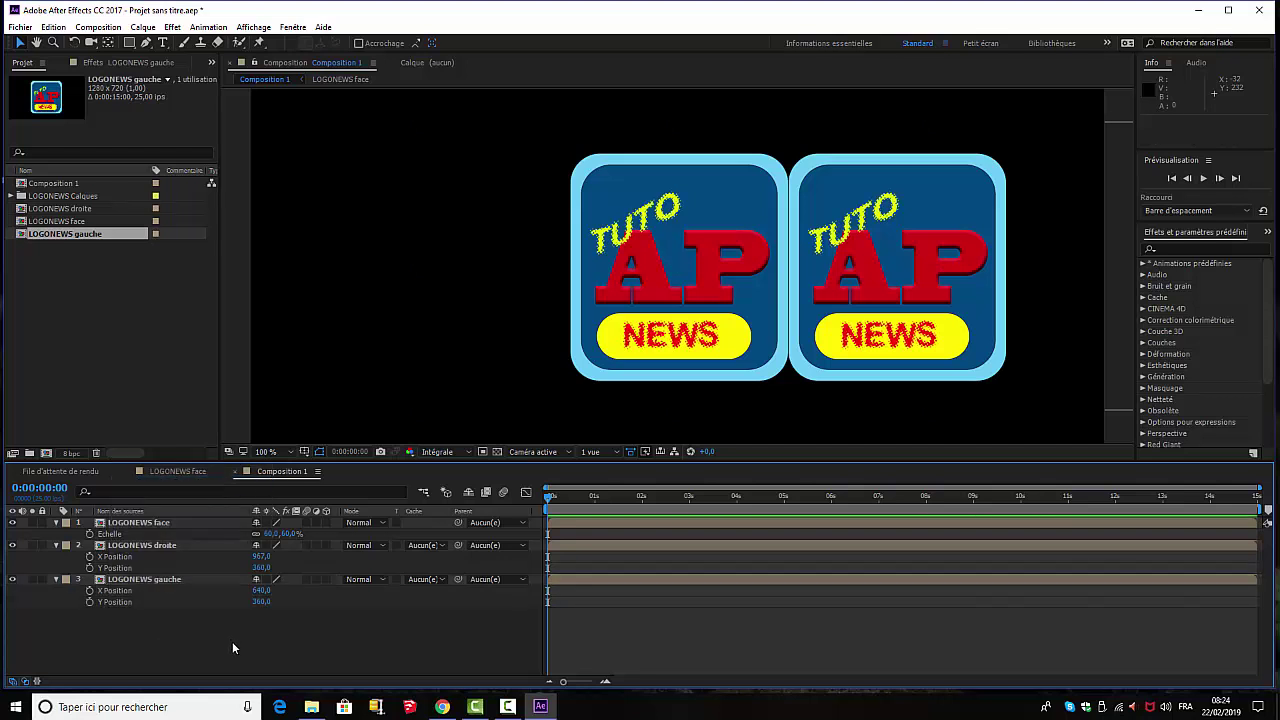
{"action": "left_click_drag", "start_coordinate": [258, 591], "coordinate": [30, 582]}
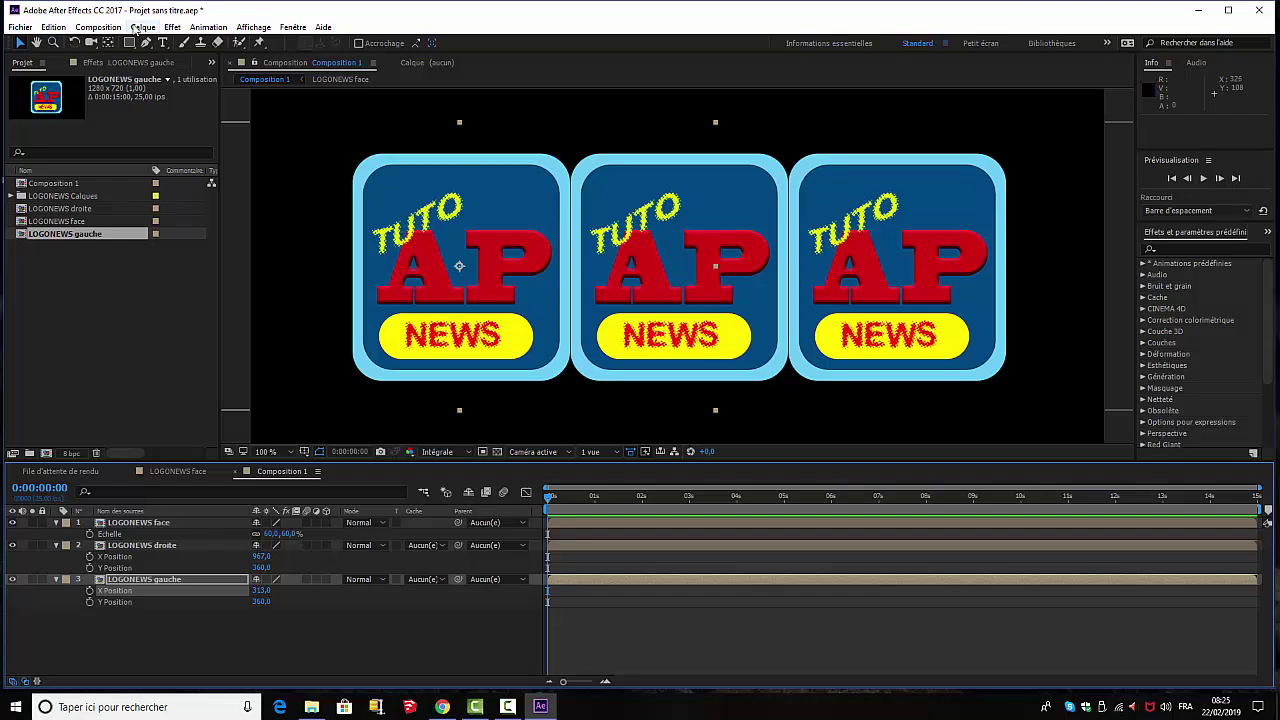
Step: Check the available 3D renderers in Composition 1's settings and keep the renderer on 3D classique
{"action": "left_click", "coordinate": [90, 28]}
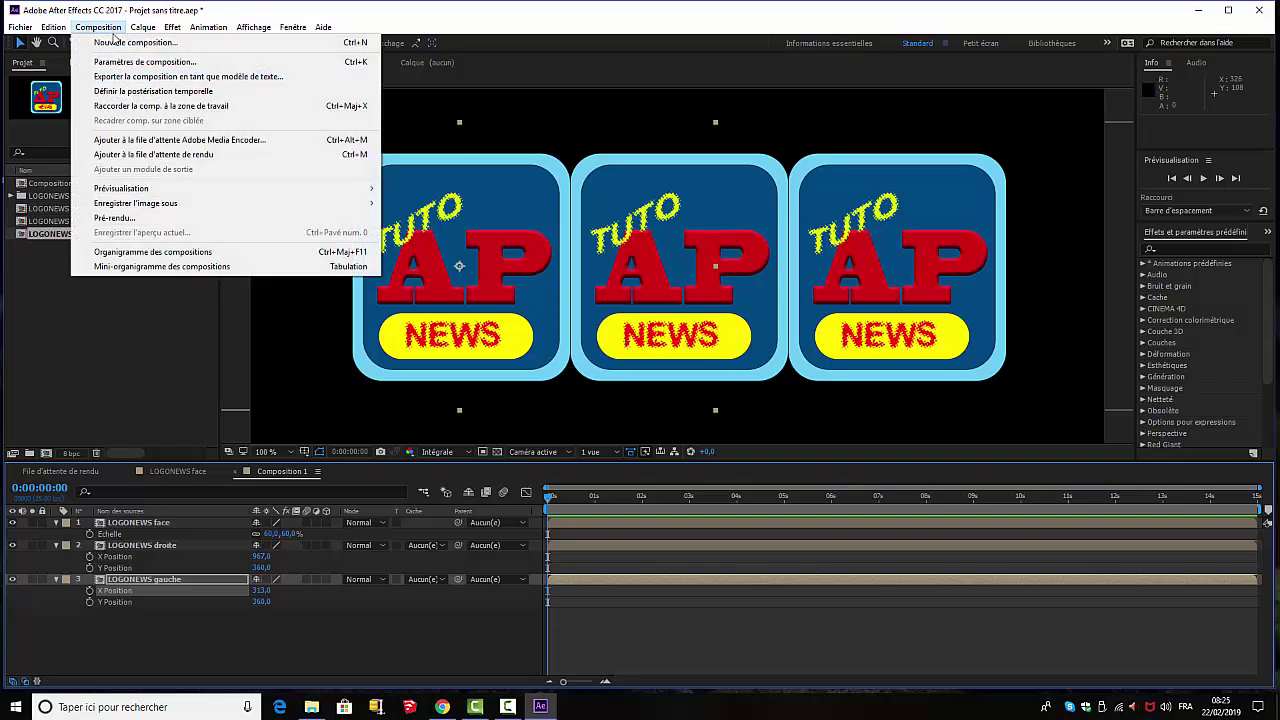
{"action": "left_click", "coordinate": [118, 63]}
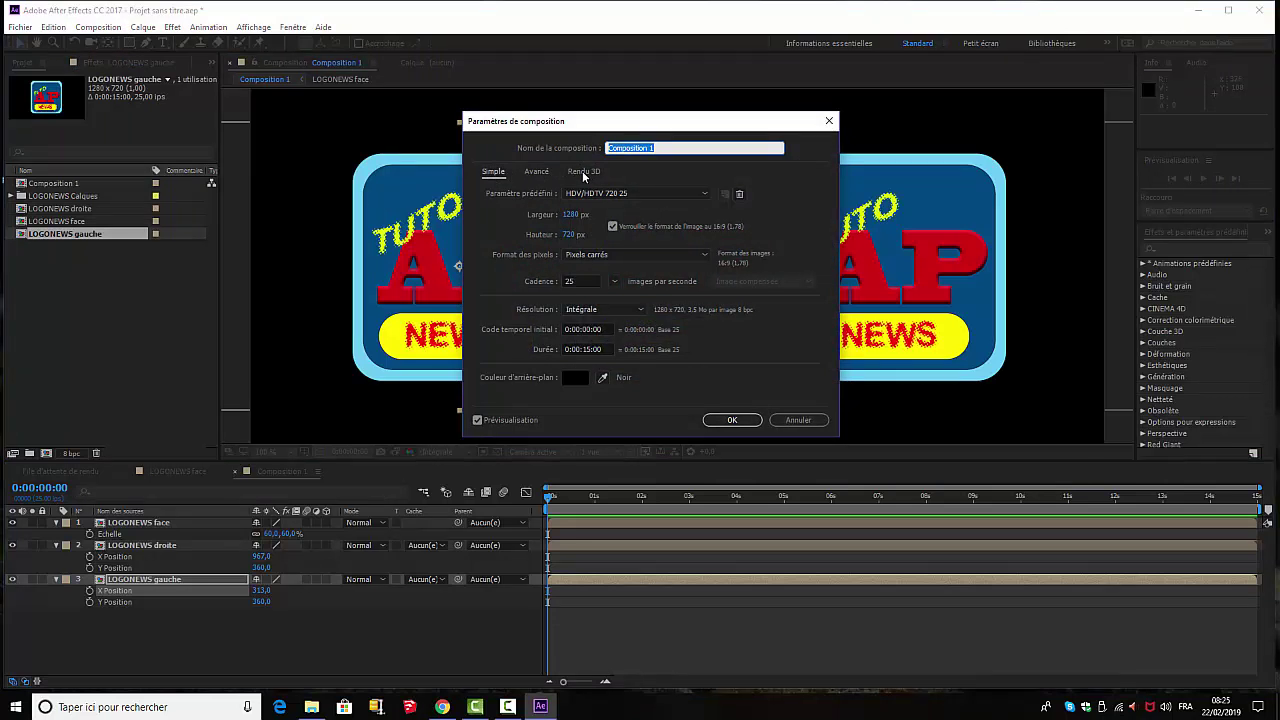
{"action": "left_click", "coordinate": [575, 172]}
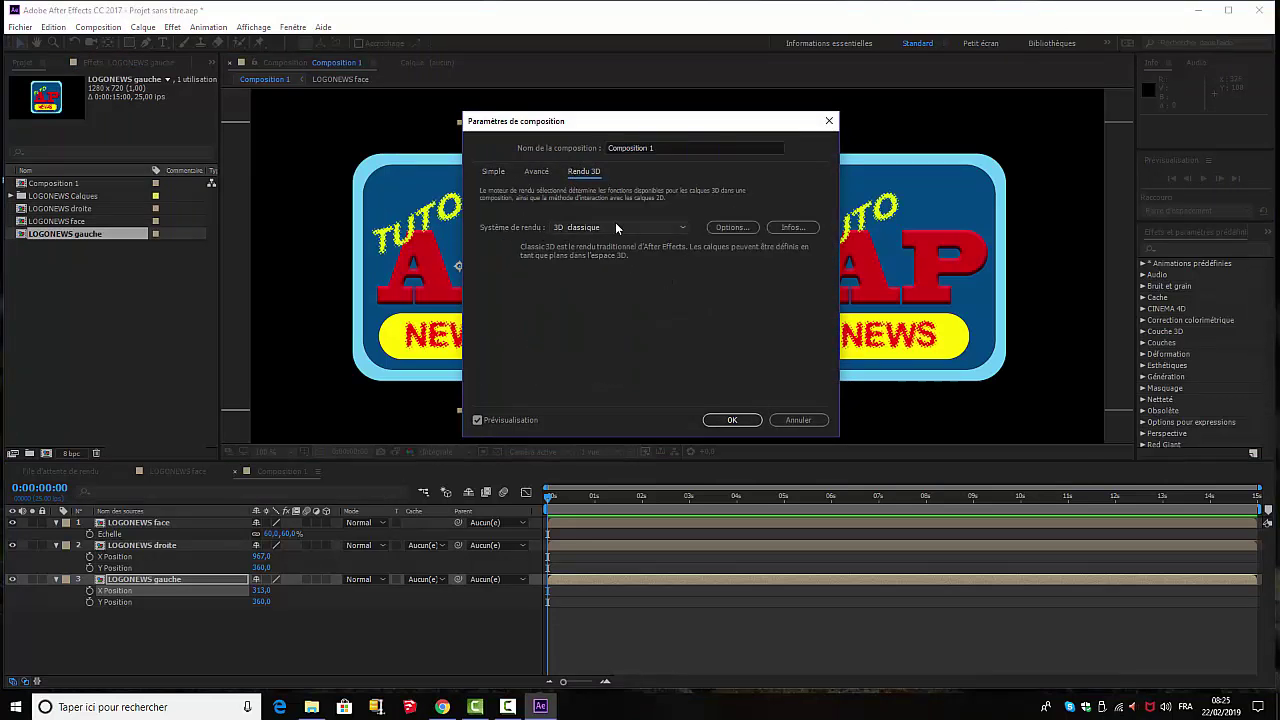
{"action": "left_click", "coordinate": [685, 229]}
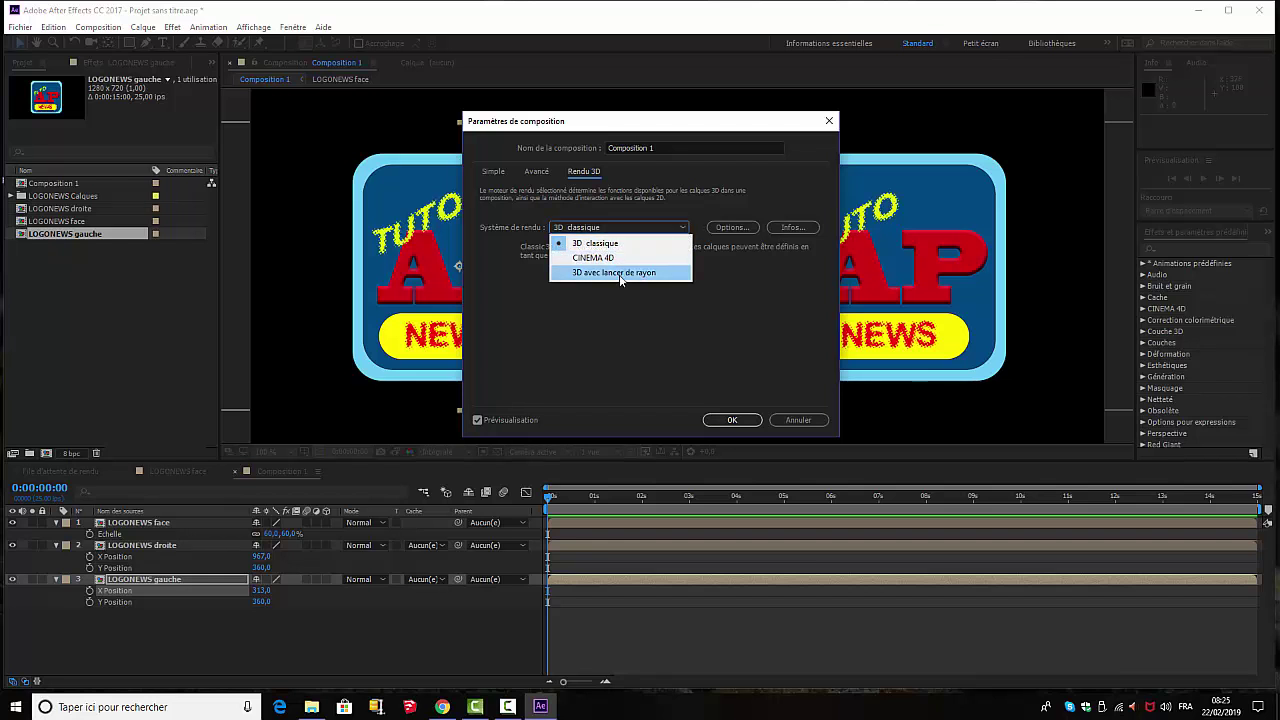
{"action": "left_click", "coordinate": [746, 316]}
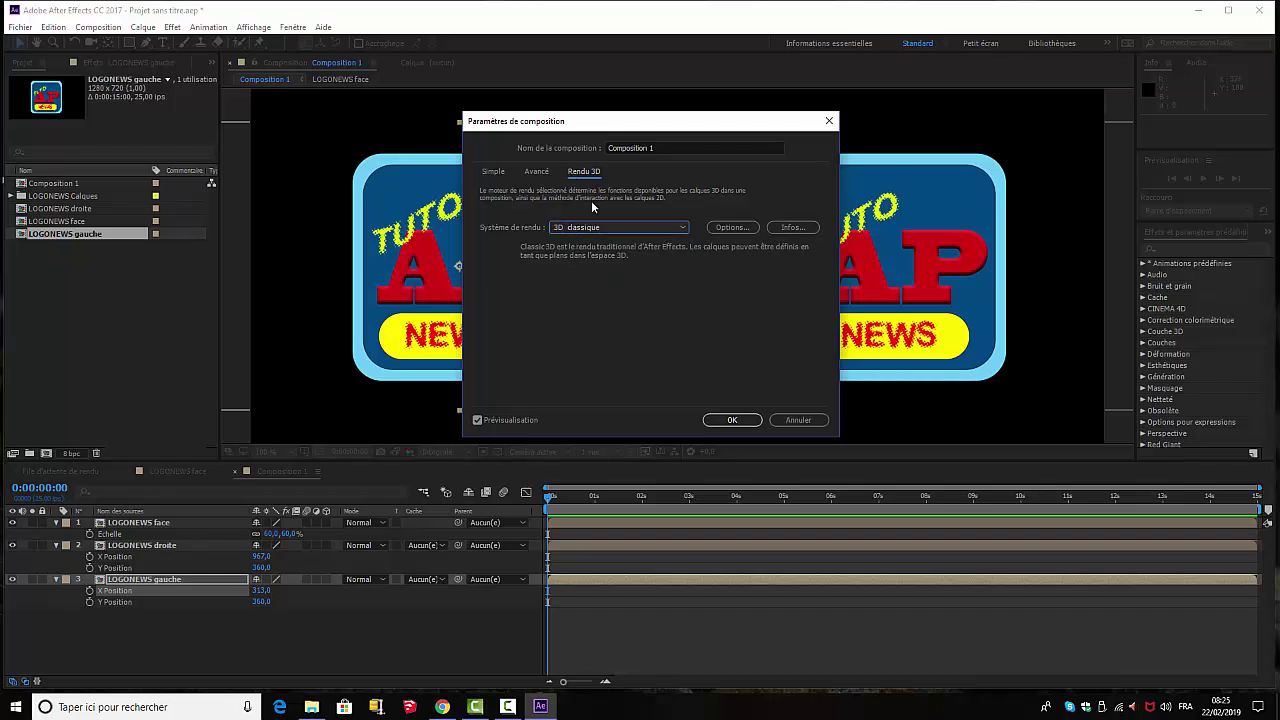
{"action": "left_click", "coordinate": [494, 171]}
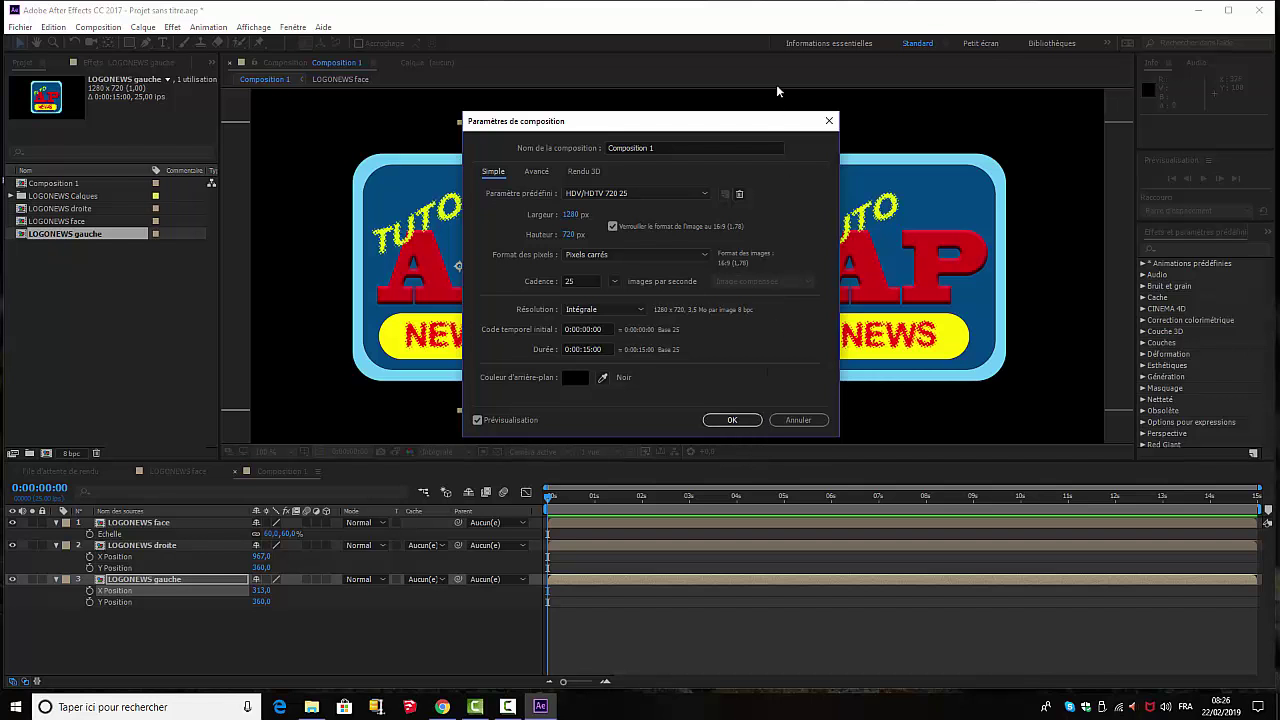
{"action": "left_click", "coordinate": [732, 420]}
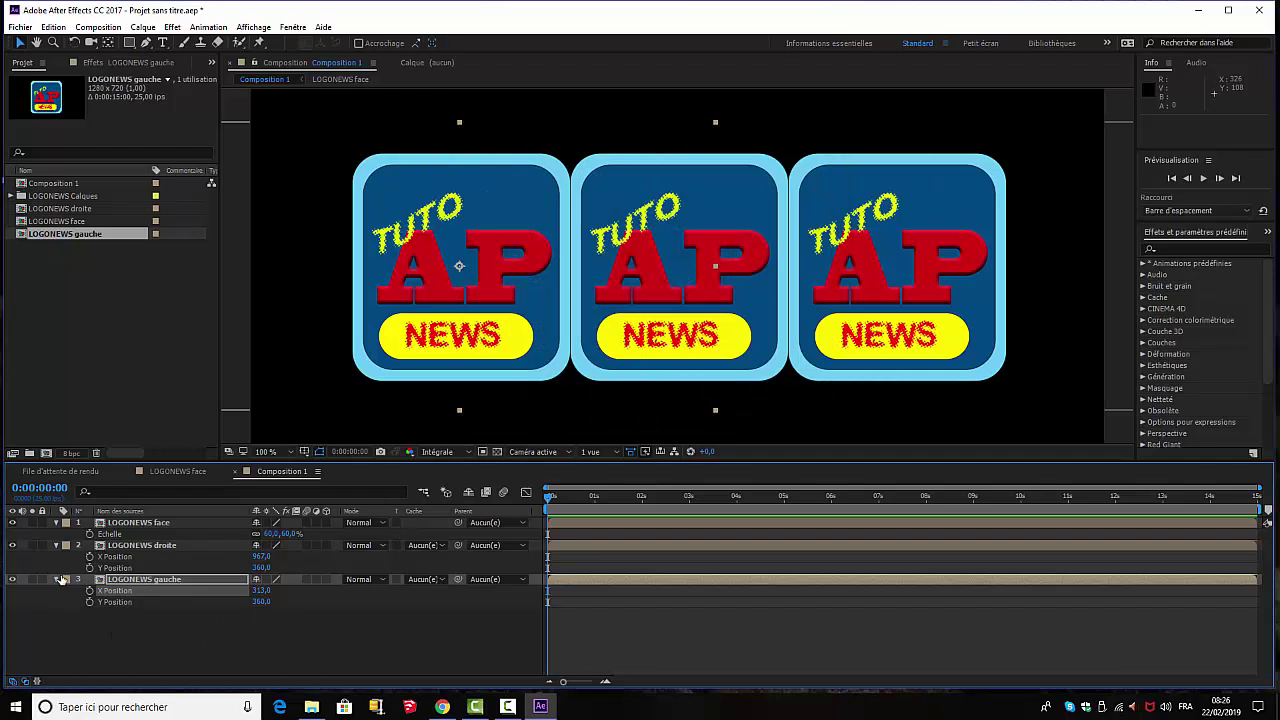
Step: Collapse the properties of the three LOGONEWS layers and make face, droite and gauche 3D layers
{"action": "left_click", "coordinate": [55, 579]}
{"action": "left_click", "coordinate": [55, 545]}
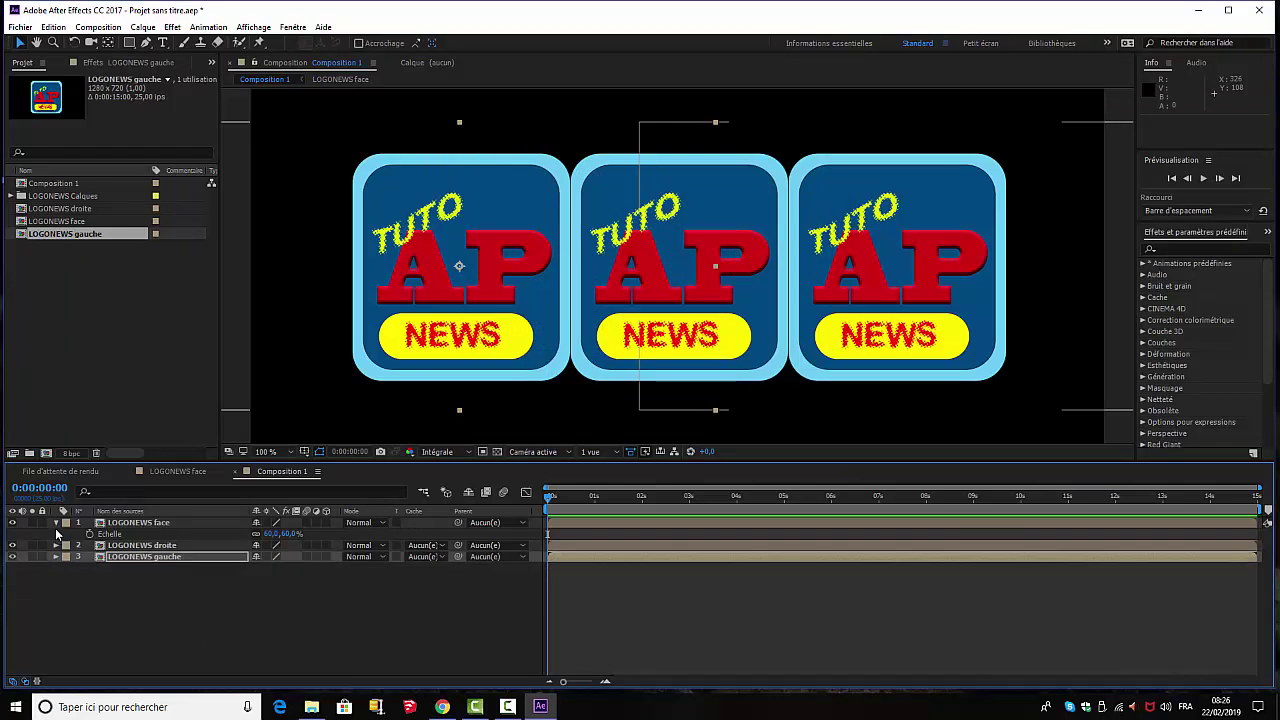
{"action": "left_click", "coordinate": [56, 523]}
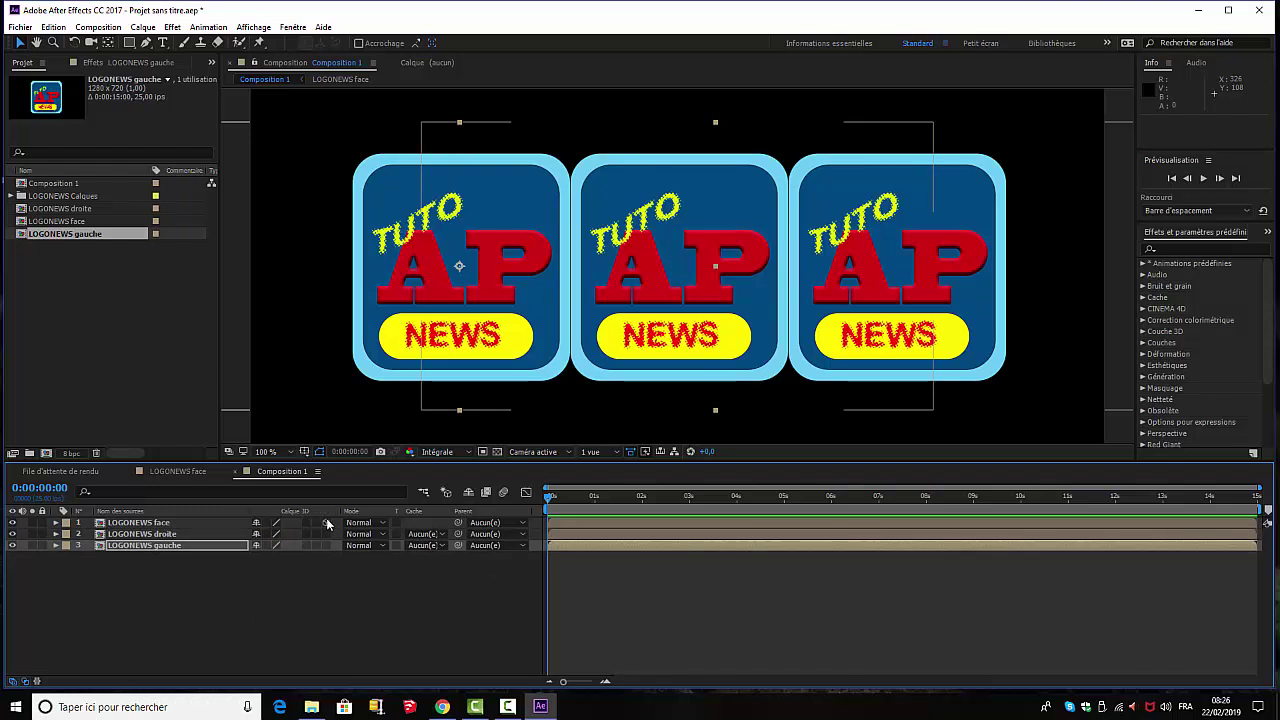
{"action": "left_click", "coordinate": [326, 523]}
{"action": "left_click", "coordinate": [326, 534]}
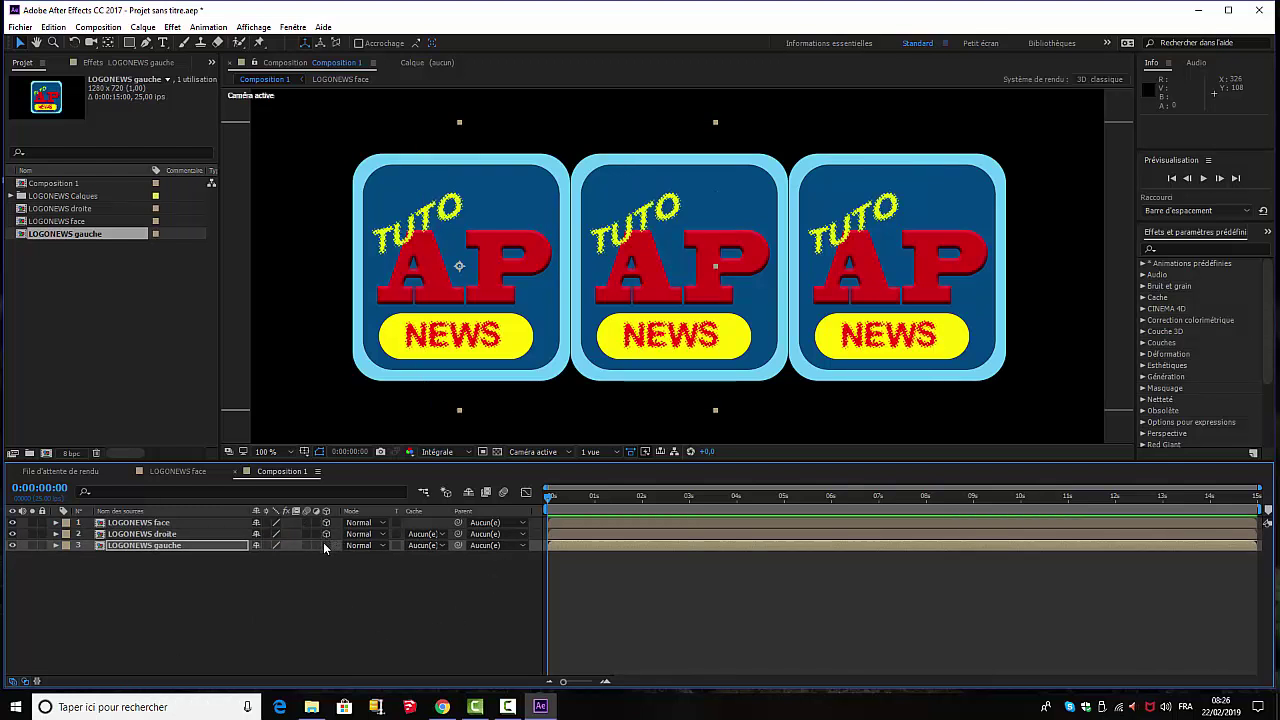
{"action": "left_click", "coordinate": [326, 545]}
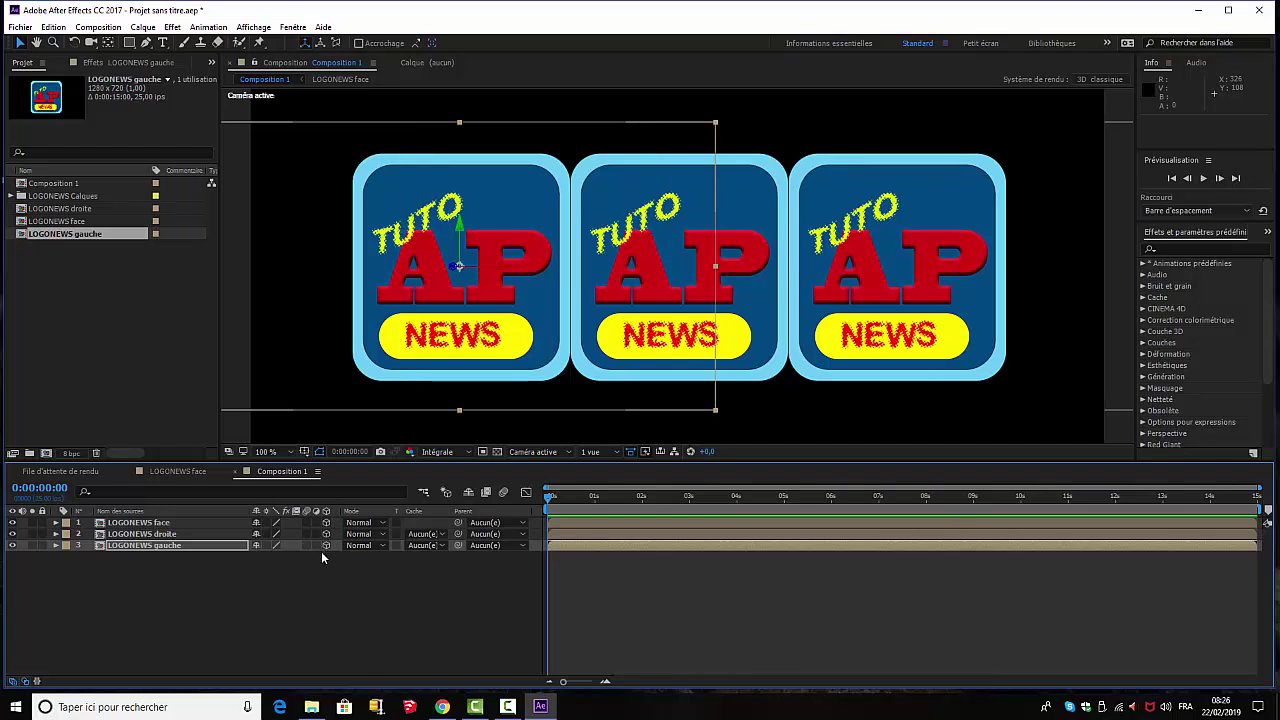
Step: Show the rotation properties of the LOGONEWS droite layer
{"action": "left_click", "coordinate": [141, 534]}
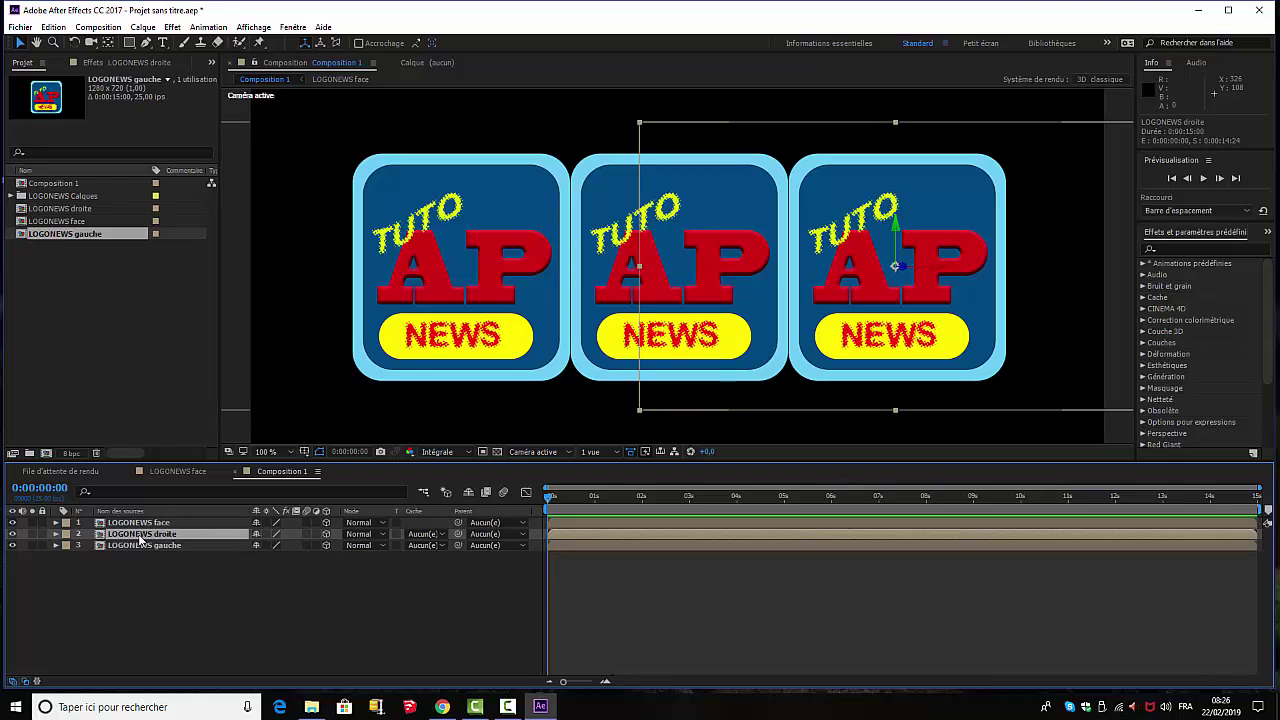
{"action": "key", "text": "r"}
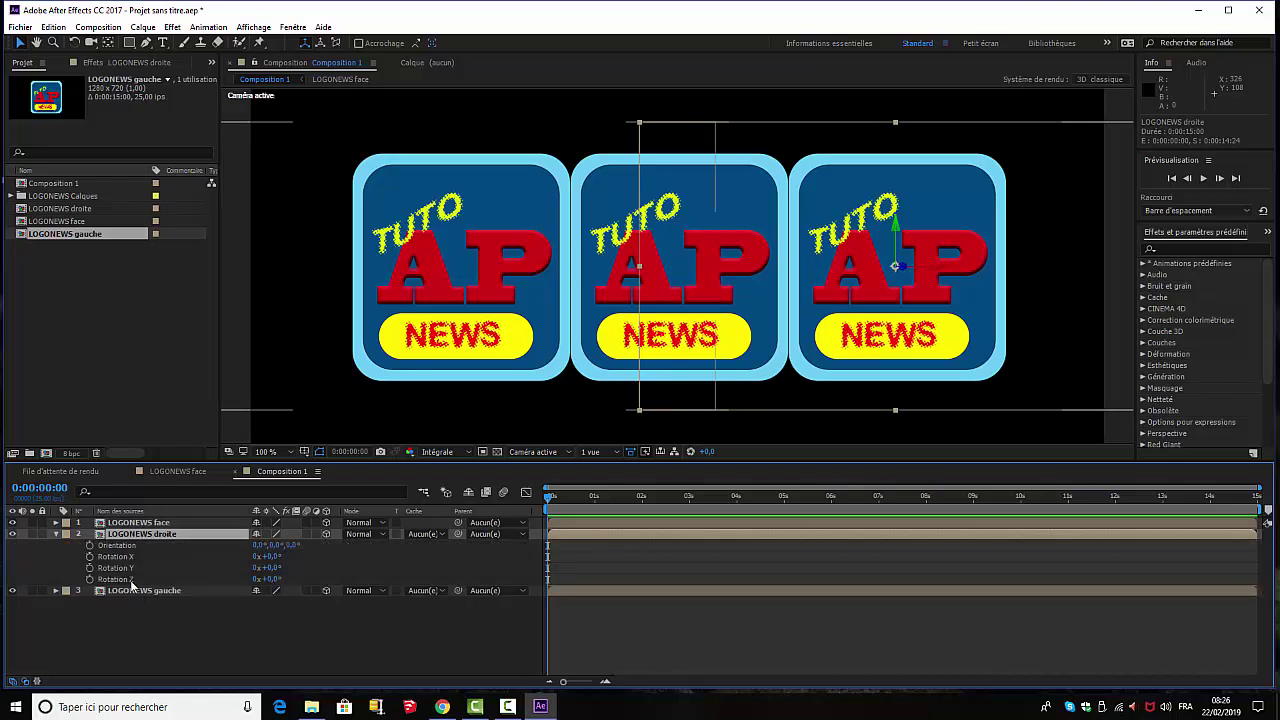
{"action": "left_click", "coordinate": [272, 568]}
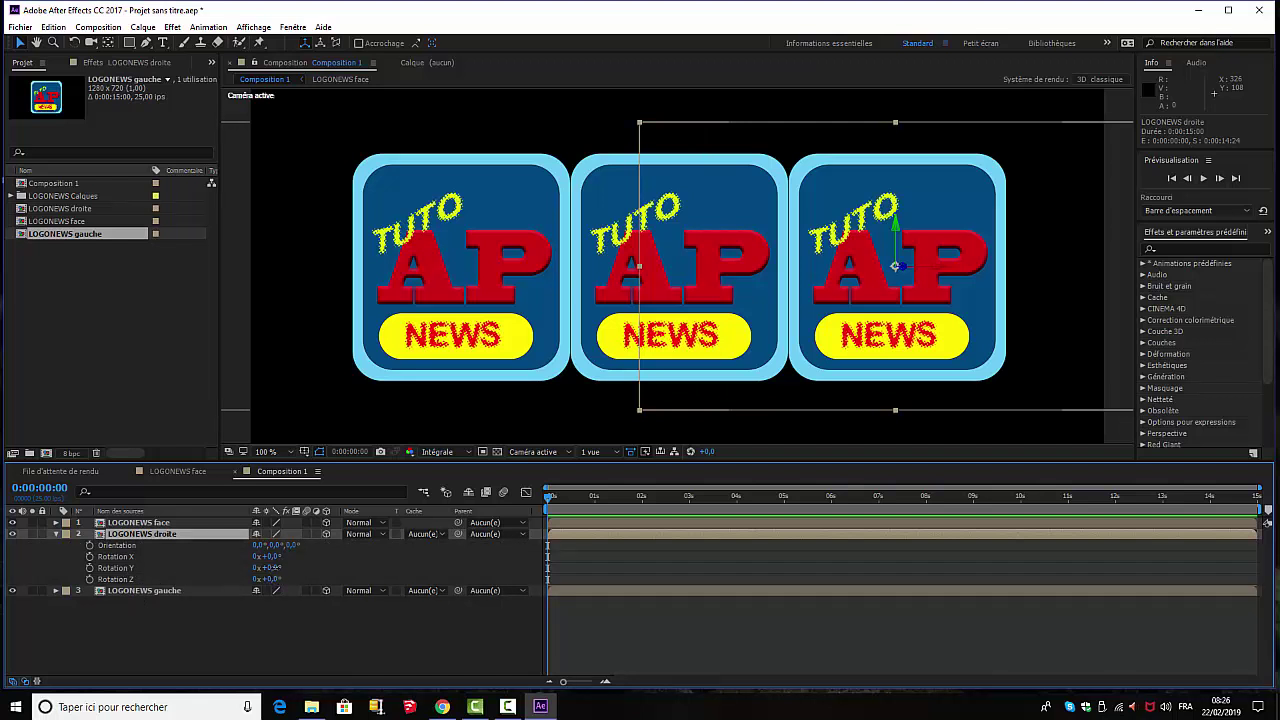
{"action": "left_click_drag", "start_coordinate": [276, 568], "coordinate": [279, 574]}
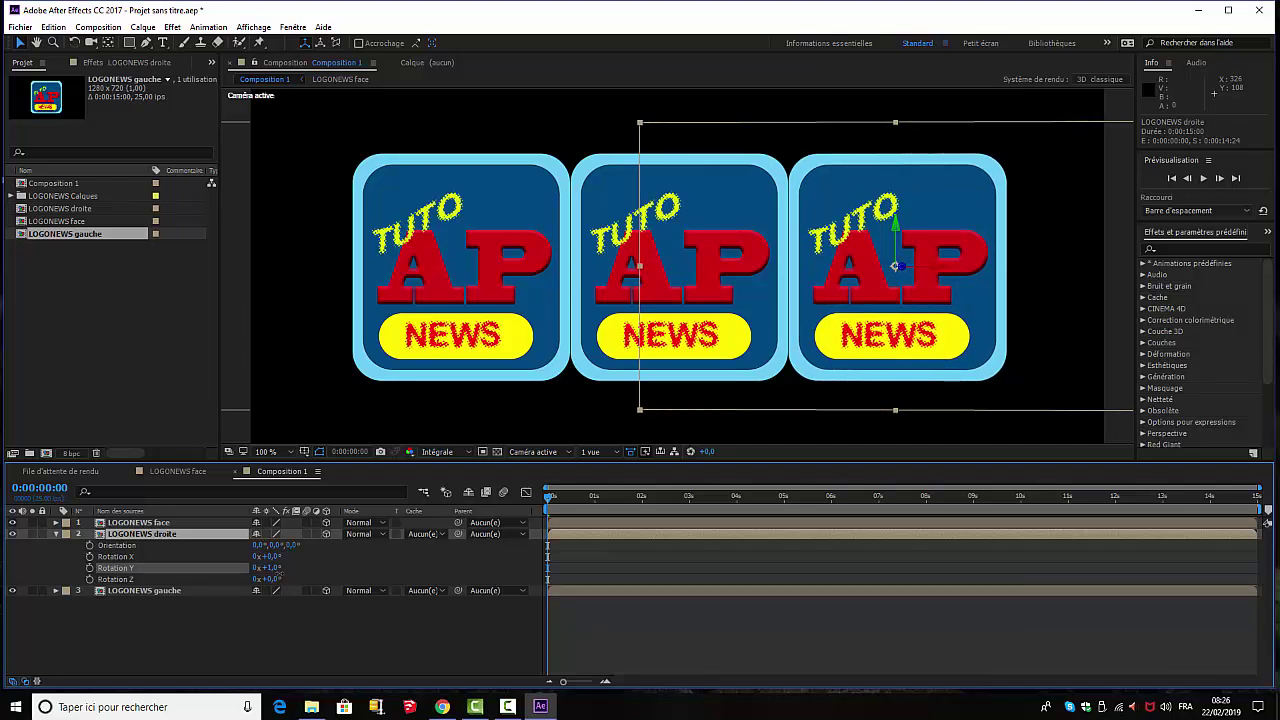
{"action": "left_click", "coordinate": [275, 569]}
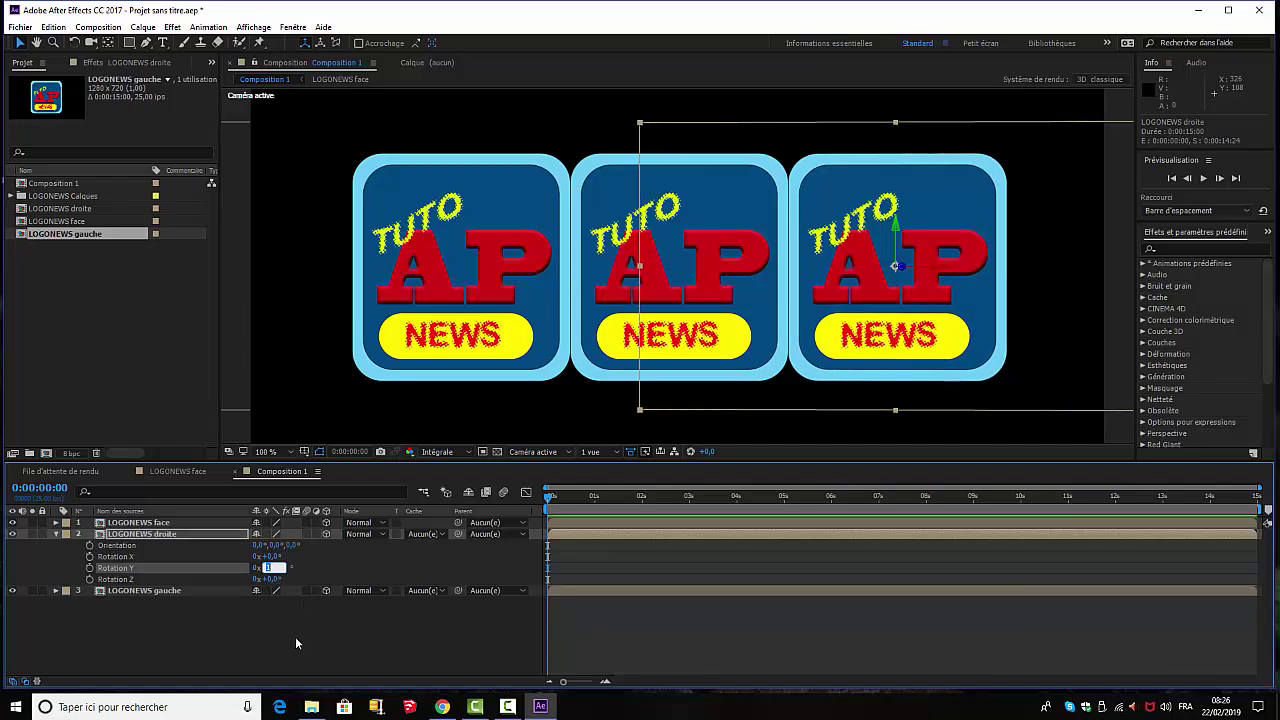
{"action": "type", "text": "0"}
{"action": "key", "text": "Return"}
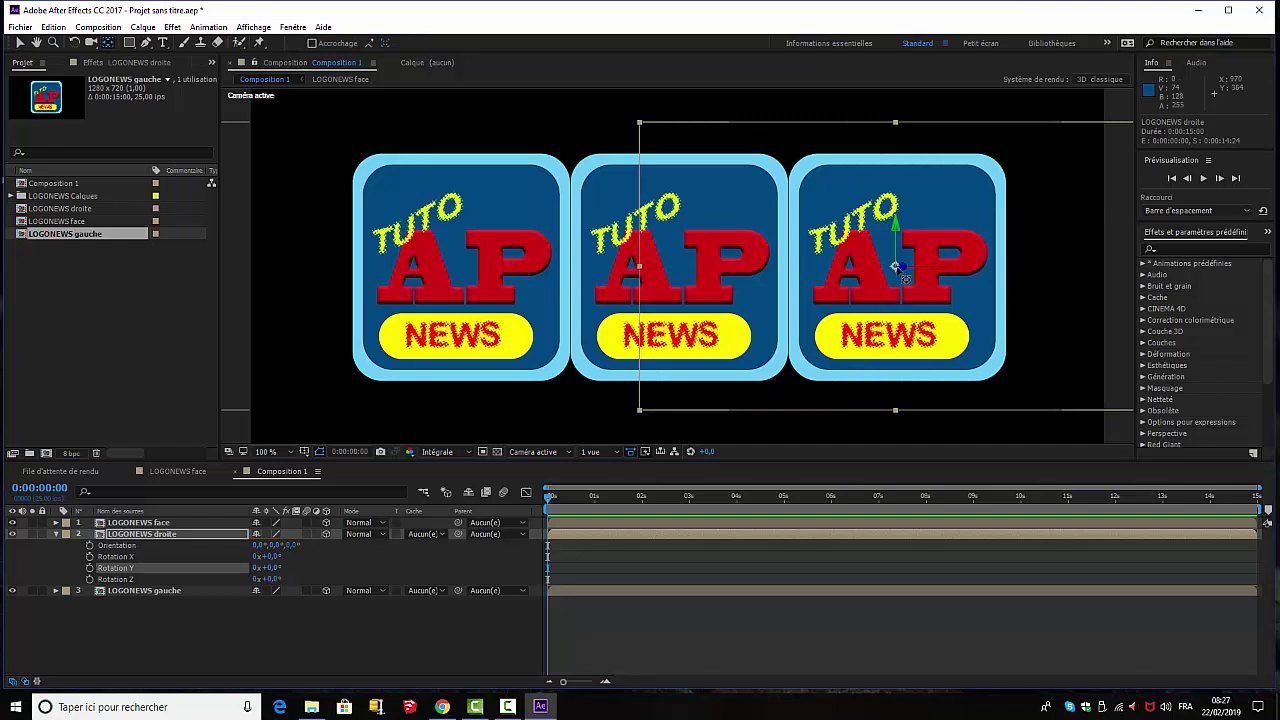
Step: Move the LOGONEWS droite layer's anchor point to its edge shared with the centre logo and set its Y Rotation to -90°
{"action": "left_click_drag", "start_coordinate": [898, 266], "coordinate": [789, 270]}
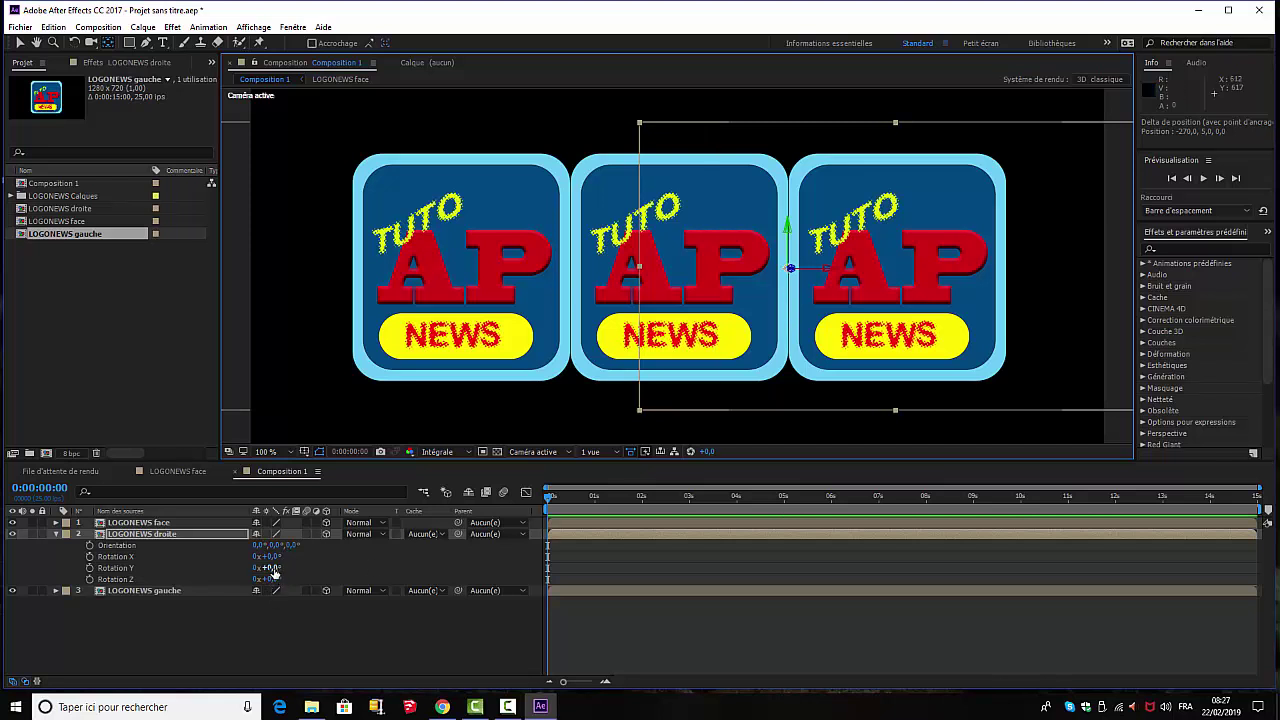
{"action": "left_click_drag", "start_coordinate": [277, 567], "coordinate": [240, 579]}
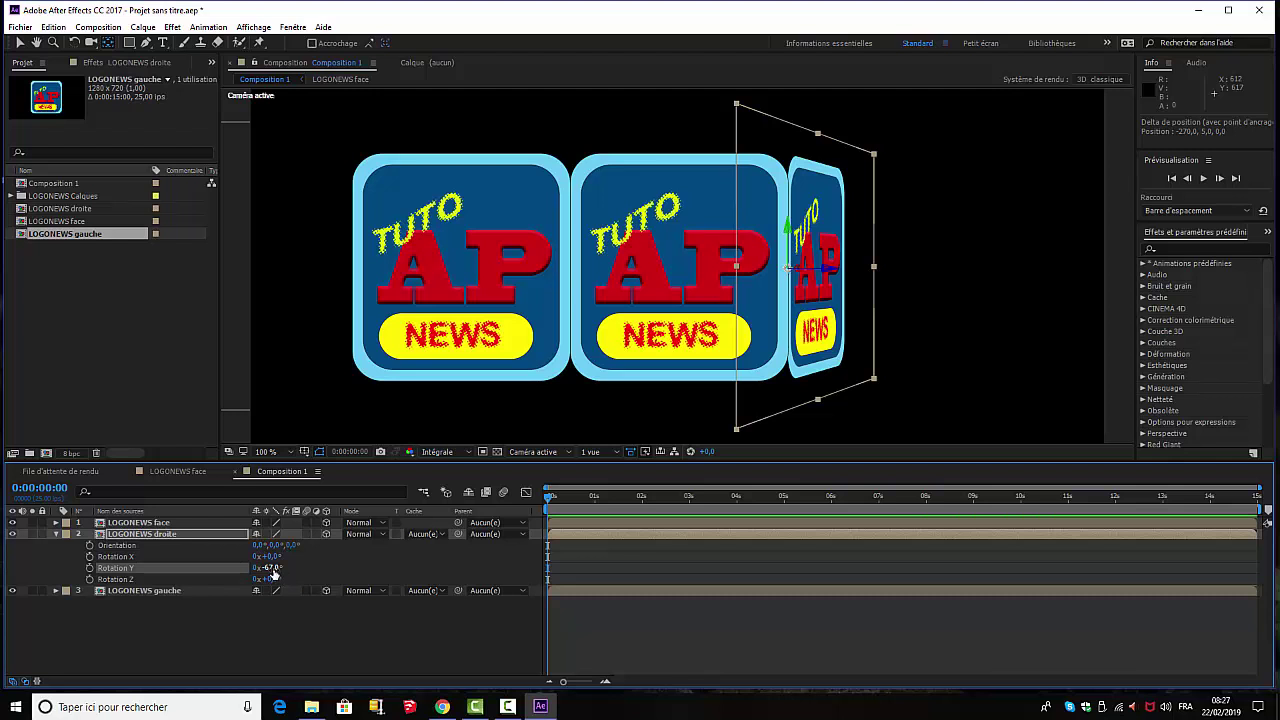
{"action": "left_click", "coordinate": [272, 568]}
{"action": "type", "text": "-90"}
{"action": "key", "text": "Return"}
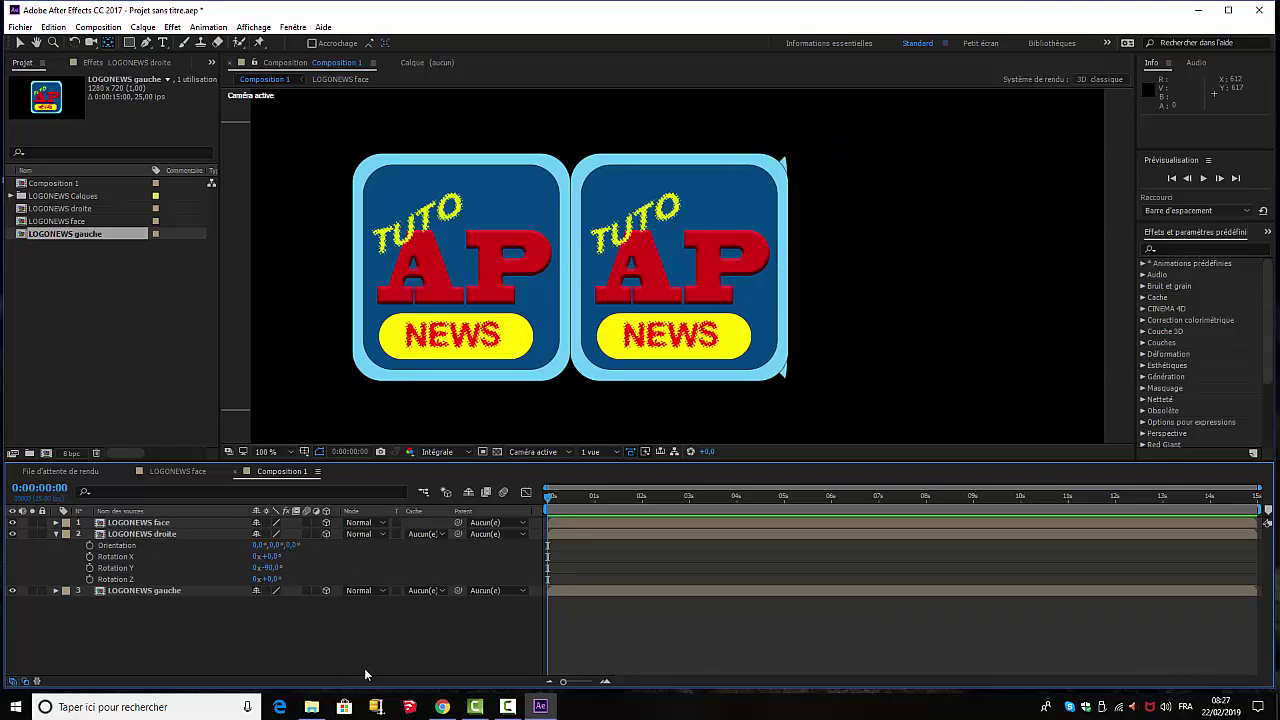
Step: Move the LOGONEWS gauche layer's anchor point to its edge shared with the centre logo and set its Y Rotation to 90°
{"action": "left_click", "coordinate": [128, 590]}
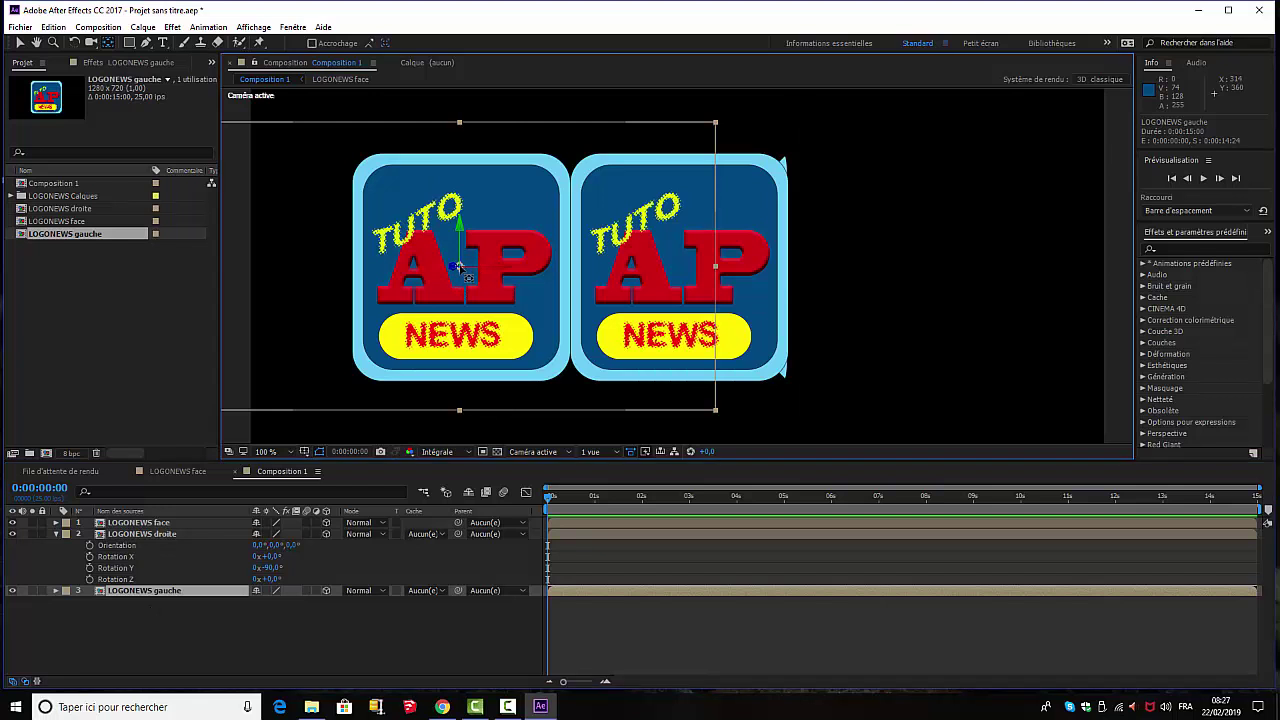
{"action": "left_click_drag", "start_coordinate": [458, 268], "coordinate": [571, 274]}
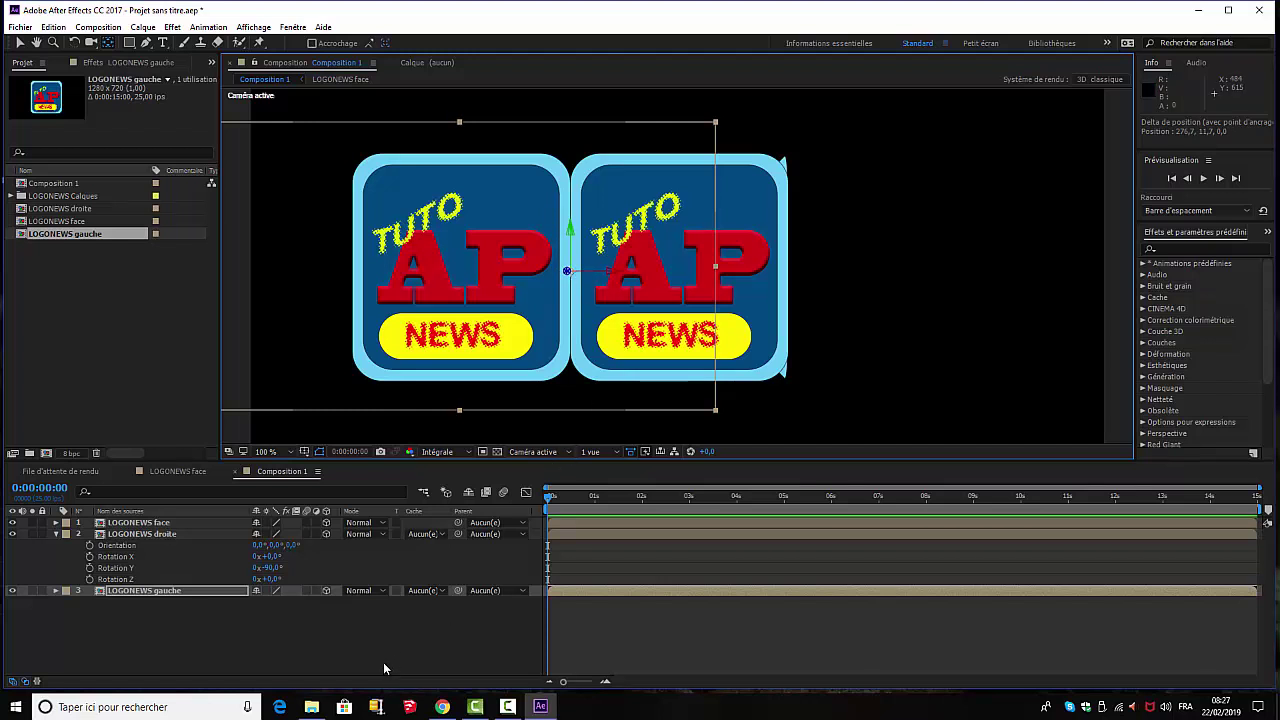
{"action": "key", "text": "r"}
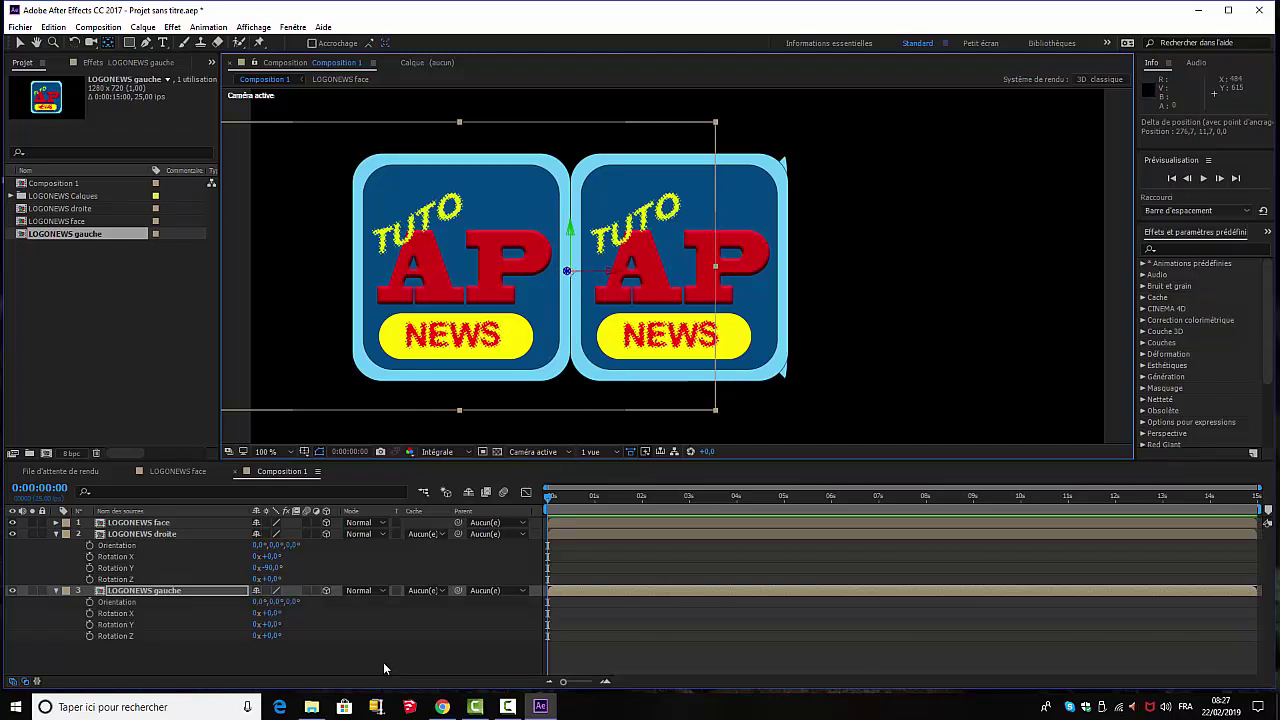
{"action": "left_click", "coordinate": [271, 625]}
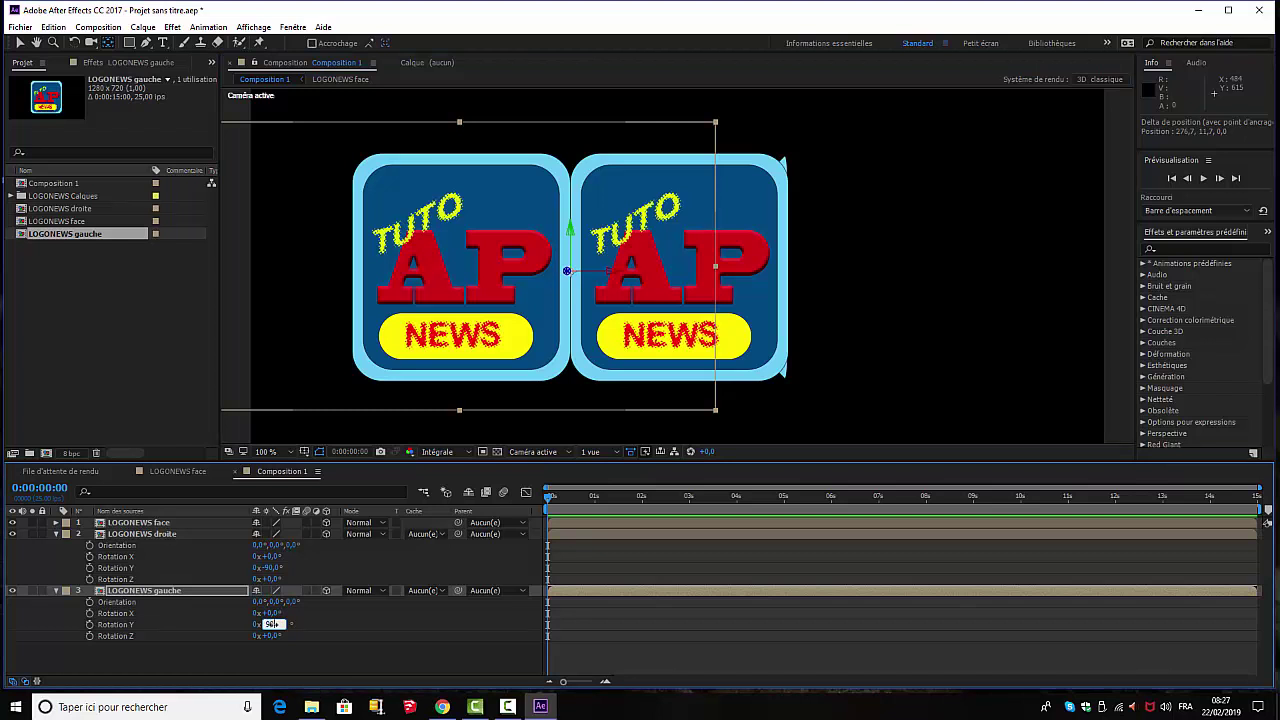
{"action": "key", "text": "Return"}
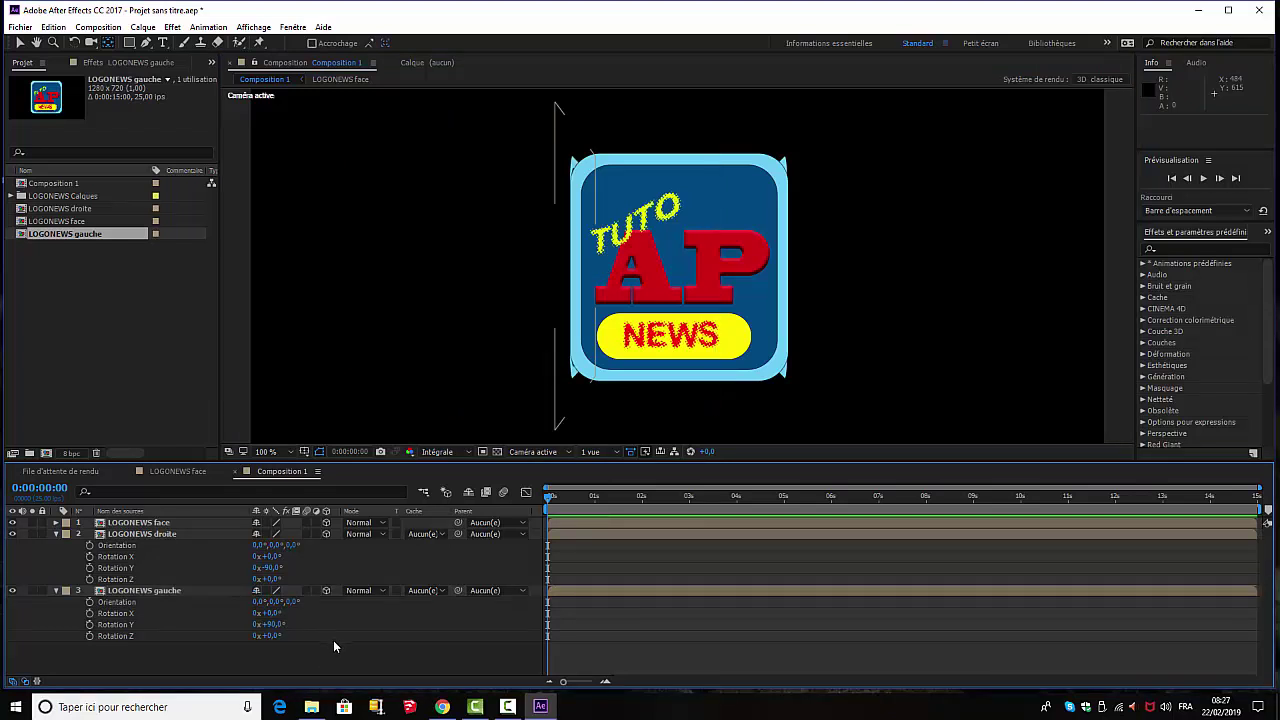
Step: Collapse the droite and gauche layer properties and parent both layers to LOGONEWS face
{"action": "left_click", "coordinate": [56, 534]}
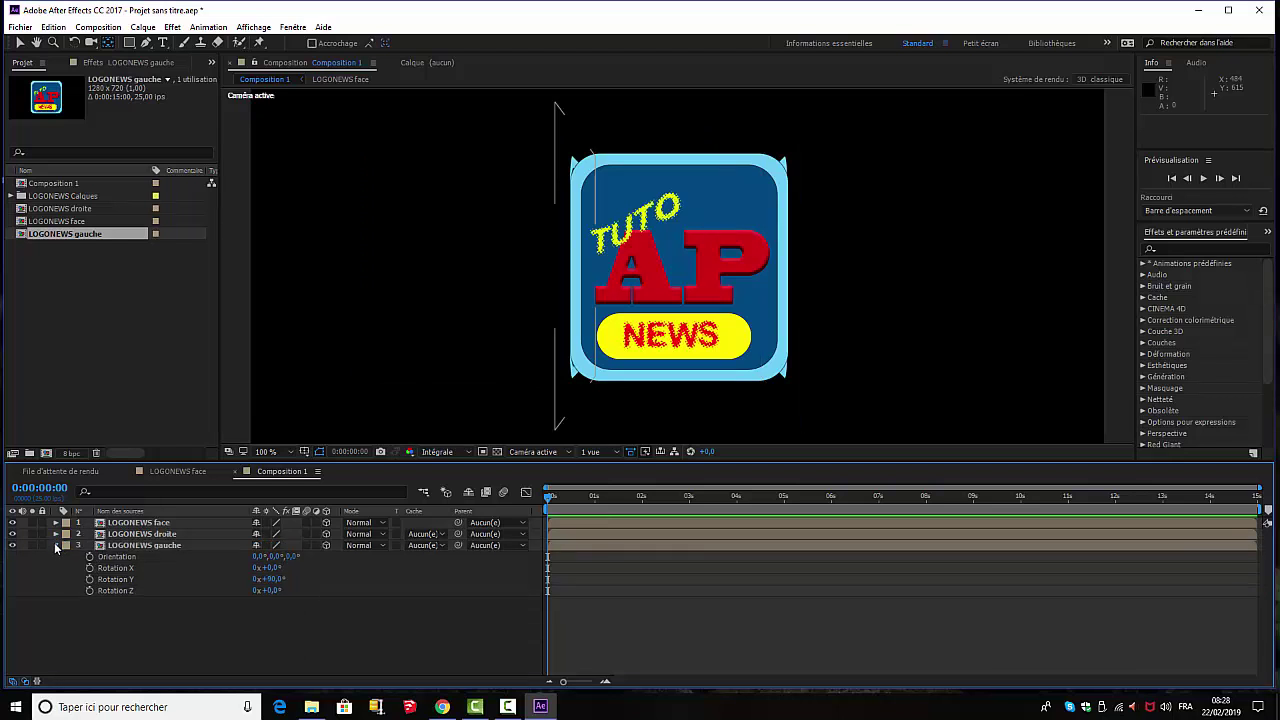
{"action": "left_click", "coordinate": [56, 546]}
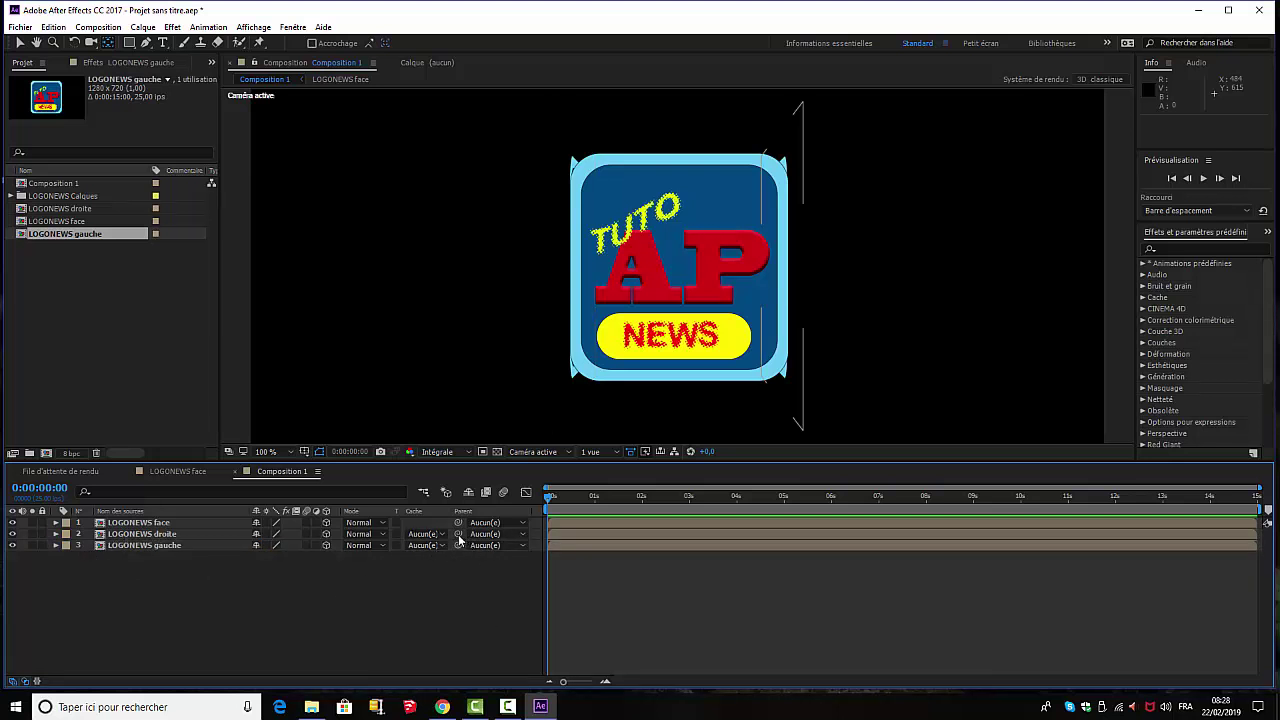
{"action": "left_click_drag", "start_coordinate": [458, 537], "coordinate": [162, 524]}
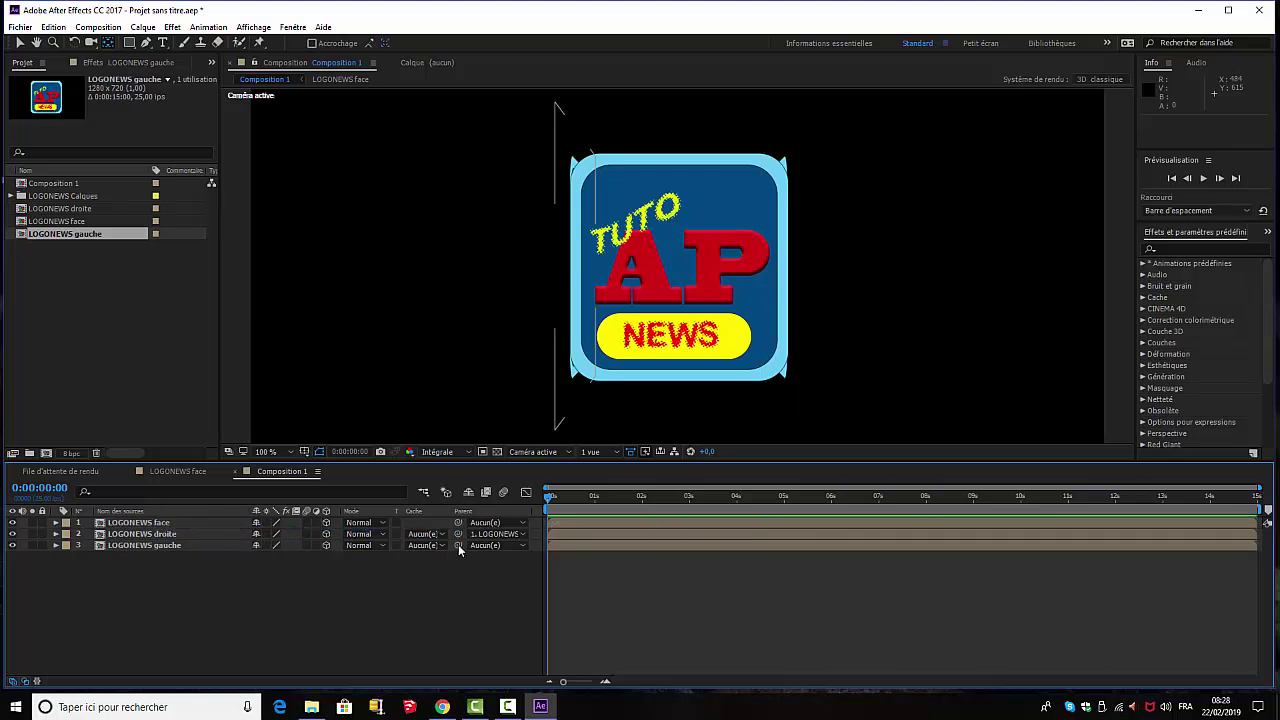
{"action": "left_click_drag", "start_coordinate": [458, 544], "coordinate": [285, 612]}
{"action": "left_click", "coordinate": [521, 546]}
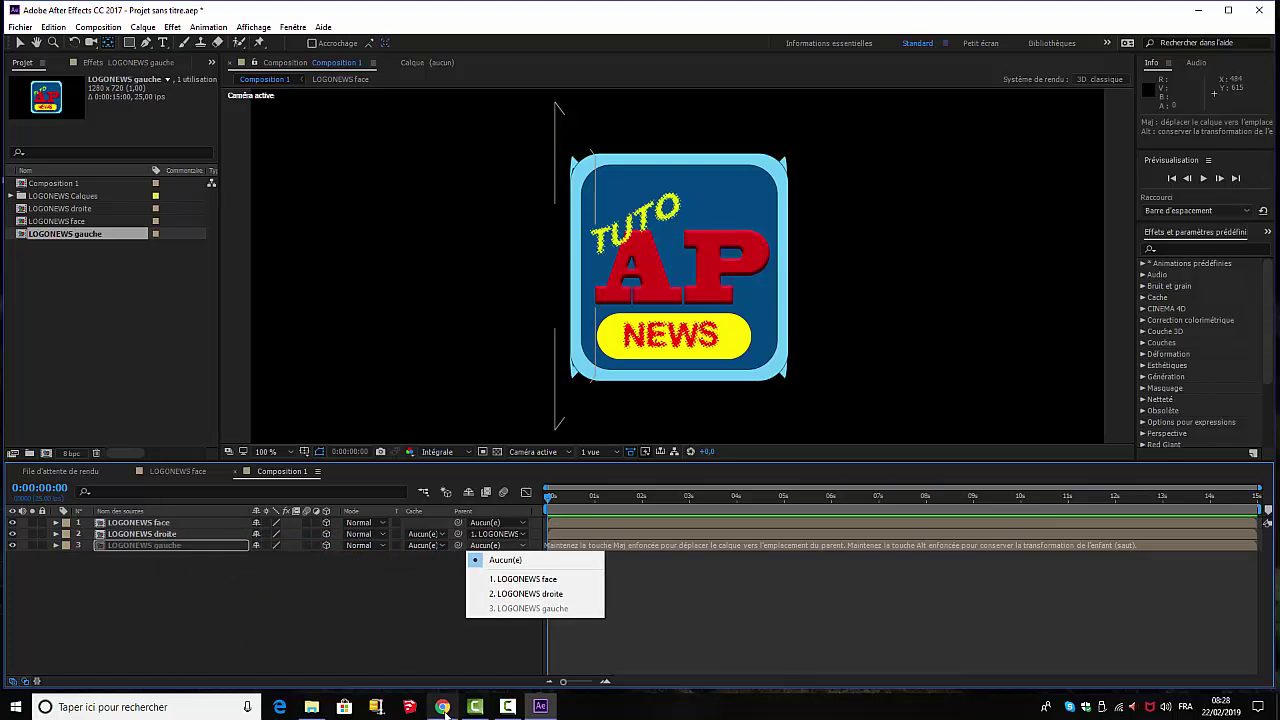
{"action": "left_click", "coordinate": [523, 579]}
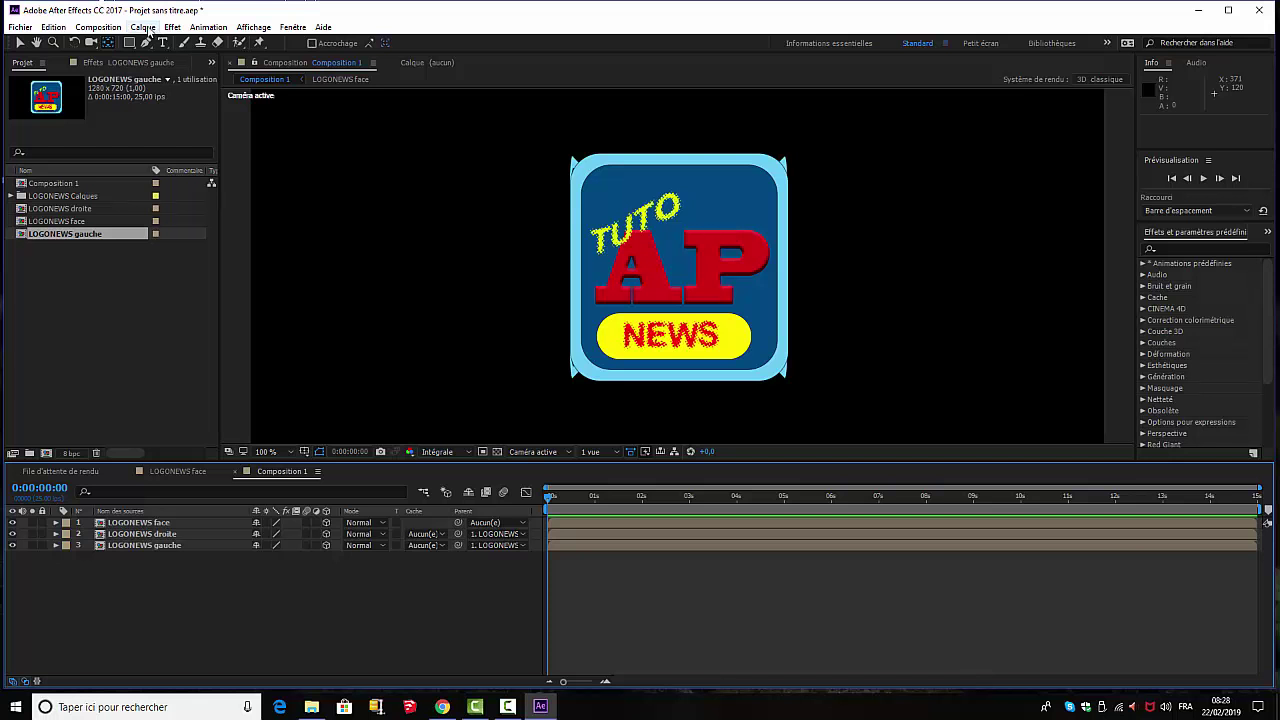
Step: Turn the LOGONEWS face layer back and forth about its Y axis, ending at a Y Rotation of -10°
{"action": "left_click", "coordinate": [158, 524]}
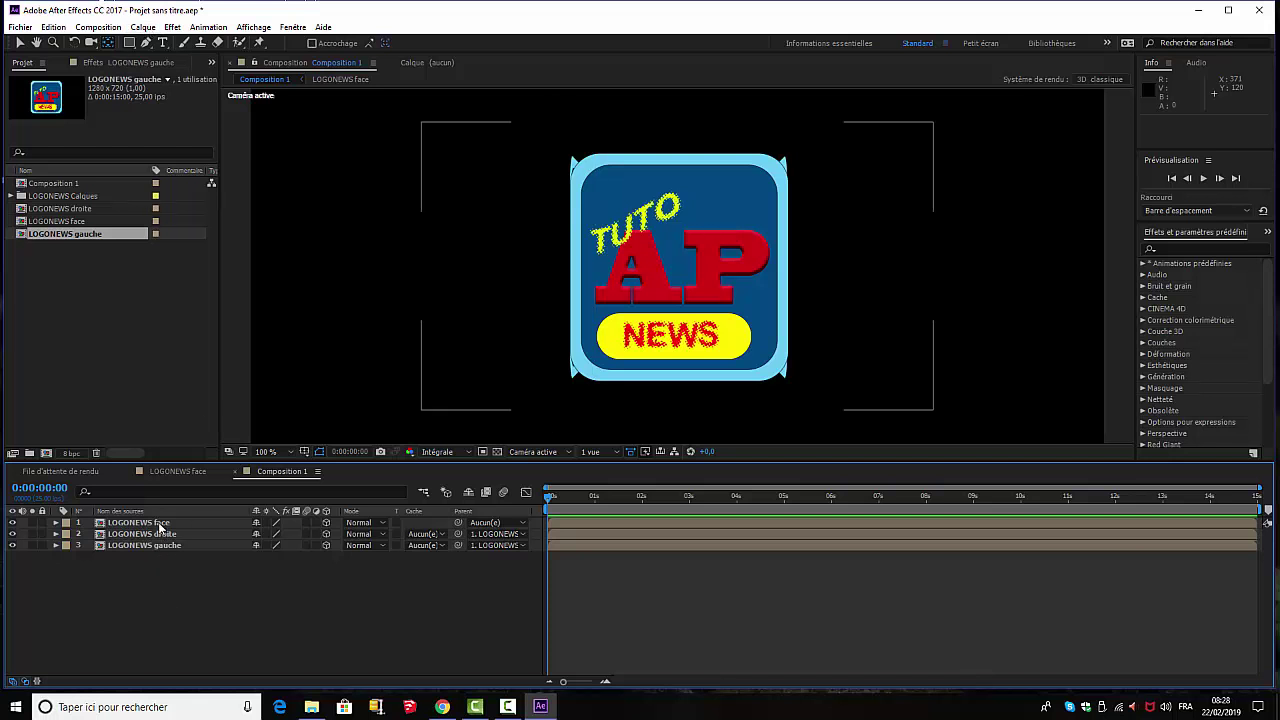
{"action": "left_click", "coordinate": [158, 524]}
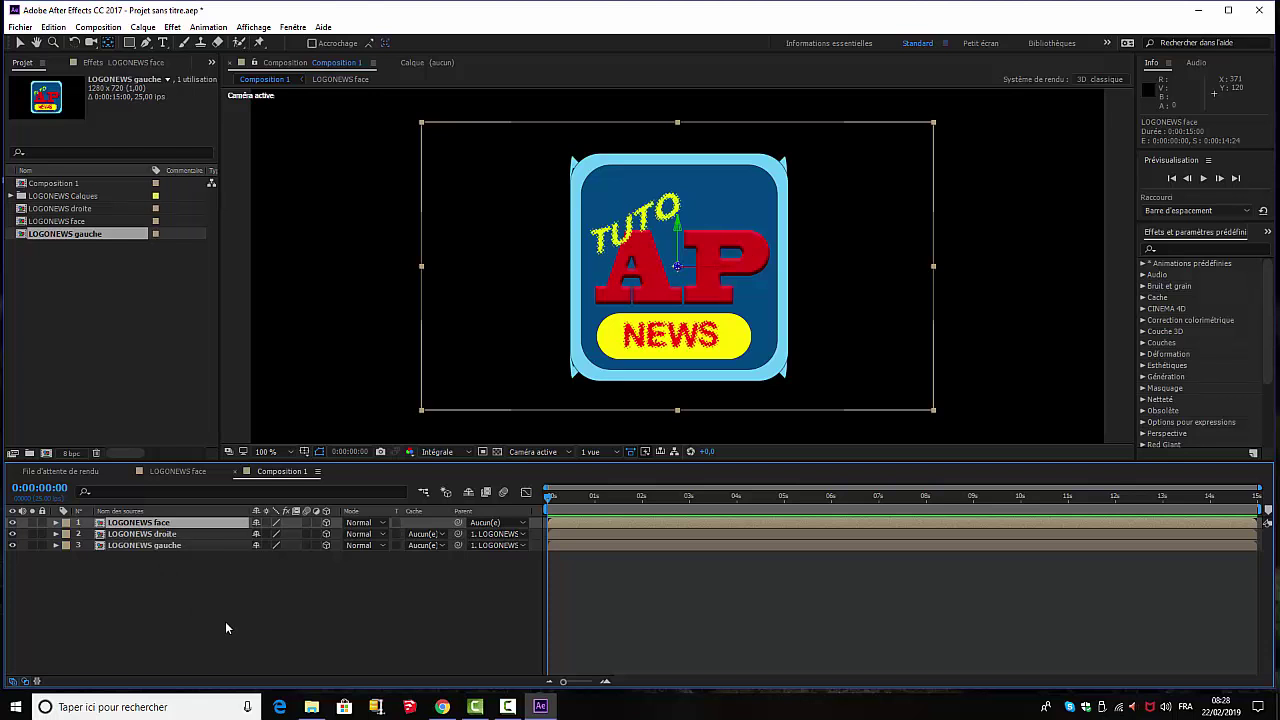
{"action": "key", "text": "r"}
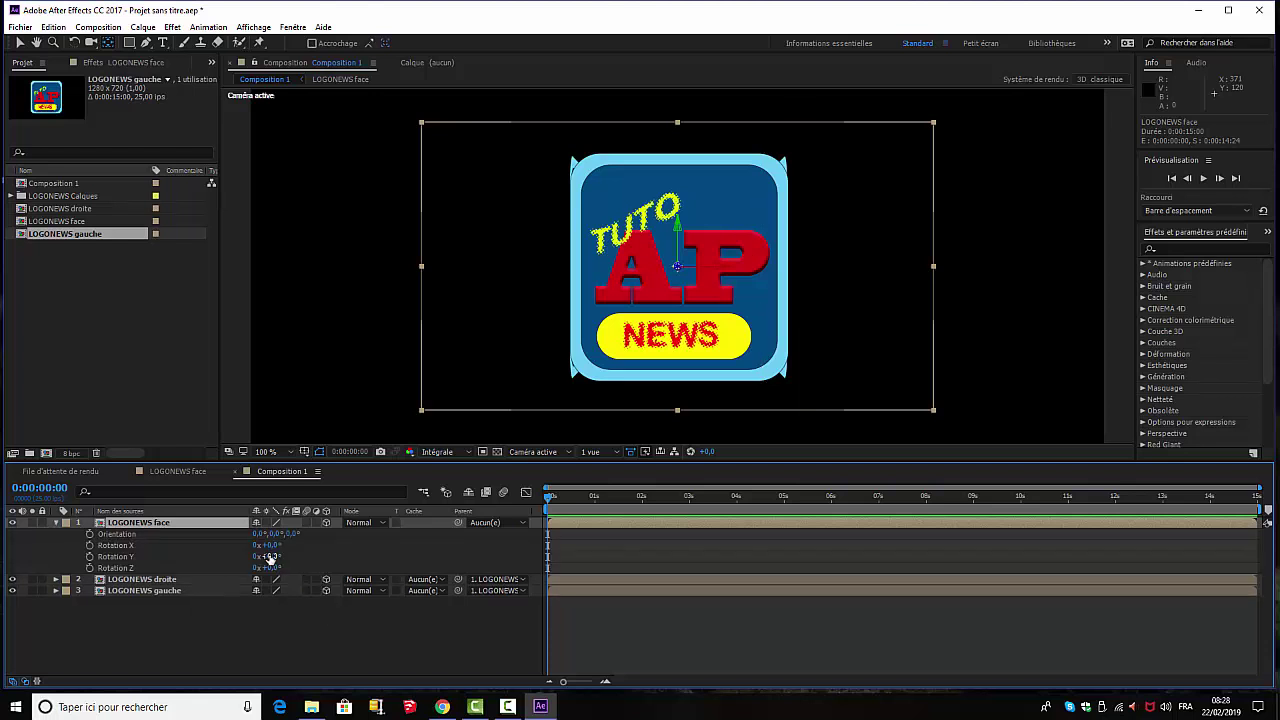
{"action": "left_click_drag", "start_coordinate": [275, 557], "coordinate": [249, 560]}
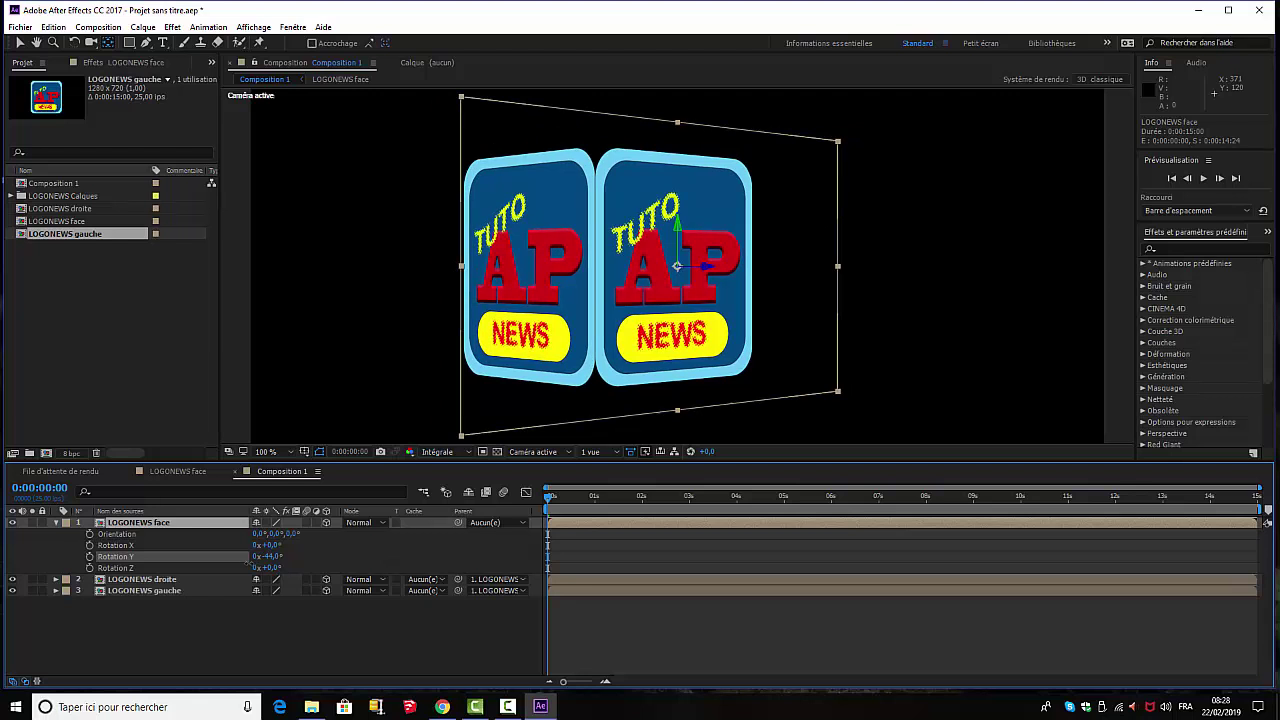
{"action": "mouse_move", "coordinate": [249, 560]}
{"action": "left_mouse_down"}
{"action": "mouse_move", "coordinate": [233, 566]}
{"action": "mouse_move", "coordinate": [311, 553]}
{"action": "mouse_move", "coordinate": [257, 559]}
{"action": "left_mouse_up"}
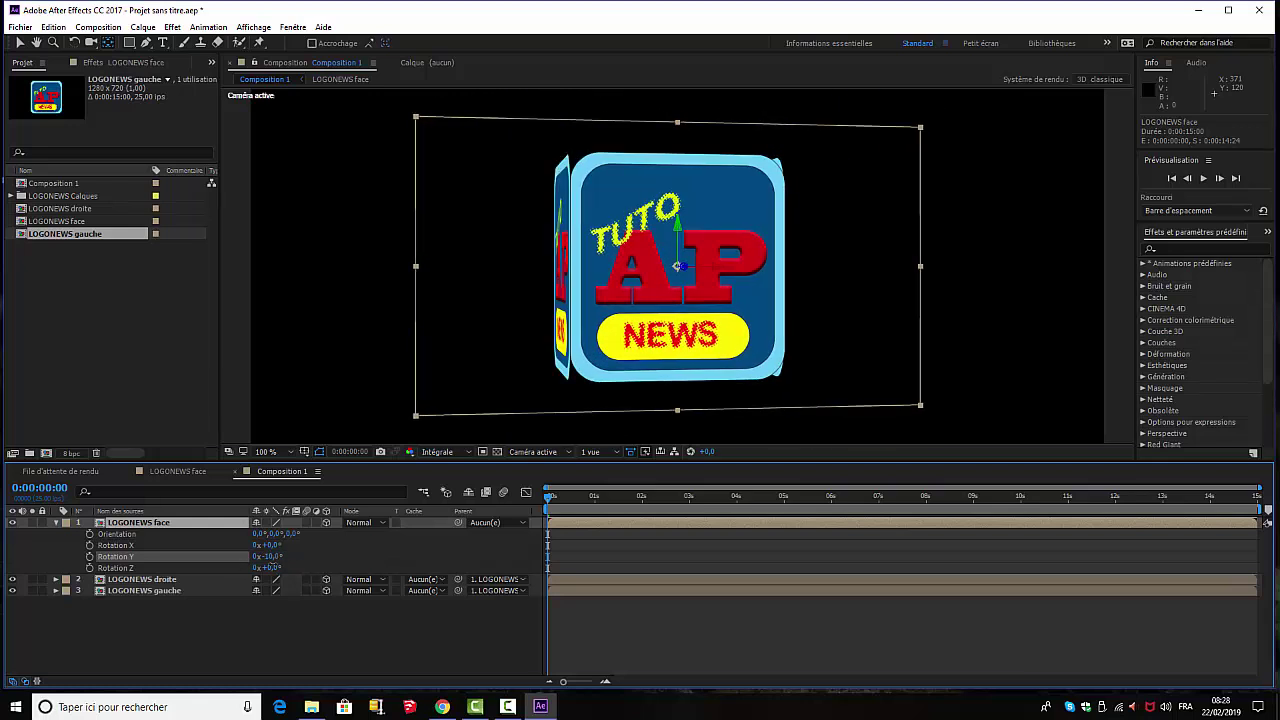
Step: Reset the LOGONEWS face layer's Y Rotation to 0° and deselect the layer
{"action": "left_click", "coordinate": [276, 557]}
{"action": "type", "text": "0"}
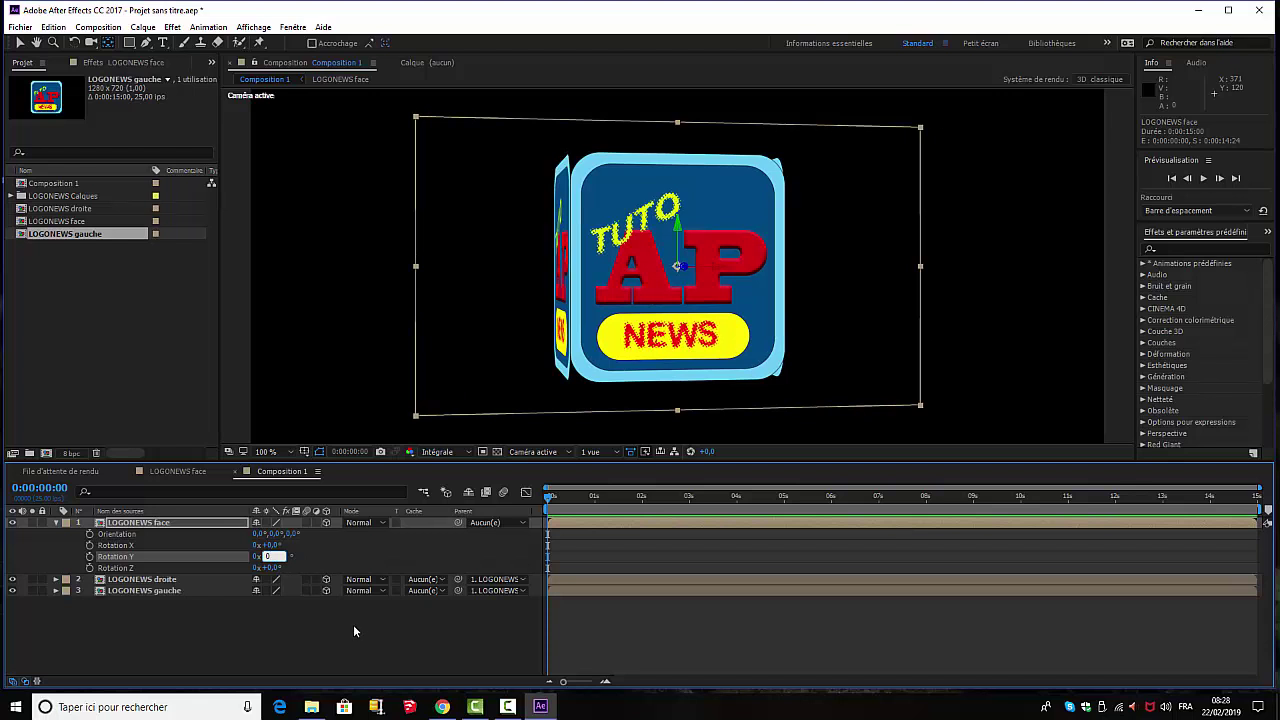
{"action": "left_click", "coordinate": [339, 624]}
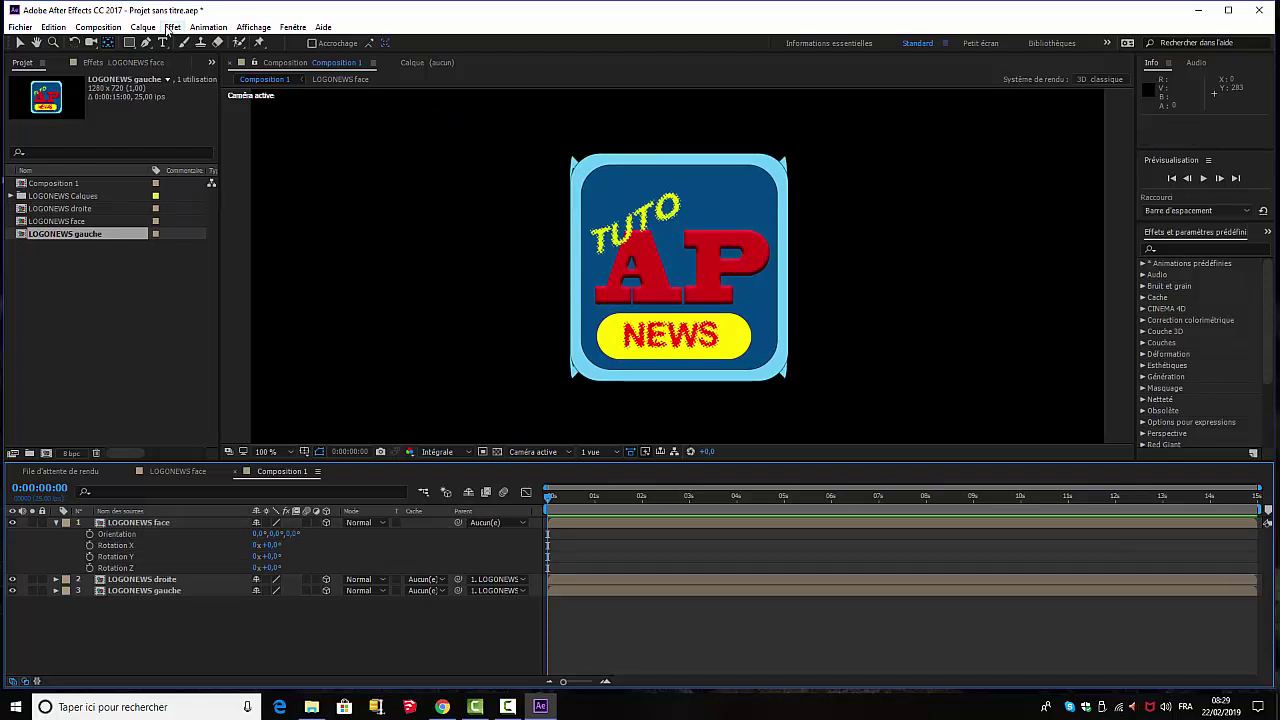
Step: Create a null object and move it to about 592, 303 so its box is centred over the logo
{"action": "left_click", "coordinate": [142, 27]}
{"action": "mouse_move", "coordinate": [150, 45]}
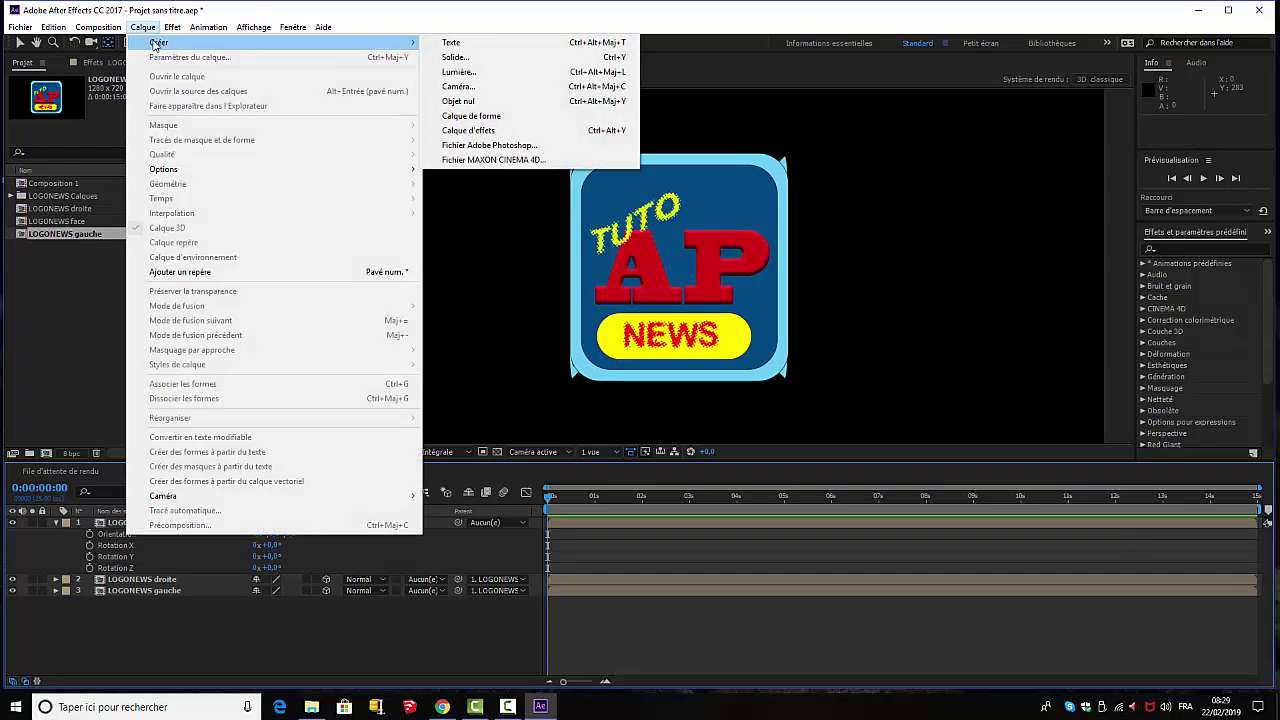
{"action": "left_click", "coordinate": [476, 102]}
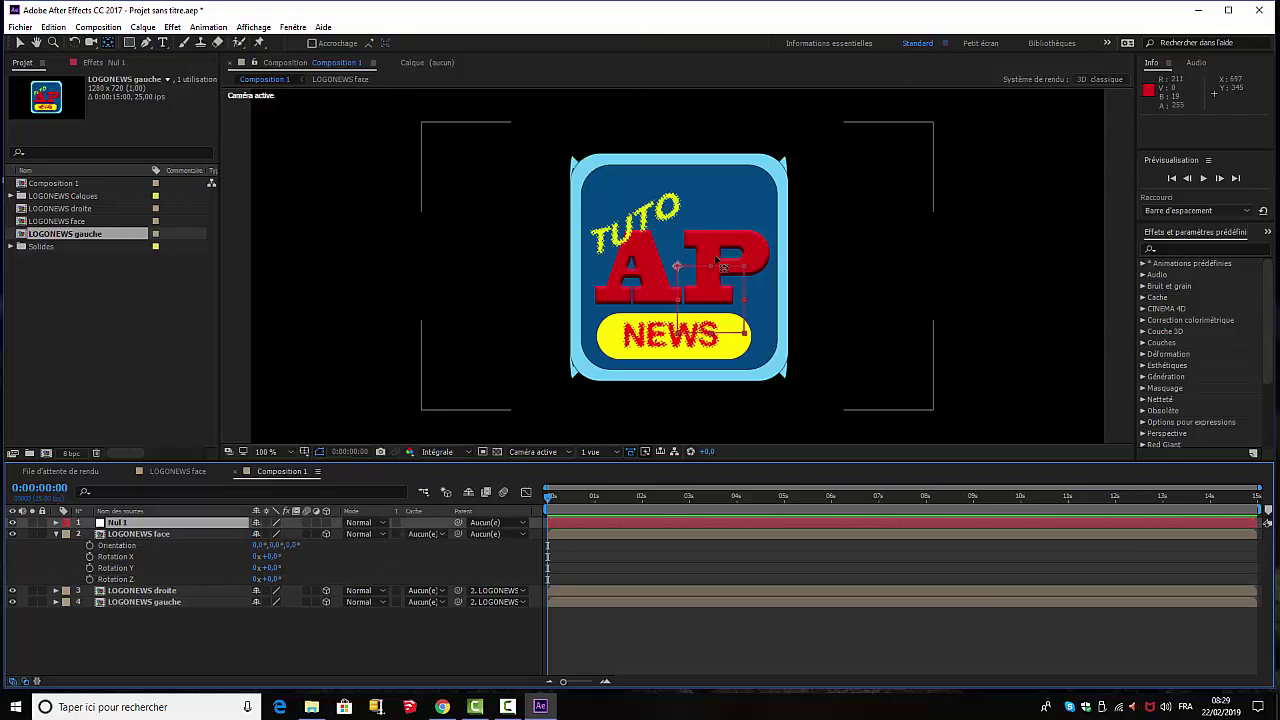
{"action": "left_click", "coordinate": [21, 45]}
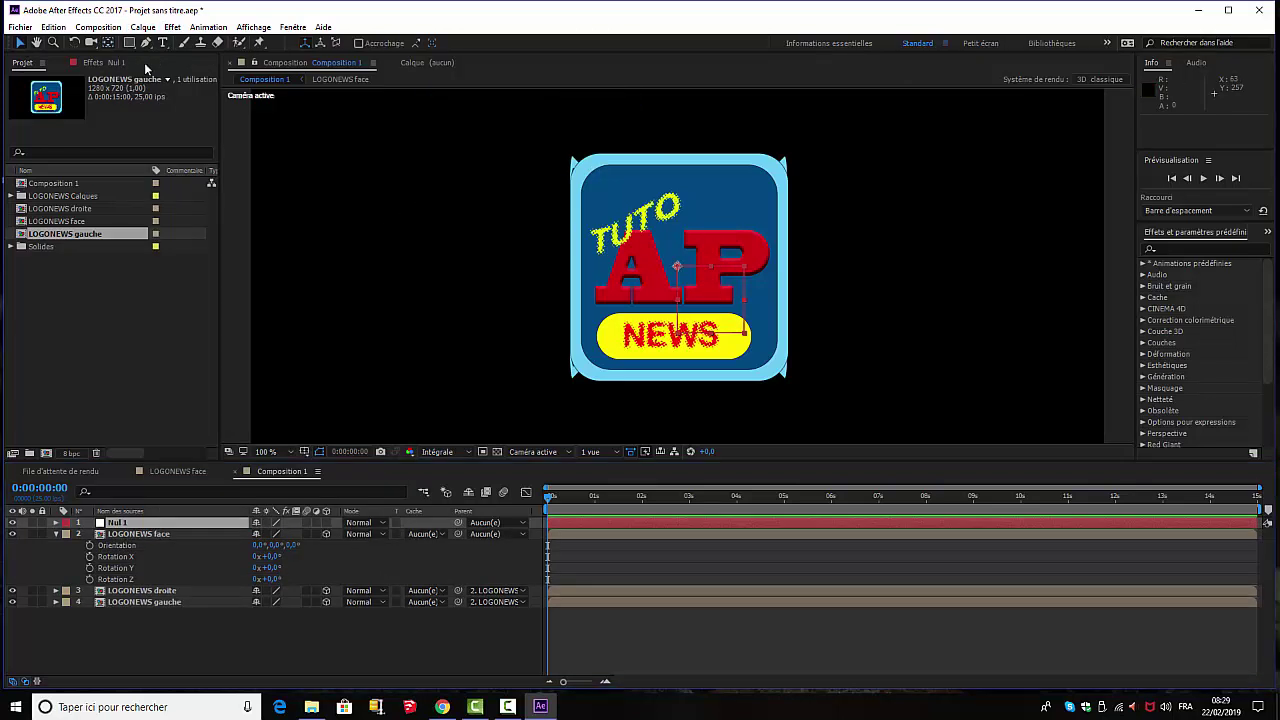
{"action": "left_click_drag", "start_coordinate": [707, 285], "coordinate": [693, 256]}
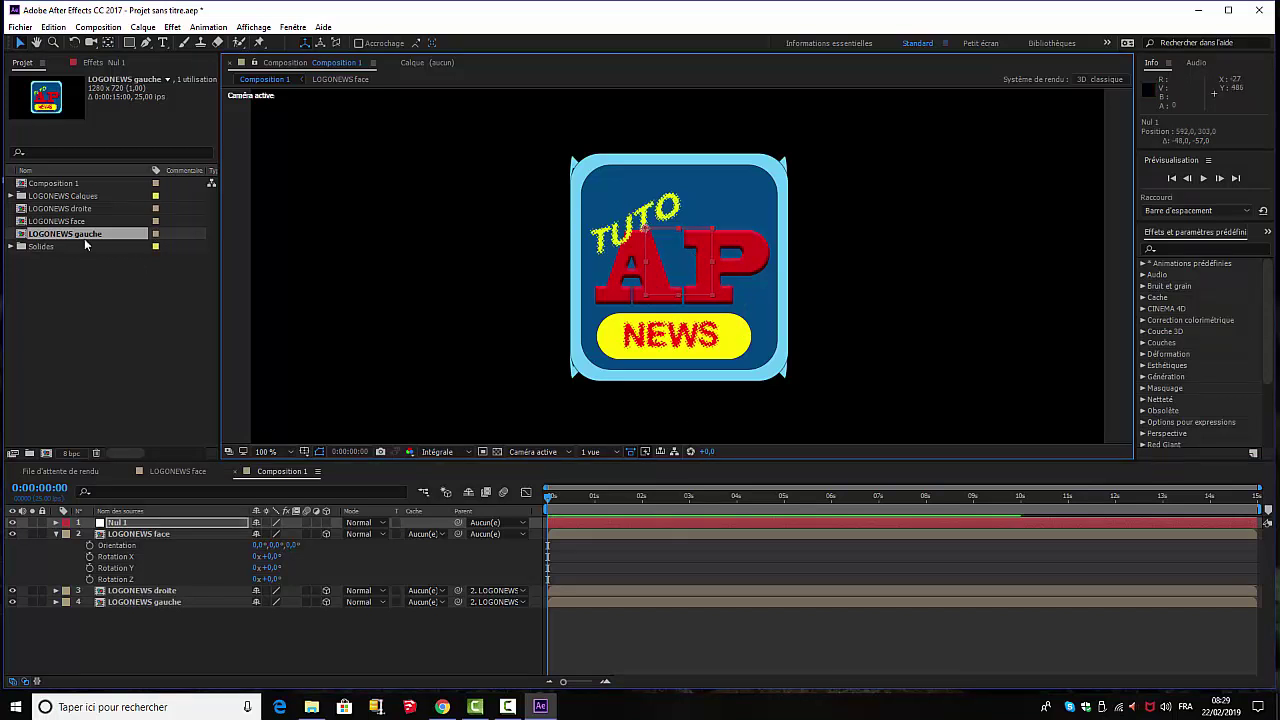
Step: Make the null object a 3D layer and move its anchor point to the centre of the logo
{"action": "left_click", "coordinate": [327, 523]}
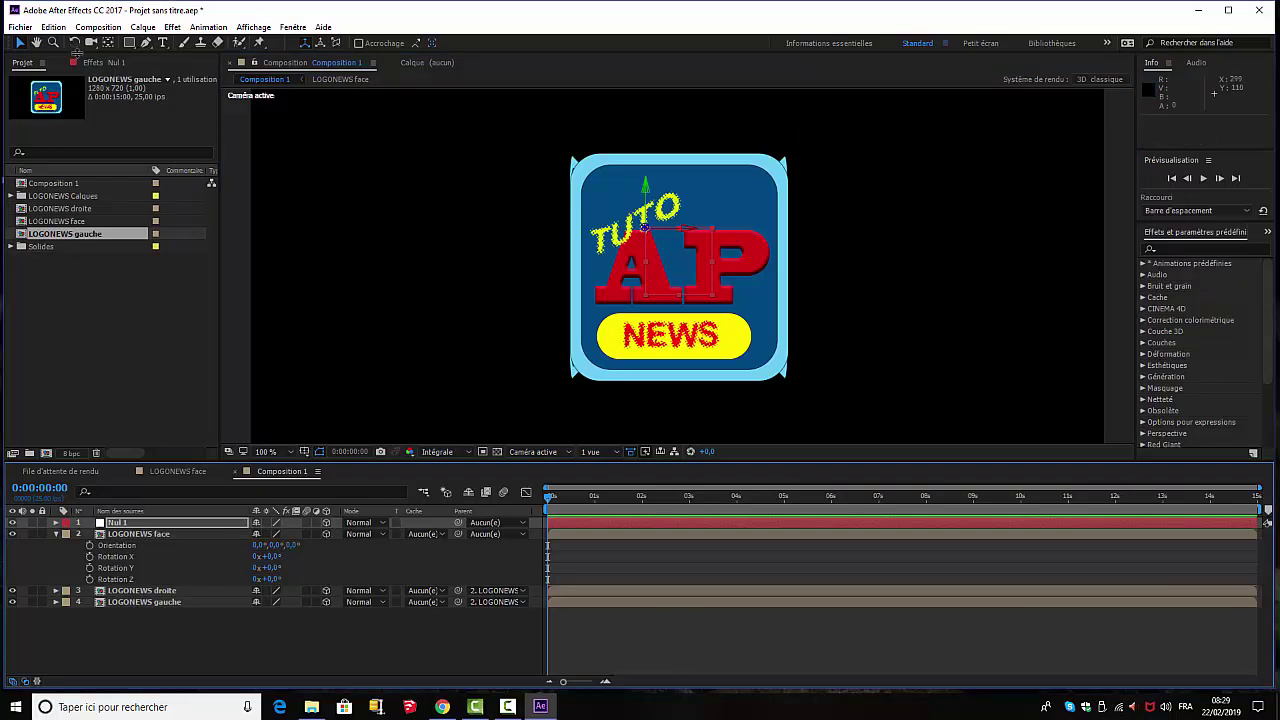
{"action": "left_click", "coordinate": [107, 44]}
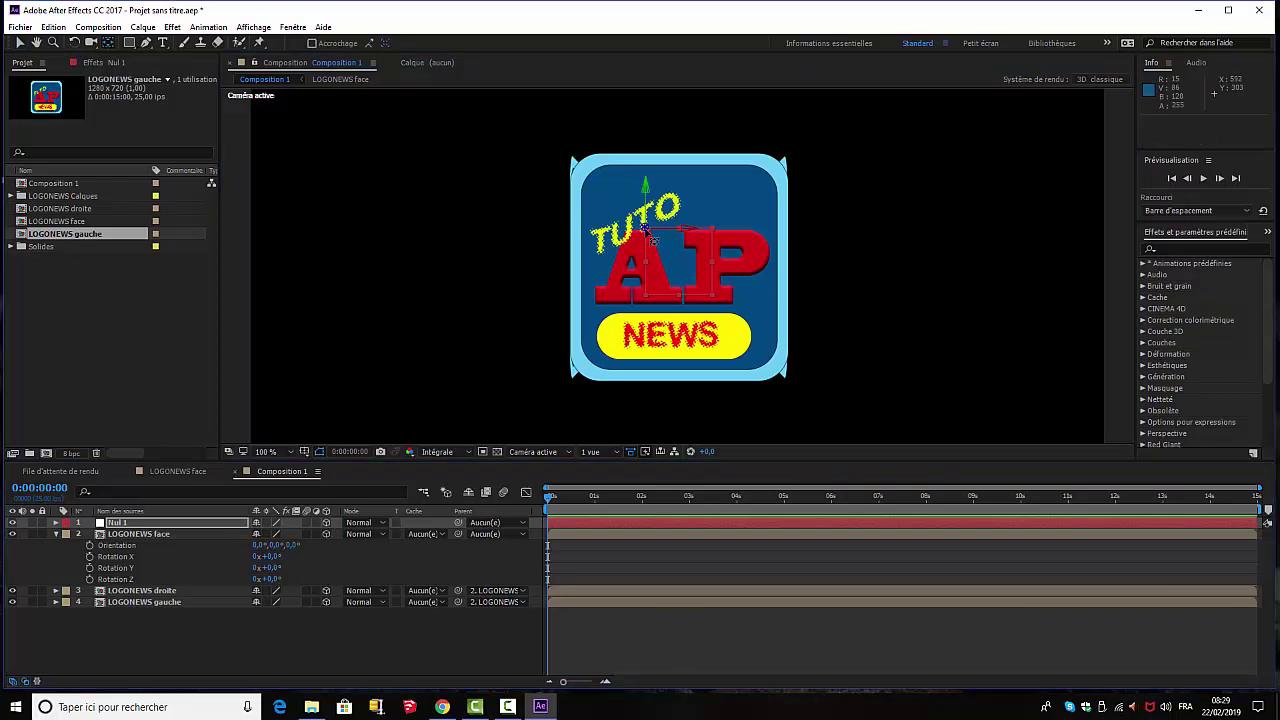
{"action": "left_click_drag", "start_coordinate": [646, 232], "coordinate": [679, 265]}
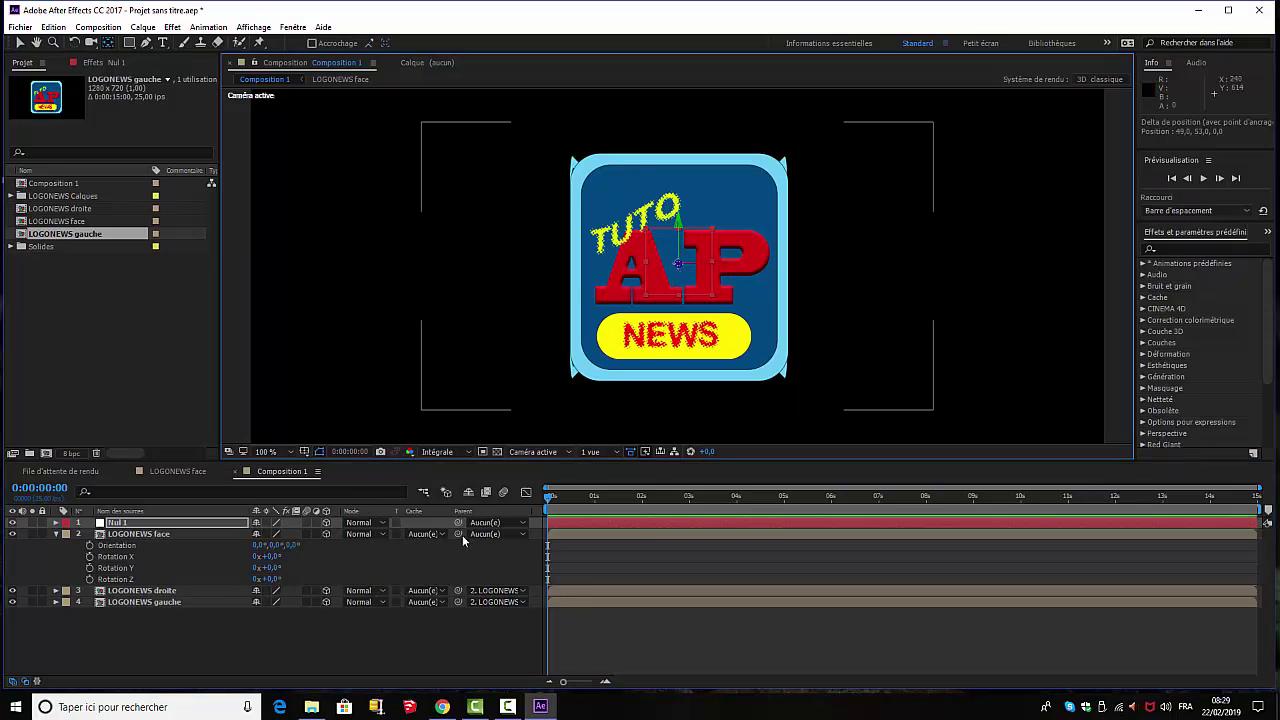
Step: Parent the LOGONEWS face layer to the null object and turn the null to a Y Rotation of -47°
{"action": "left_click_drag", "start_coordinate": [458, 533], "coordinate": [120, 527]}
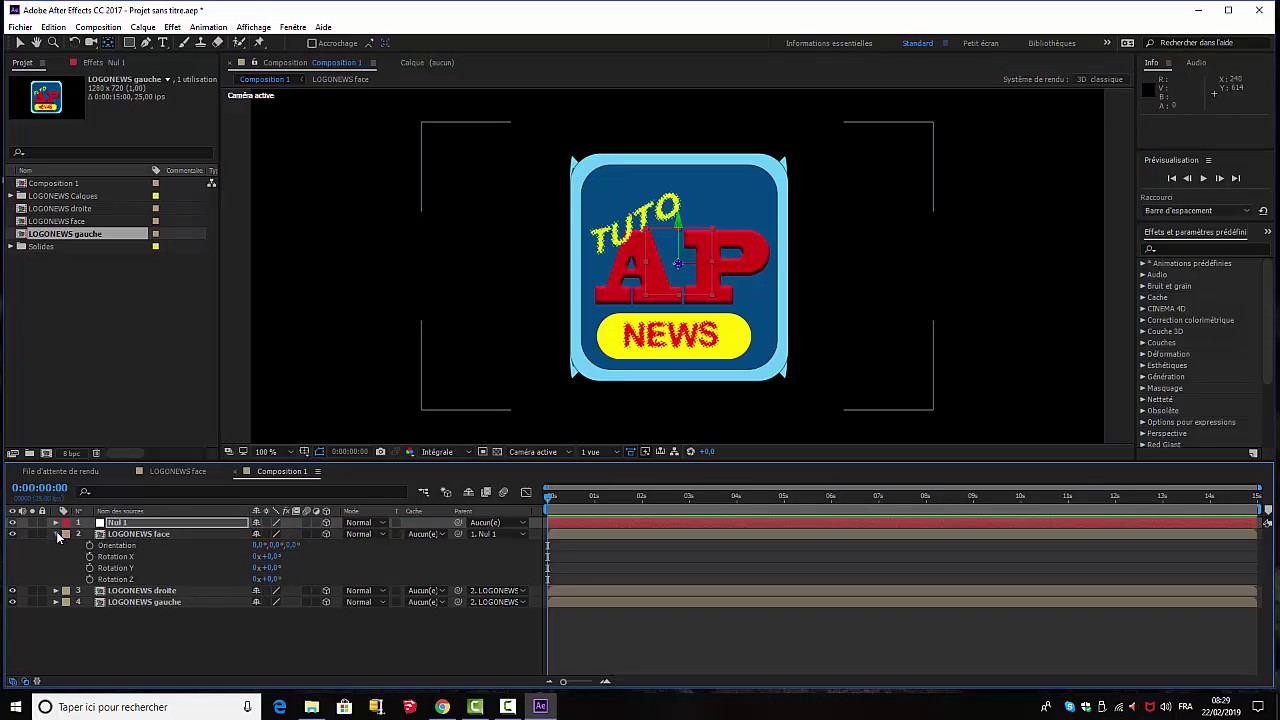
{"action": "left_click", "coordinate": [56, 534]}
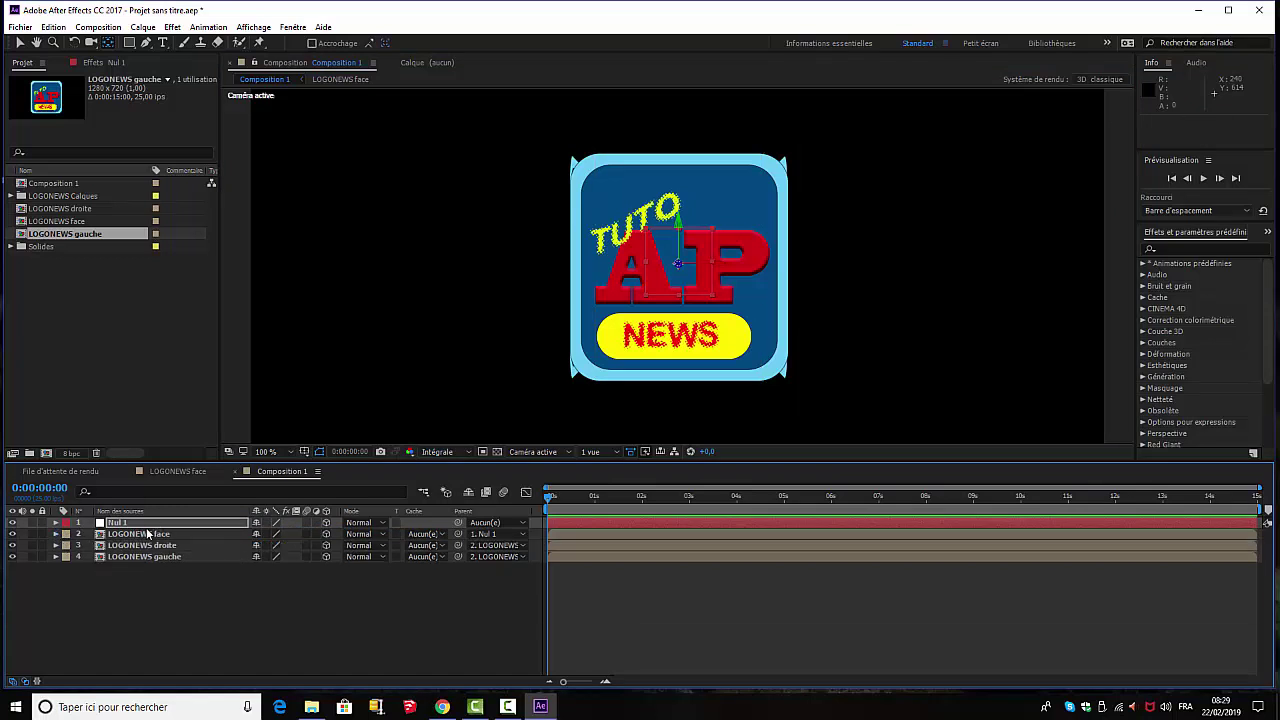
{"action": "key", "text": "r"}
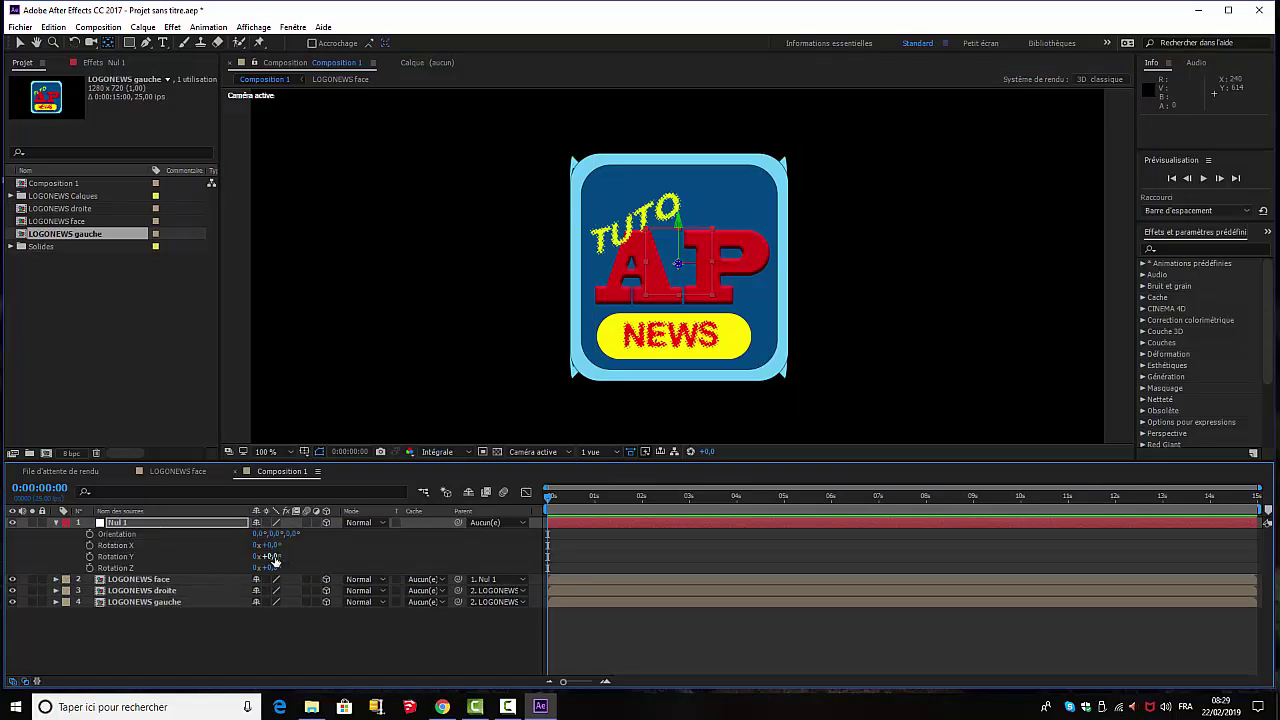
{"action": "mouse_move", "coordinate": [273, 561]}
{"action": "left_mouse_down"}
{"action": "mouse_move", "coordinate": [243, 562]}
{"action": "mouse_move", "coordinate": [320, 560]}
{"action": "mouse_move", "coordinate": [251, 567]}
{"action": "left_mouse_up"}
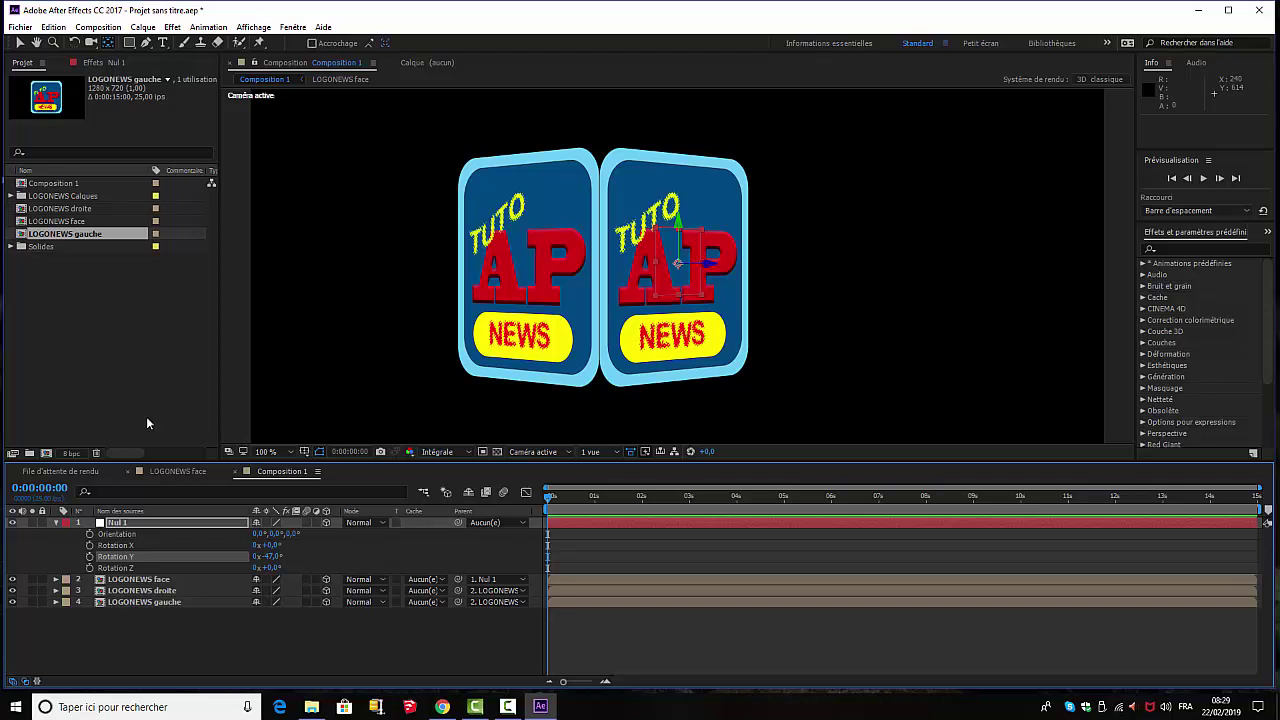
Step: In the LOGONEWS face composition, add an Opacity keyframe to the NEWS layer at 0:00:00:00
{"action": "left_click", "coordinate": [180, 470]}
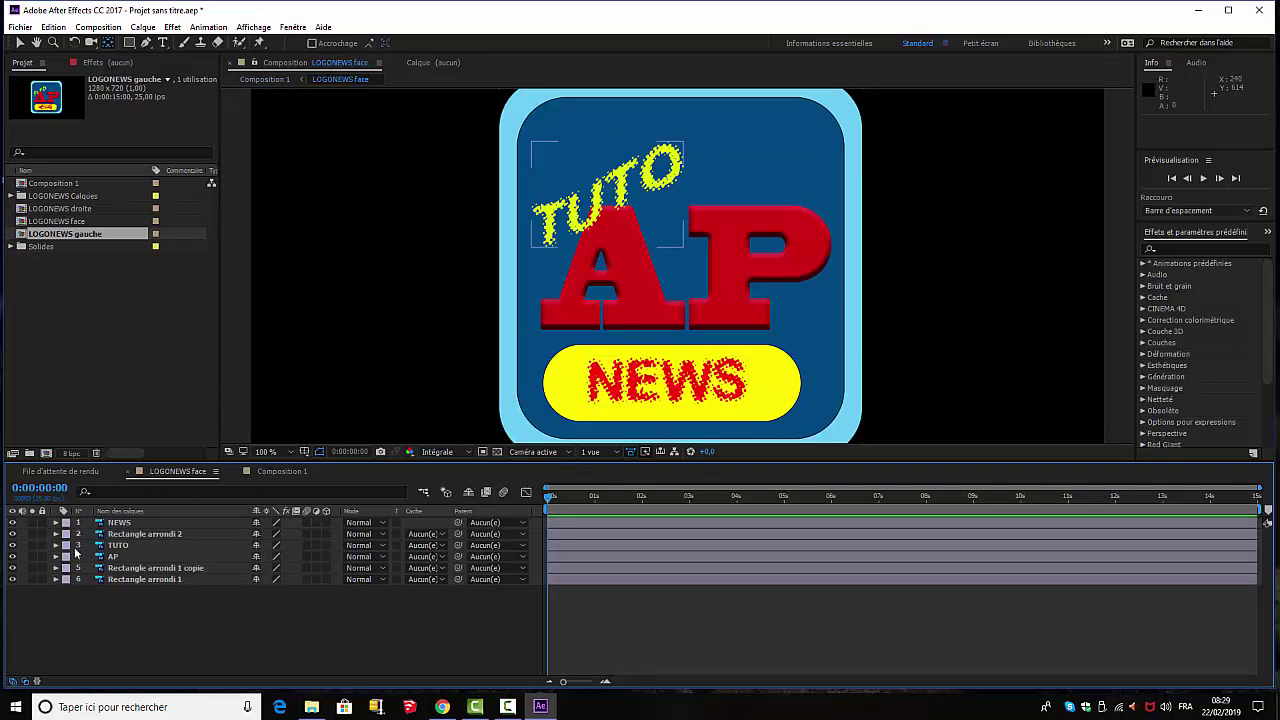
{"action": "left_click", "coordinate": [118, 522]}
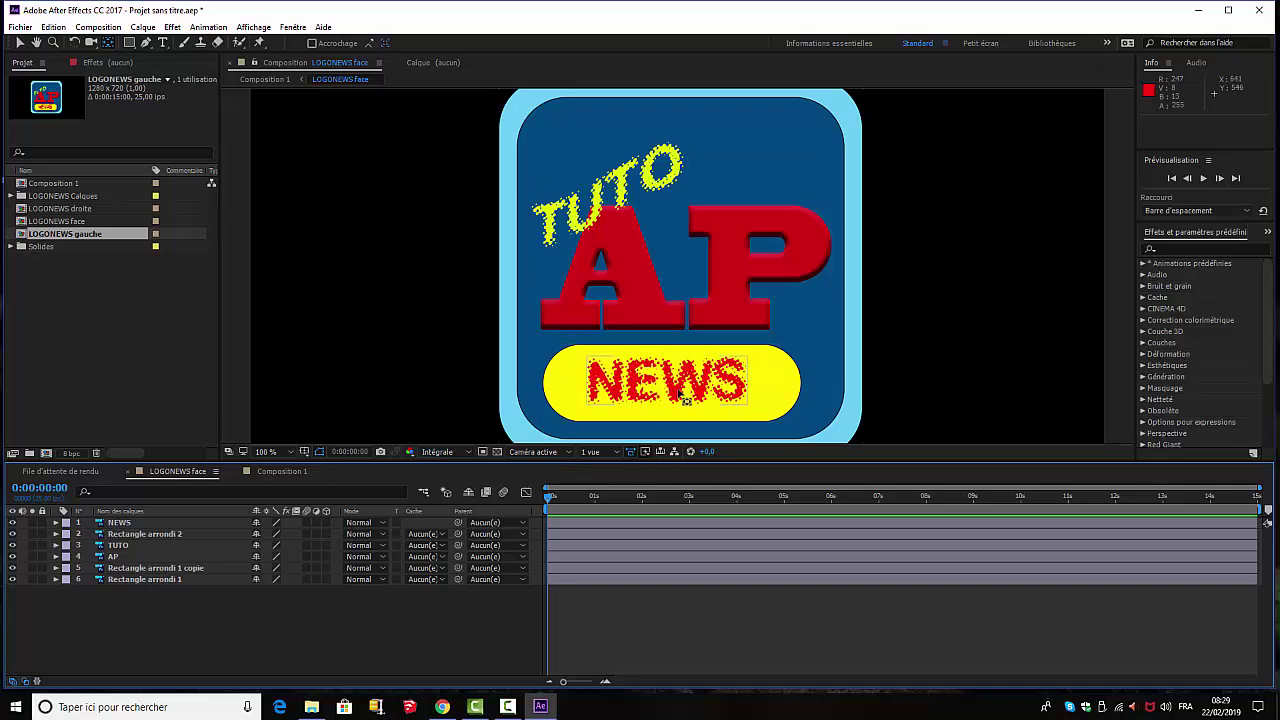
{"action": "left_click", "coordinate": [124, 524]}
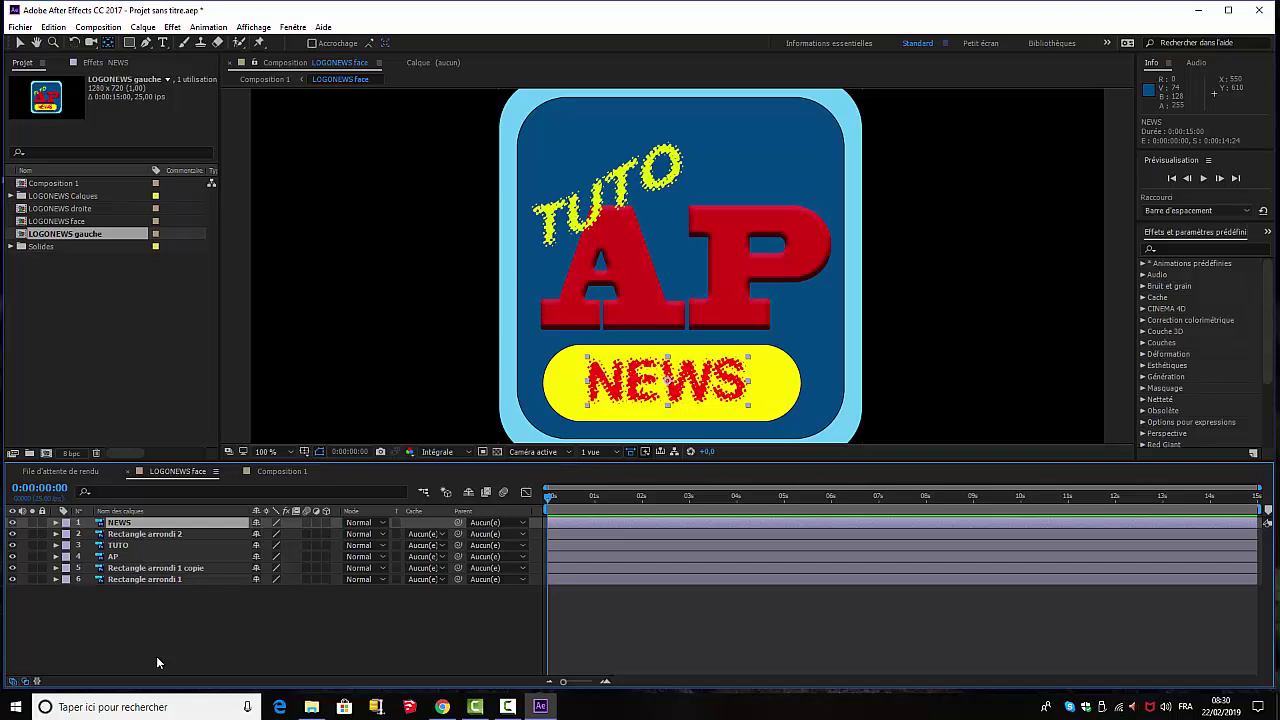
{"action": "key", "text": "t"}
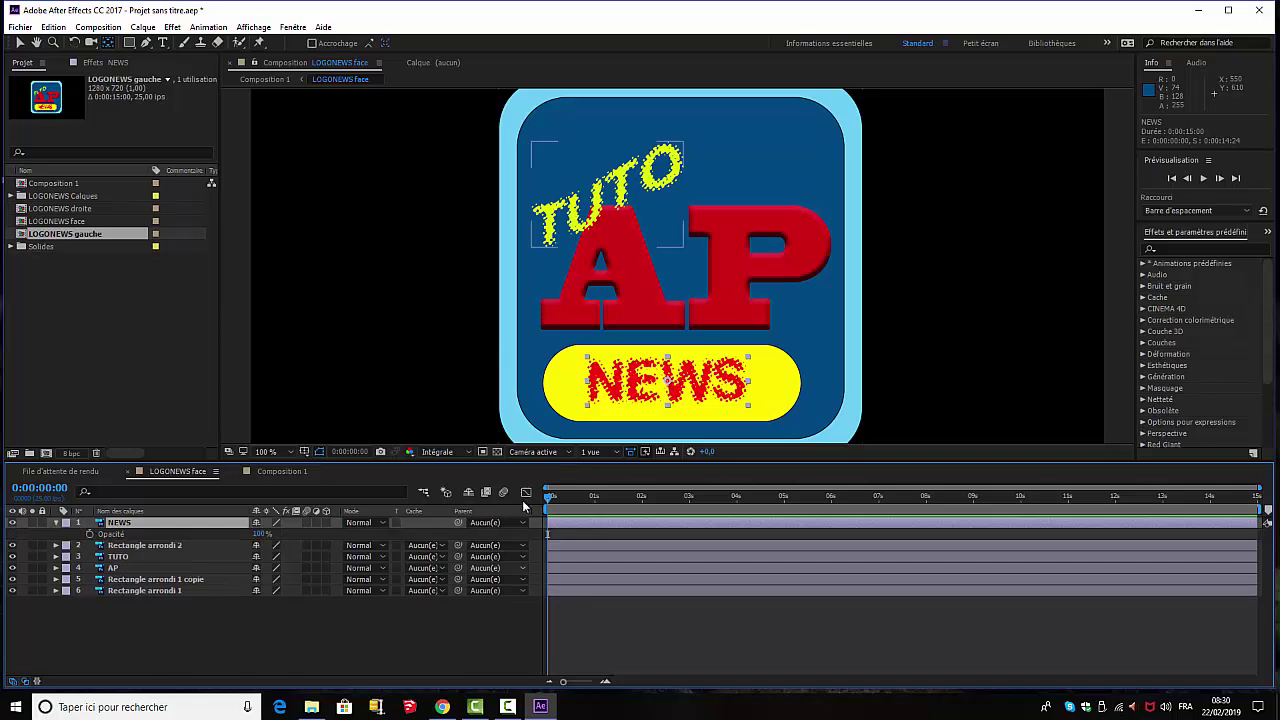
{"action": "left_click", "coordinate": [89, 535]}
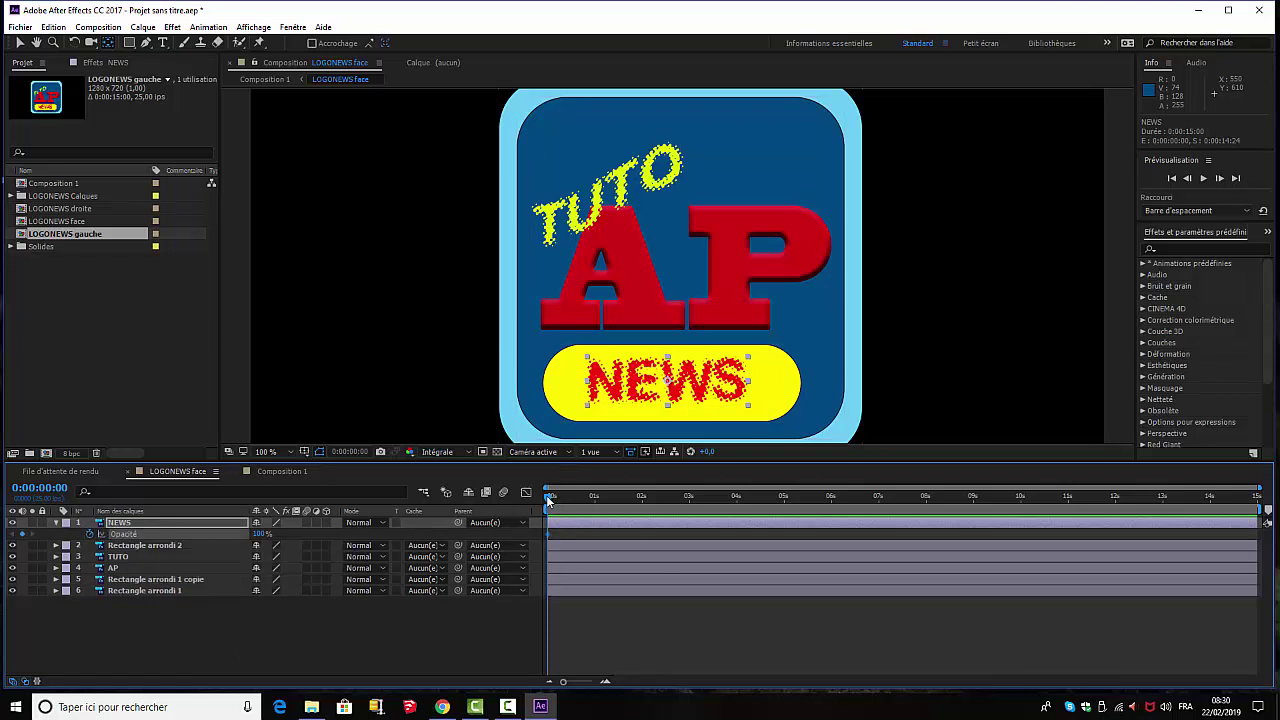
Step: Keyframe the NEWS layer's Opacity to 0% at 0:00:00:24 and back to 100% at 0:00:02:00
{"action": "left_click_drag", "start_coordinate": [548, 500], "coordinate": [594, 500]}
{"action": "left_click", "coordinate": [259, 534]}
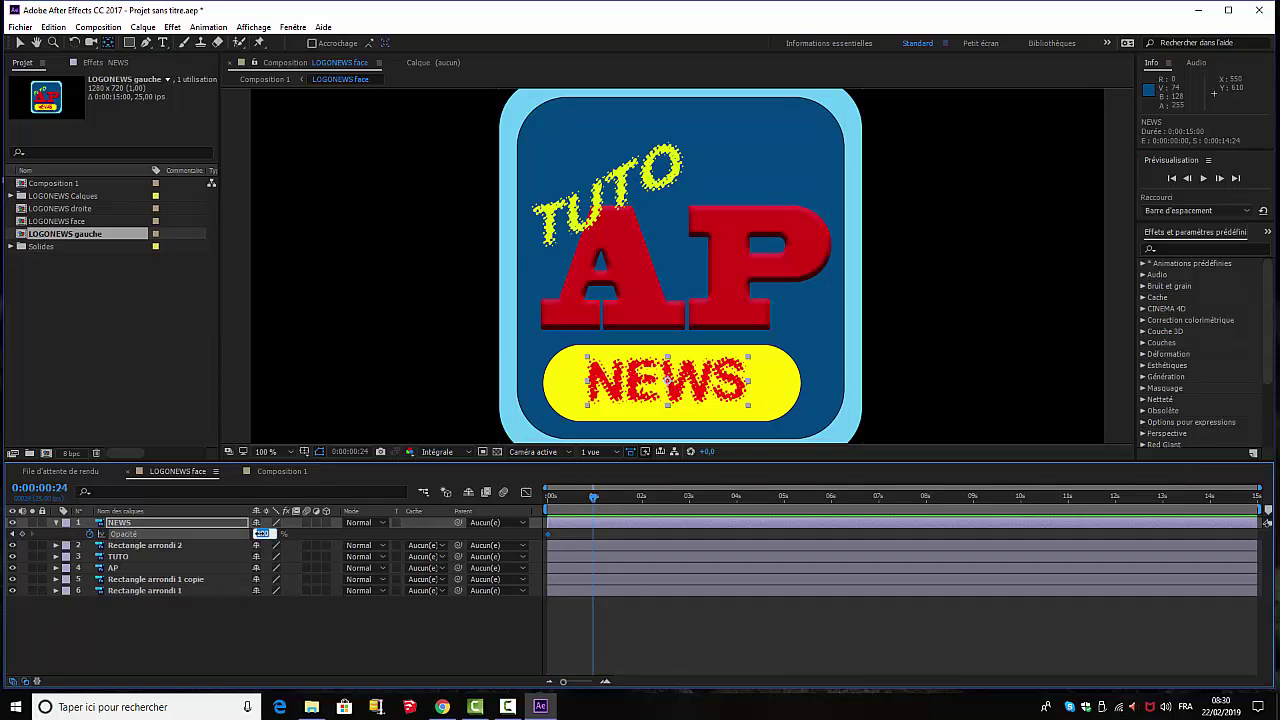
{"action": "key", "text": "Return"}
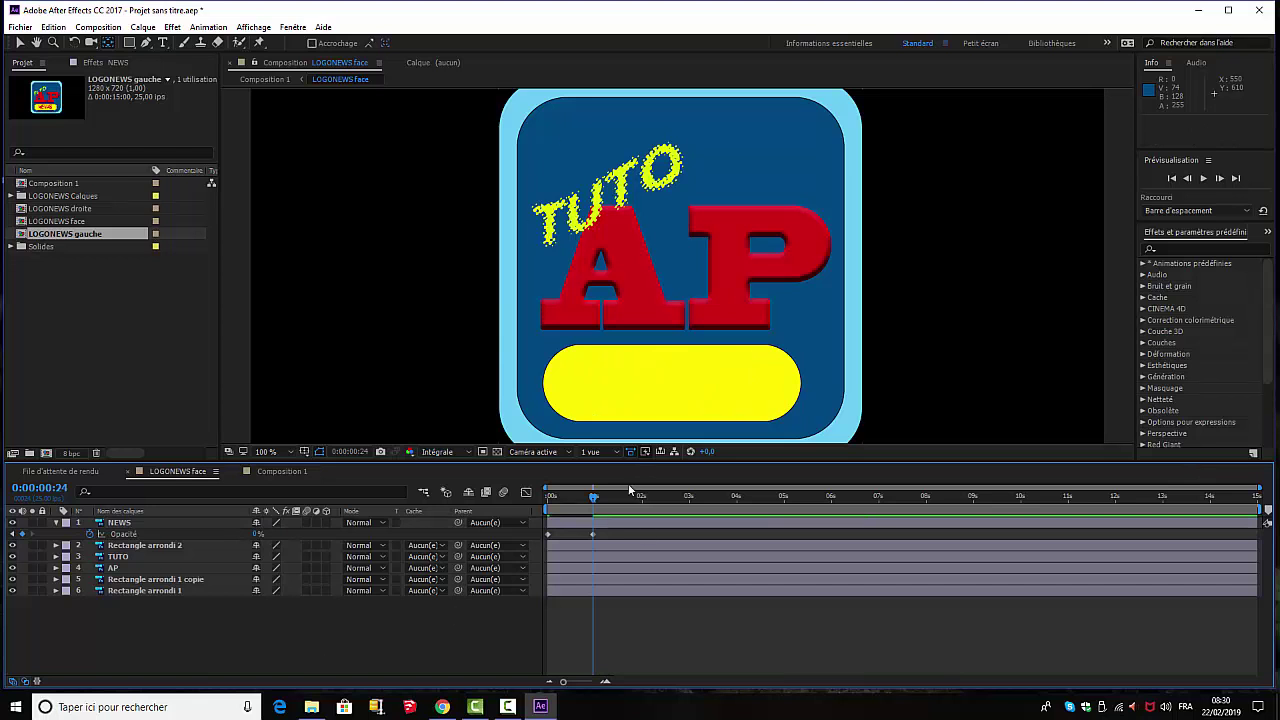
{"action": "left_click_drag", "start_coordinate": [592, 496], "coordinate": [641, 498]}
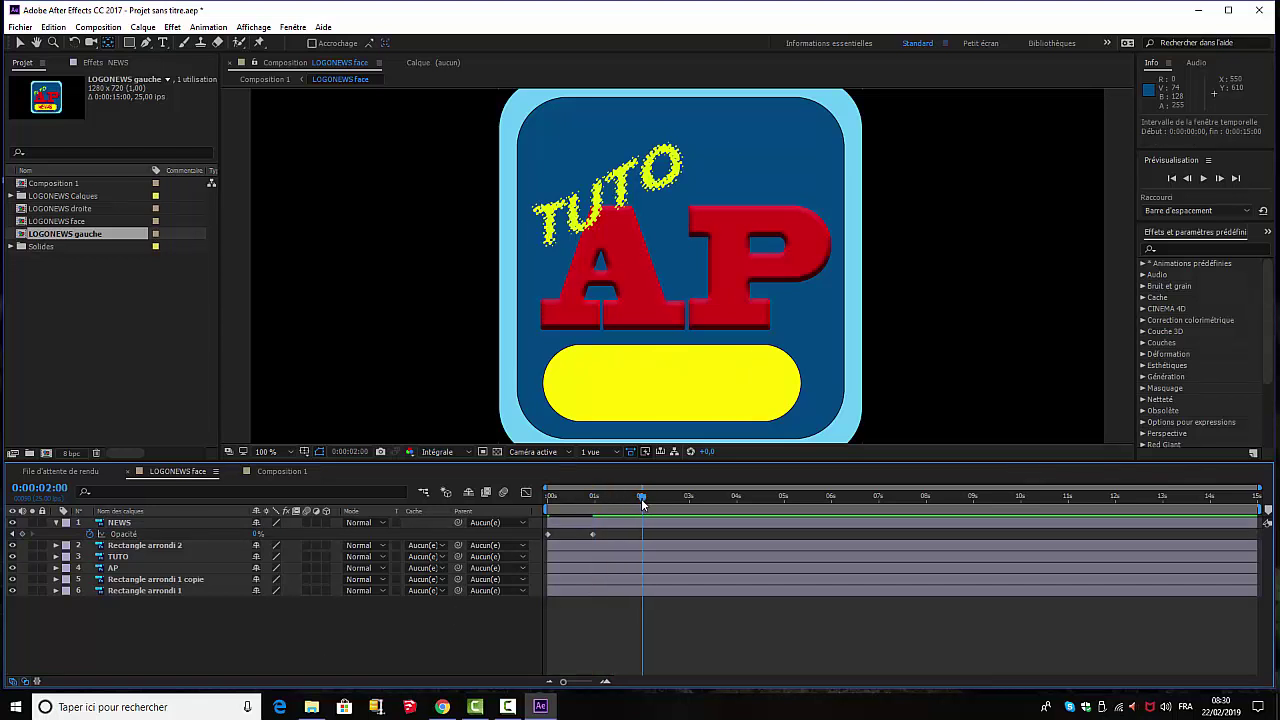
{"action": "left_click", "coordinate": [256, 535]}
{"action": "type", "text": "100"}
{"action": "key", "text": "Return"}
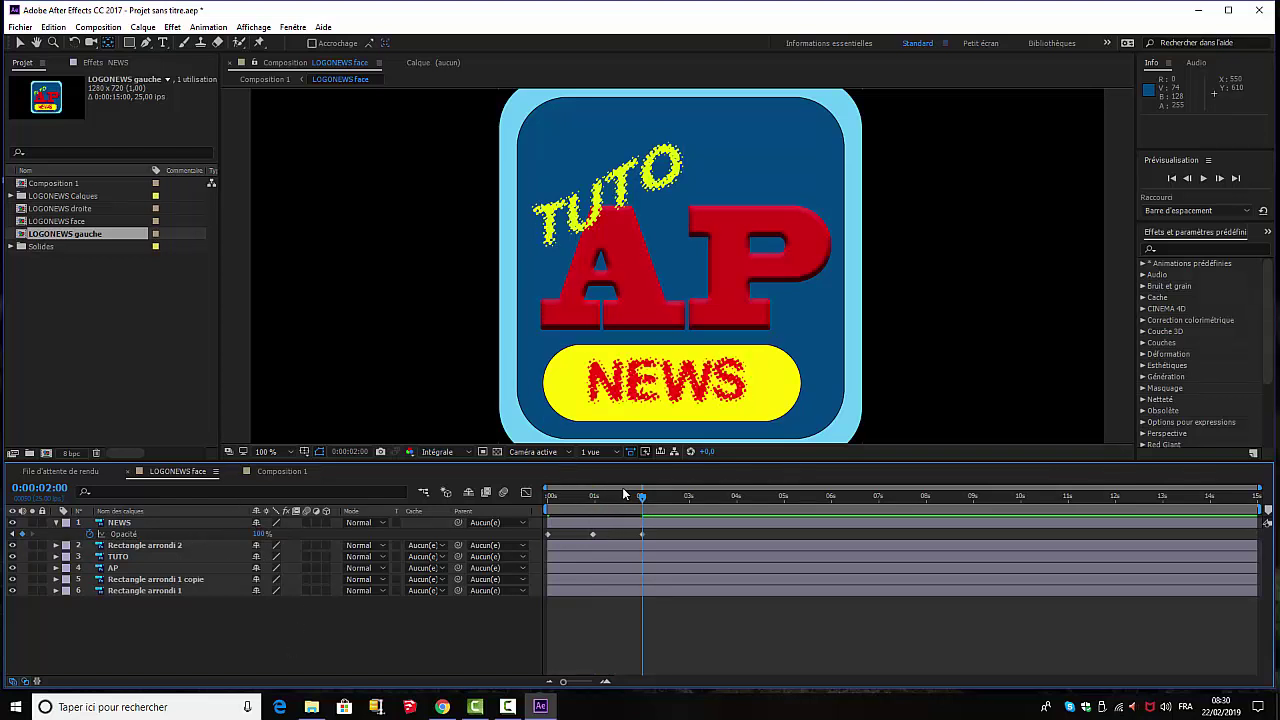
Step: Add the expression loopOut(type = "cycle", numKeyframes = 0) to the NEWS layer's Opacity
{"action": "left_click_drag", "start_coordinate": [641, 500], "coordinate": [642, 532]}
{"action": "left_click", "coordinate": [89, 534], "text": "alt"}
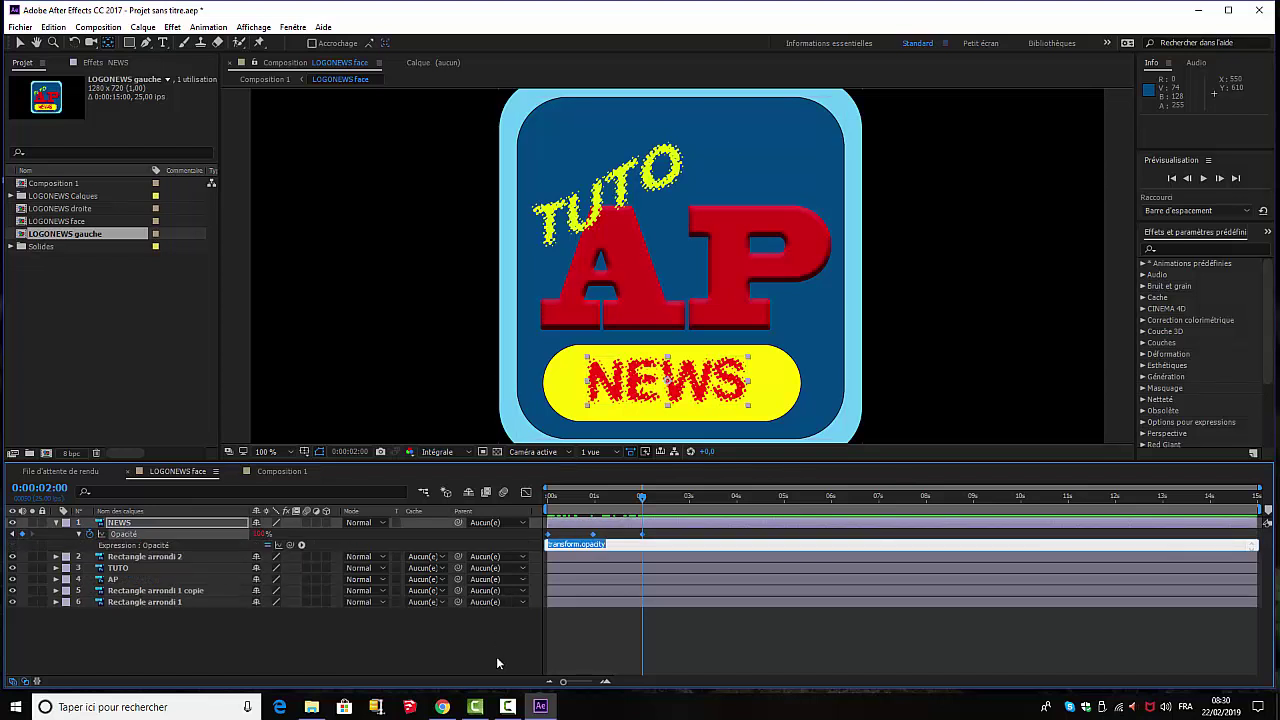
{"action": "left_click", "coordinate": [302, 545]}
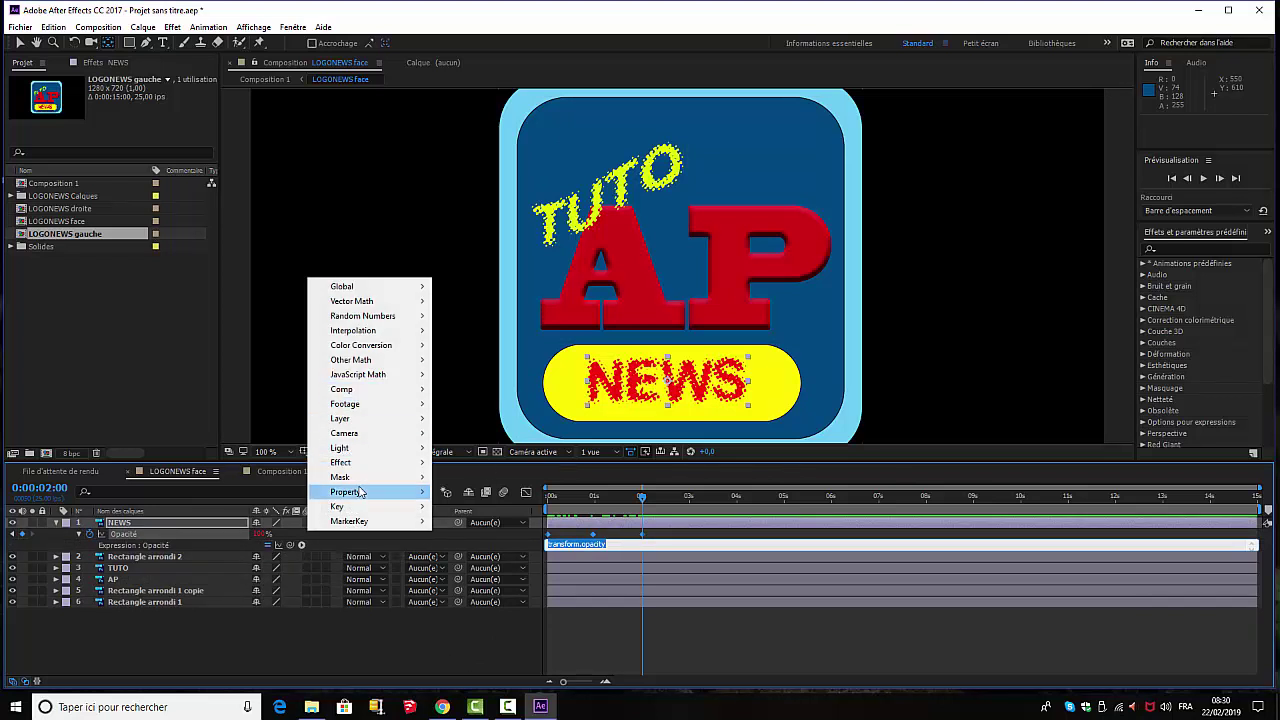
{"action": "mouse_move", "coordinate": [360, 491]}
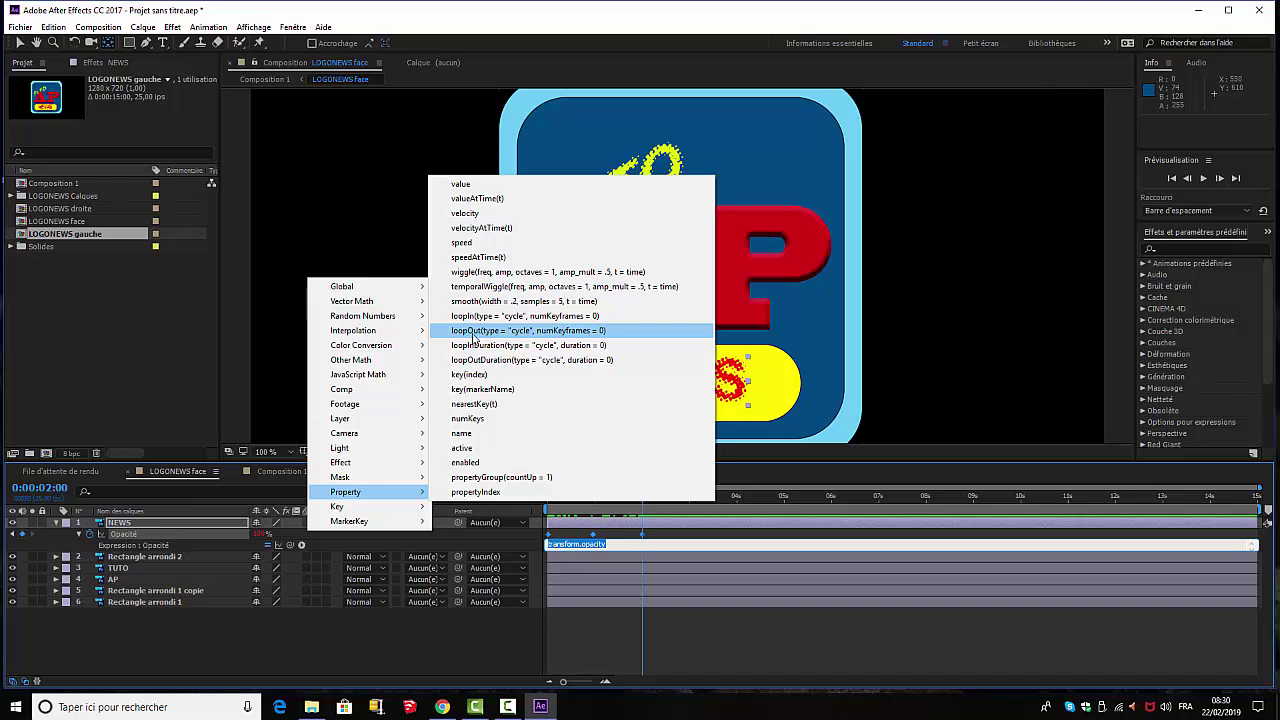
{"action": "left_click", "coordinate": [468, 331]}
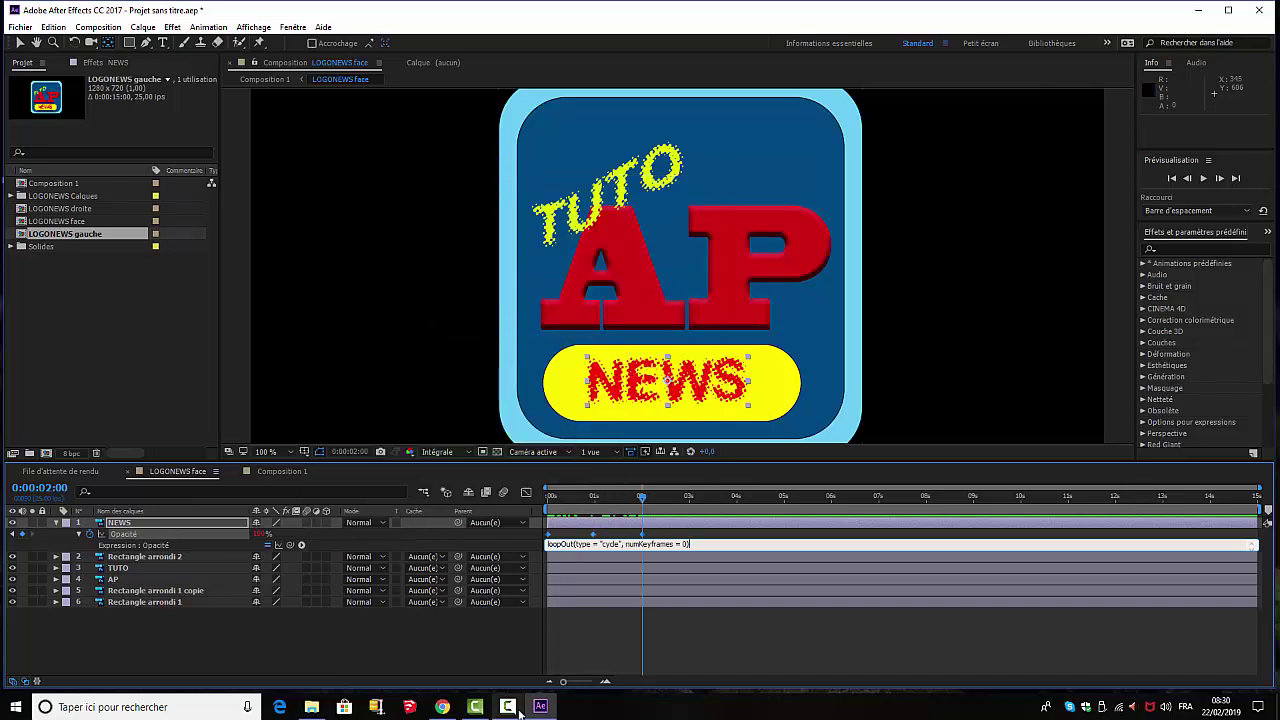
{"action": "left_click", "coordinate": [479, 644]}
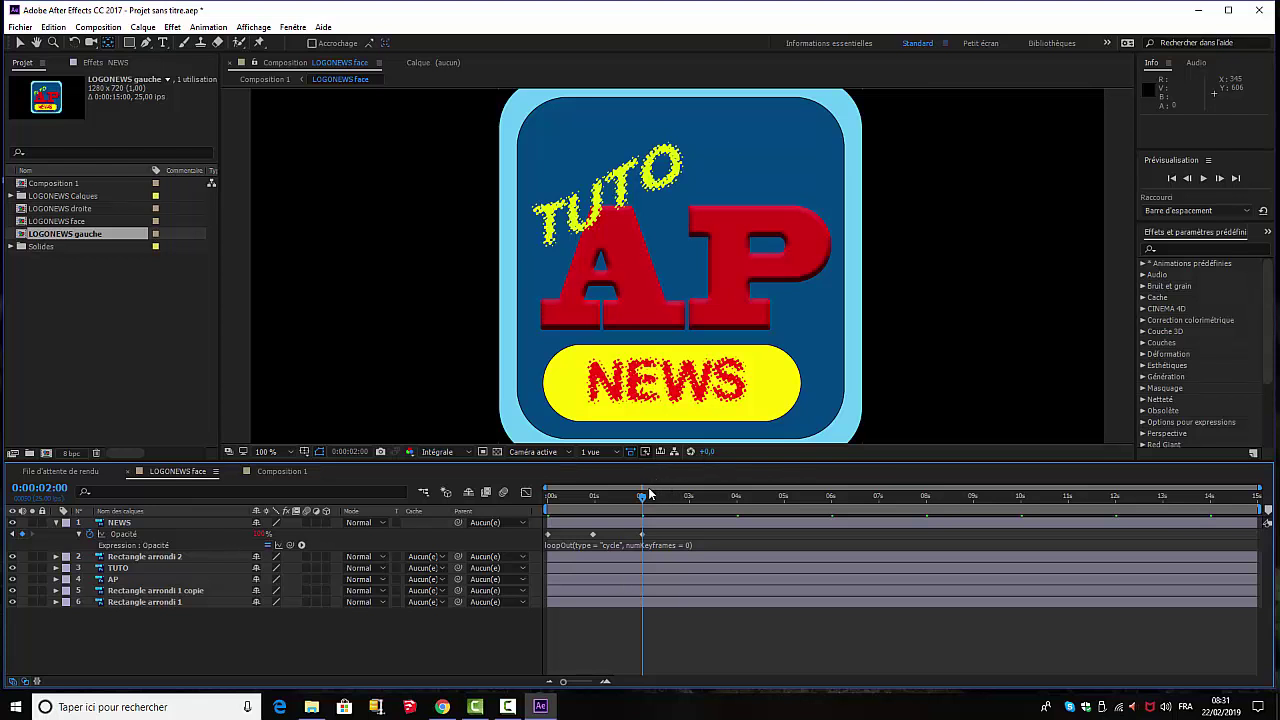
Step: Preview the blinking NEWS text from the start of the LOGONEWS face composition
{"action": "left_click_drag", "start_coordinate": [603, 512], "coordinate": [506, 524]}
{"action": "key", "text": "space"}
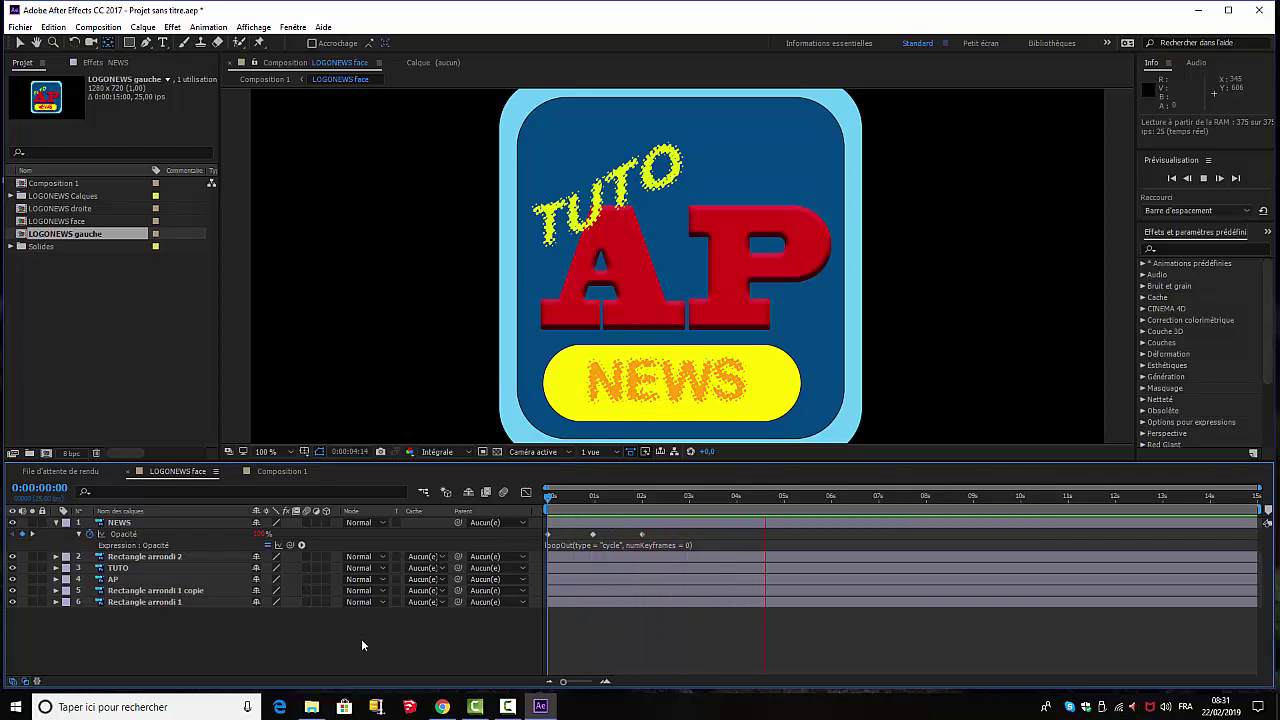
{"action": "key", "text": "space"}
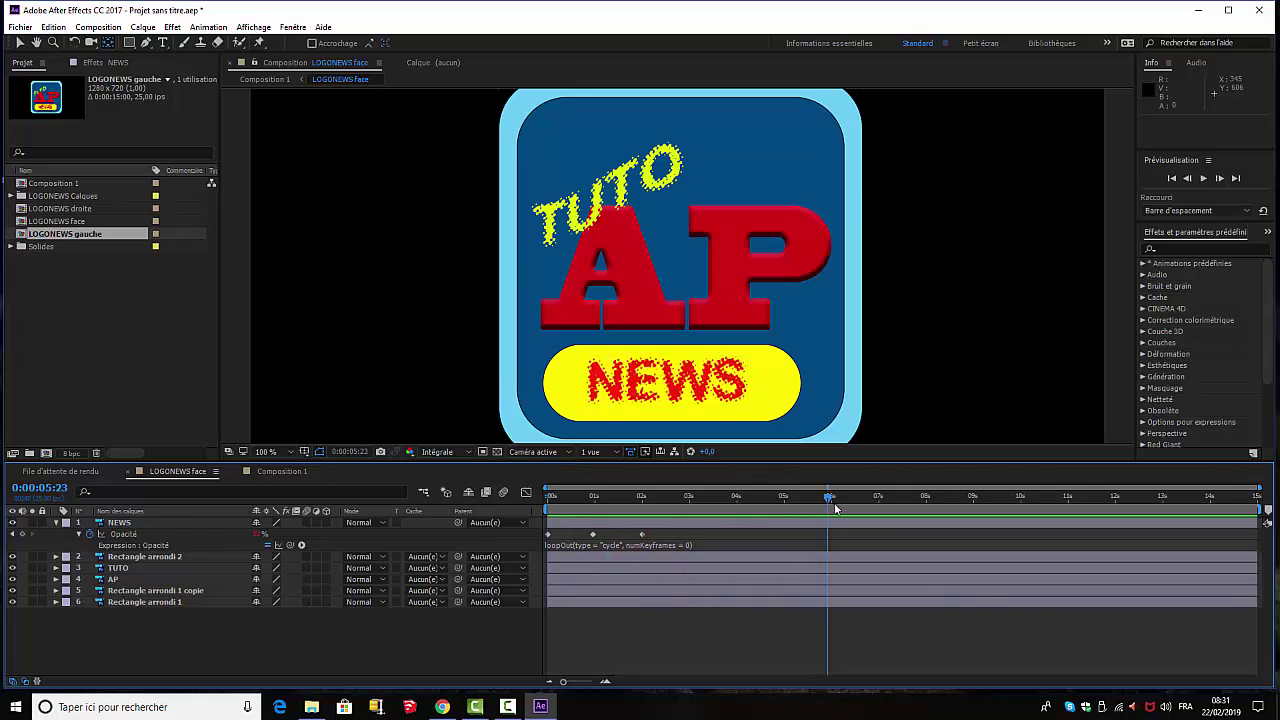
{"action": "key", "text": "space"}
{"action": "key", "text": "space"}
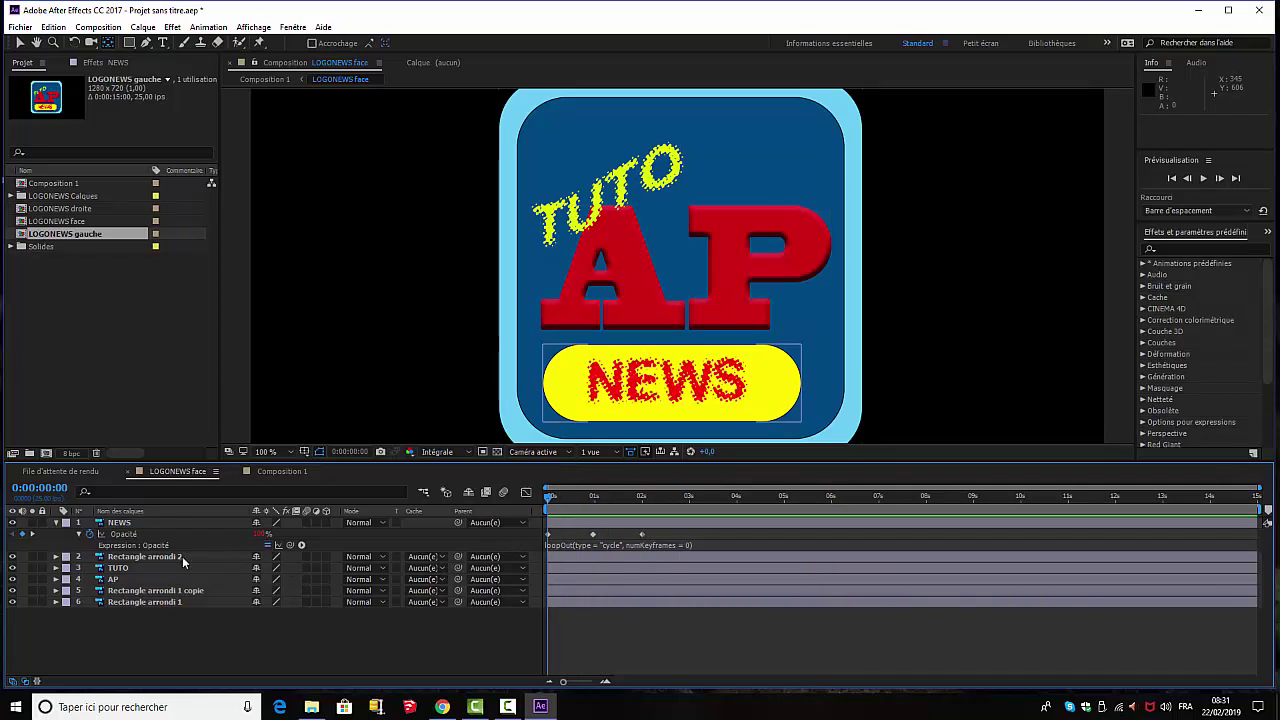
Step: Show the TUTO layer's Position and separate it into X Position and Y Position
{"action": "left_click", "coordinate": [121, 563]}
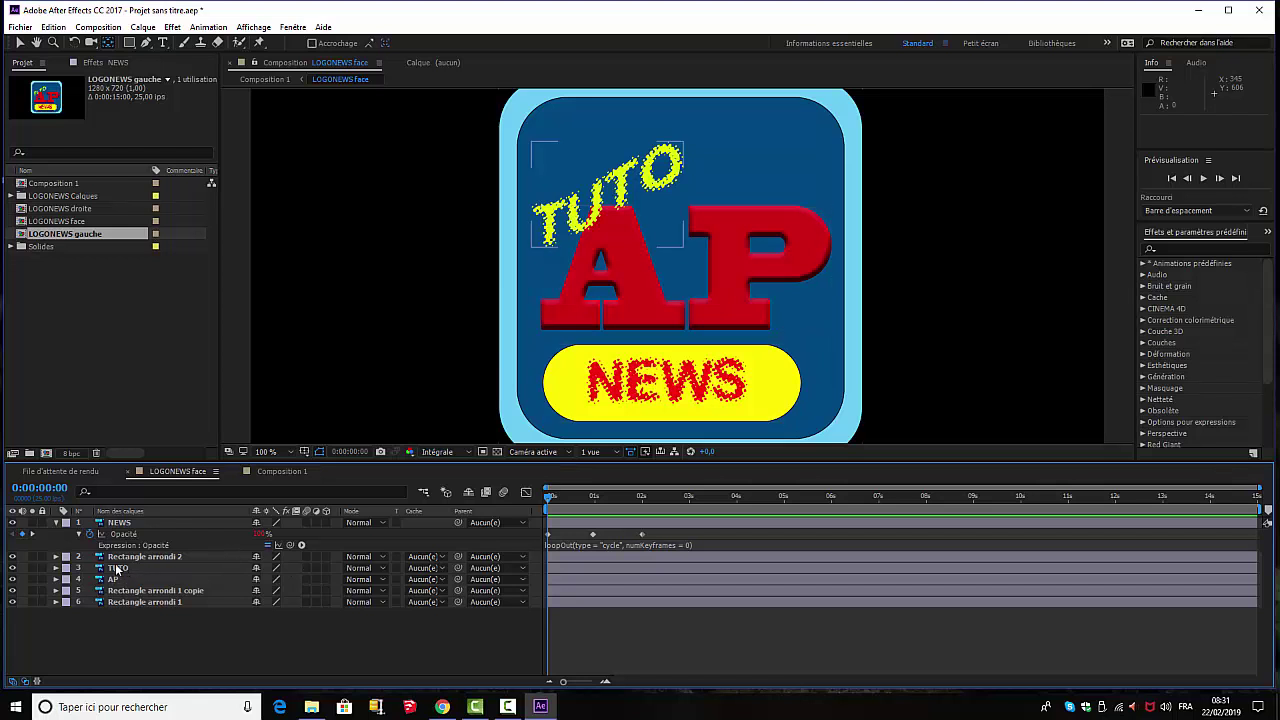
{"action": "left_click", "coordinate": [116, 567]}
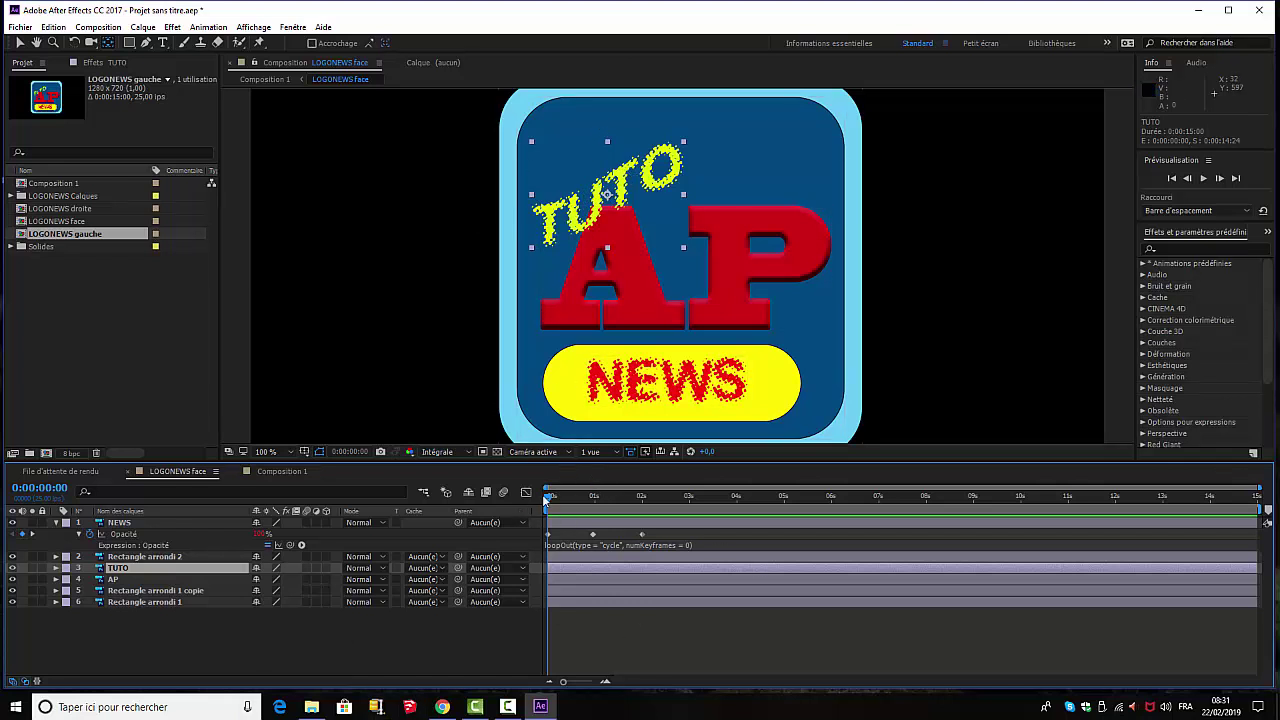
{"action": "left_click", "coordinate": [56, 567]}
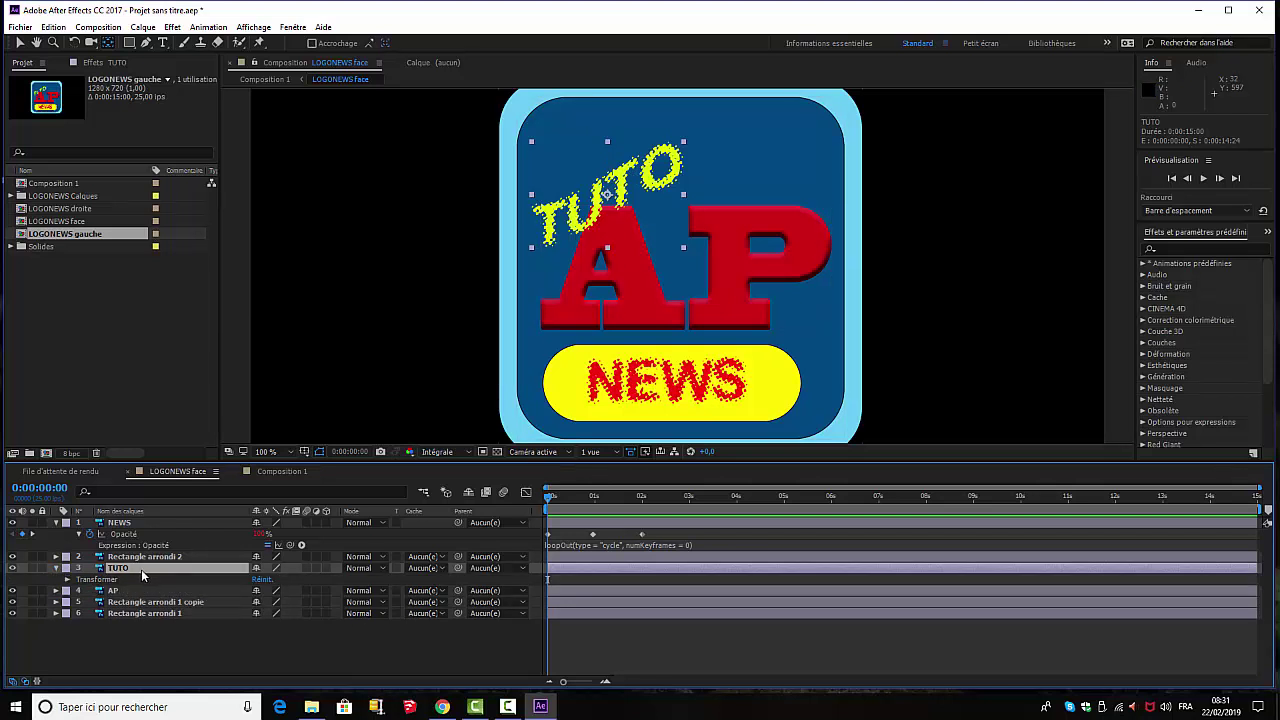
{"action": "key", "text": "p"}
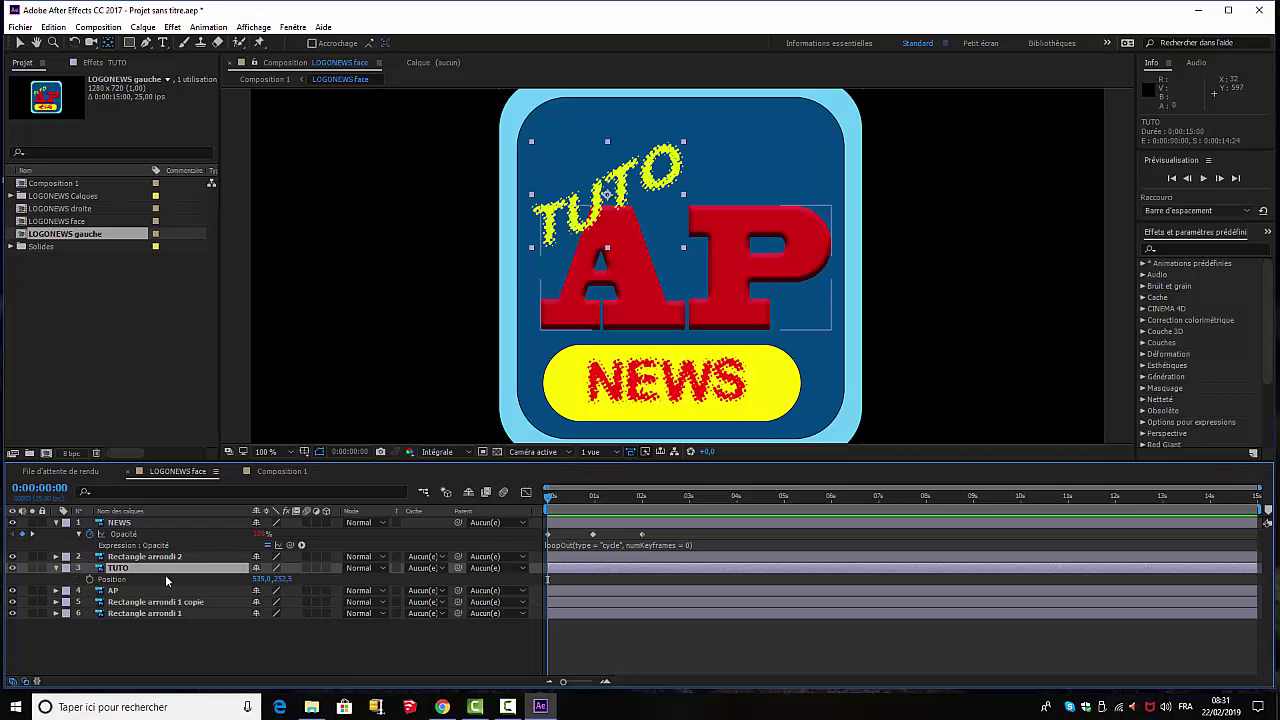
{"action": "right_click", "coordinate": [111, 579]}
{"action": "left_click", "coordinate": [170, 469]}
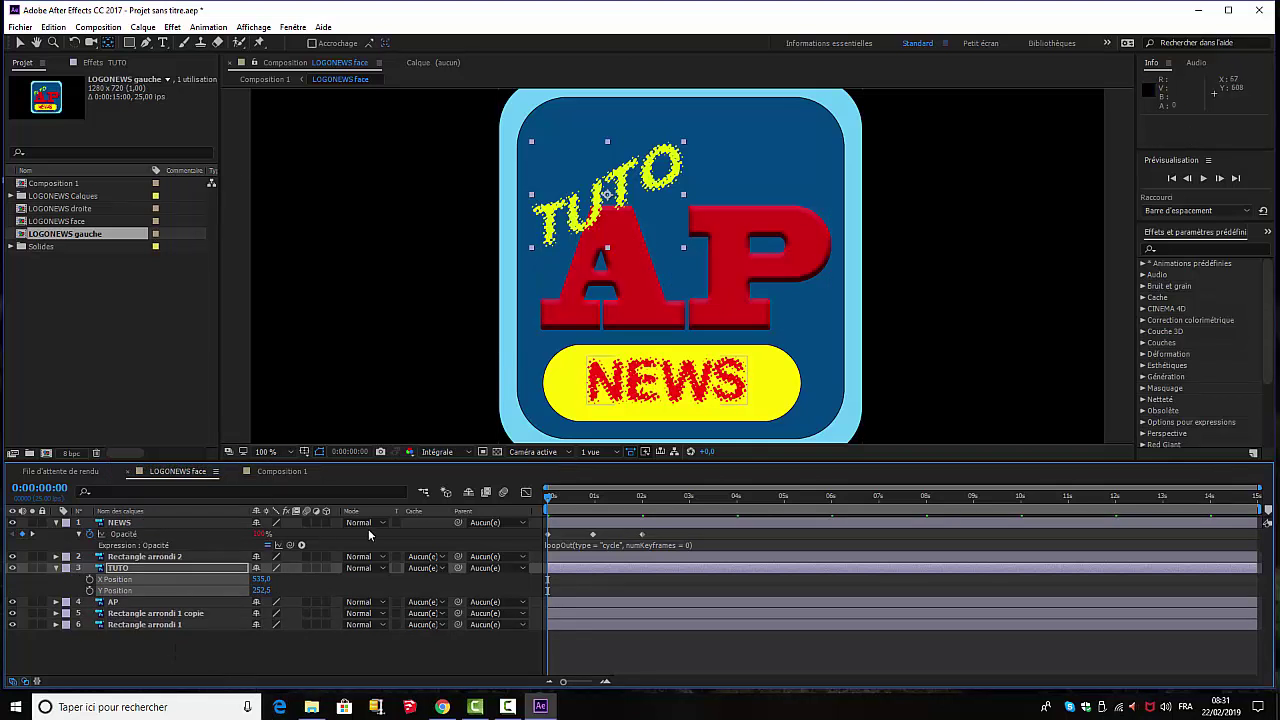
Step: Duplicate the Rectangle arrondi 1 copie layer, place the duplicate directly above TUTO, and use it as TUTO's alpha matte
{"action": "left_click", "coordinate": [131, 614]}
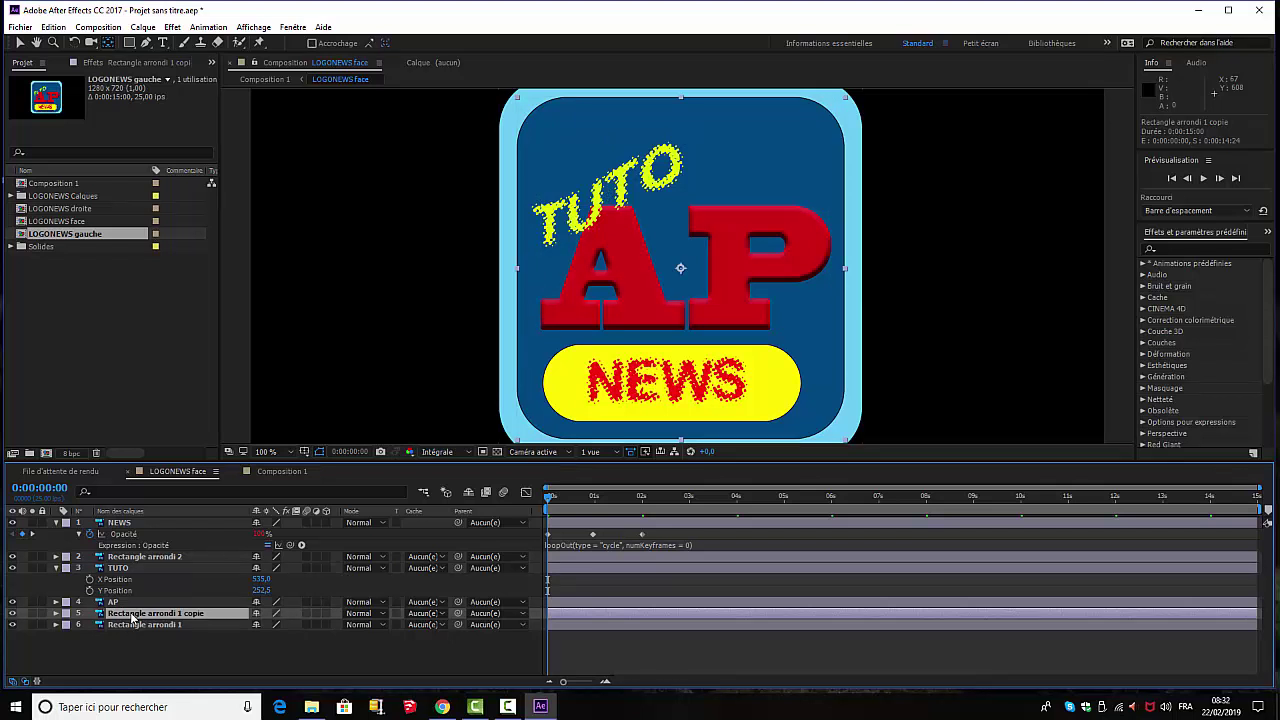
{"action": "key", "text": "ctrl+d"}
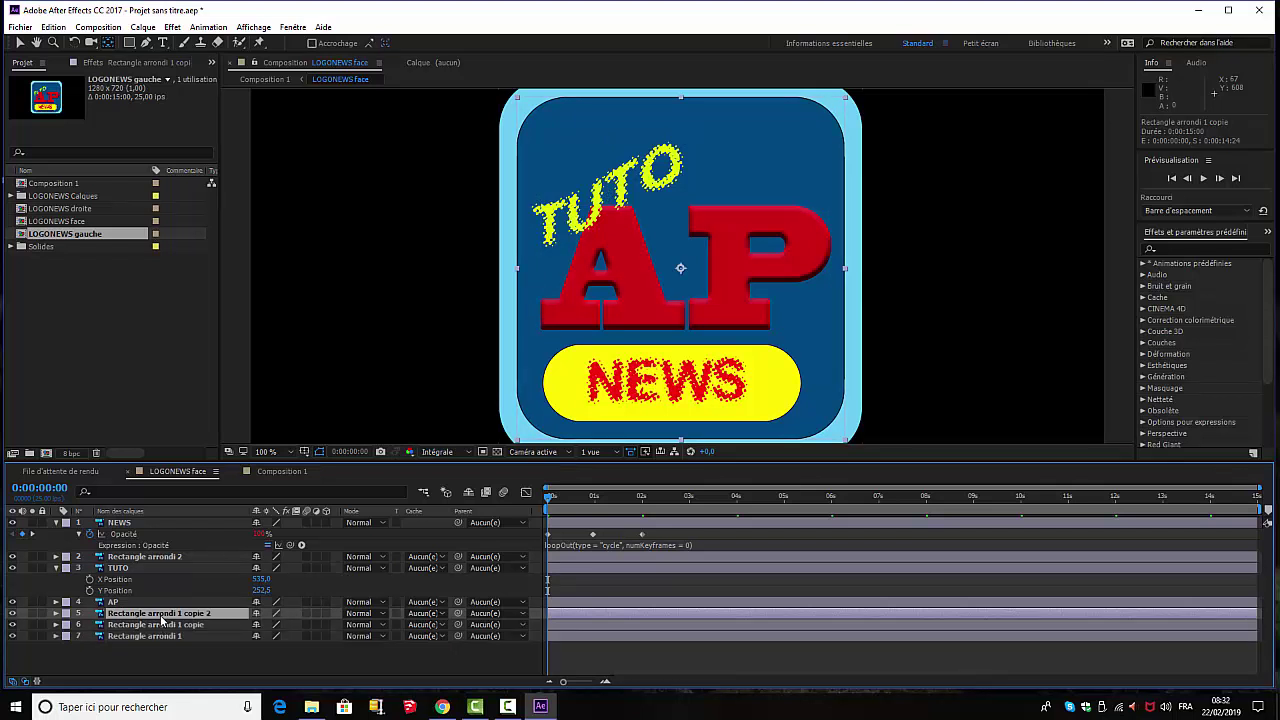
{"action": "left_click_drag", "start_coordinate": [160, 614], "coordinate": [155, 567]}
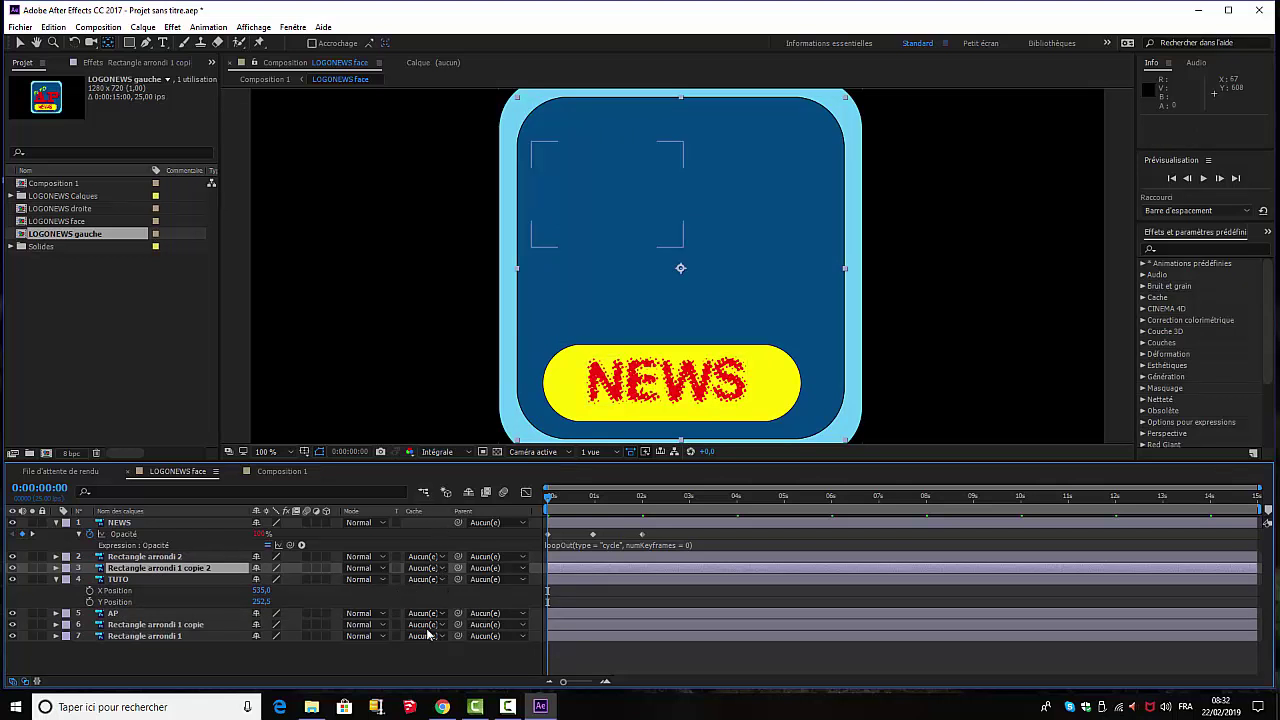
{"action": "left_click", "coordinate": [442, 580]}
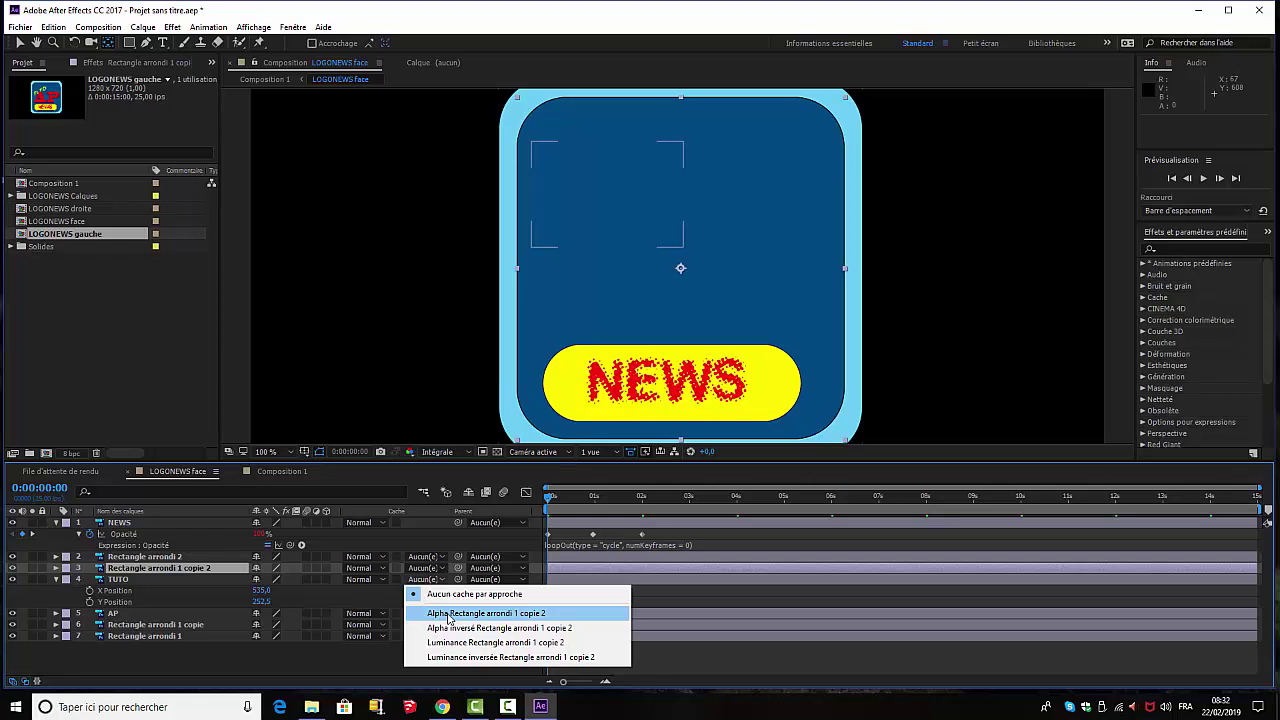
{"action": "left_click", "coordinate": [447, 613]}
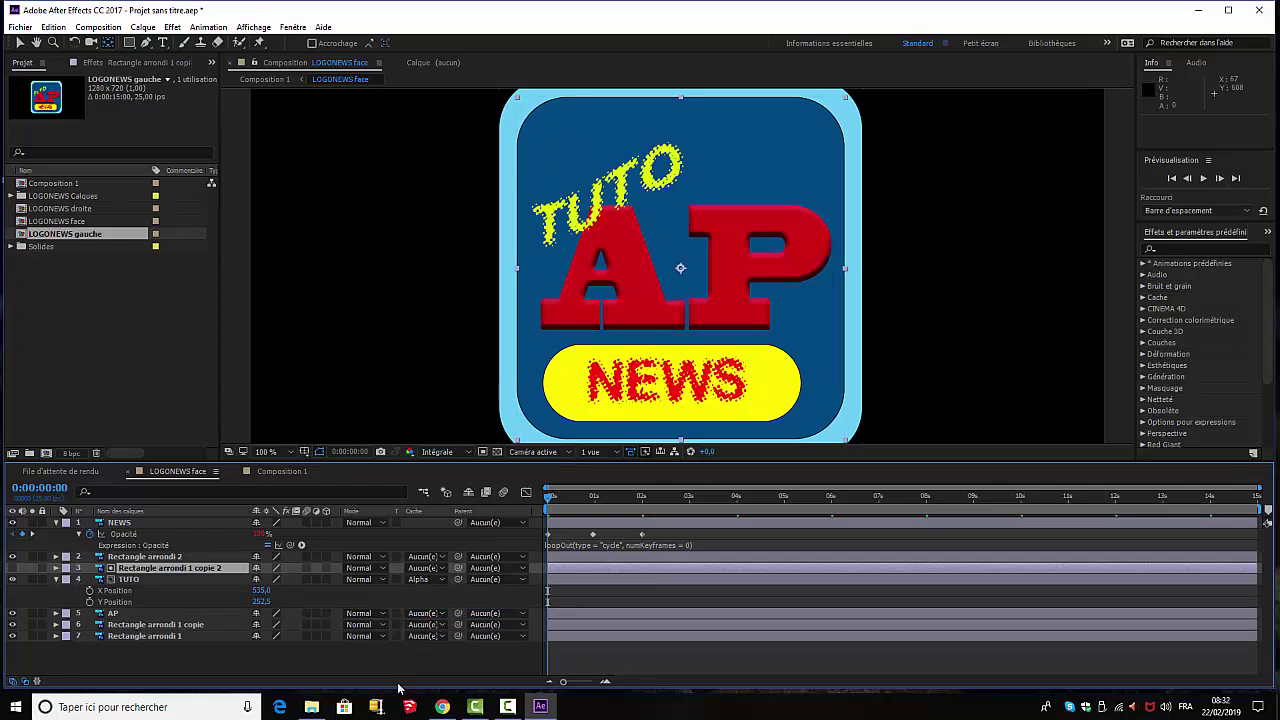
Step: Move the TUTO text out past the logo's upper-left corner, to about X 342, Y 58.5
{"action": "left_click", "coordinate": [128, 580]}
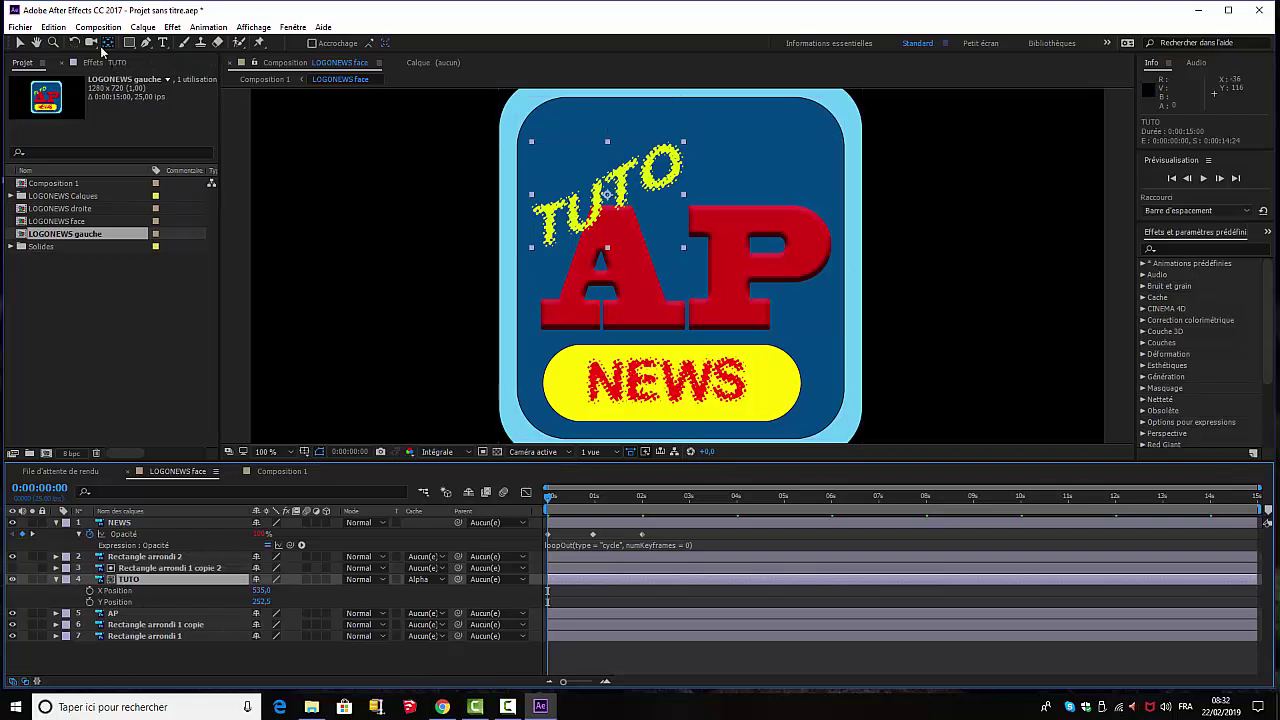
{"action": "left_click", "coordinate": [24, 43]}
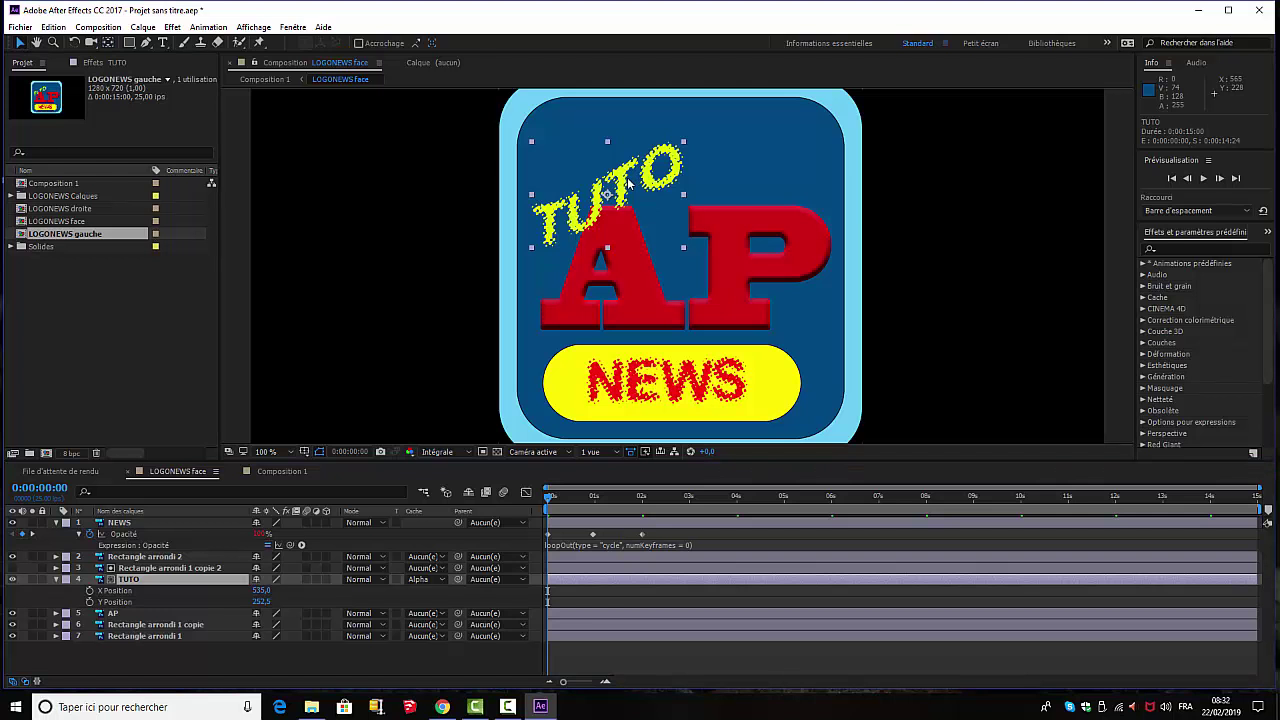
{"action": "left_click_drag", "start_coordinate": [628, 180], "coordinate": [514, 139]}
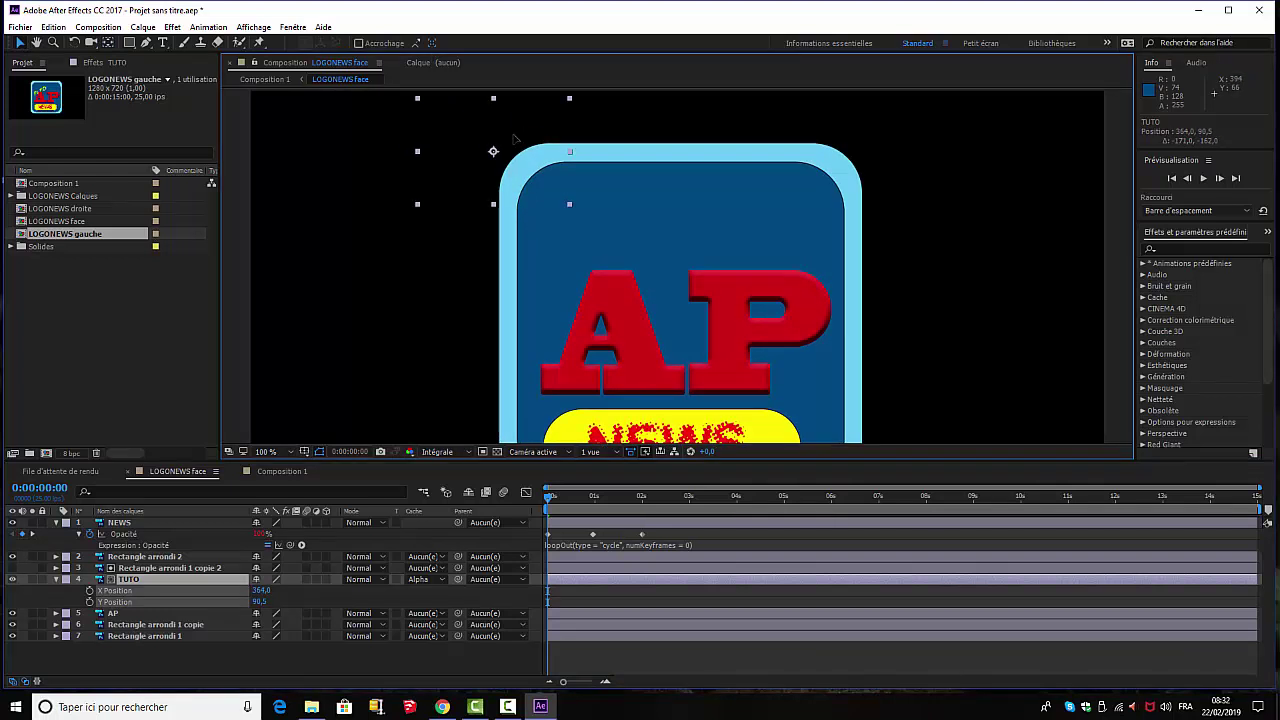
{"action": "left_click_drag", "start_coordinate": [514, 139], "coordinate": [615, 226]}
{"action": "left_click_drag", "start_coordinate": [560, 175], "coordinate": [499, 118]}
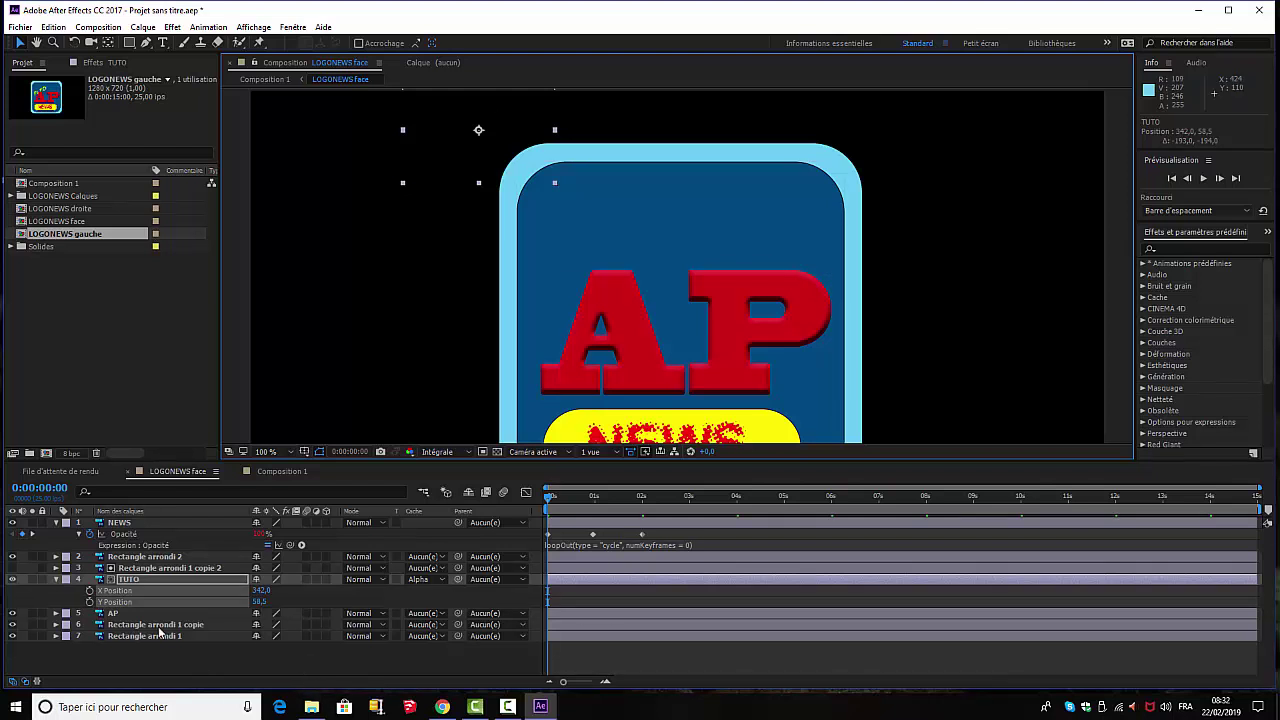
Step: Keyframe TUTO's X and Y Position at 0:00:00:00, and move the text onto the logo at about 561, 246.5 at 0:00:01:24
{"action": "left_click", "coordinate": [89, 590]}
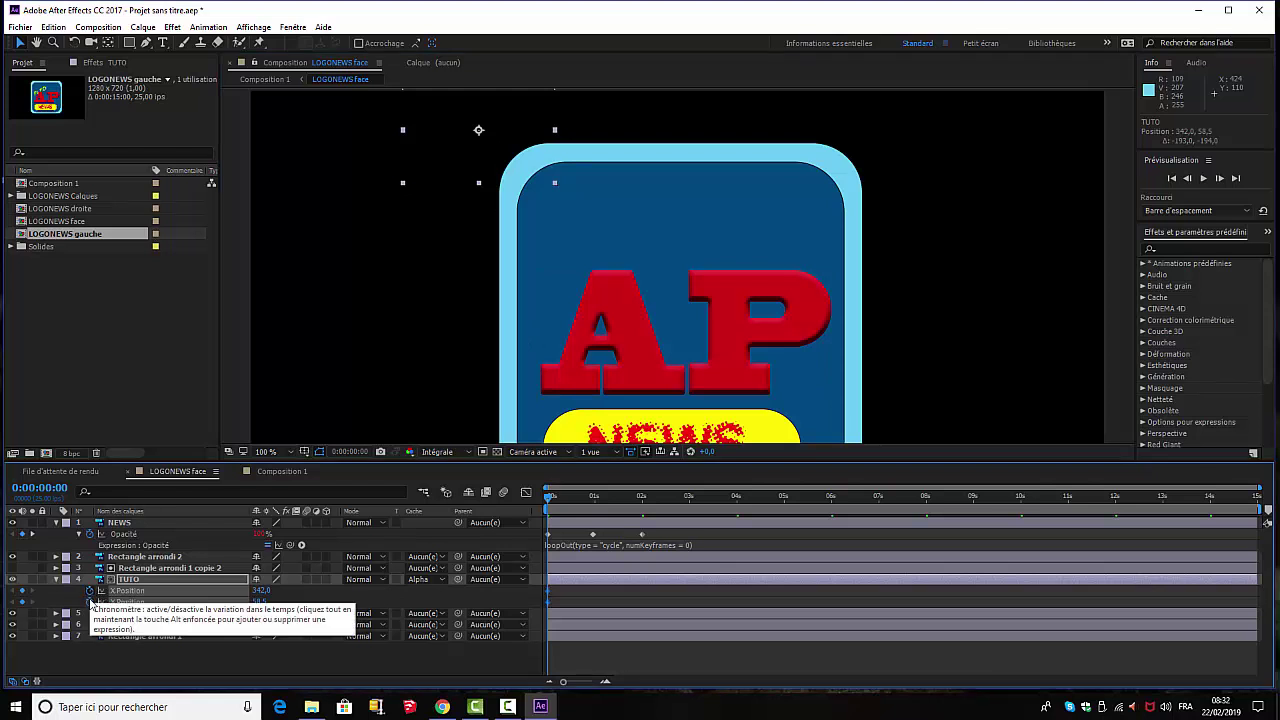
{"action": "left_click", "coordinate": [90, 601]}
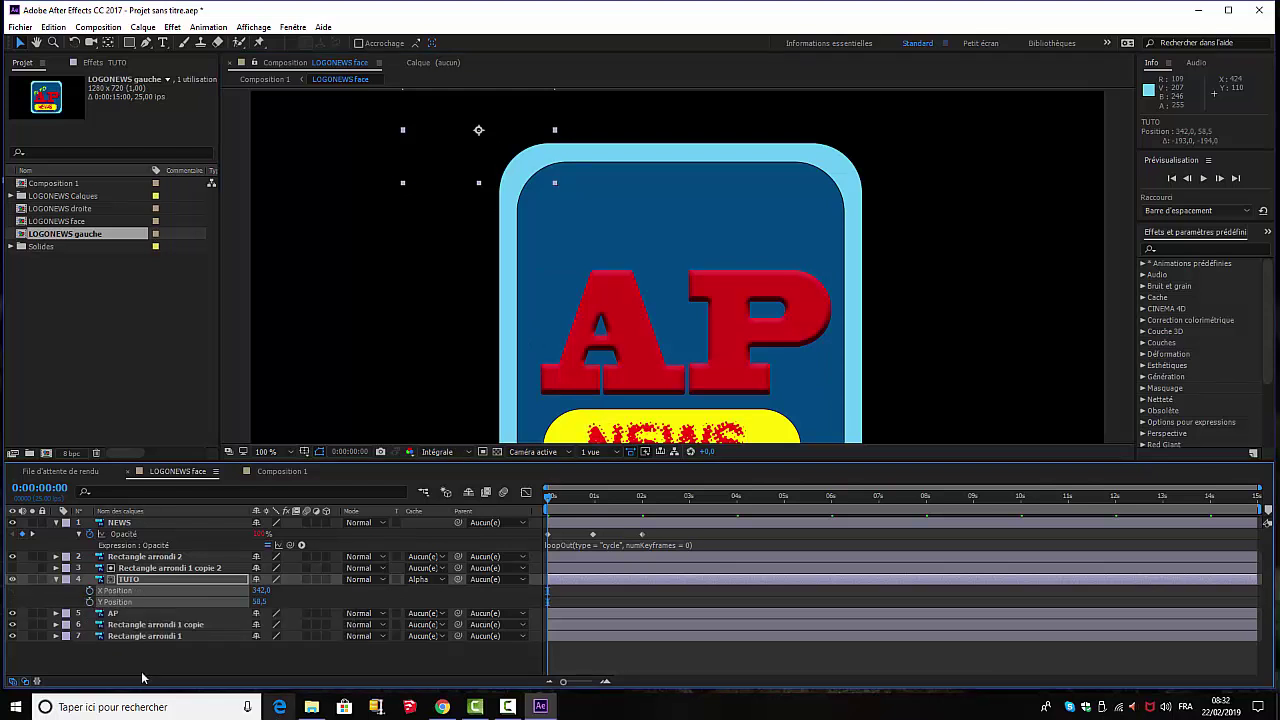
{"action": "left_click", "coordinate": [89, 592]}
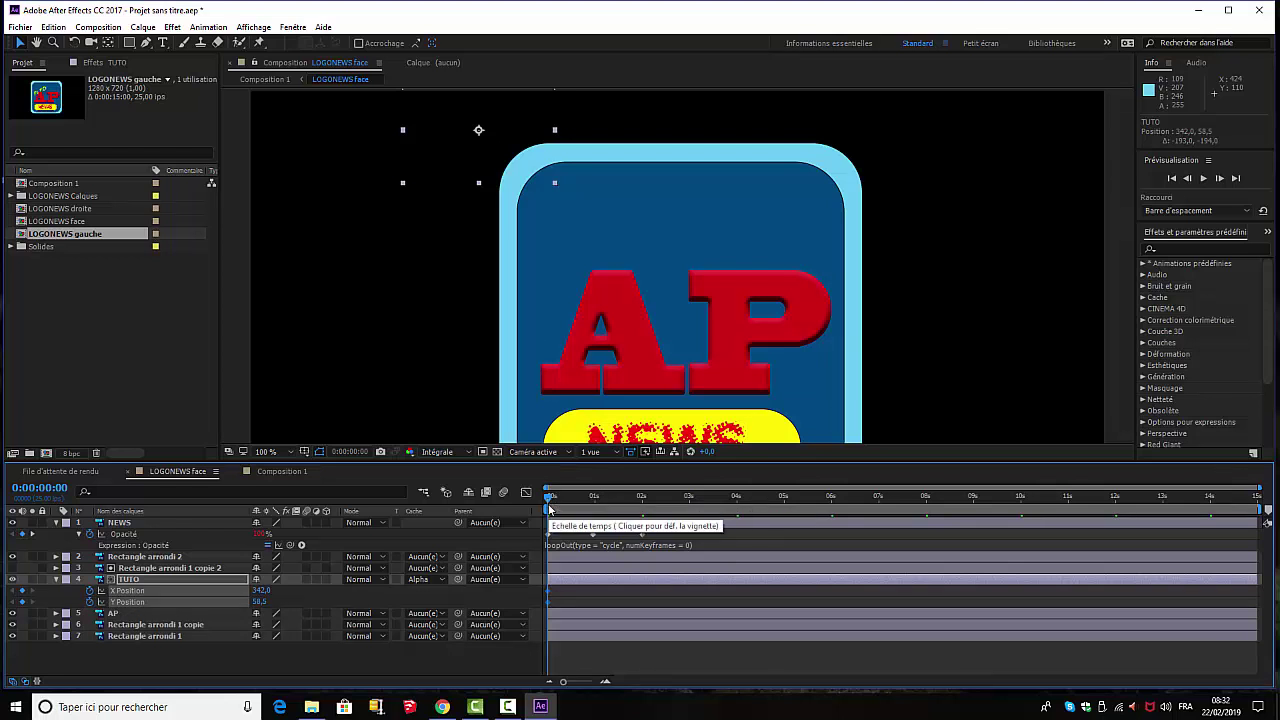
{"action": "key", "text": "space"}
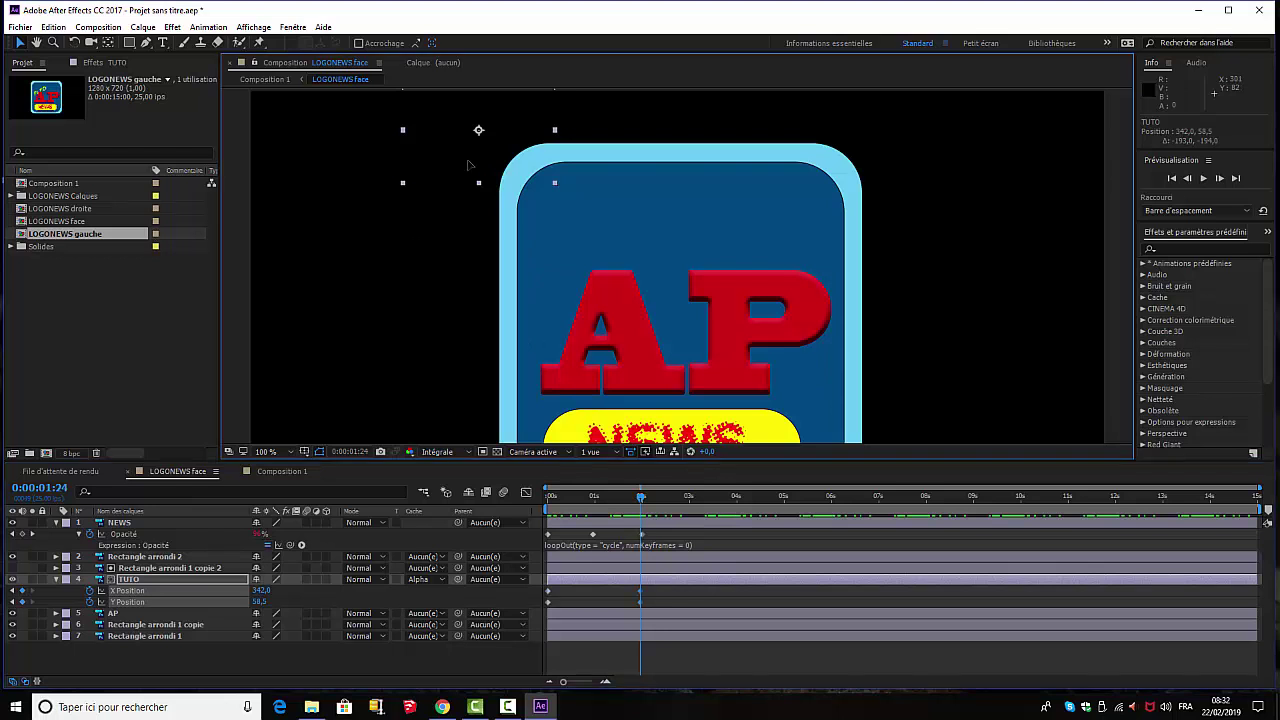
{"action": "left_click_drag", "start_coordinate": [451, 151], "coordinate": [597, 276]}
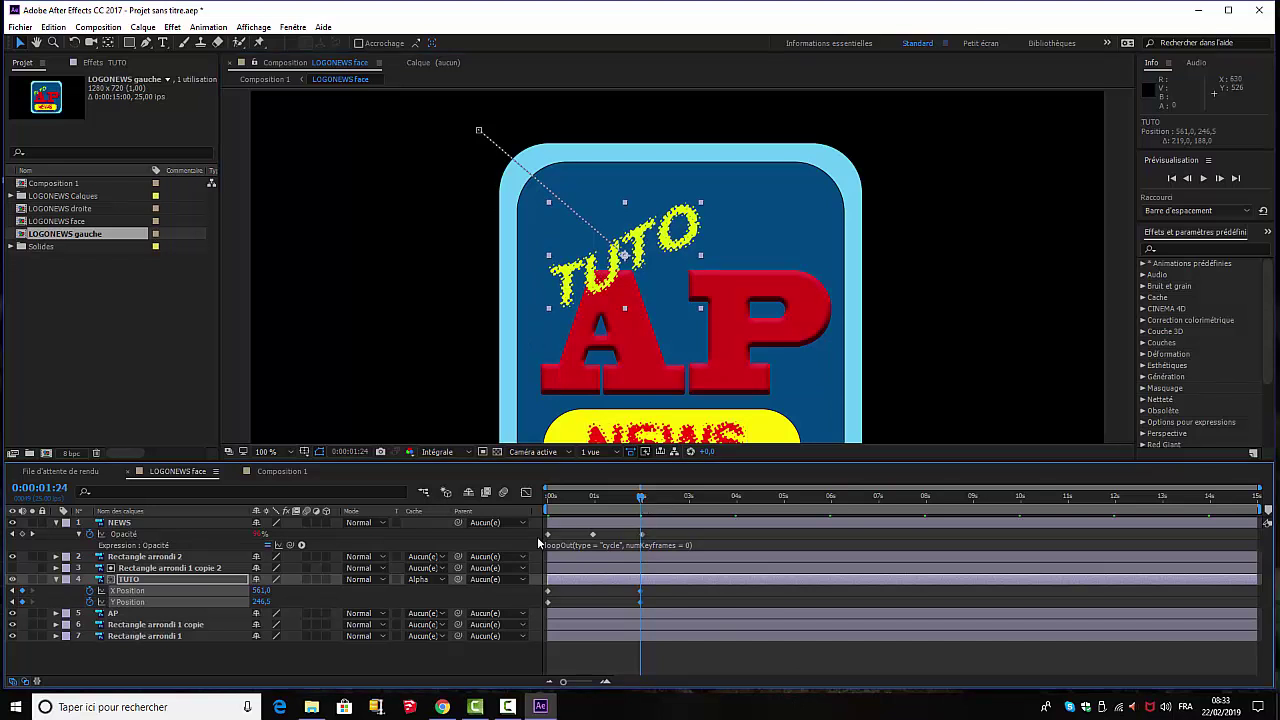
Step: Preview the TUTO text's entrance in the LOGONEWS face composition and return to 0:00:00:00
{"action": "key", "text": "space"}
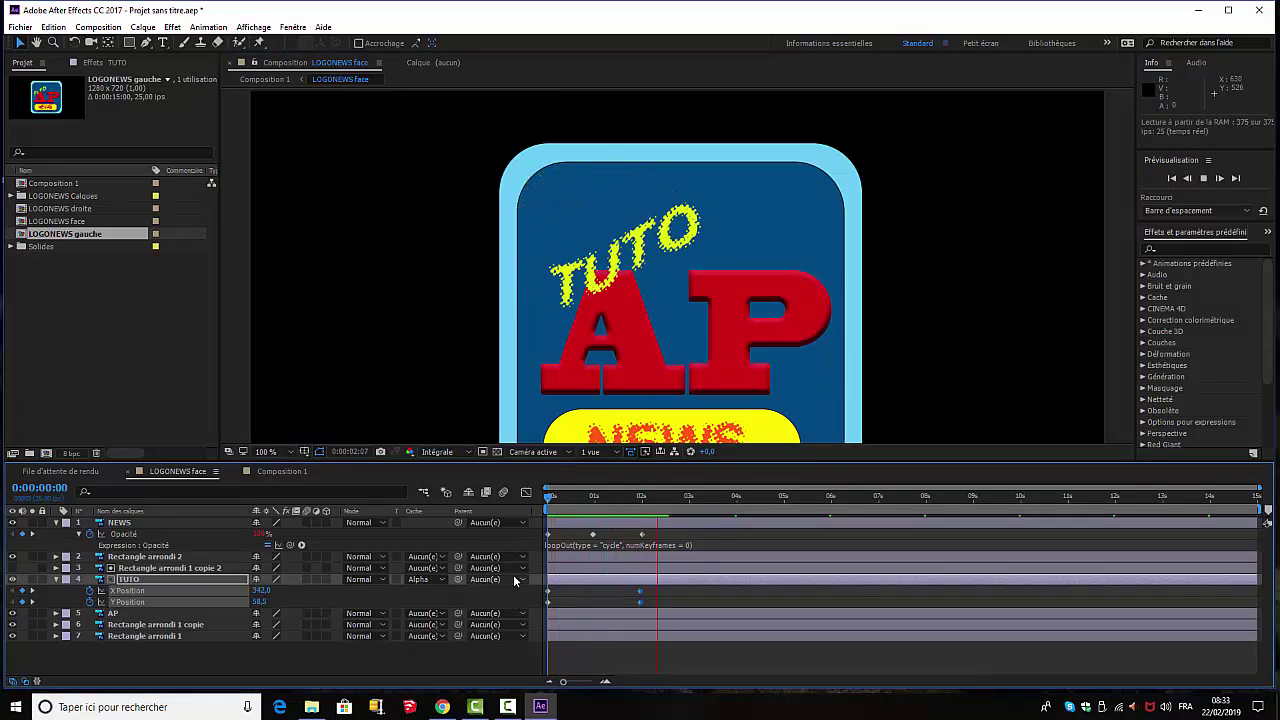
{"action": "key", "text": "space"}
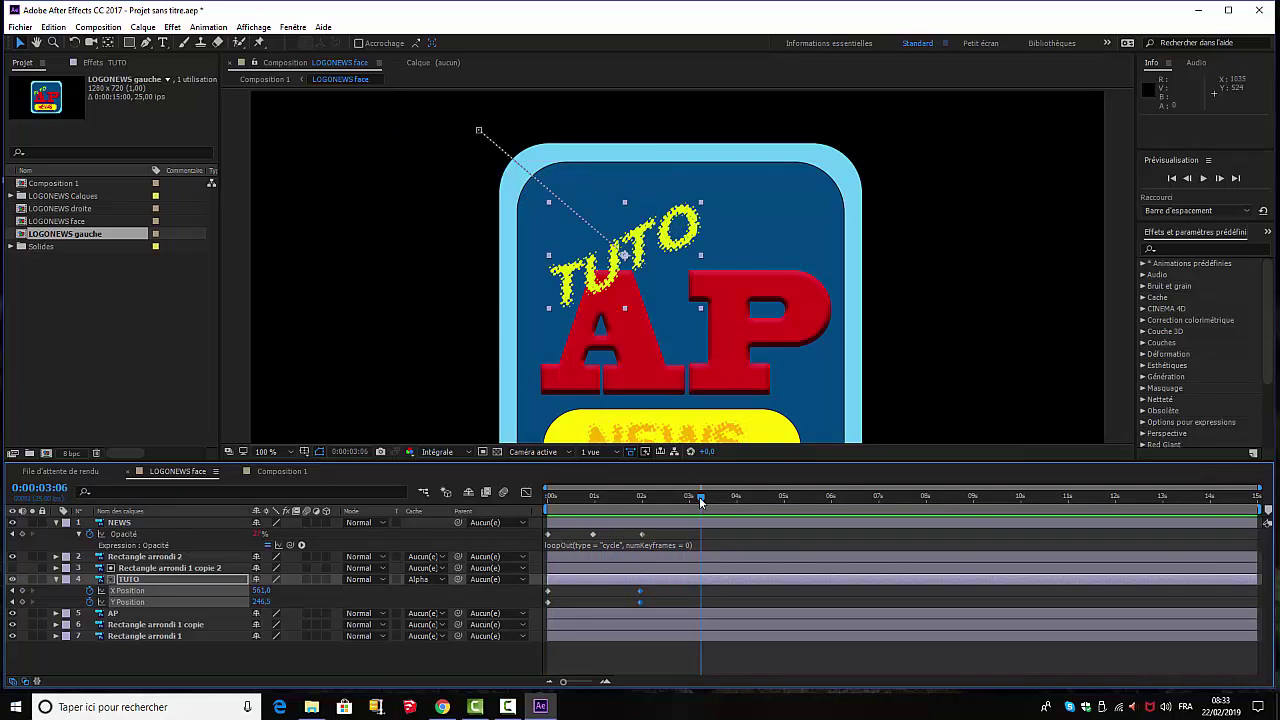
{"action": "left_click_drag", "start_coordinate": [700, 502], "coordinate": [519, 518]}
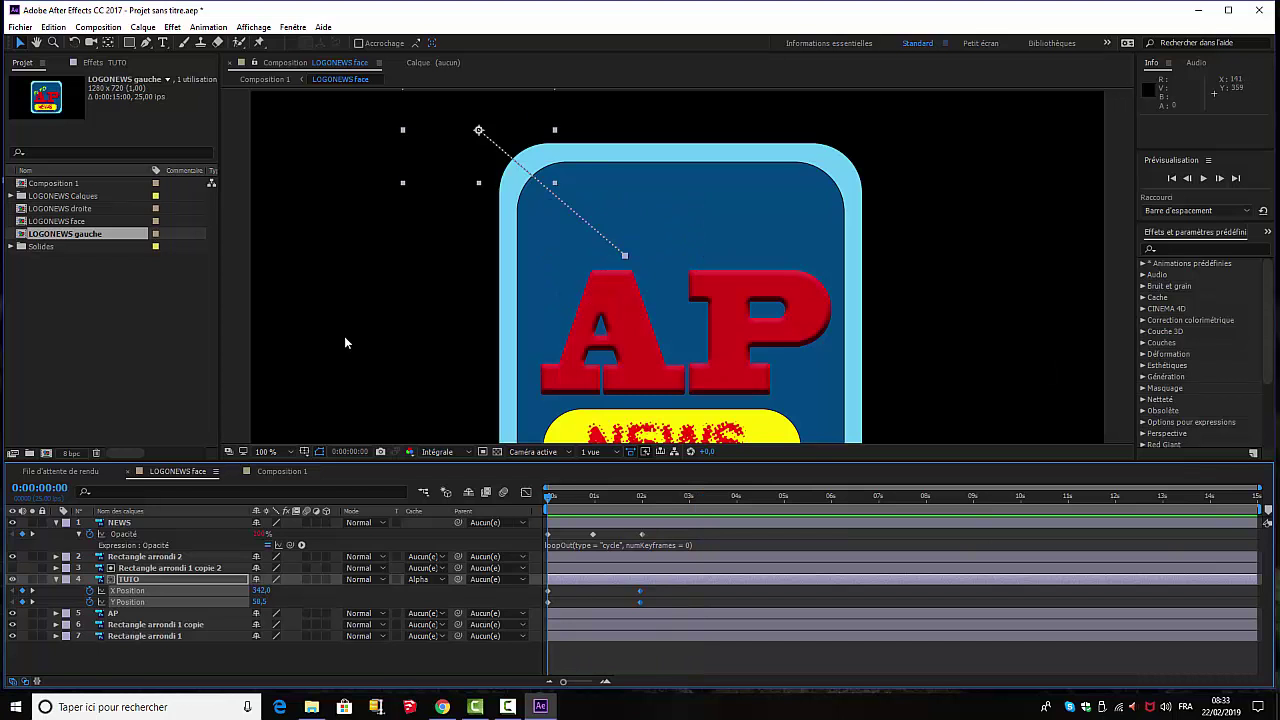
{"action": "scroll", "coordinate": [313, 325], "scroll_direction": "down", "scroll_amount": 3}
{"action": "scroll", "coordinate": [311, 325], "scroll_direction": "up", "scroll_amount": 2}
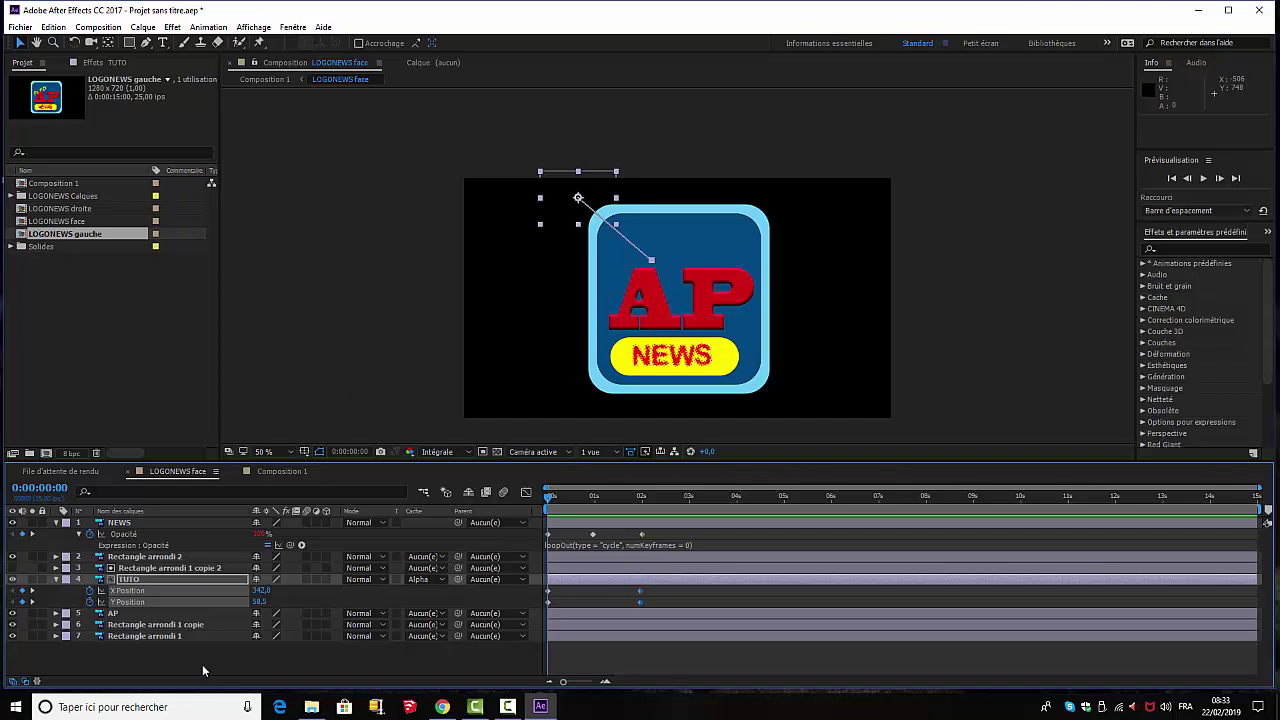
Step: Preview the animated face in Composition 1 and scrub back to 0:00:00:18
{"action": "left_click", "coordinate": [265, 472]}
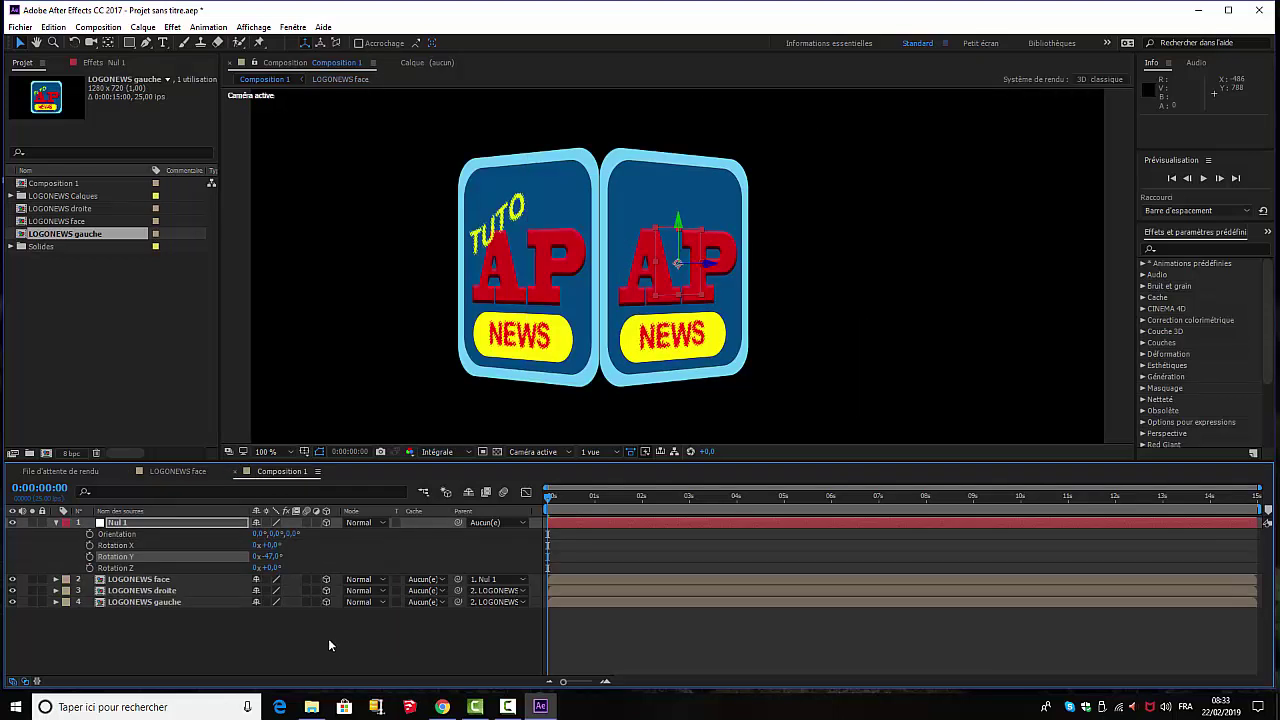
{"action": "key", "text": "space"}
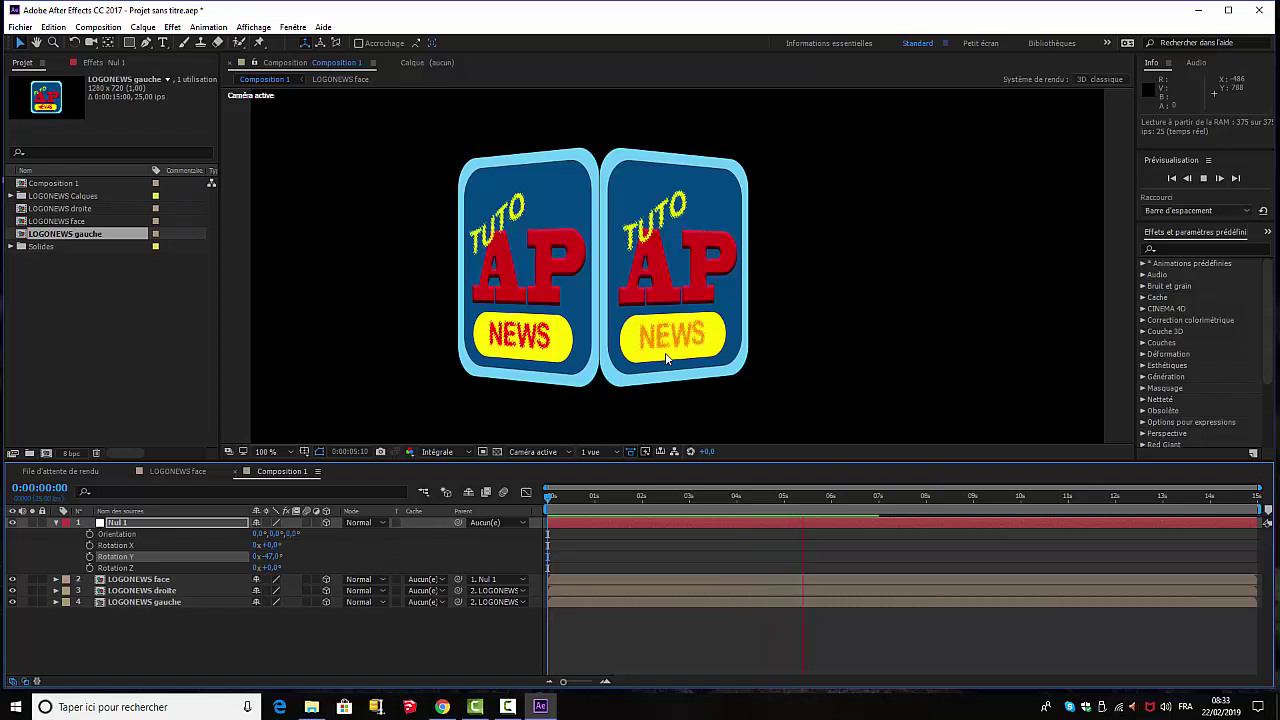
{"action": "key", "text": "space"}
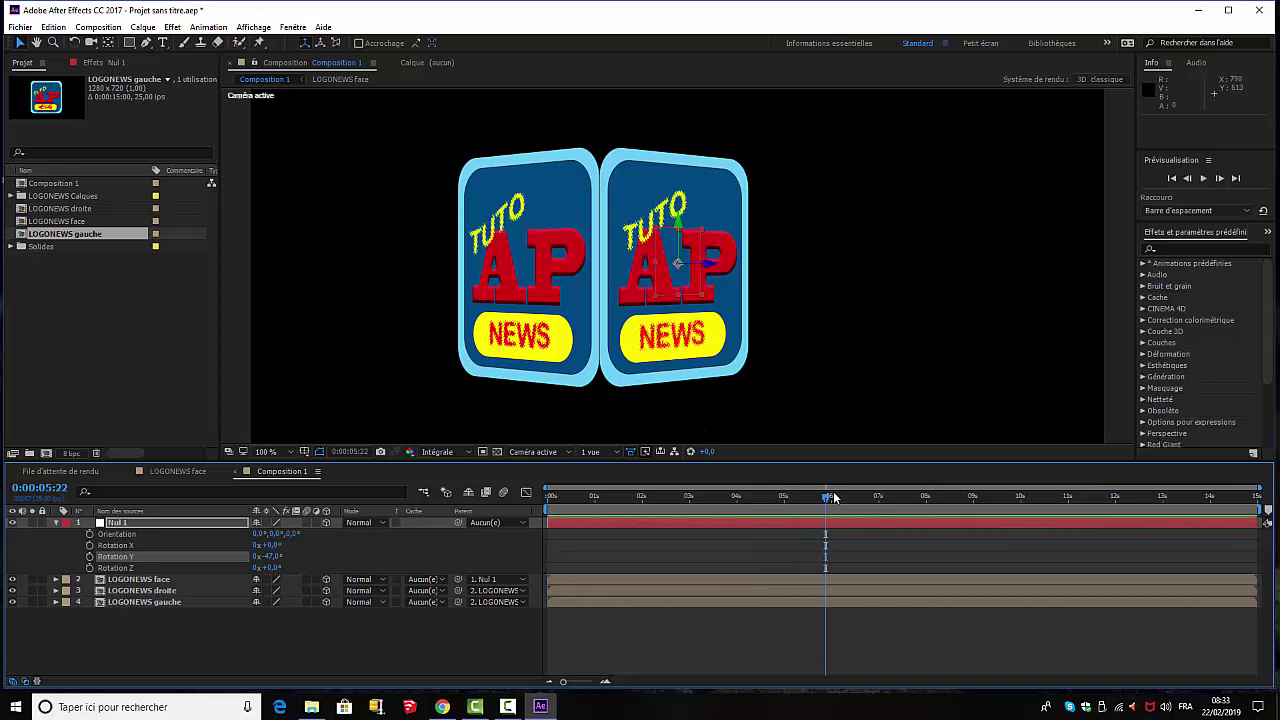
{"action": "left_click_drag", "start_coordinate": [827, 497], "coordinate": [581, 498]}
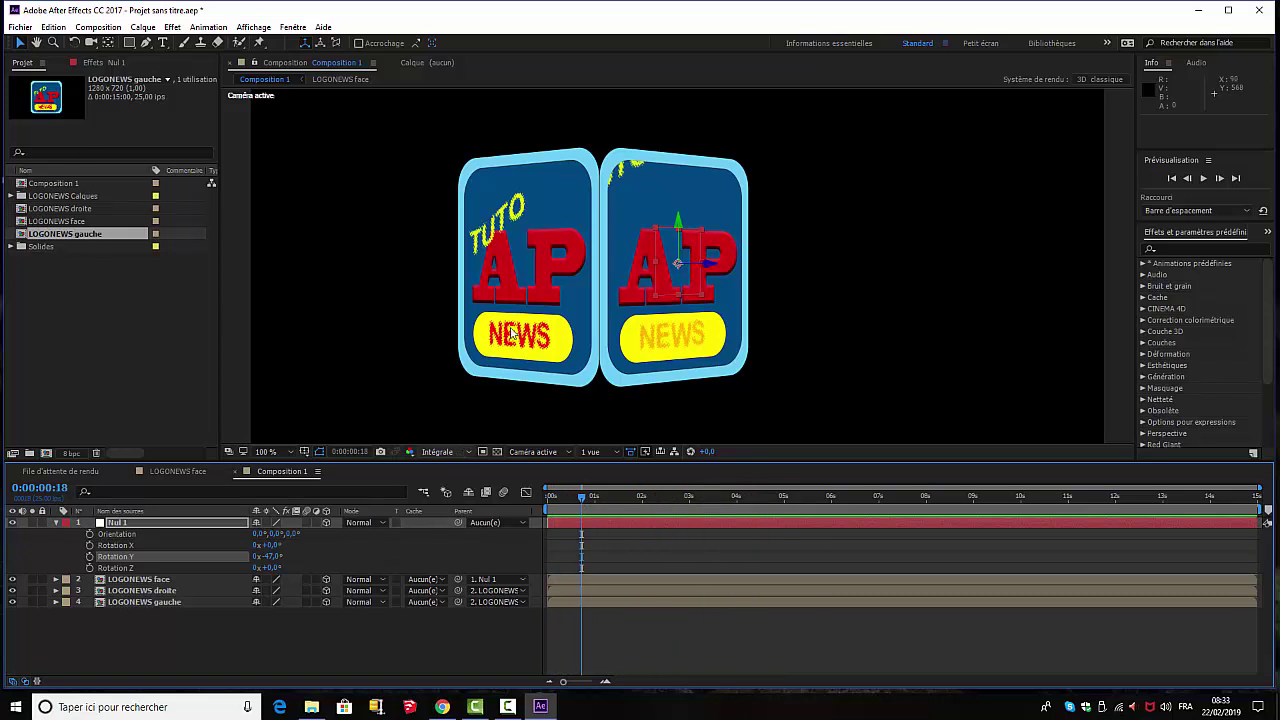
Step: Open the LOGONEWS gauche composition and keyframe the NEWS layer's Opacity at 0% at 0:00:00:00
{"action": "double_click", "coordinate": [62, 237]}
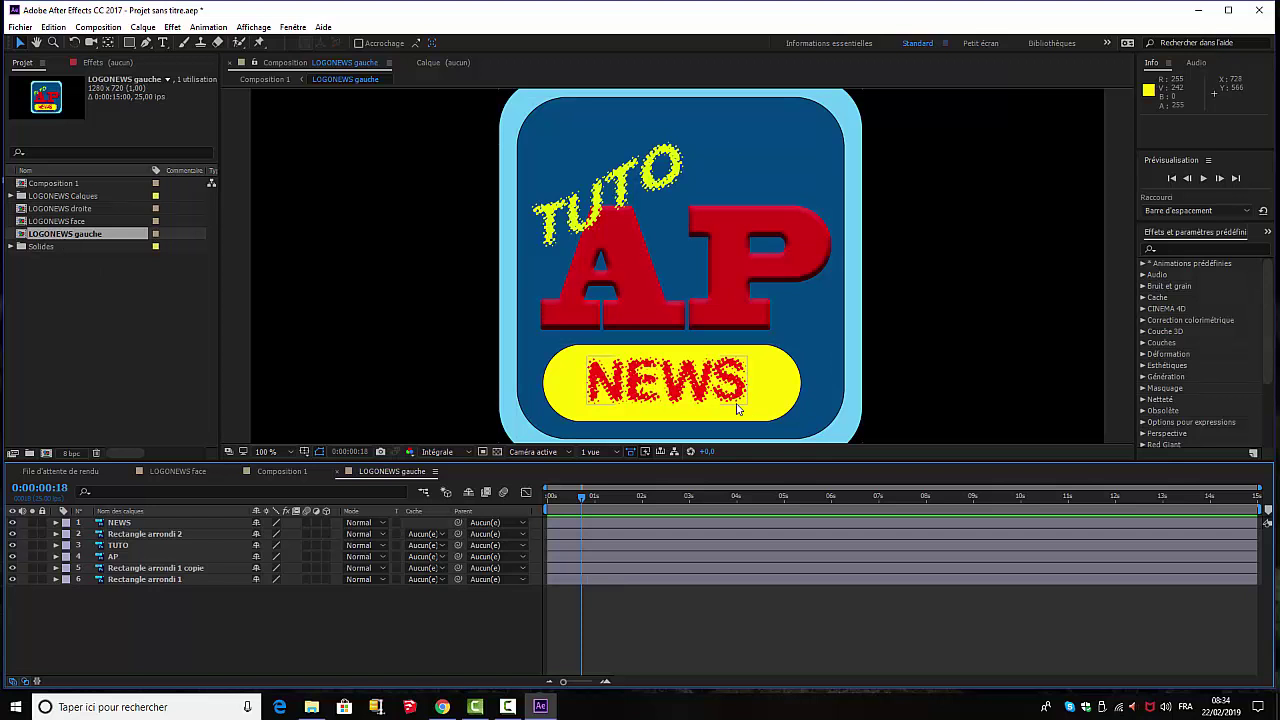
{"action": "left_click_drag", "start_coordinate": [583, 498], "coordinate": [540, 520]}
{"action": "left_click", "coordinate": [119, 523]}
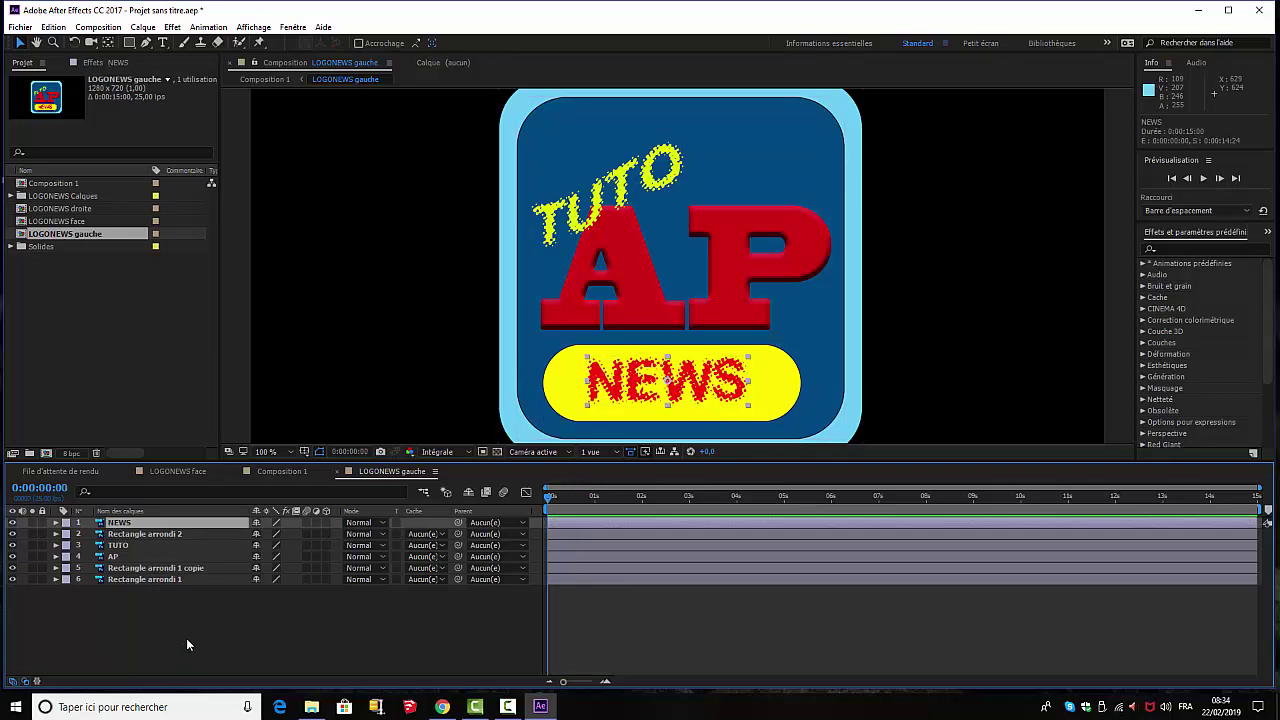
{"action": "key", "text": "t"}
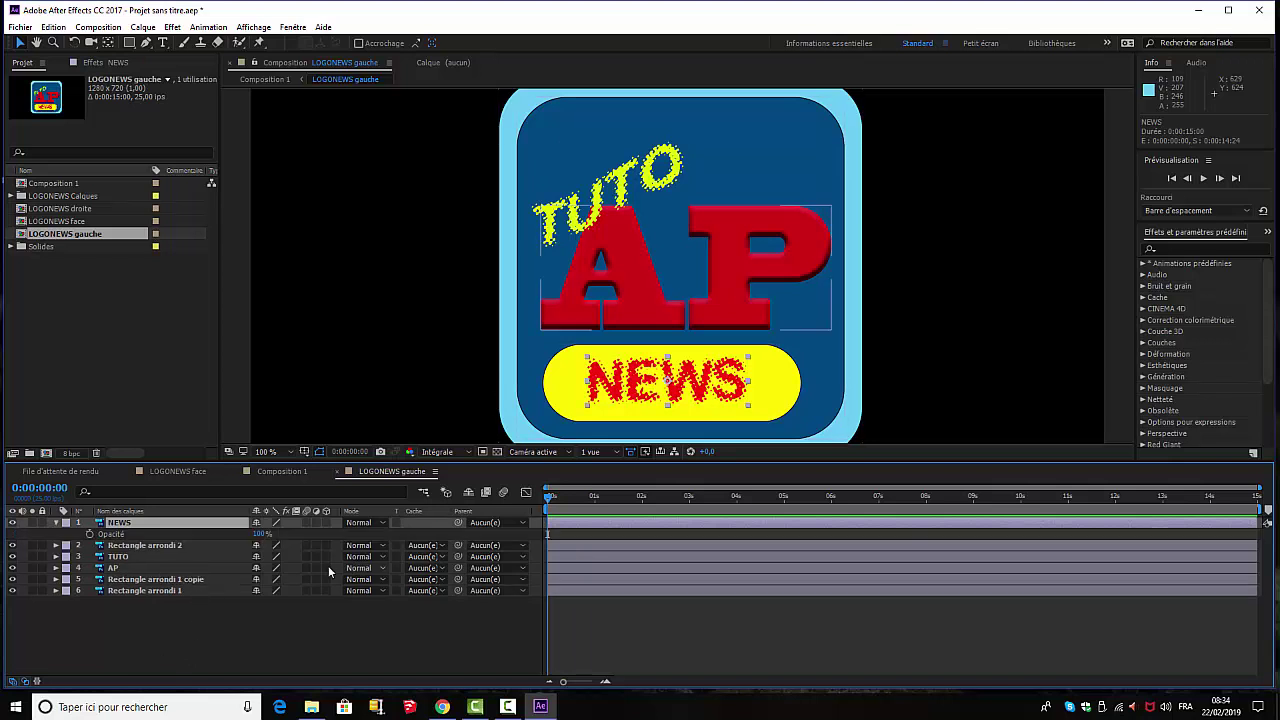
{"action": "left_click", "coordinate": [259, 536]}
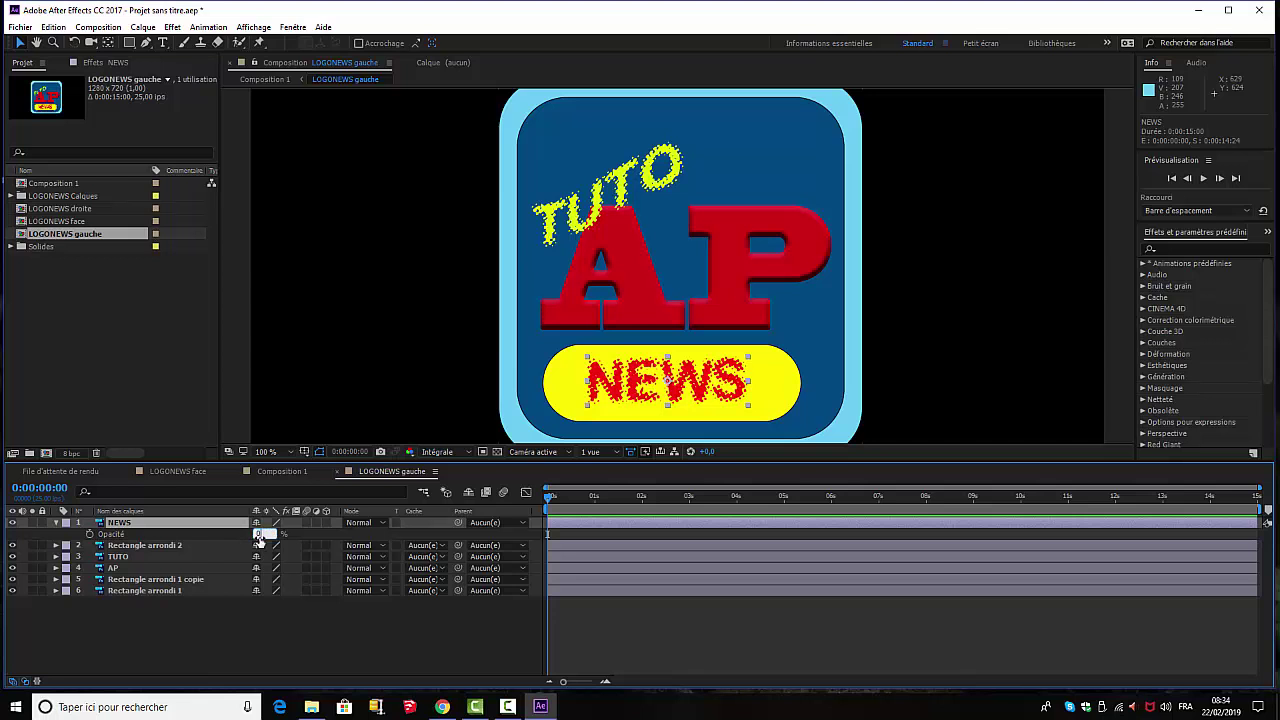
{"action": "left_click", "coordinate": [90, 533]}
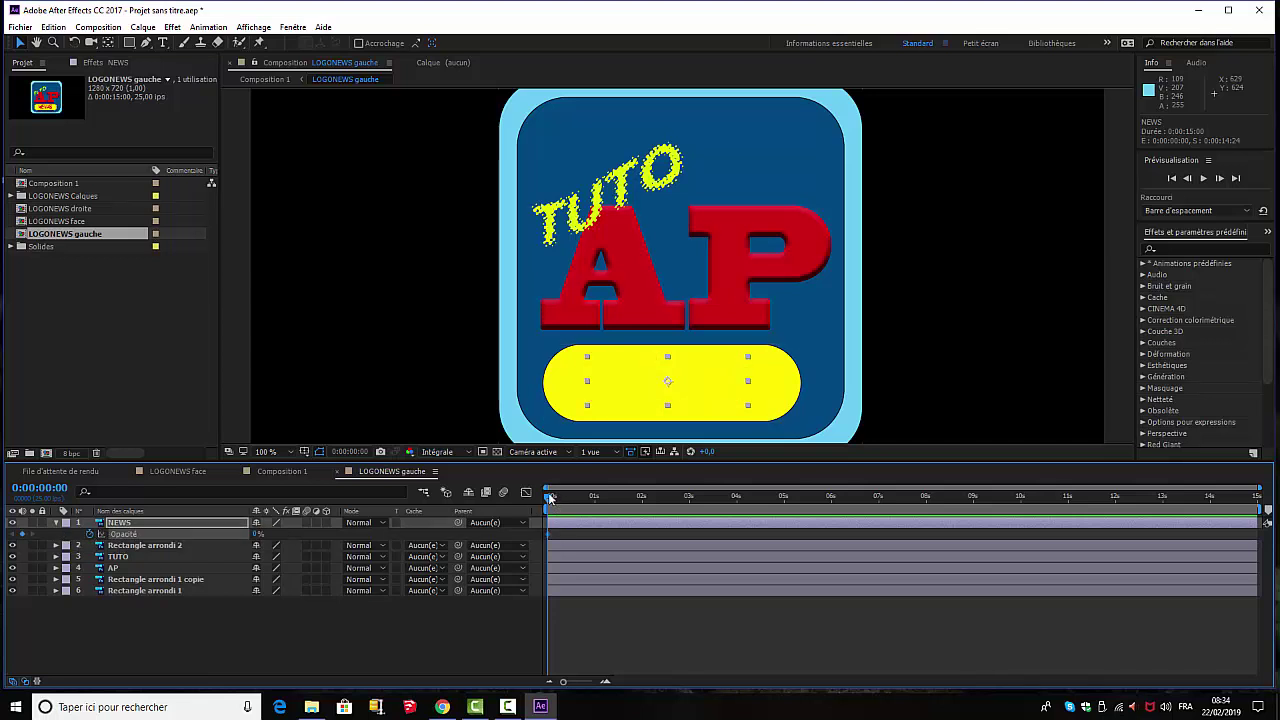
Step: Keyframe the NEWS layer's Opacity to 100% at 0:00:01:00 and back to 0% at 0:00:02:00
{"action": "left_click_drag", "start_coordinate": [549, 497], "coordinate": [595, 513]}
{"action": "left_click_drag", "start_coordinate": [258, 534], "coordinate": [340, 544]}
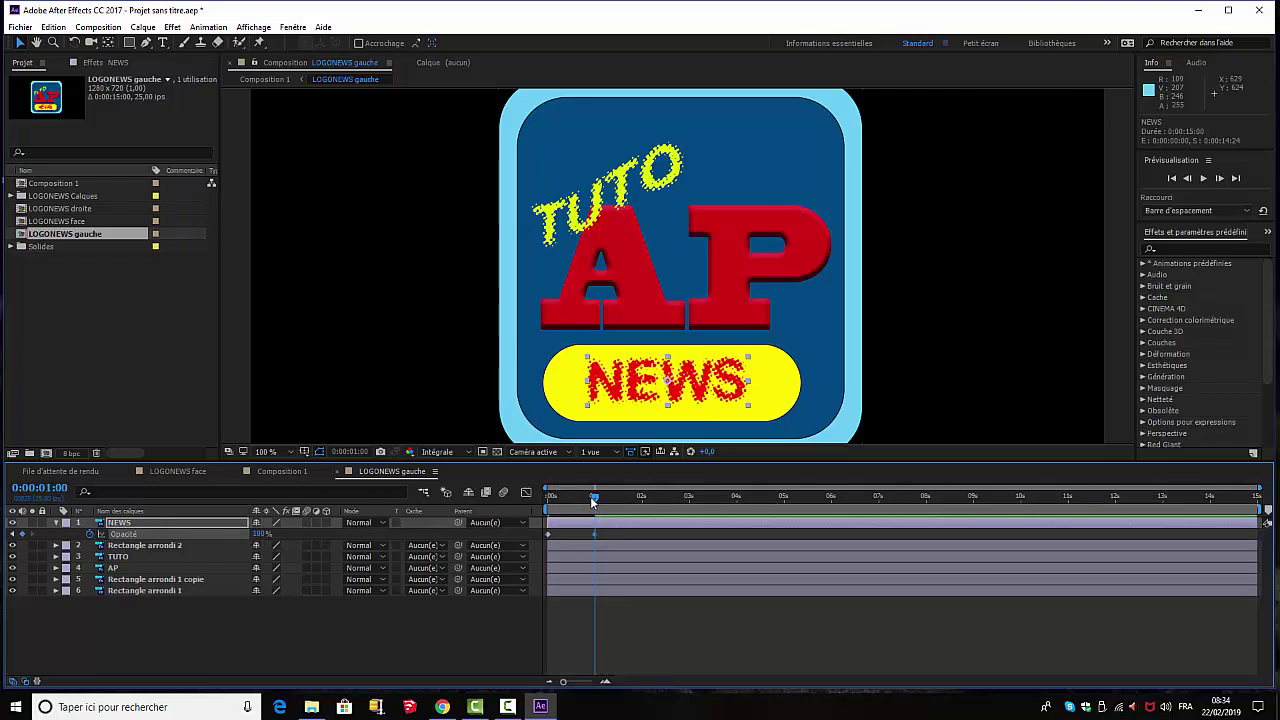
{"action": "left_click_drag", "start_coordinate": [595, 497], "coordinate": [641, 501]}
{"action": "left_click_drag", "start_coordinate": [260, 534], "coordinate": [215, 540]}
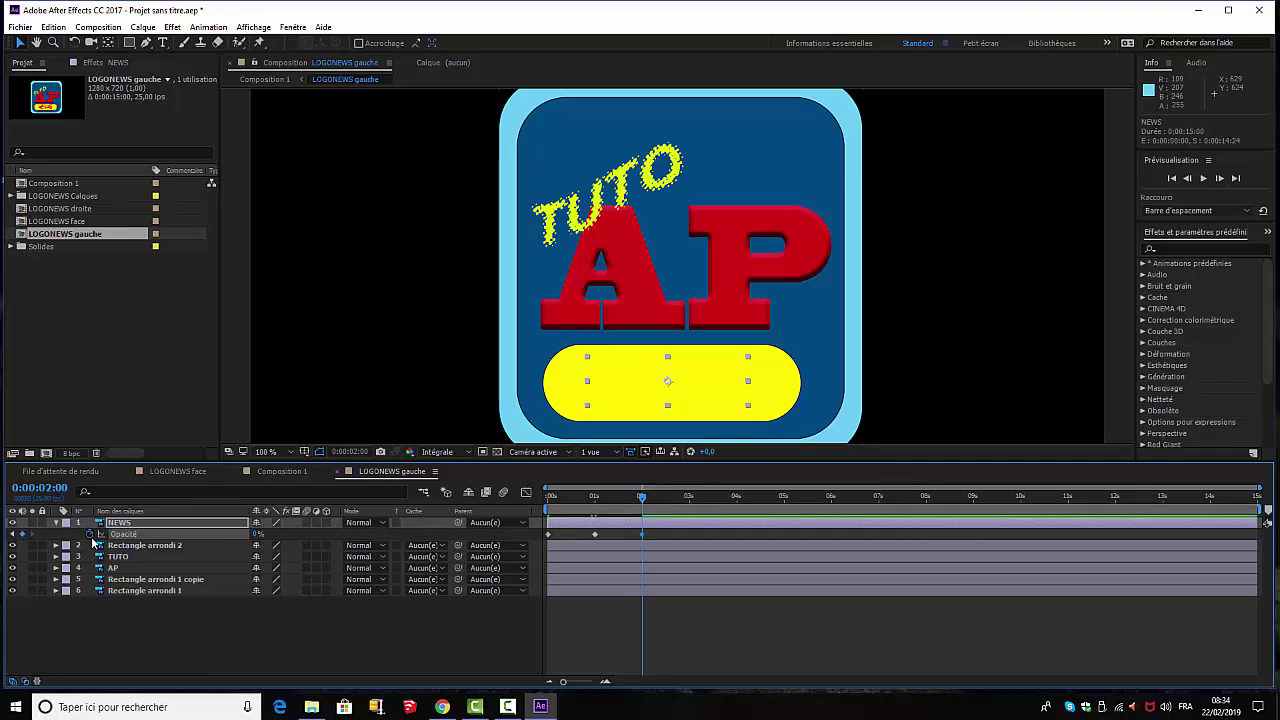
Step: Add the expression loopOut(type = "cycle", numKeyframes = 0) to the NEWS layer's Opacity in LOGONEWS gauche
{"action": "left_click", "coordinate": [90, 533], "text": "alt"}
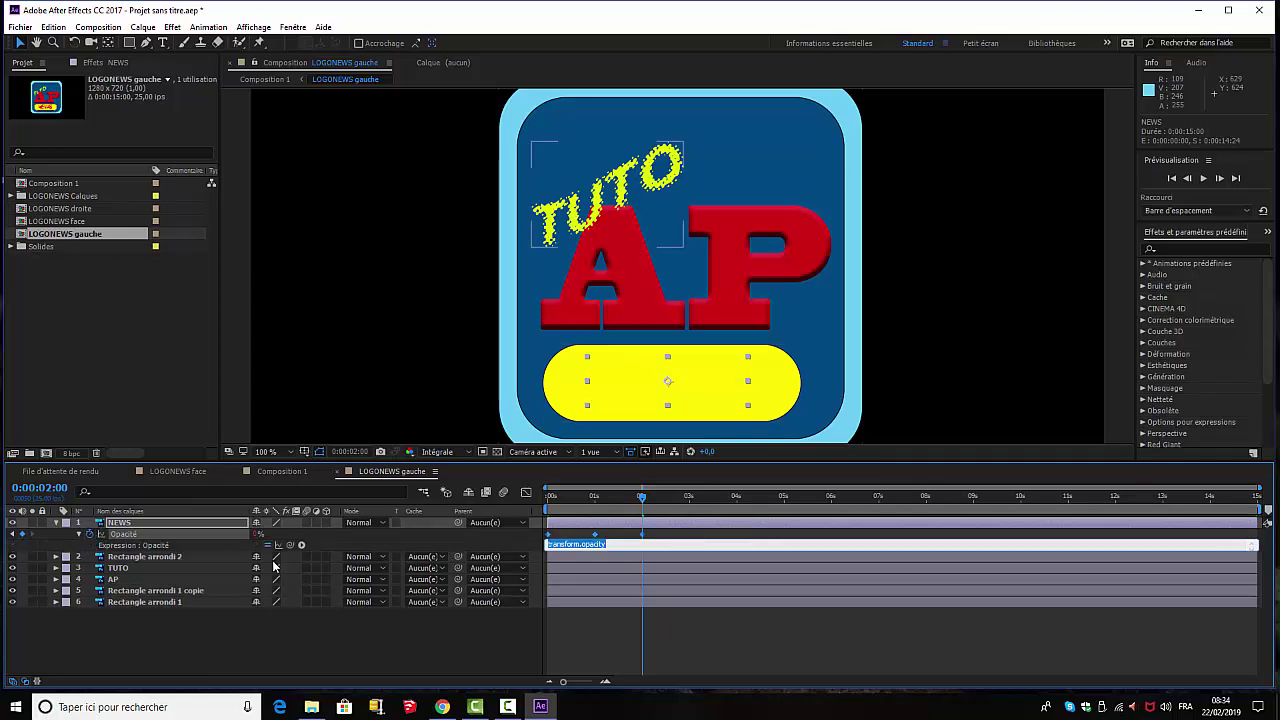
{"action": "left_click", "coordinate": [302, 544]}
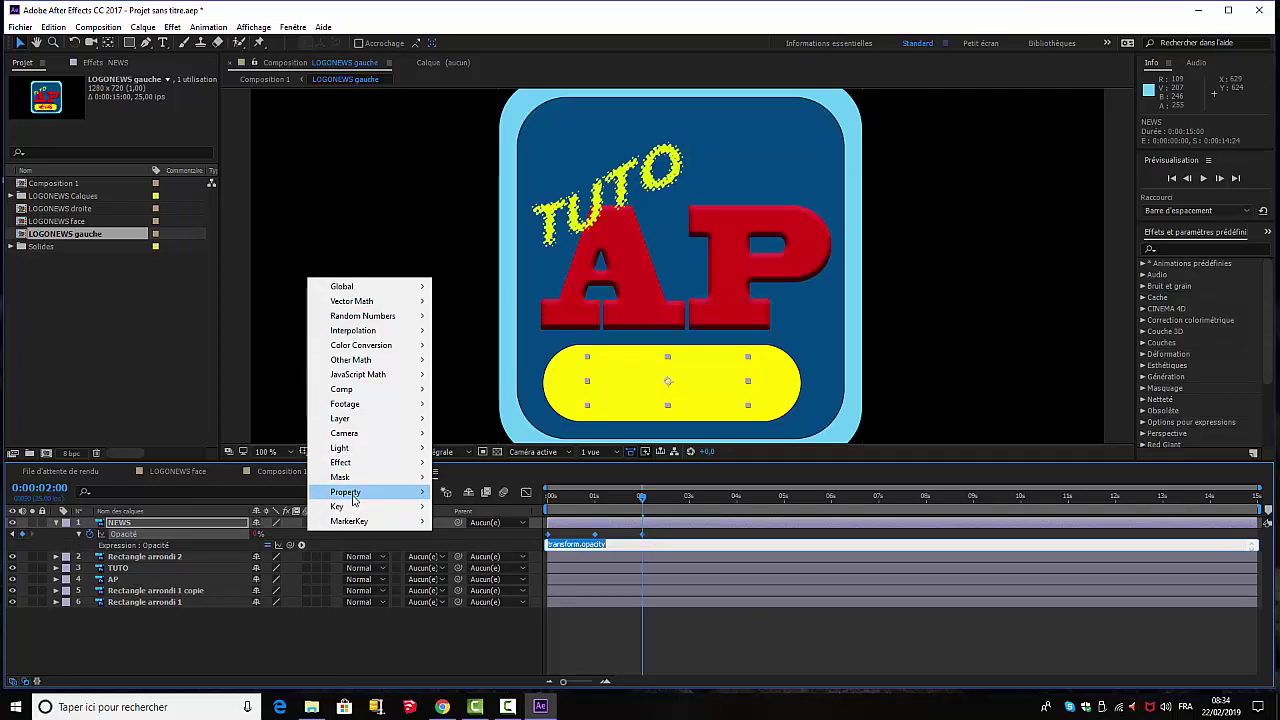
{"action": "mouse_move", "coordinate": [380, 492]}
{"action": "left_click", "coordinate": [466, 330]}
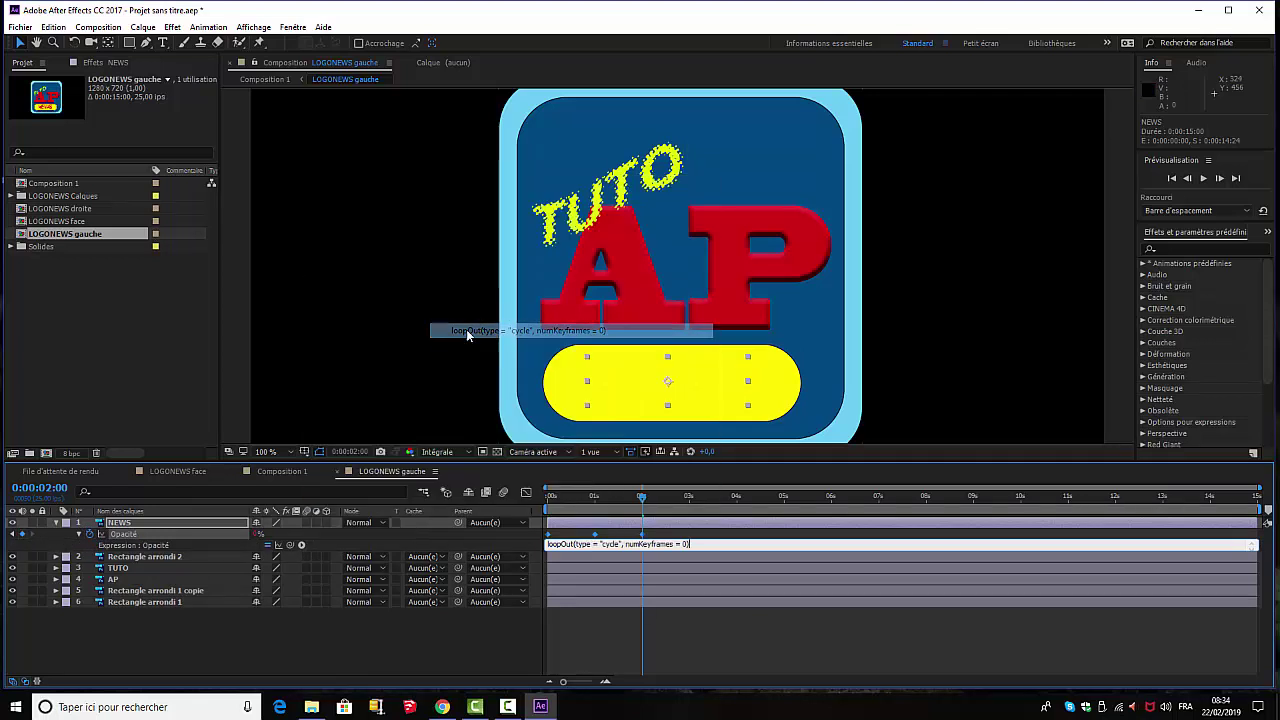
{"action": "left_click", "coordinate": [457, 639]}
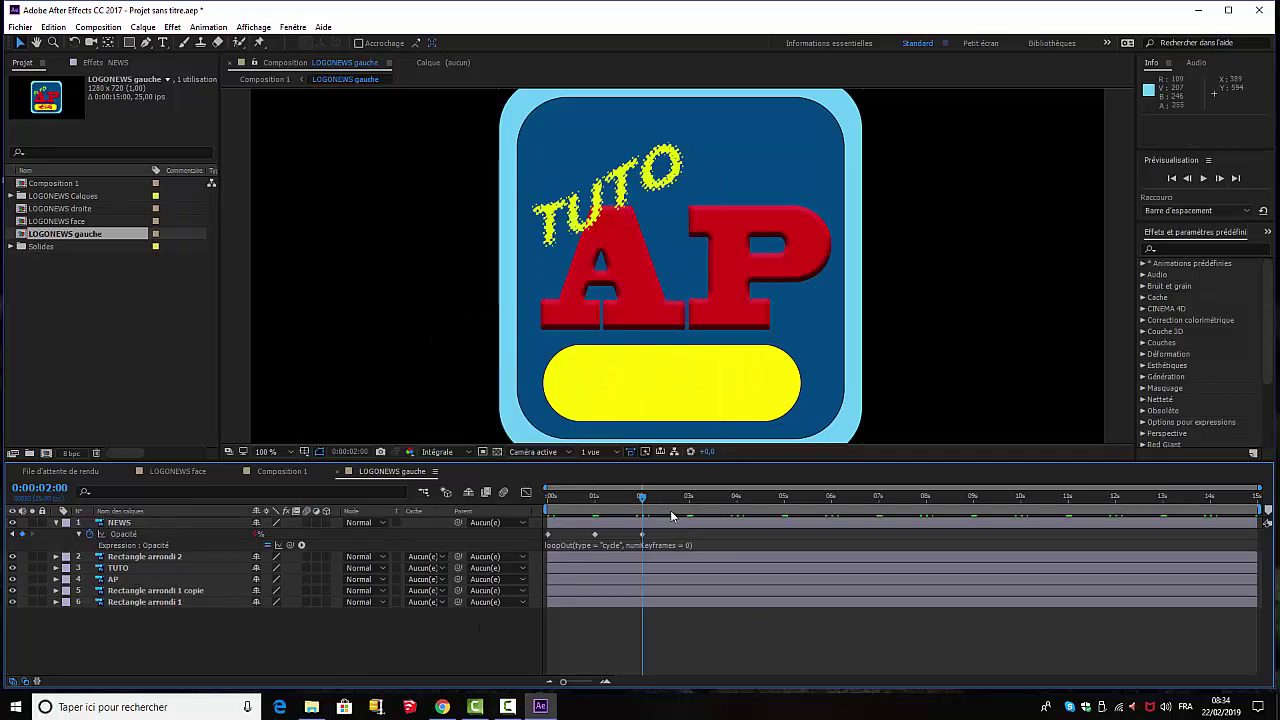
Step: Preview the blinking NEWS text of the LOGONEWS gauche composition from 0:00:00:00
{"action": "left_click_drag", "start_coordinate": [638, 496], "coordinate": [548, 496]}
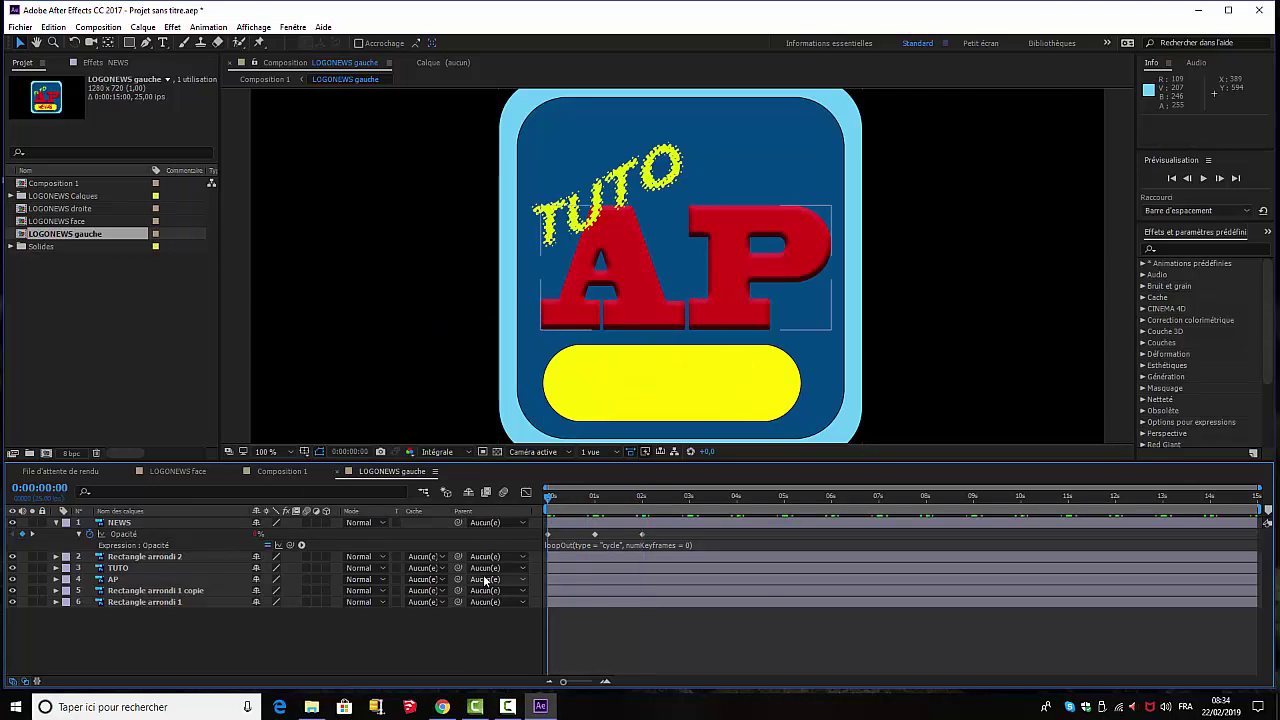
{"action": "key", "text": "space"}
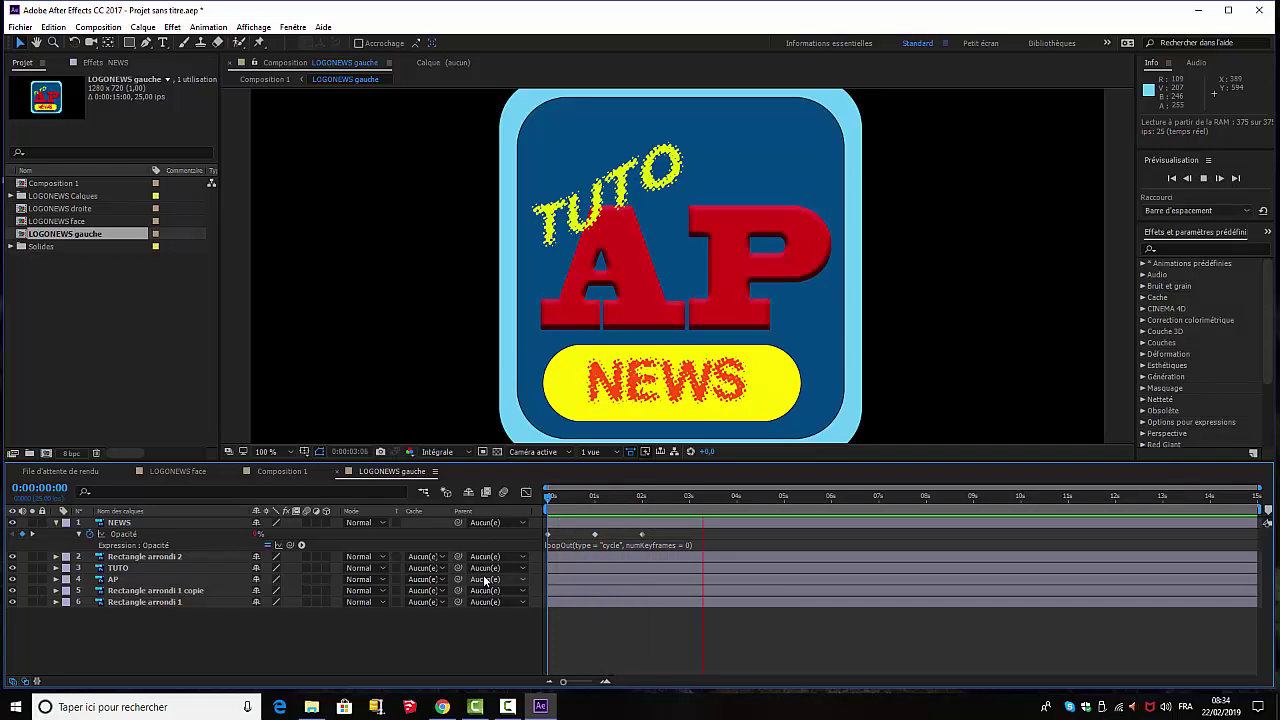
Step: Stop the LOGONEWS gauche preview, return to 0:00:00:00 and preview the blinking faces in Composition 1
{"action": "key", "text": "space"}
{"action": "left_click", "coordinate": [594, 150]}
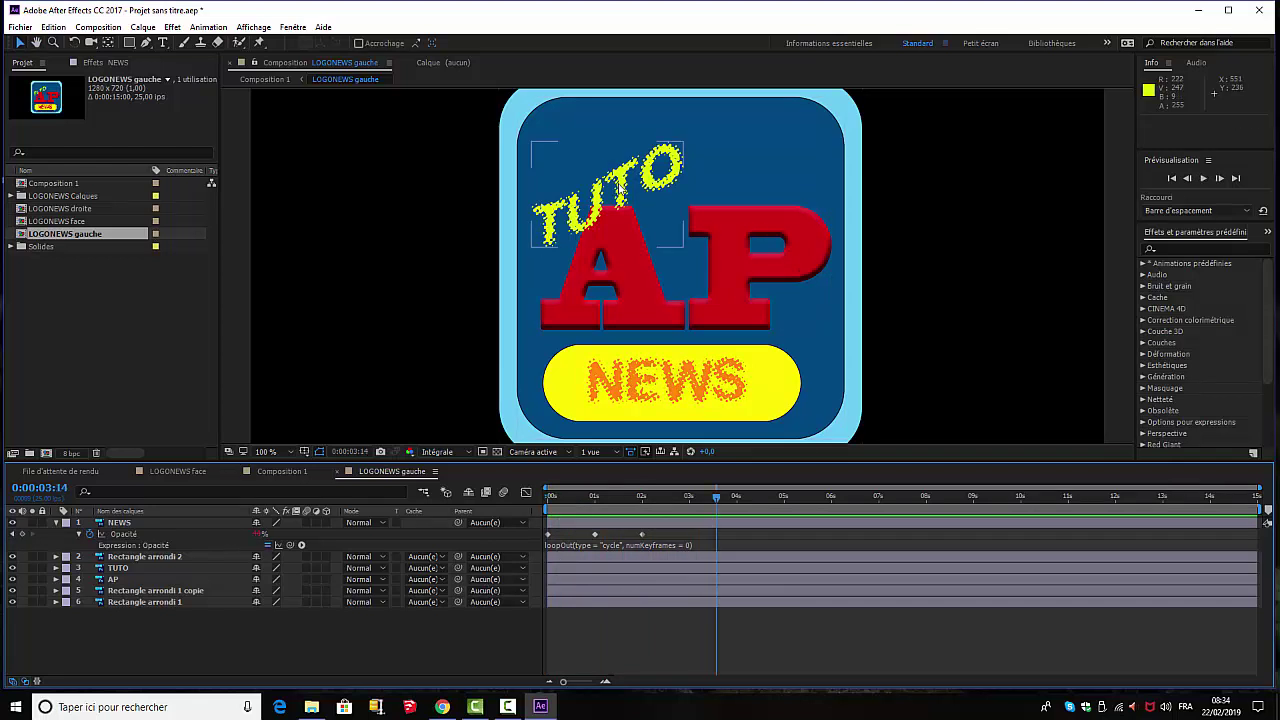
{"action": "left_click", "coordinate": [800, 285]}
{"action": "left_click_drag", "start_coordinate": [716, 494], "coordinate": [457, 506]}
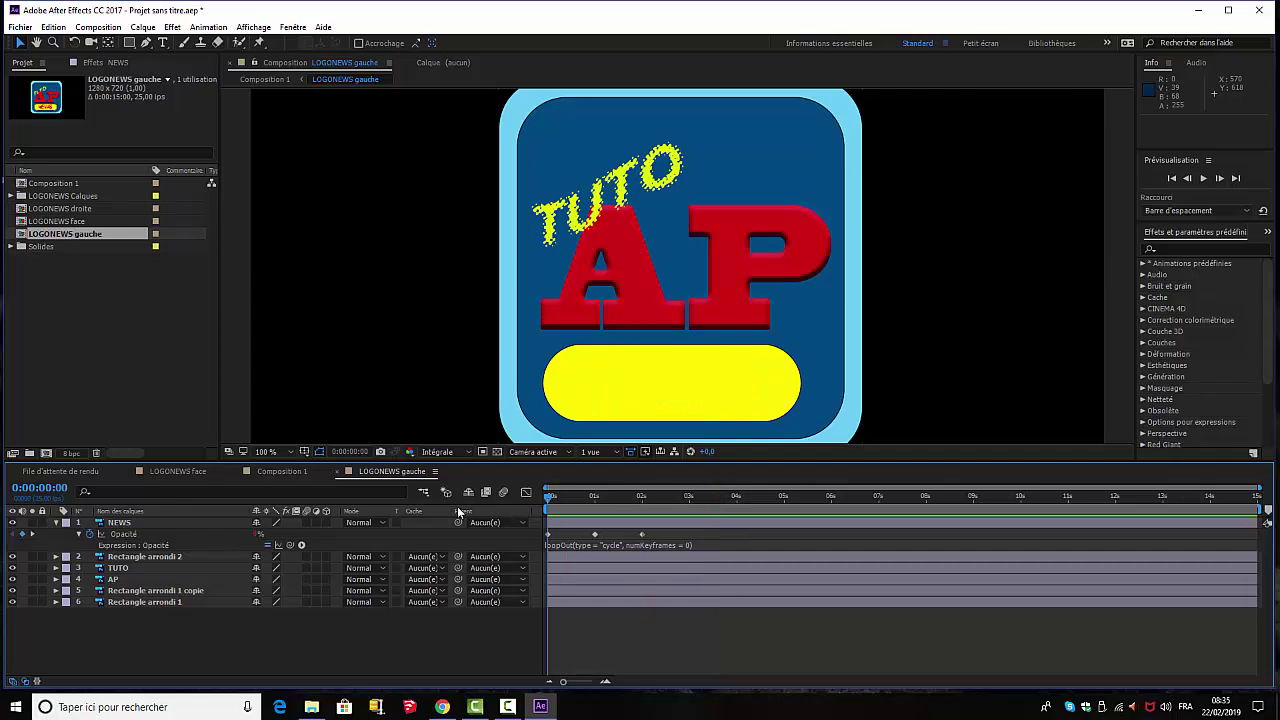
{"action": "left_click", "coordinate": [281, 474]}
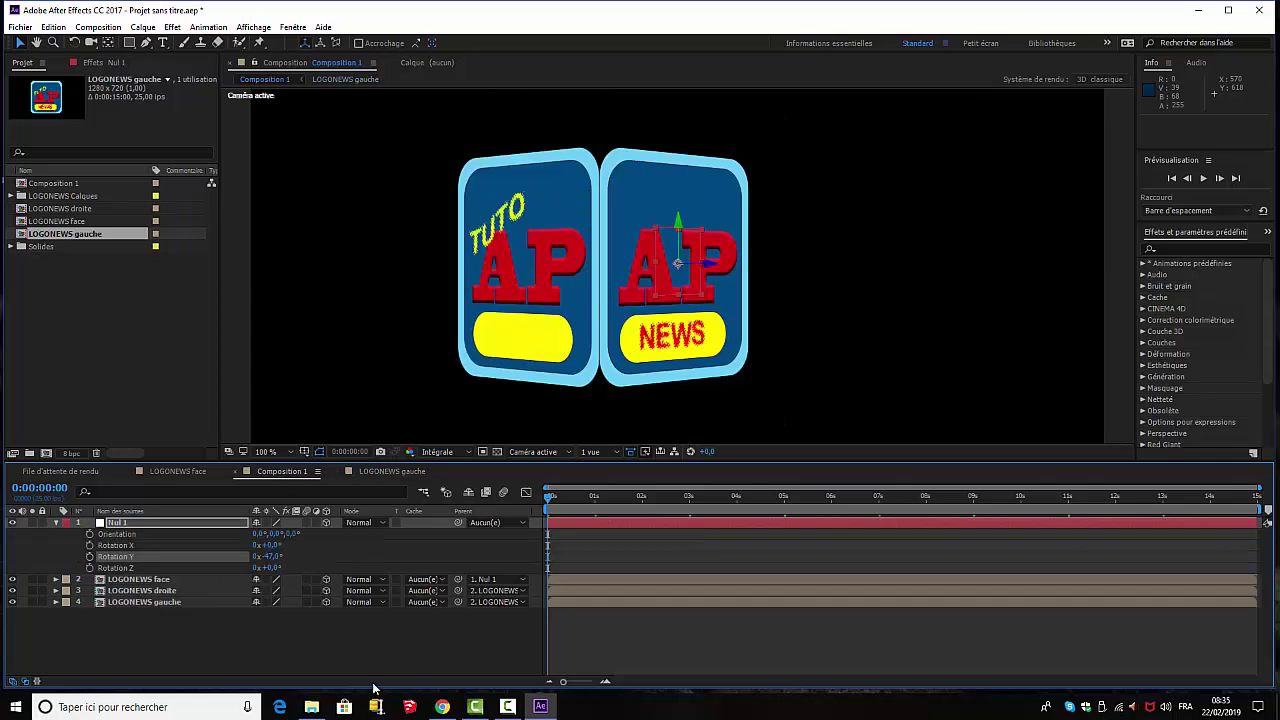
{"action": "key", "text": "space"}
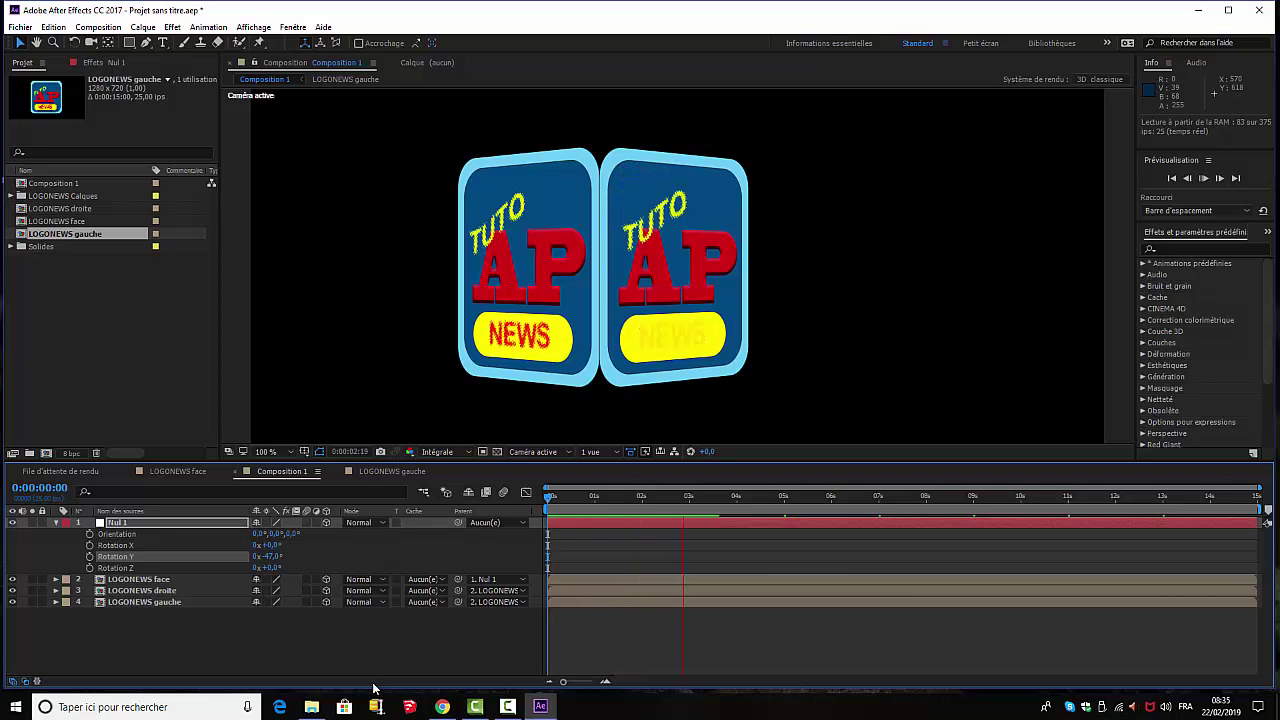
{"action": "mouse_move", "coordinate": [472, 708]}
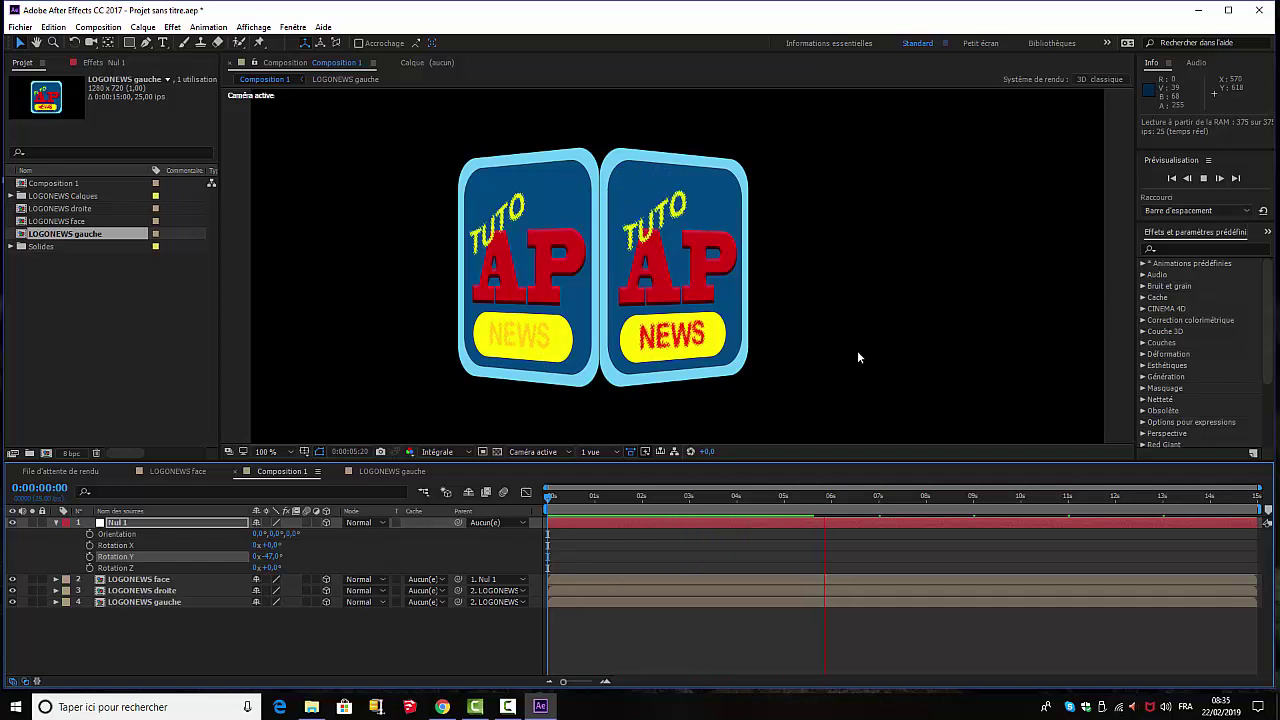
{"action": "key", "text": "space"}
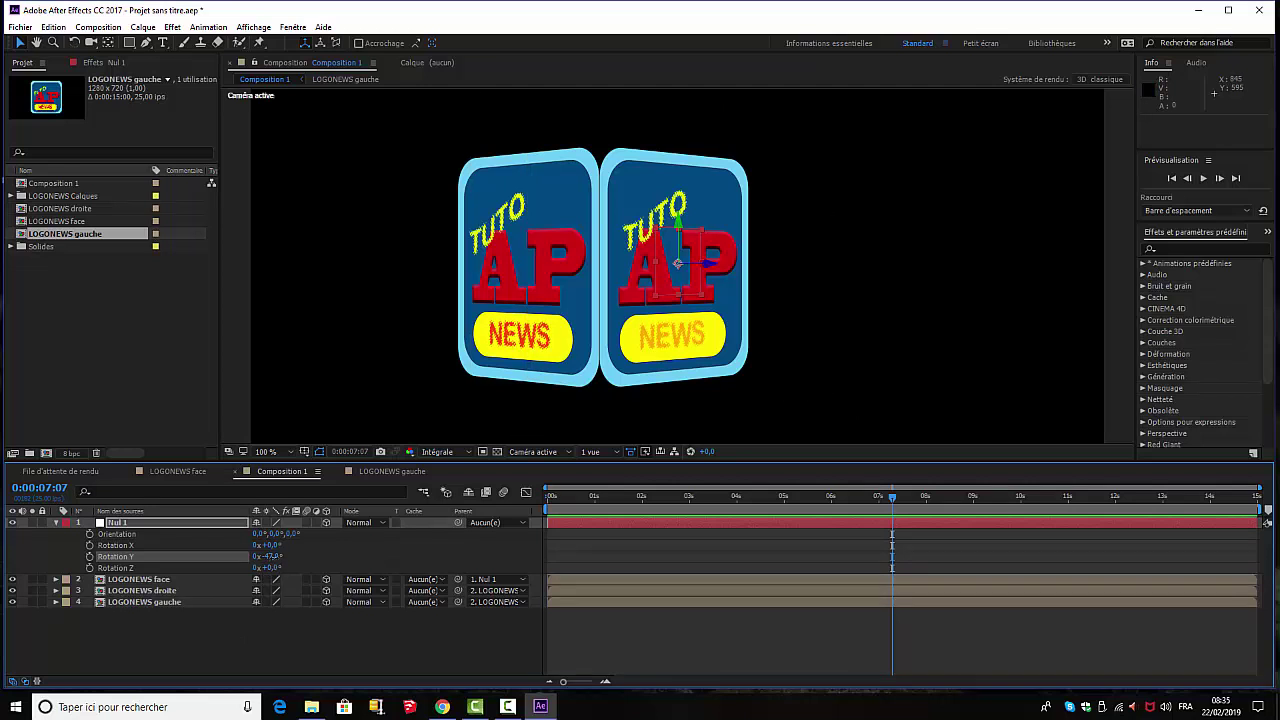
Step: Turn Nul 1 to show the right face, and hide the NEWS, Rectangle arrondi 2, TUTO and AP layers in LOGONEWS droite
{"action": "left_click_drag", "start_coordinate": [270, 556], "coordinate": [352, 549]}
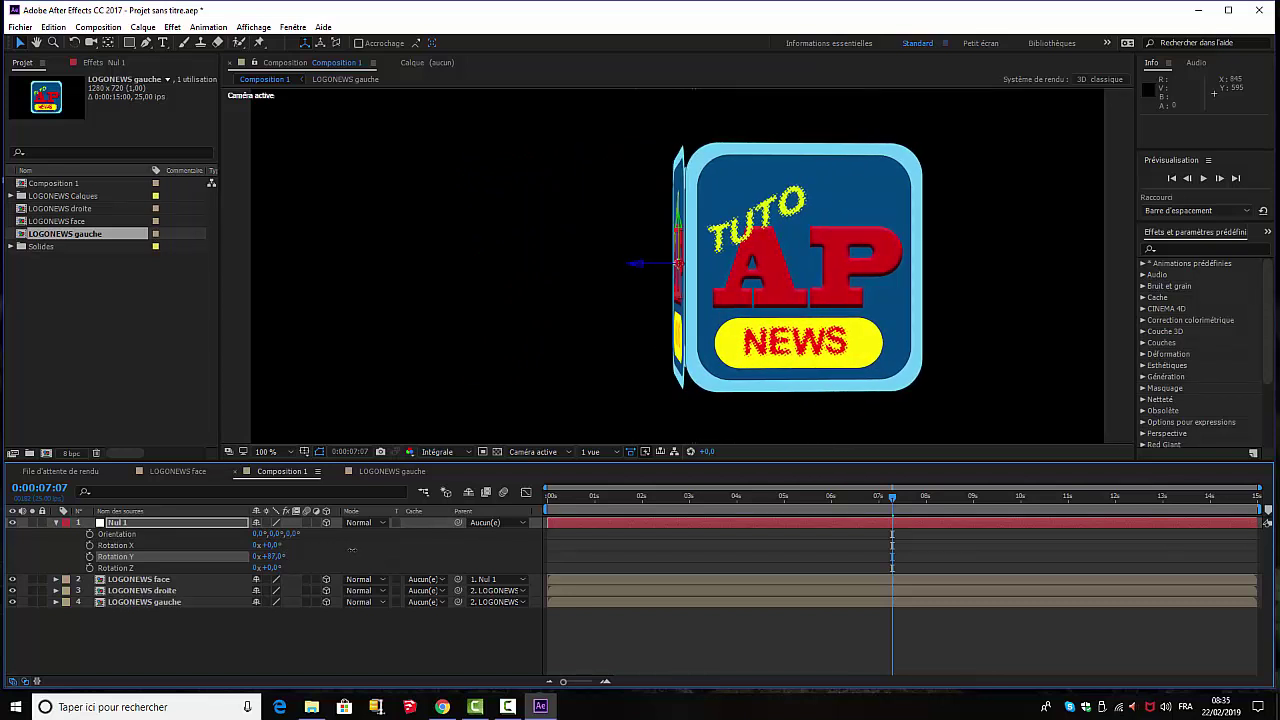
{"action": "double_click", "coordinate": [66, 209]}
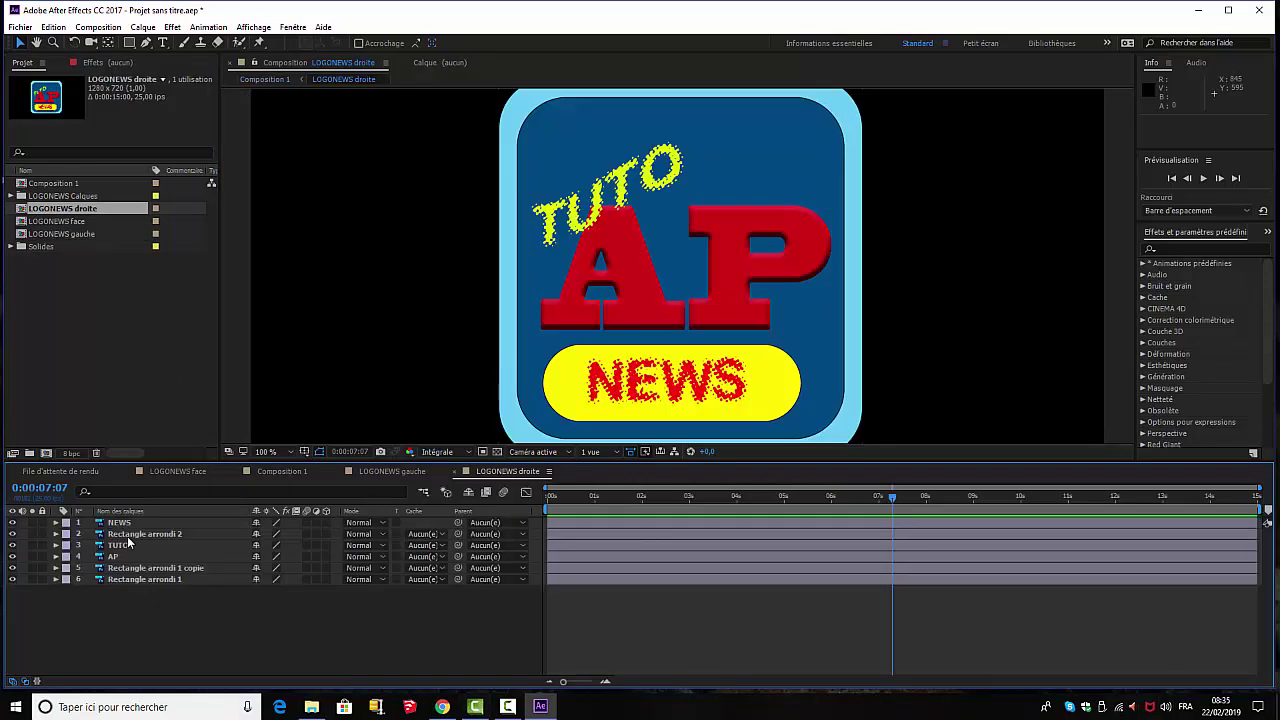
{"action": "left_click", "coordinate": [11, 520]}
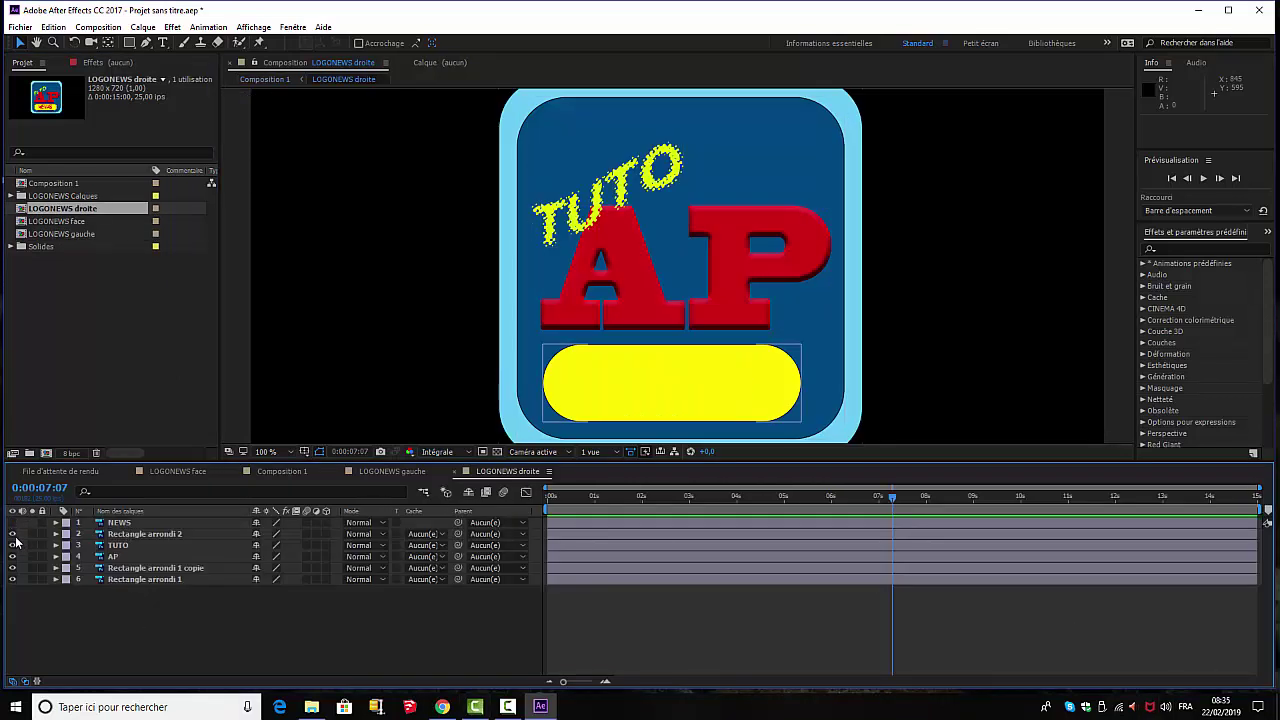
{"action": "left_click", "coordinate": [12, 534]}
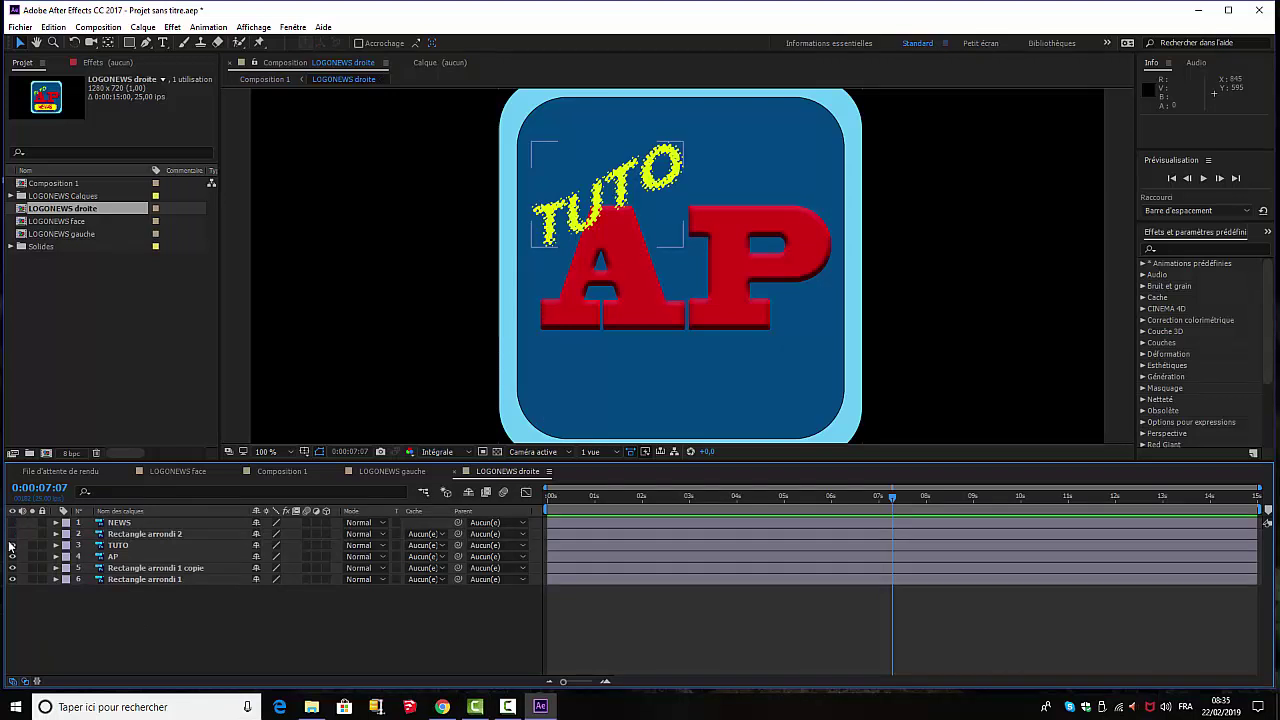
{"action": "left_click", "coordinate": [12, 545]}
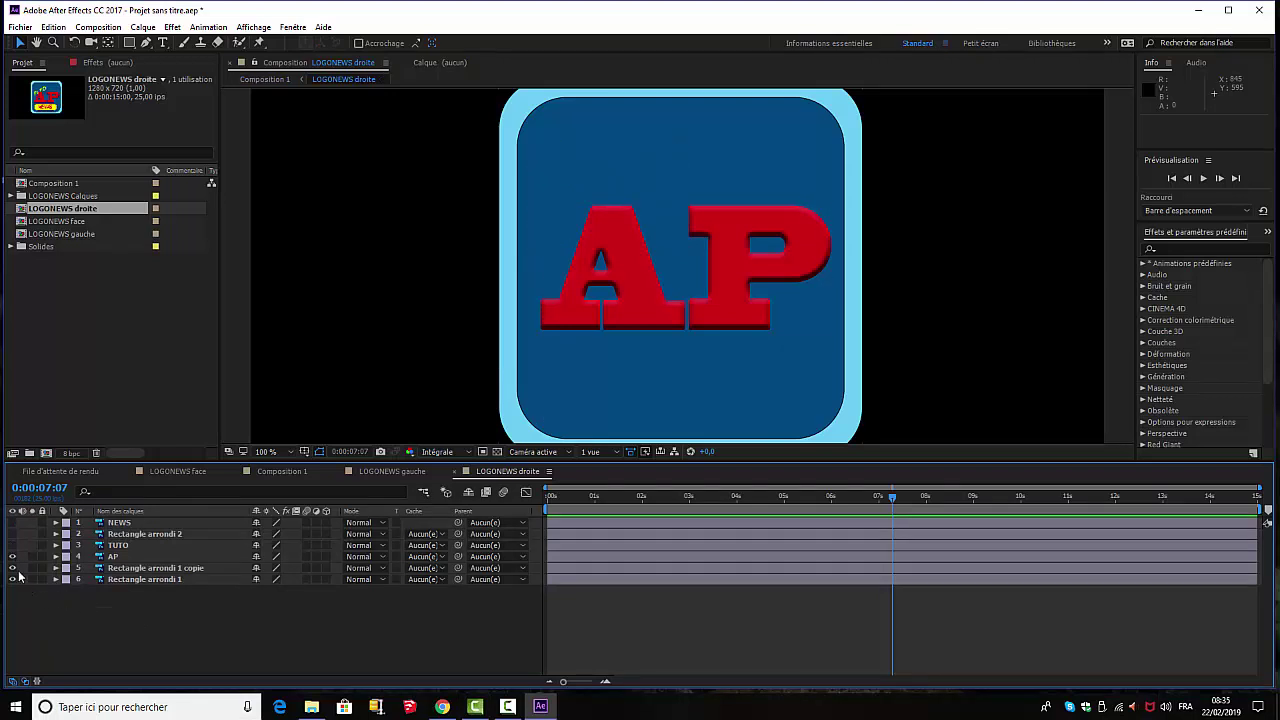
{"action": "left_click", "coordinate": [12, 556]}
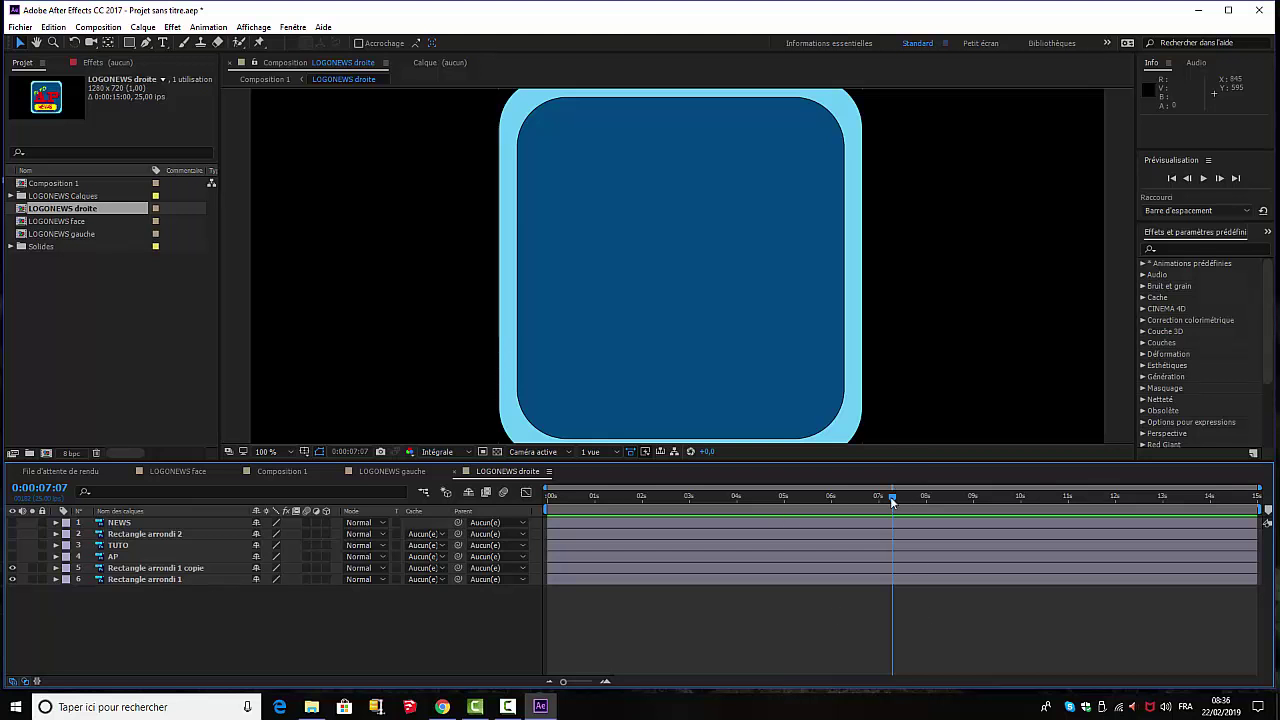
Step: Return to Composition 1 at 0:00:00:00 and reset Nul 1's Rotation Y to 0°
{"action": "left_click_drag", "start_coordinate": [890, 496], "coordinate": [487, 688]}
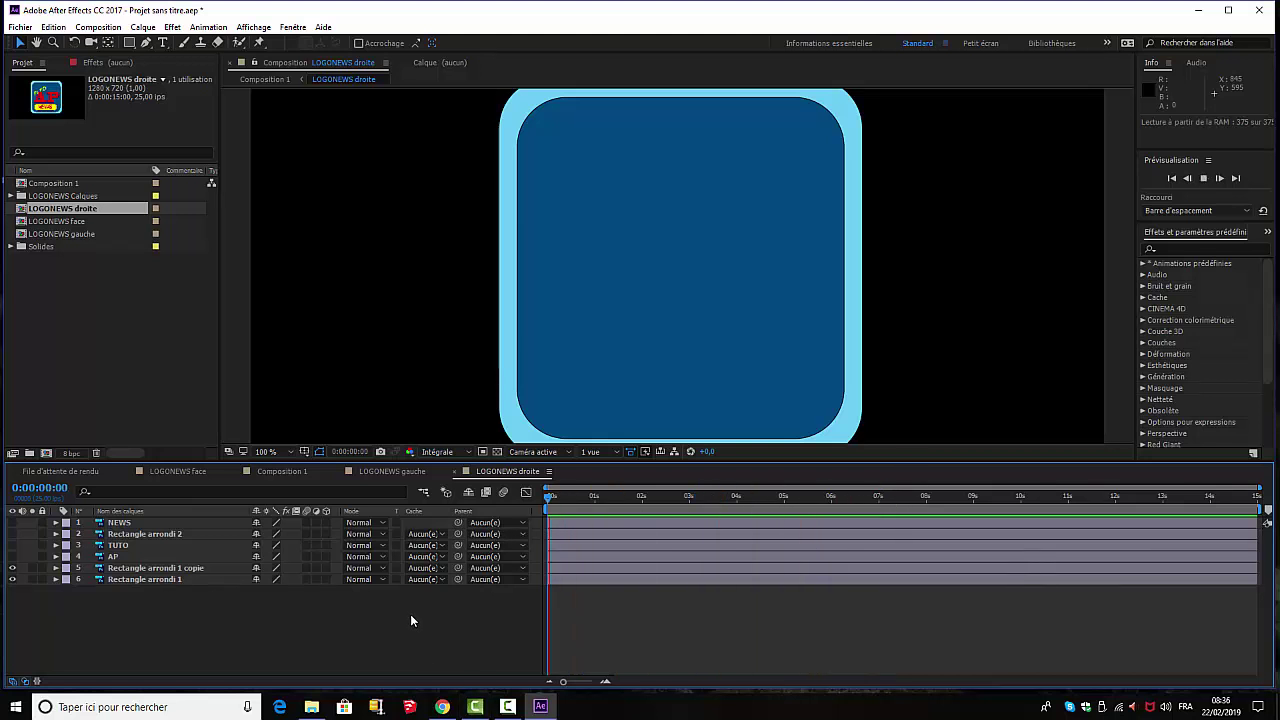
{"action": "left_click", "coordinate": [594, 496]}
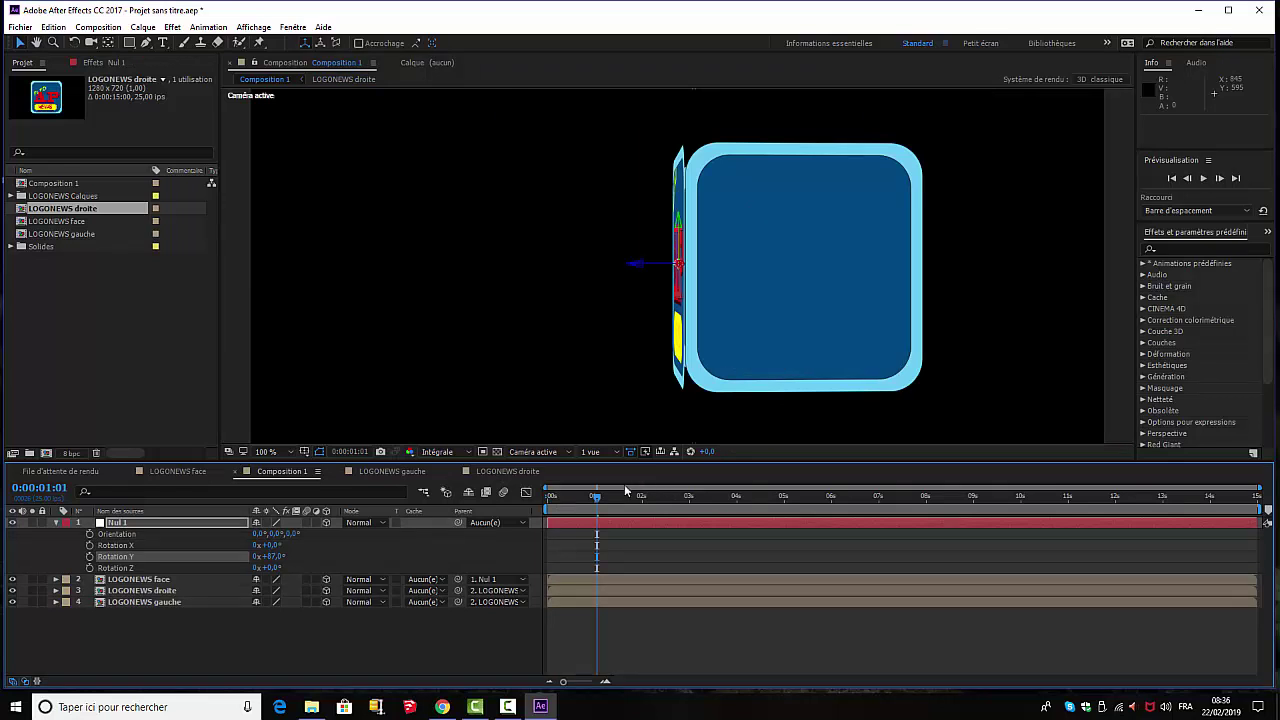
{"action": "left_click_drag", "start_coordinate": [596, 501], "coordinate": [549, 497]}
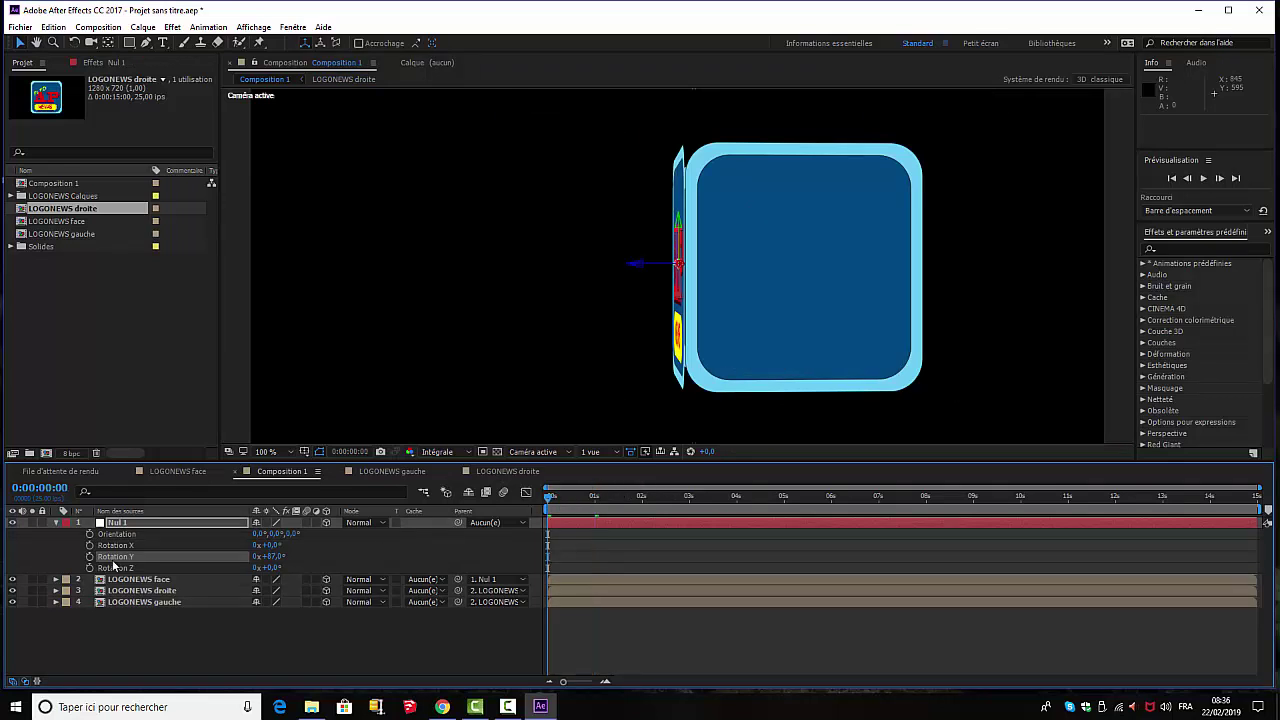
{"action": "left_click", "coordinate": [273, 557]}
{"action": "type", "text": "0"}
{"action": "key", "text": "Return"}
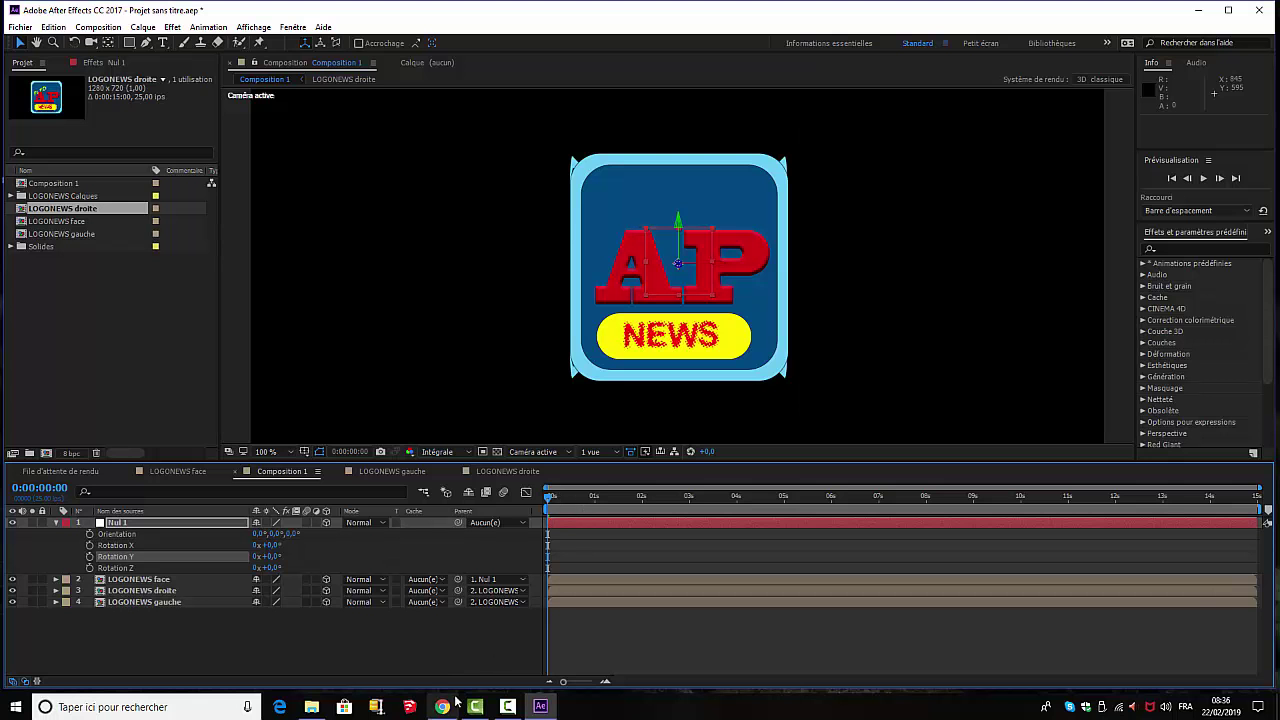
Step: Preview the front face's text entrance and keyframe Nul 1's Rotation Y at 0° at 0:00:01:24
{"action": "key", "text": "space"}
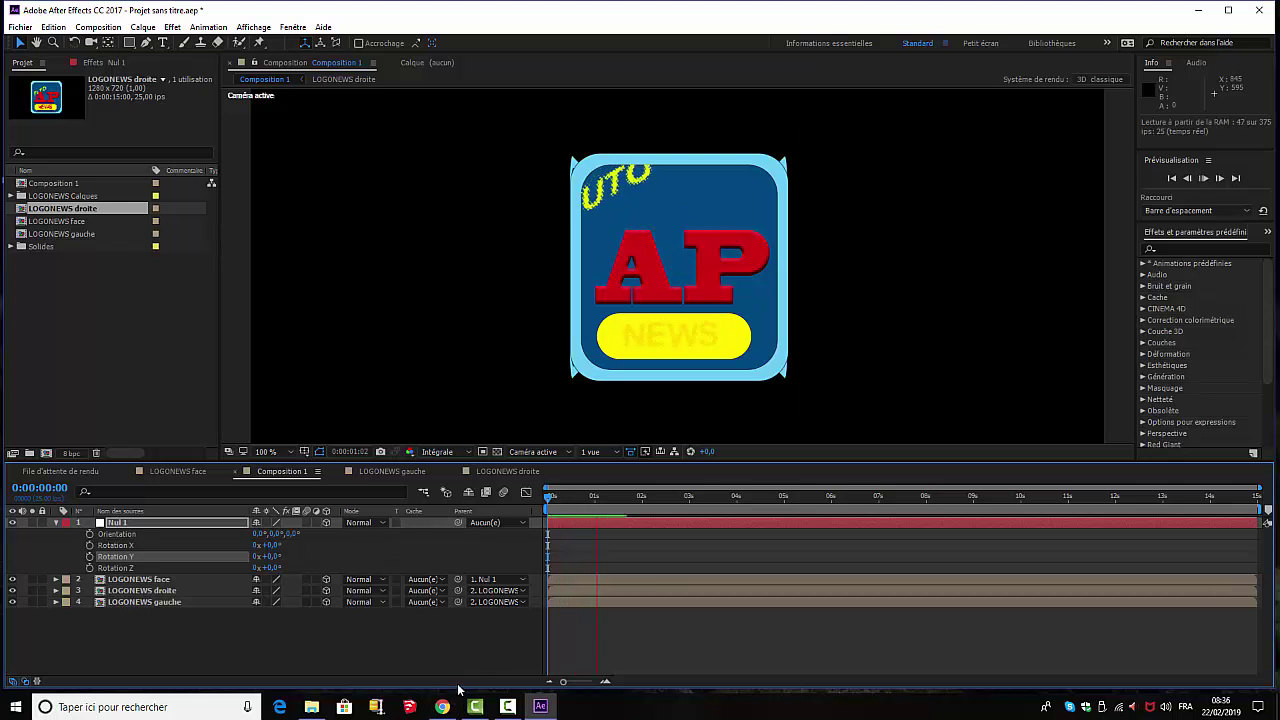
{"action": "key", "text": "space"}
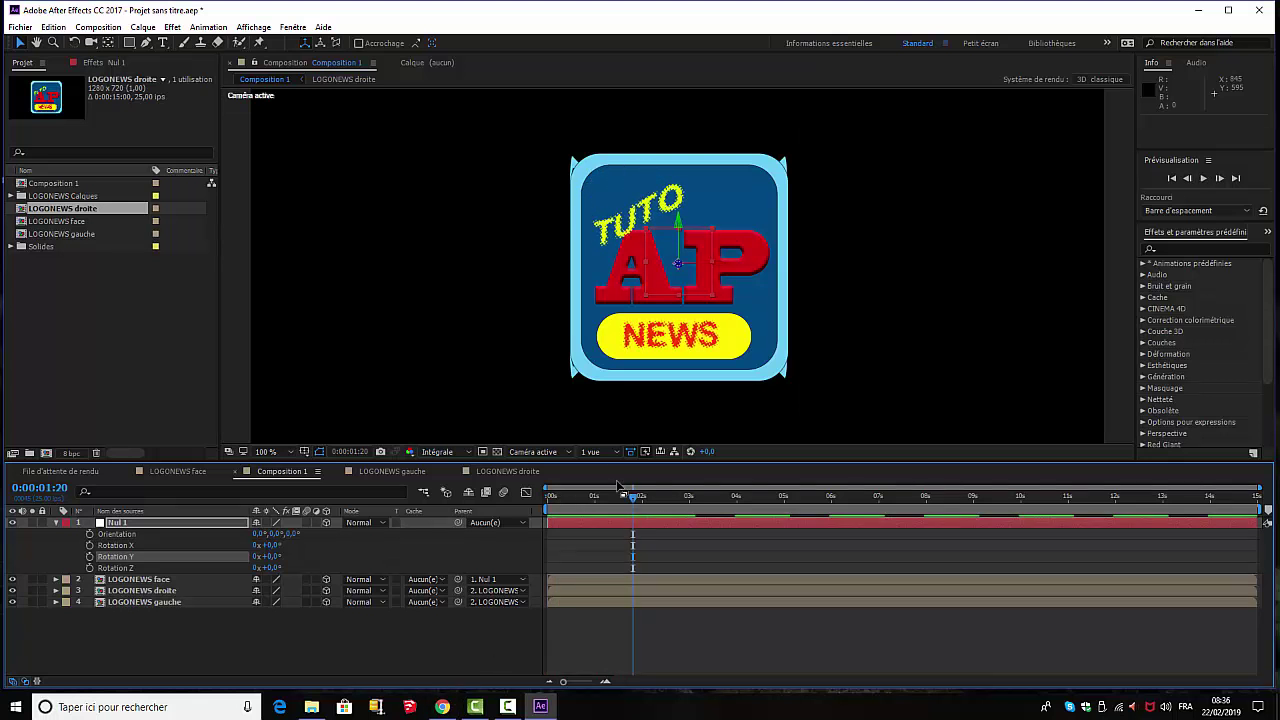
{"action": "left_click_drag", "start_coordinate": [634, 497], "coordinate": [642, 495]}
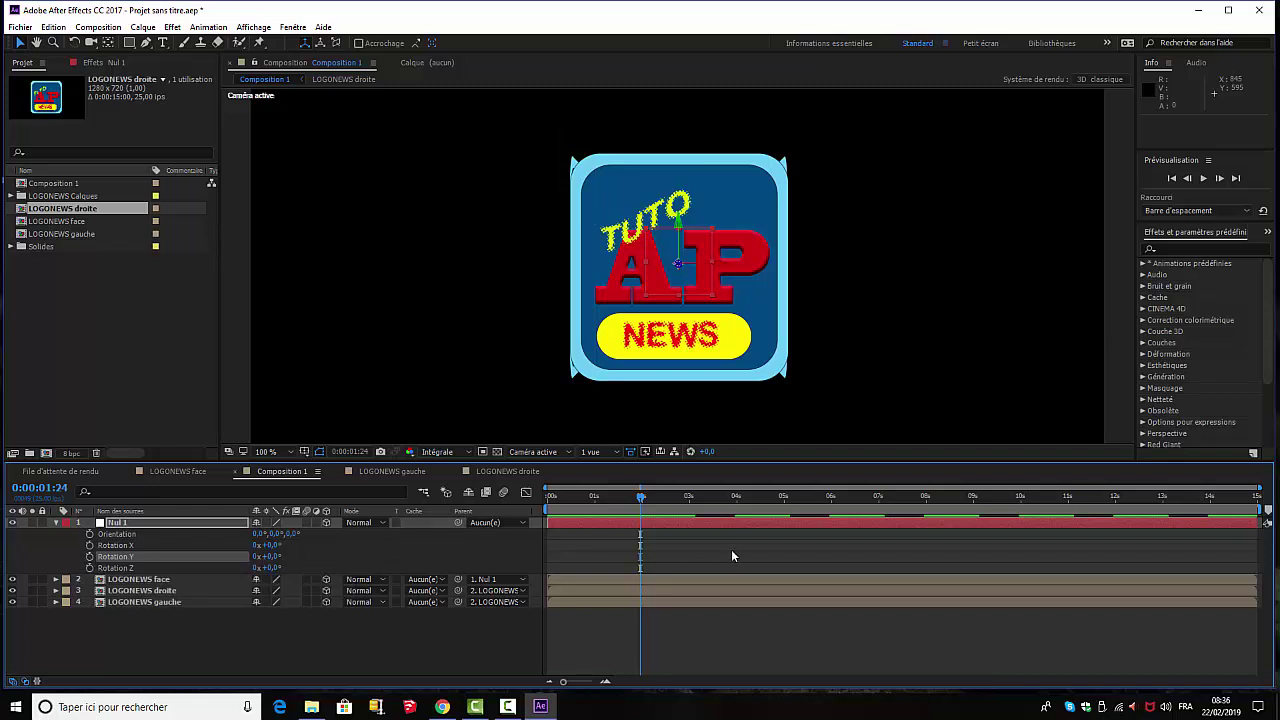
{"action": "left_click", "coordinate": [90, 557]}
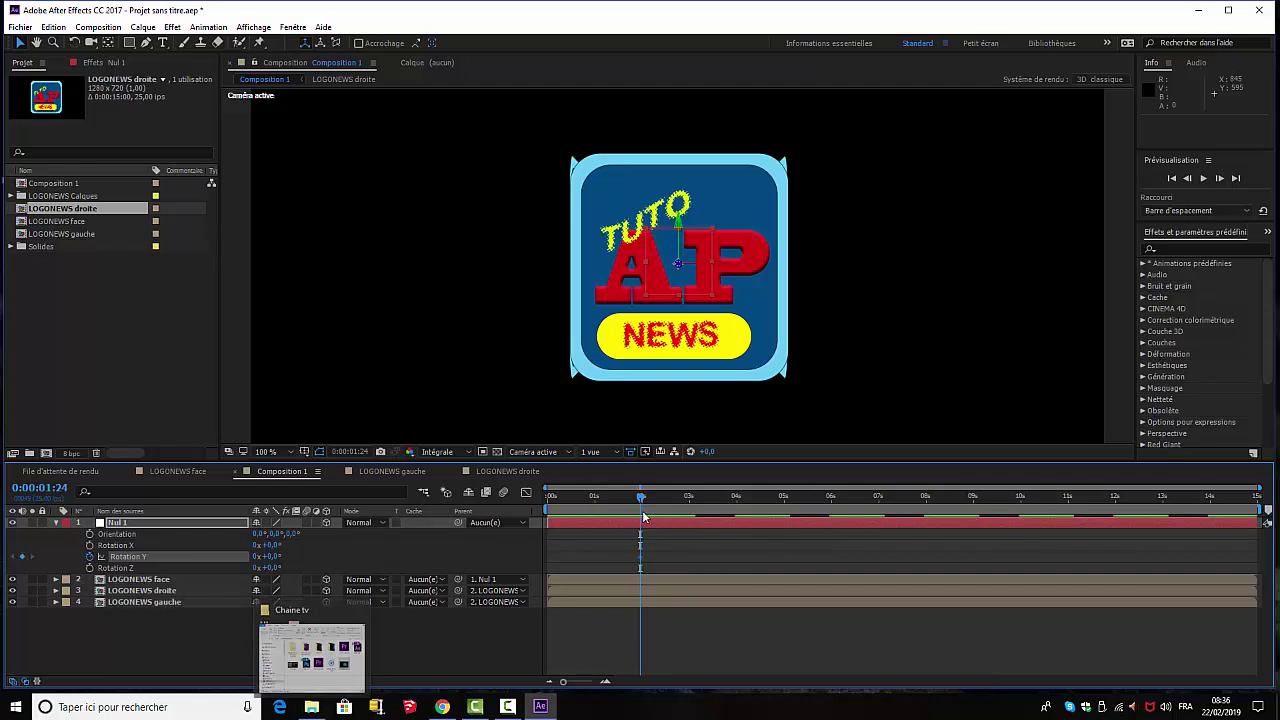
Step: Keyframe Nul 1's Rotation Y at -52° at 0:00:02:24 and hold that value with another keyframe at 0:00:03:24
{"action": "left_click_drag", "start_coordinate": [641, 496], "coordinate": [688, 539]}
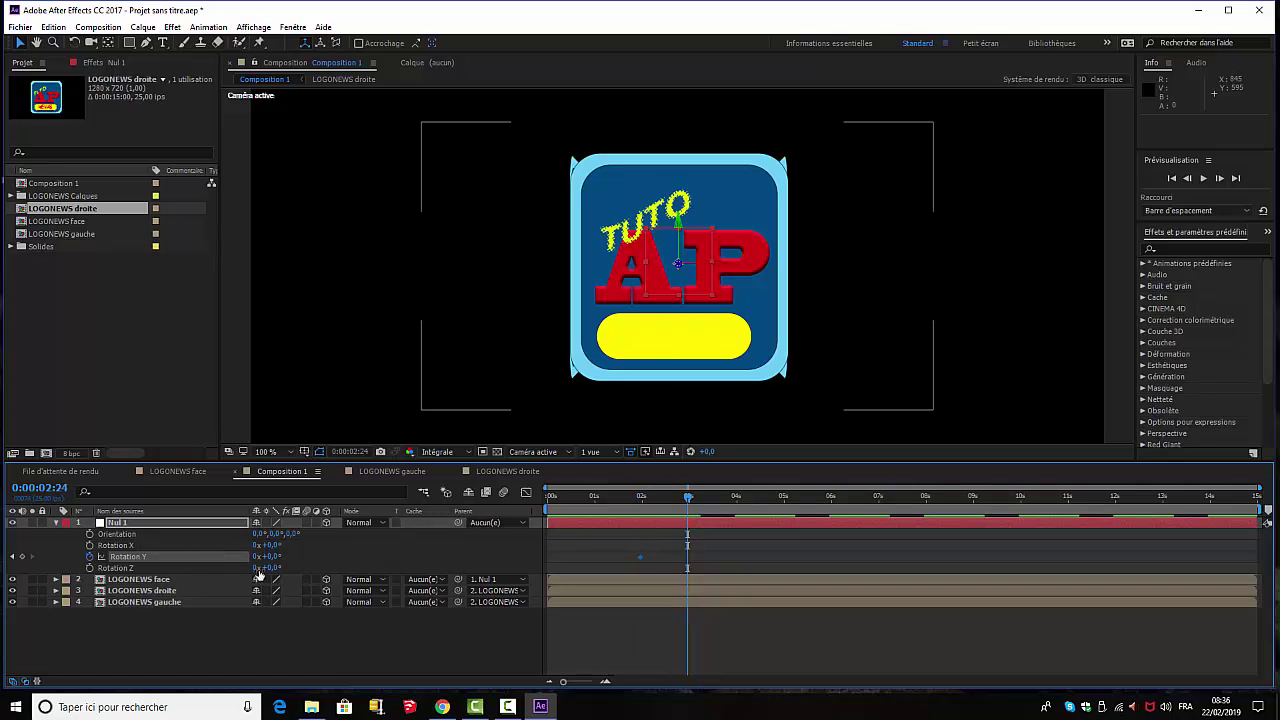
{"action": "left_click_drag", "start_coordinate": [268, 556], "coordinate": [216, 556]}
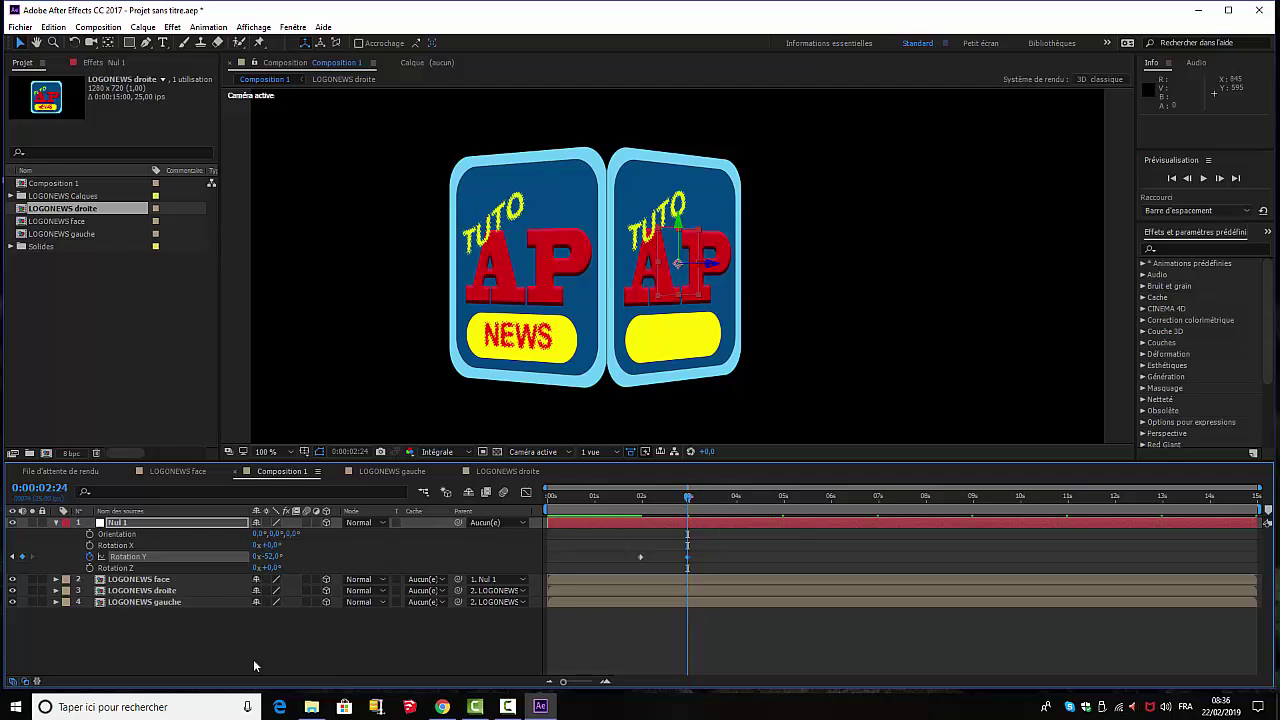
{"action": "left_click_drag", "start_coordinate": [688, 500], "coordinate": [734, 509]}
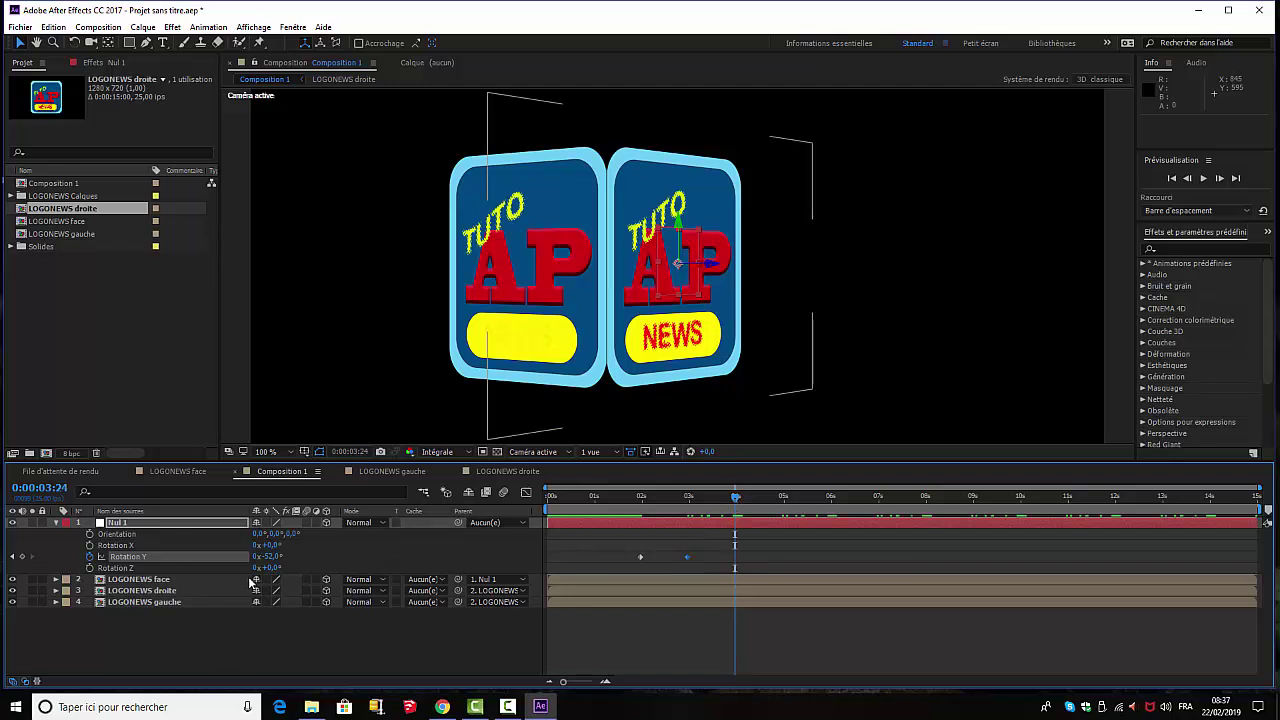
{"action": "left_click", "coordinate": [22, 557]}
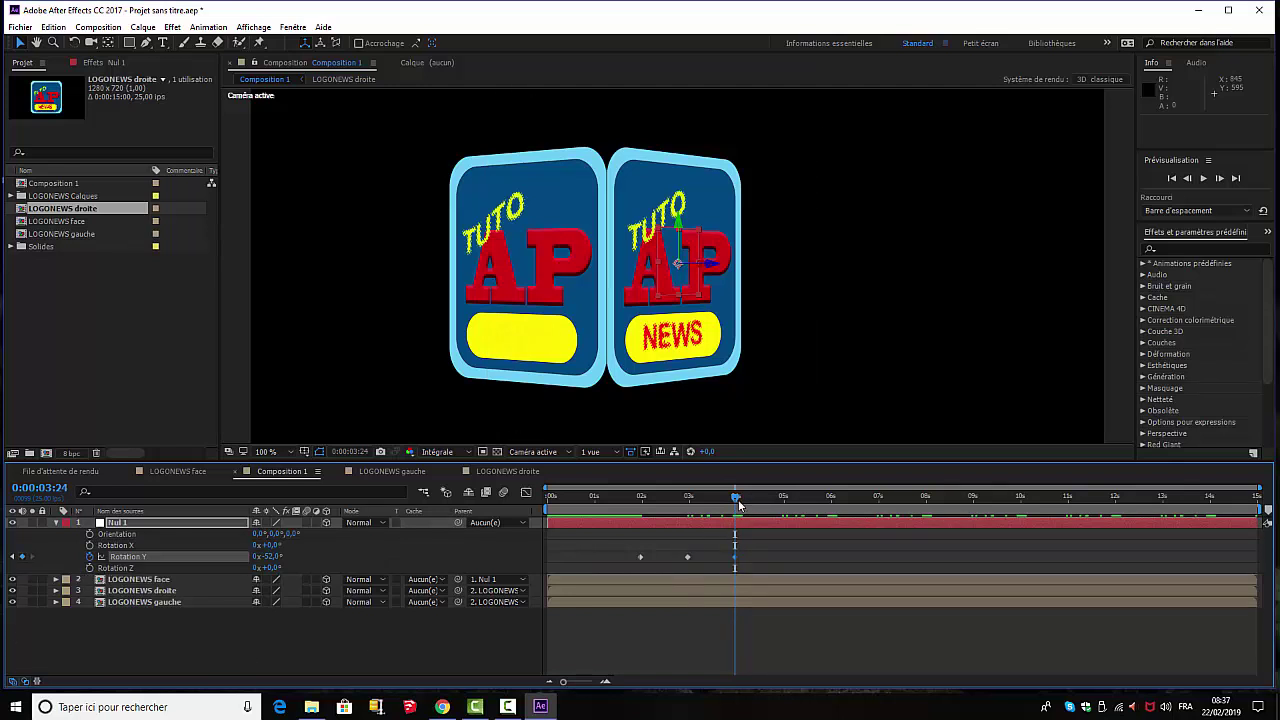
Step: Keyframe Nul 1's Rotation Y to 90° at 0:00:05:24
{"action": "left_click_drag", "start_coordinate": [703, 507], "coordinate": [830, 529]}
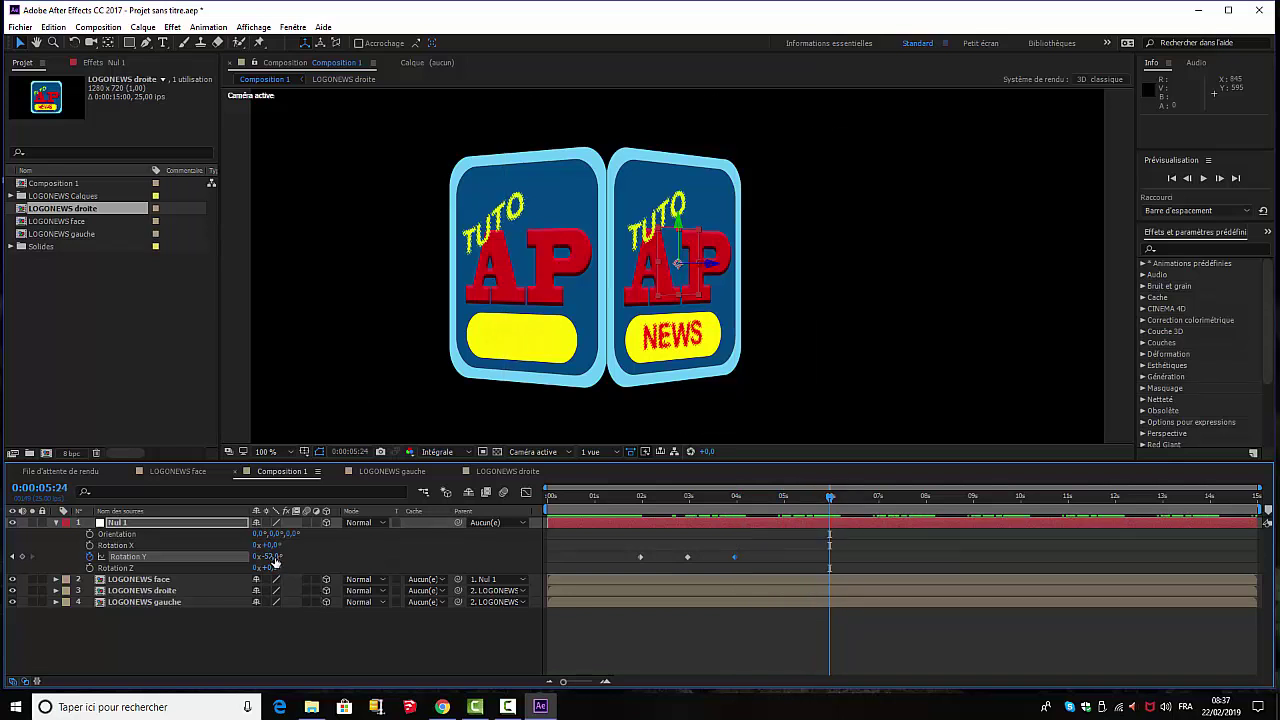
{"action": "left_click_drag", "start_coordinate": [268, 556], "coordinate": [362, 551]}
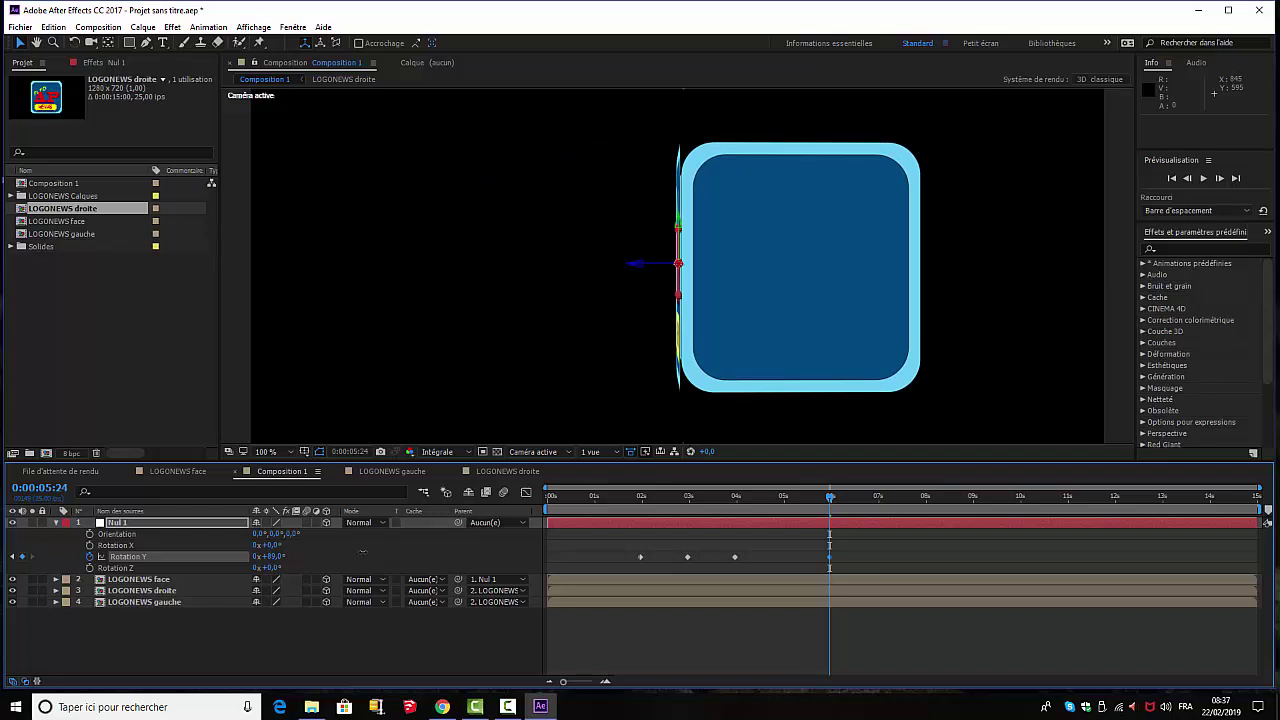
{"action": "left_click", "coordinate": [270, 556]}
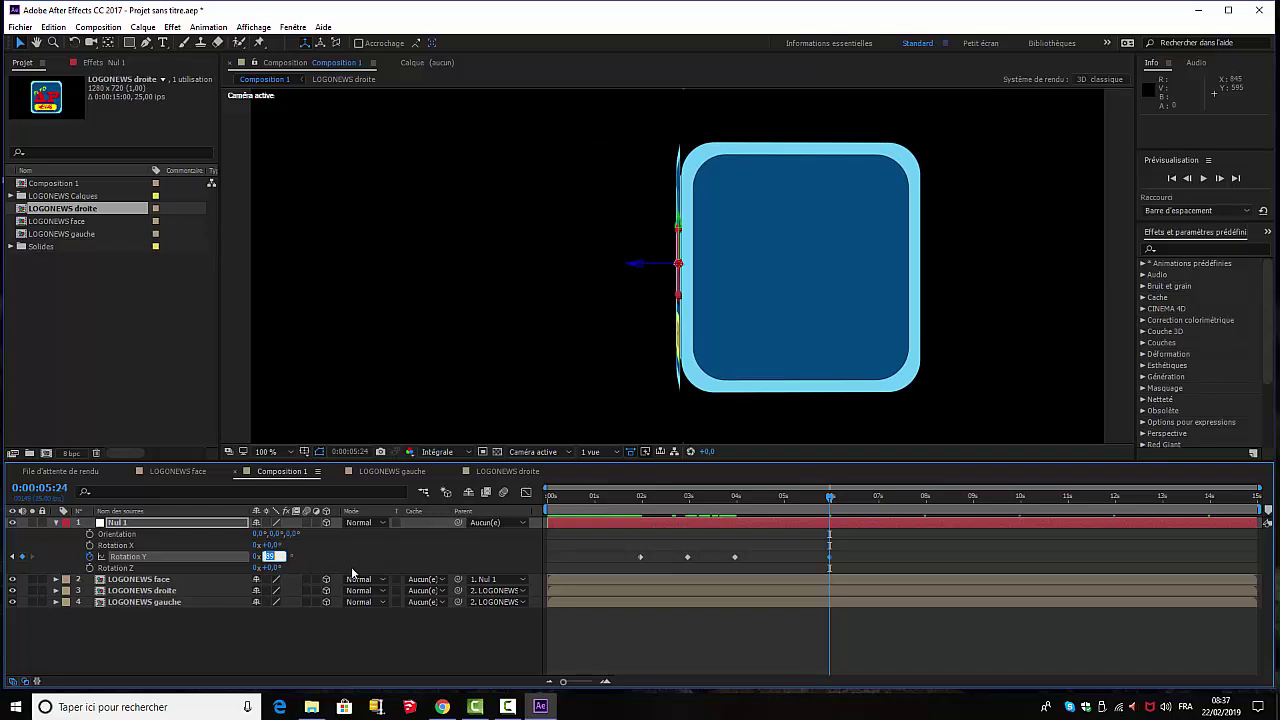
{"action": "type", "text": "90"}
{"action": "left_click", "coordinate": [360, 648]}
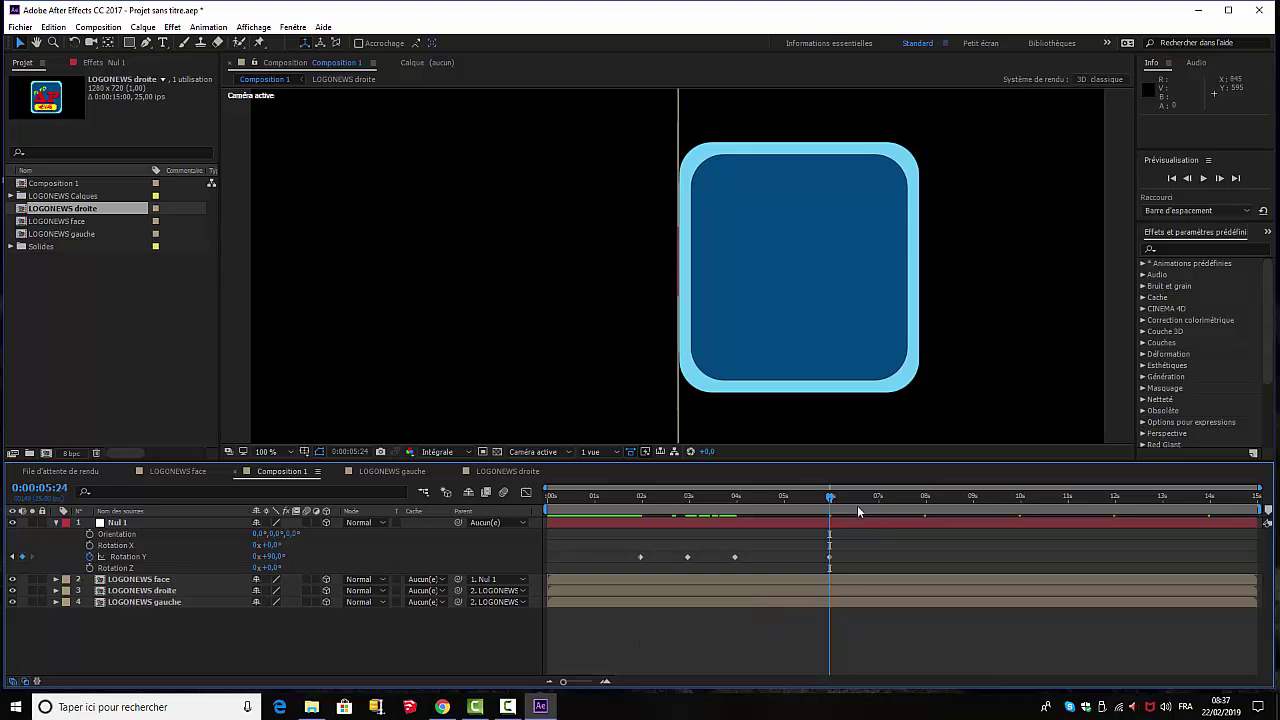
Step: Preview the cube rotation in Composition 1 from the start and review its Rotation Y keyframes
{"action": "key", "text": "Home"}
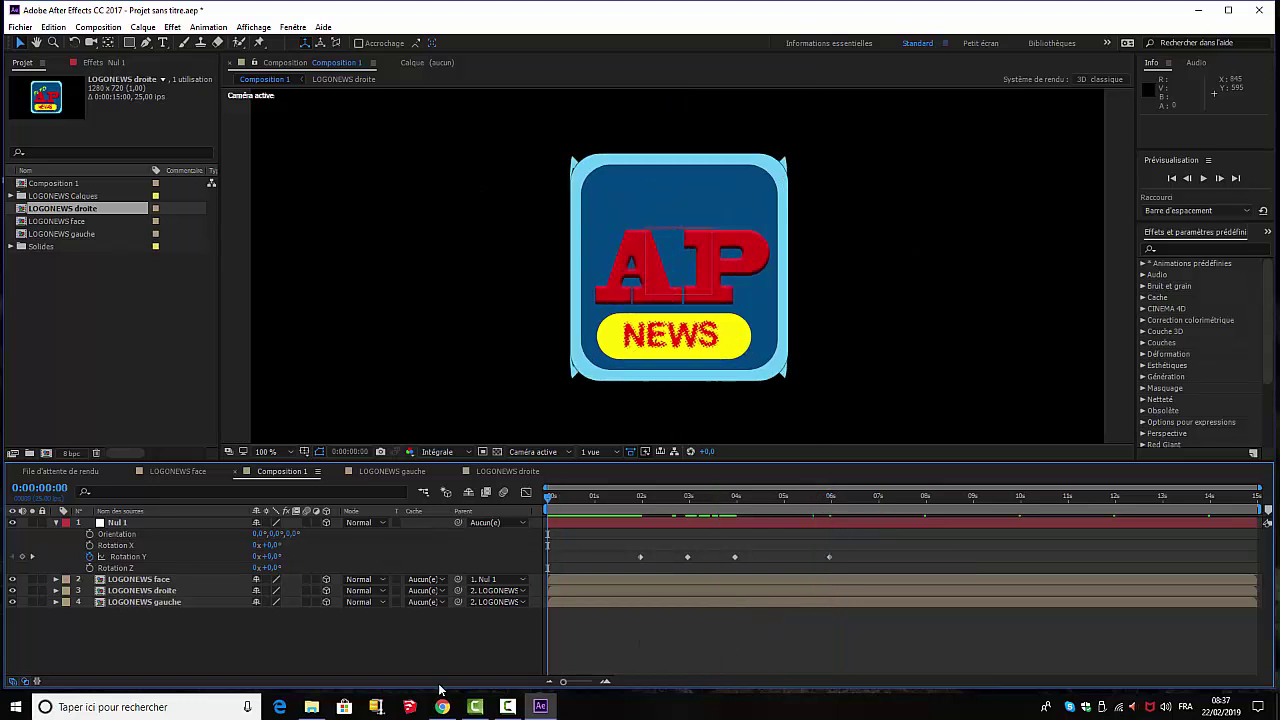
{"action": "key", "text": "space"}
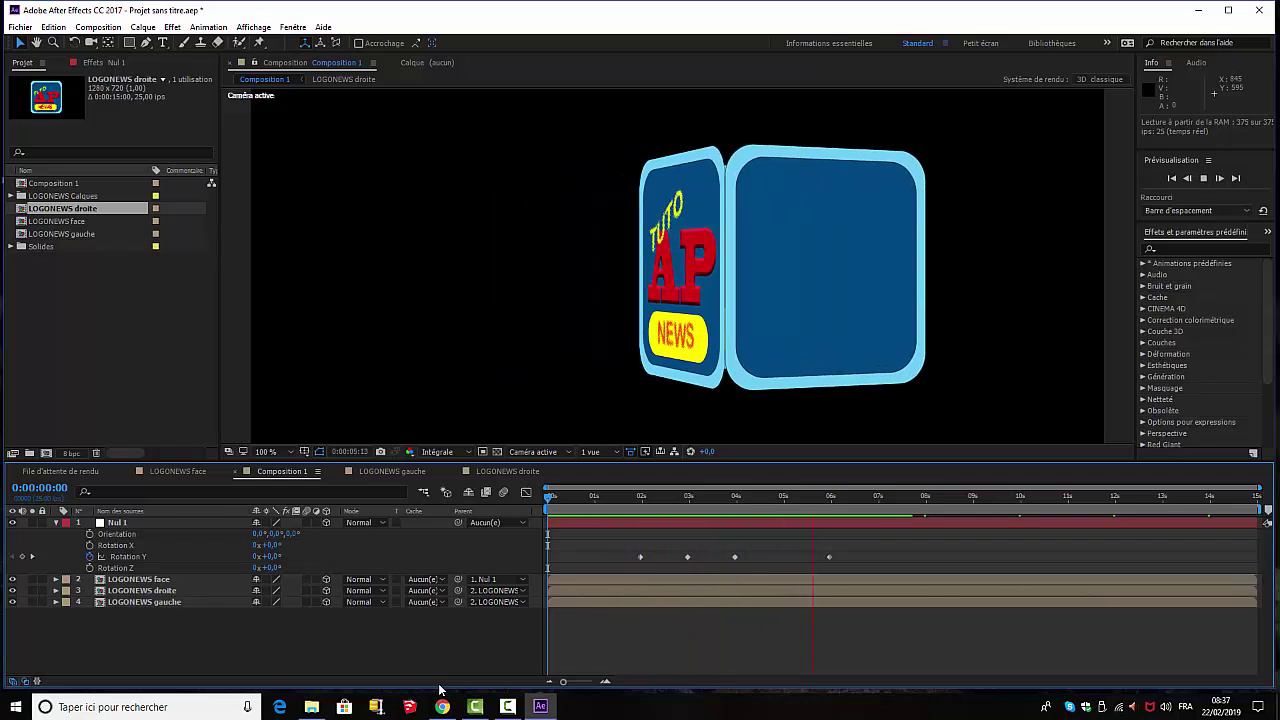
{"action": "key", "text": "space"}
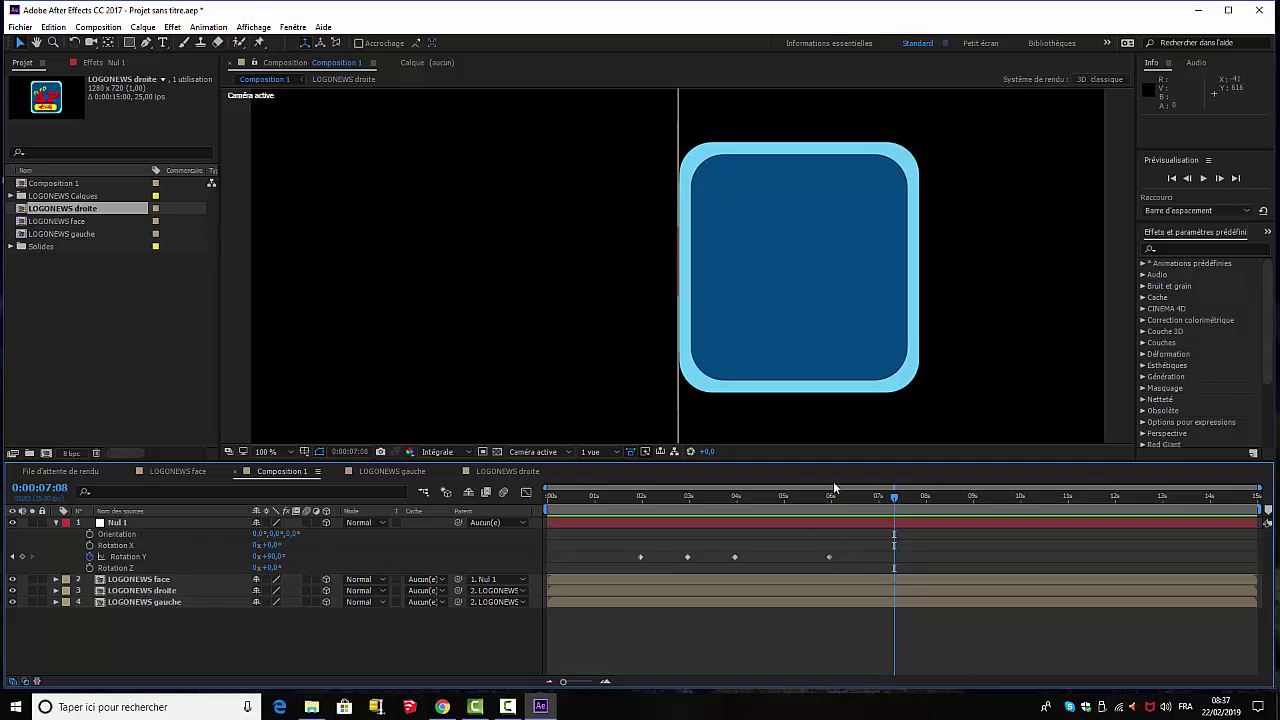
{"action": "left_click_drag", "start_coordinate": [898, 495], "coordinate": [739, 553]}
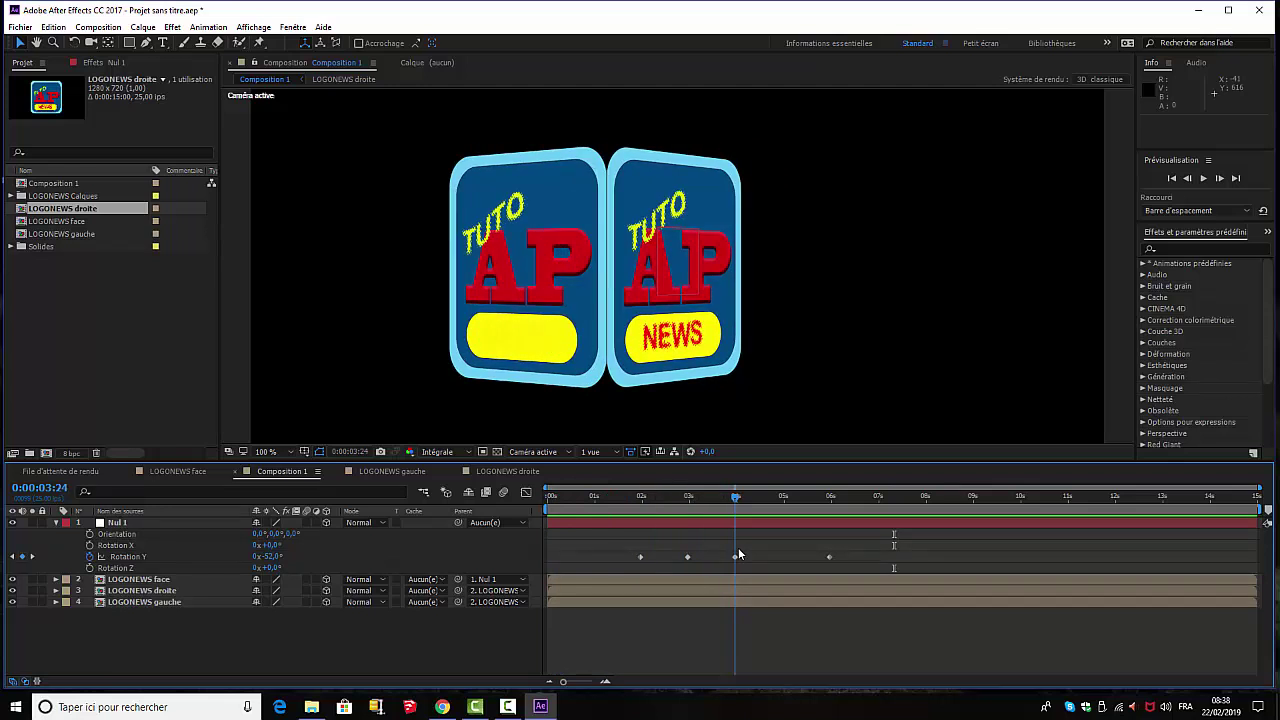
{"action": "left_click_drag", "start_coordinate": [738, 553], "coordinate": [549, 588]}
{"action": "left_click_drag", "start_coordinate": [680, 602], "coordinate": [544, 576]}
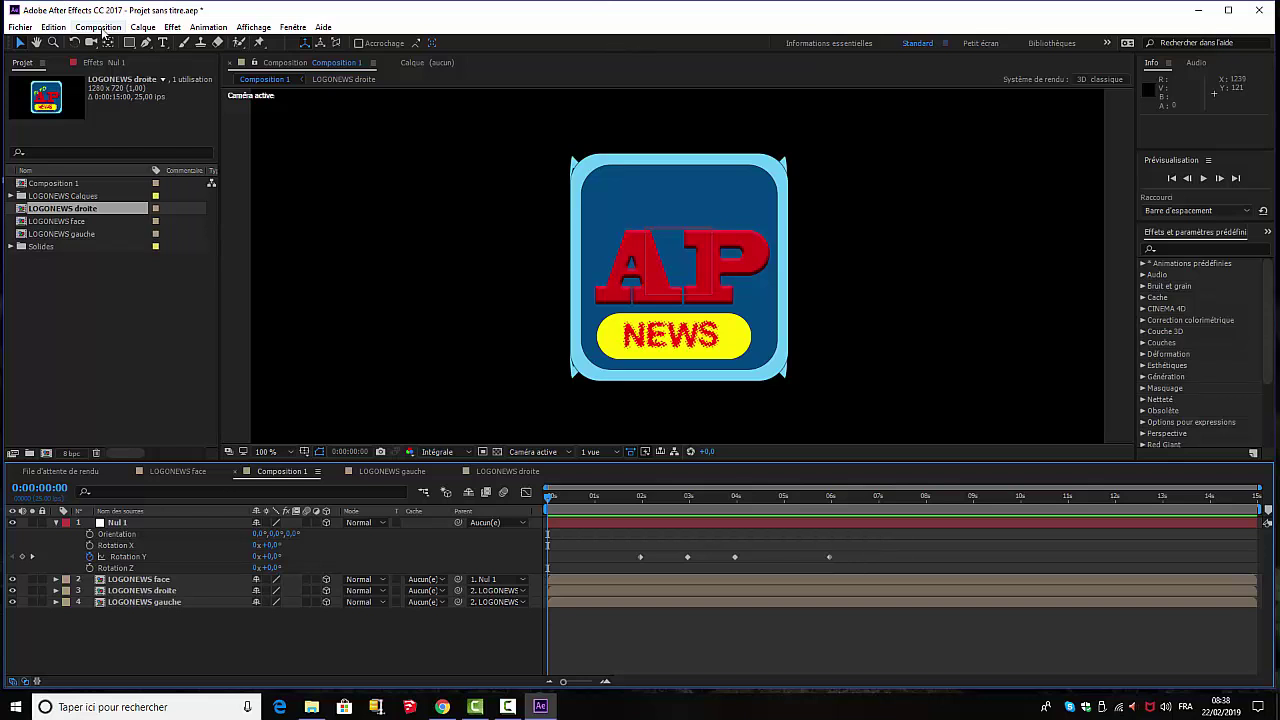
Step: Save the project as logo news.aep in the news folder on the VERBATIM HD (E:) drive
{"action": "left_click", "coordinate": [22, 27]}
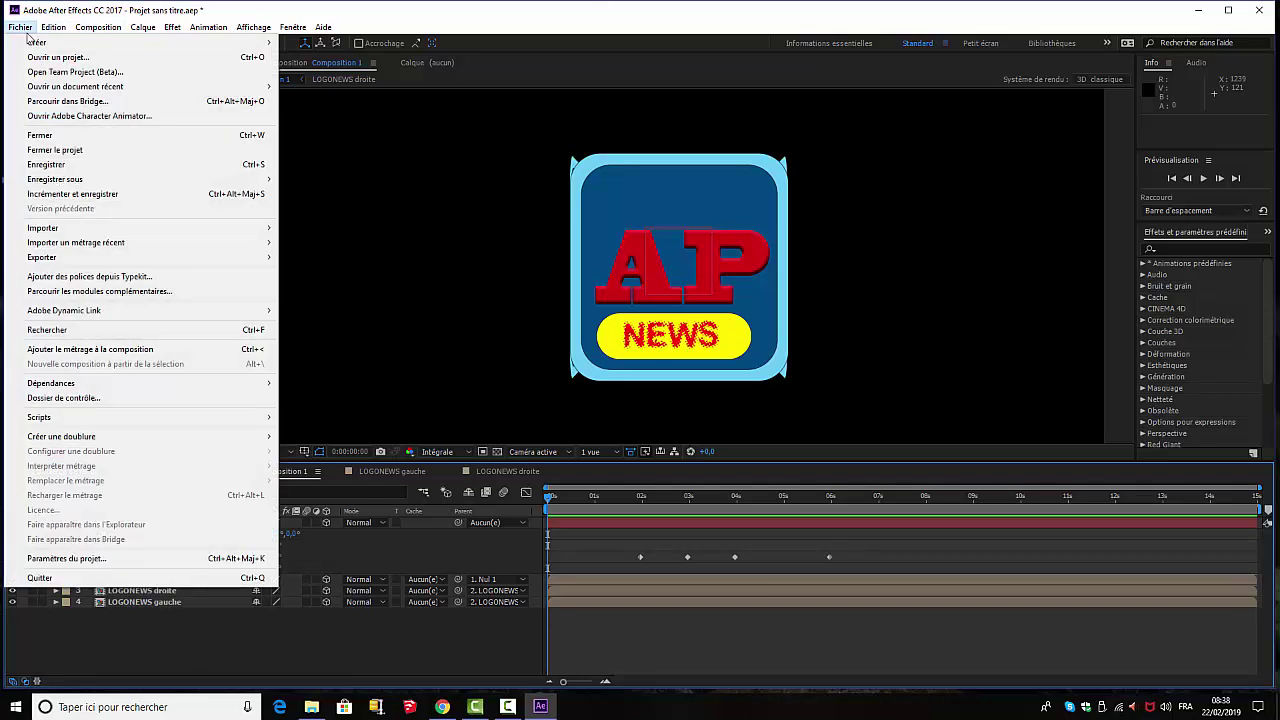
{"action": "left_click", "coordinate": [59, 178]}
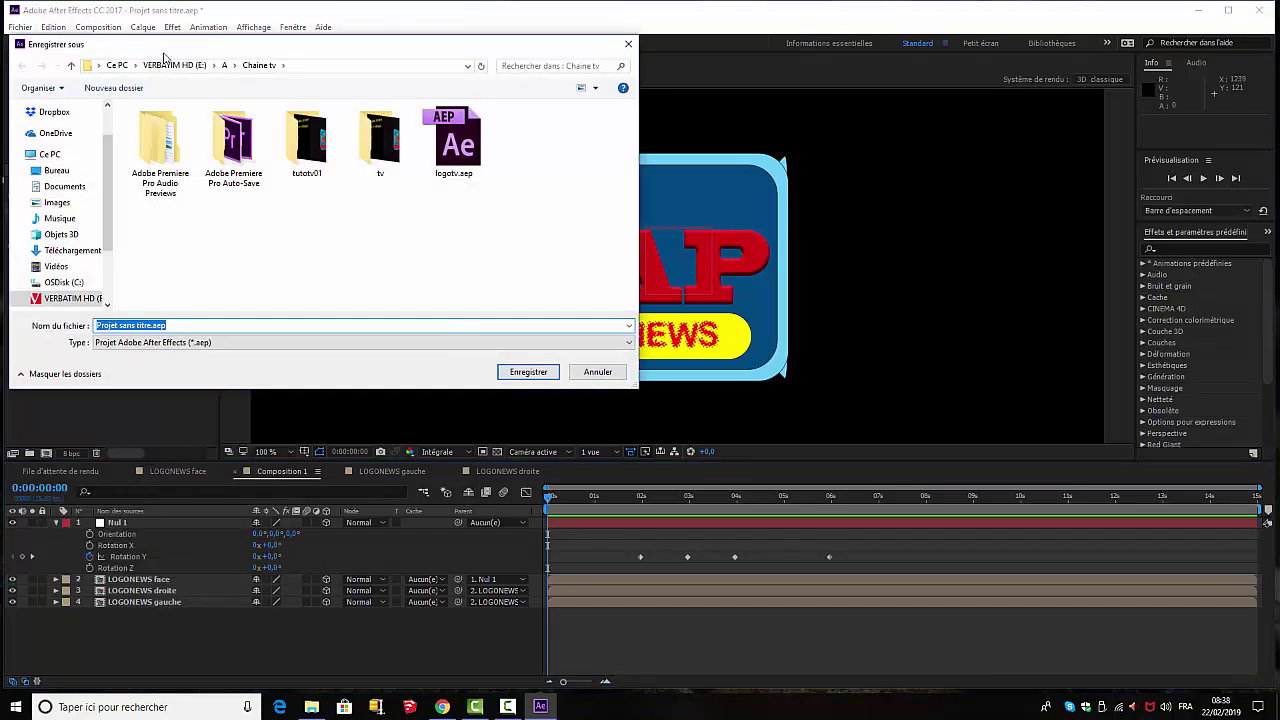
{"action": "left_click", "coordinate": [170, 64]}
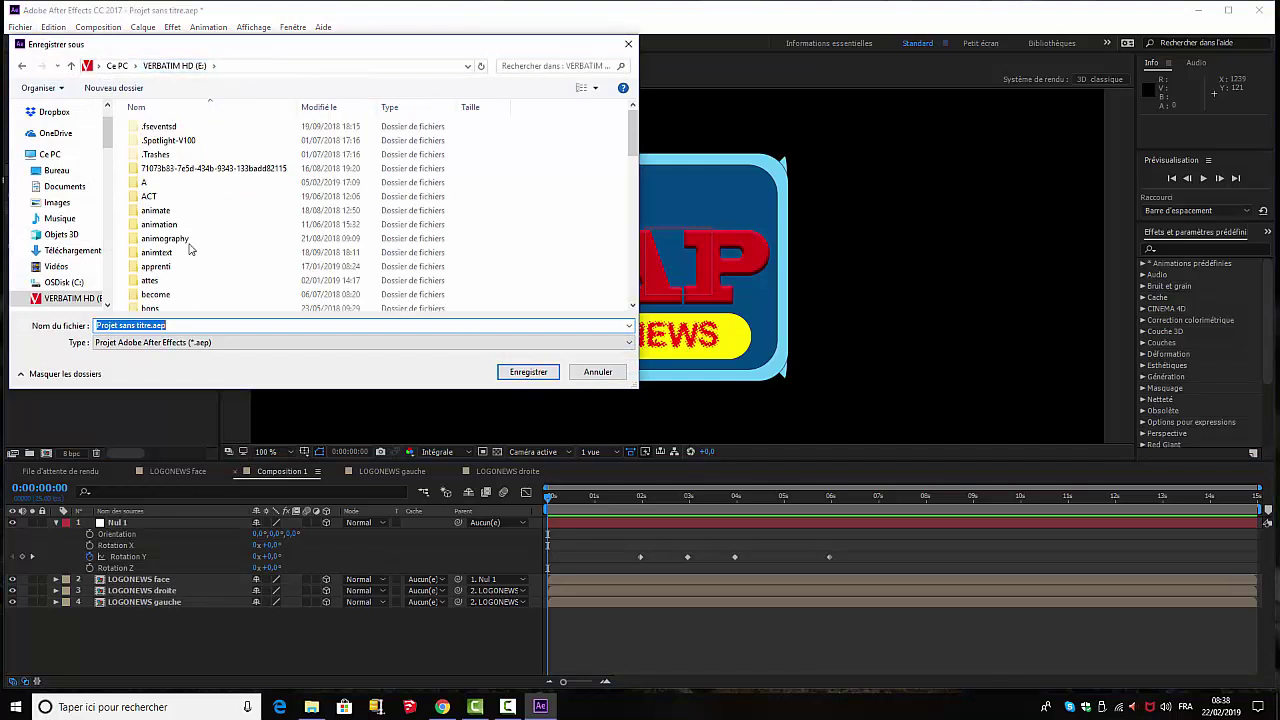
{"action": "left_click_drag", "start_coordinate": [631, 136], "coordinate": [629, 264]}
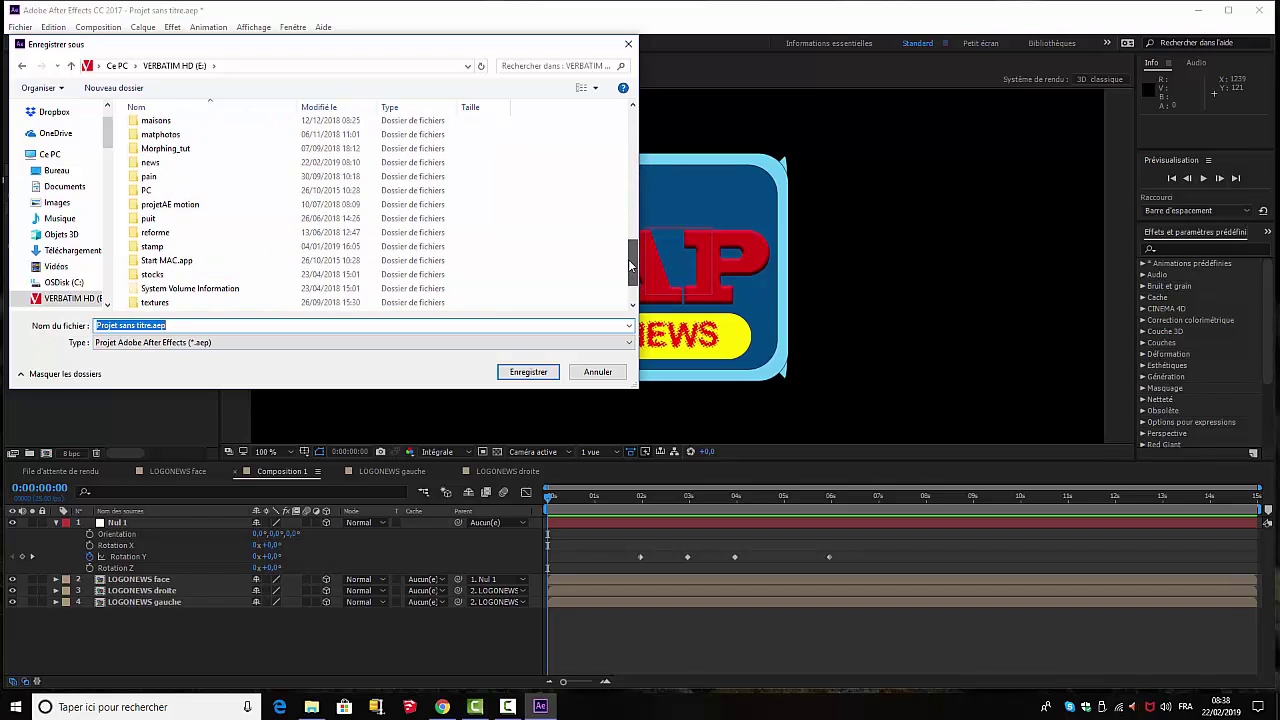
{"action": "double_click", "coordinate": [160, 164]}
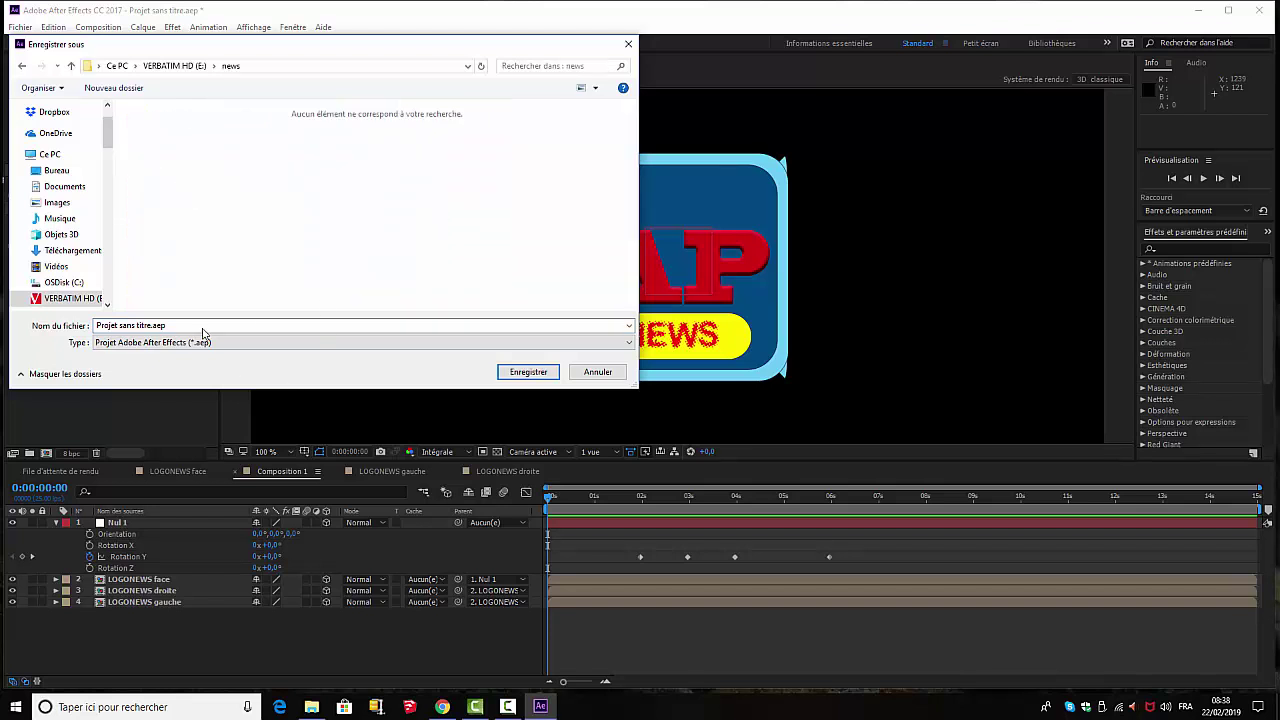
{"action": "left_click", "coordinate": [152, 327]}
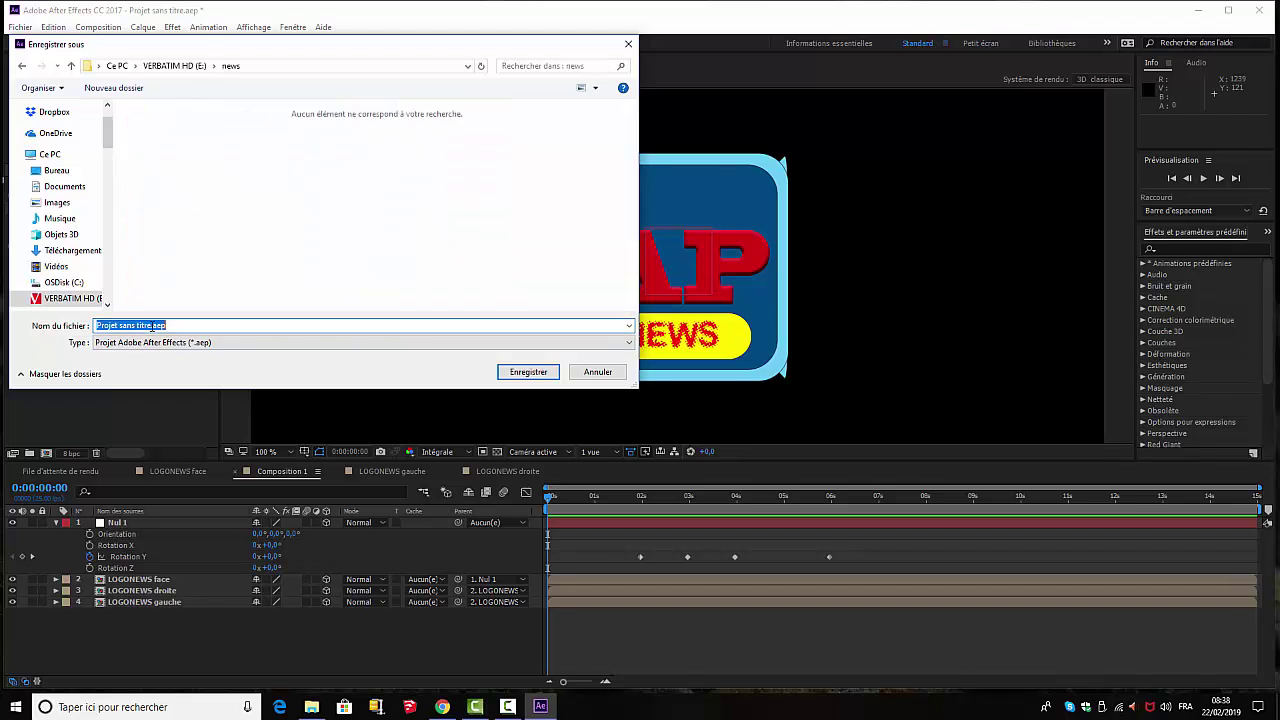
{"action": "left_click_drag", "start_coordinate": [152, 327], "coordinate": [91, 315]}
{"action": "type", "text": "logo news"}
{"action": "left_click", "coordinate": [526, 372]}
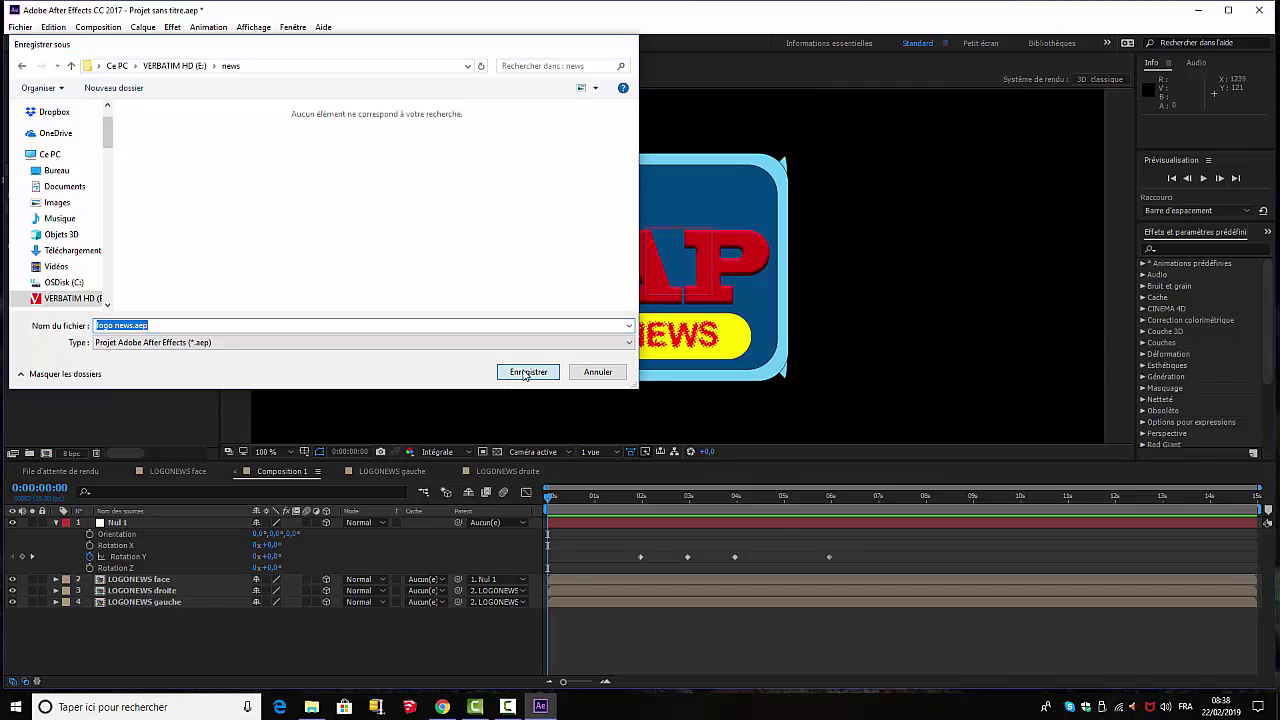